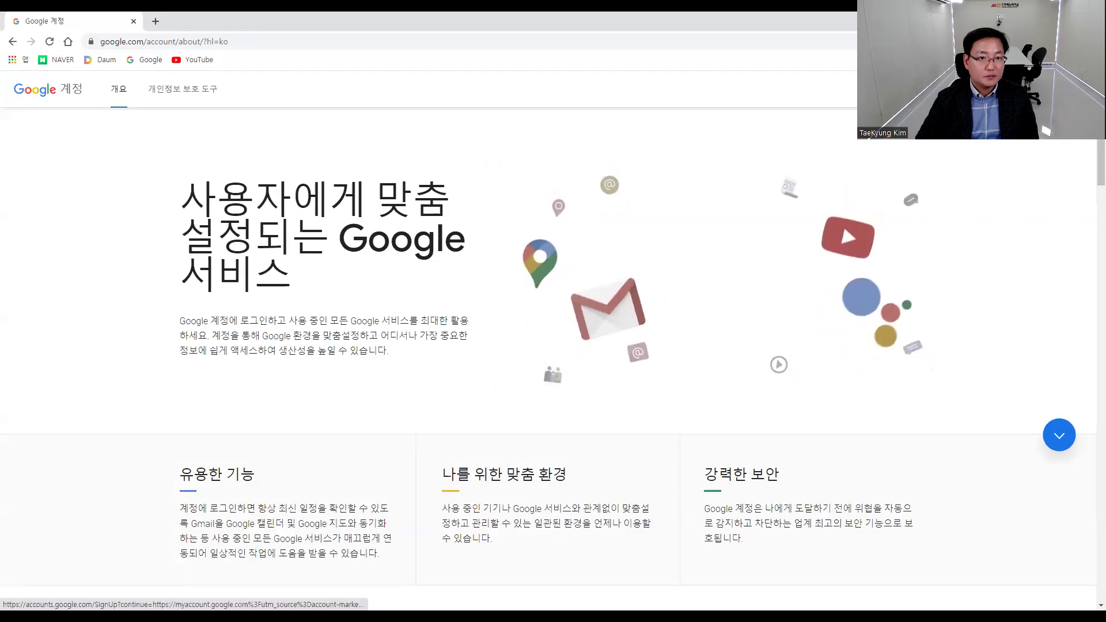
left_click(1043, 89)
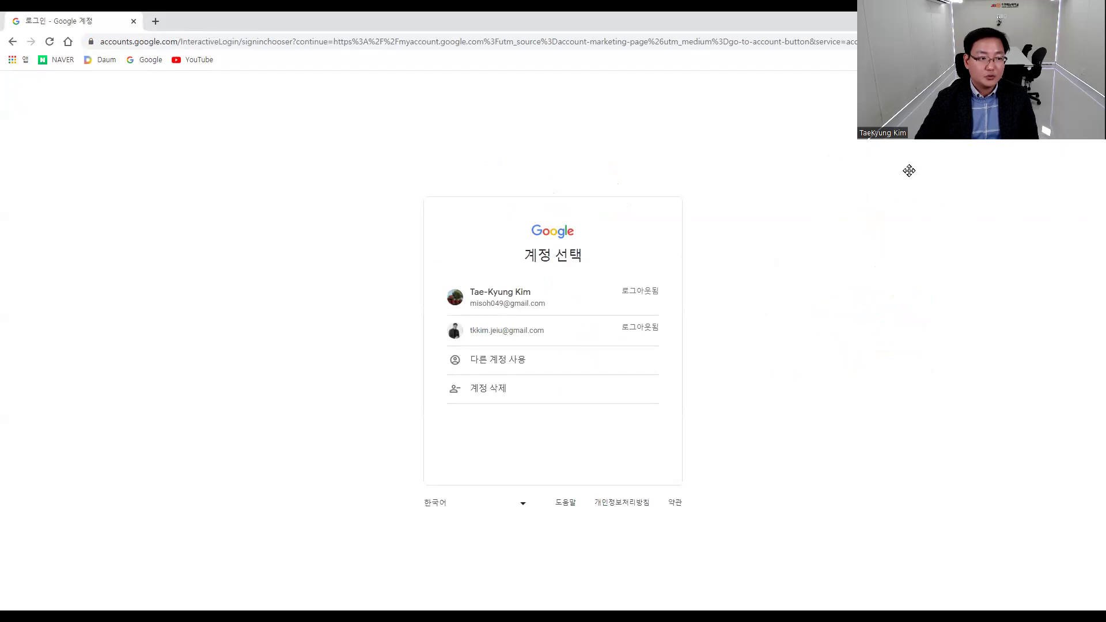
left_click(509, 307)
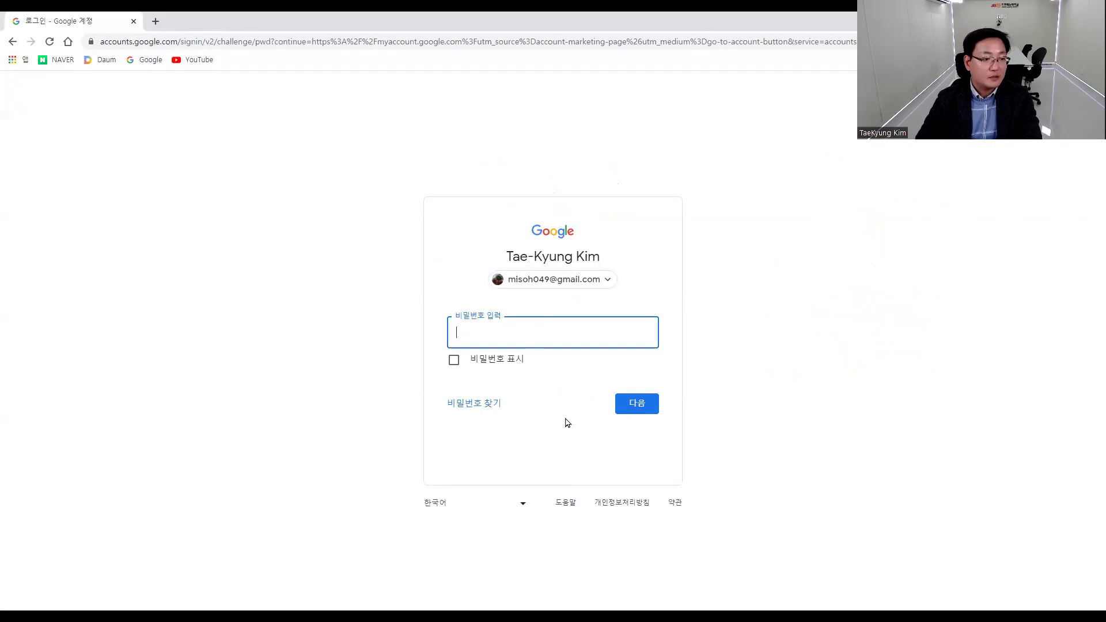
left_click(257, 45)
type("www.google.com")
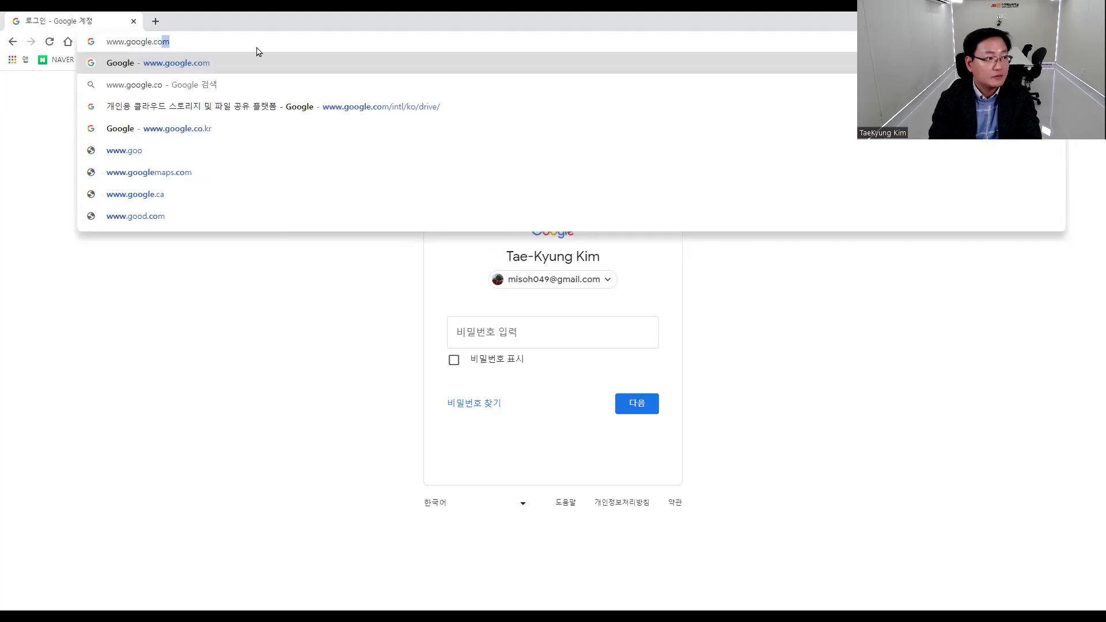
key("Return")
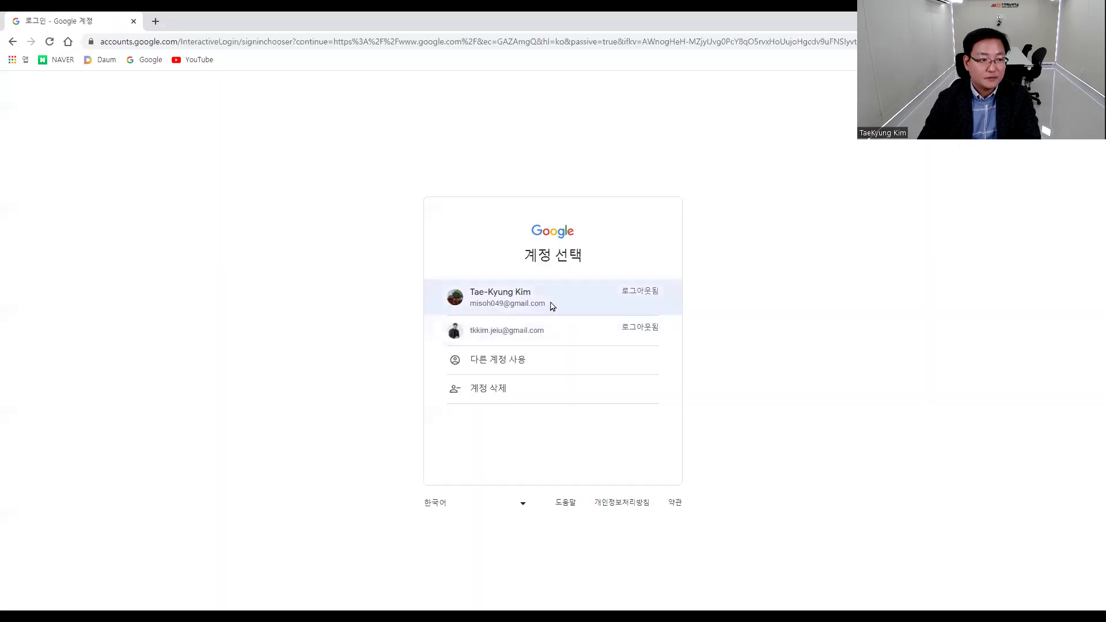
Sign in to Google with the first listed account by entering the account password.
left_click(553, 305)
type("•••")
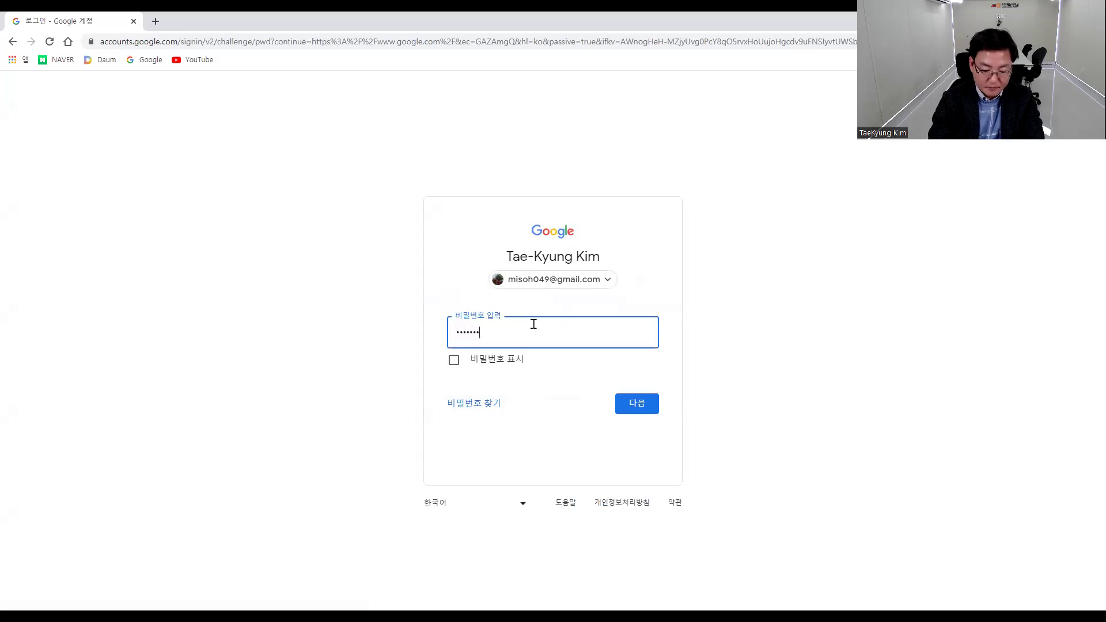
type("•••••••")
key("Return")
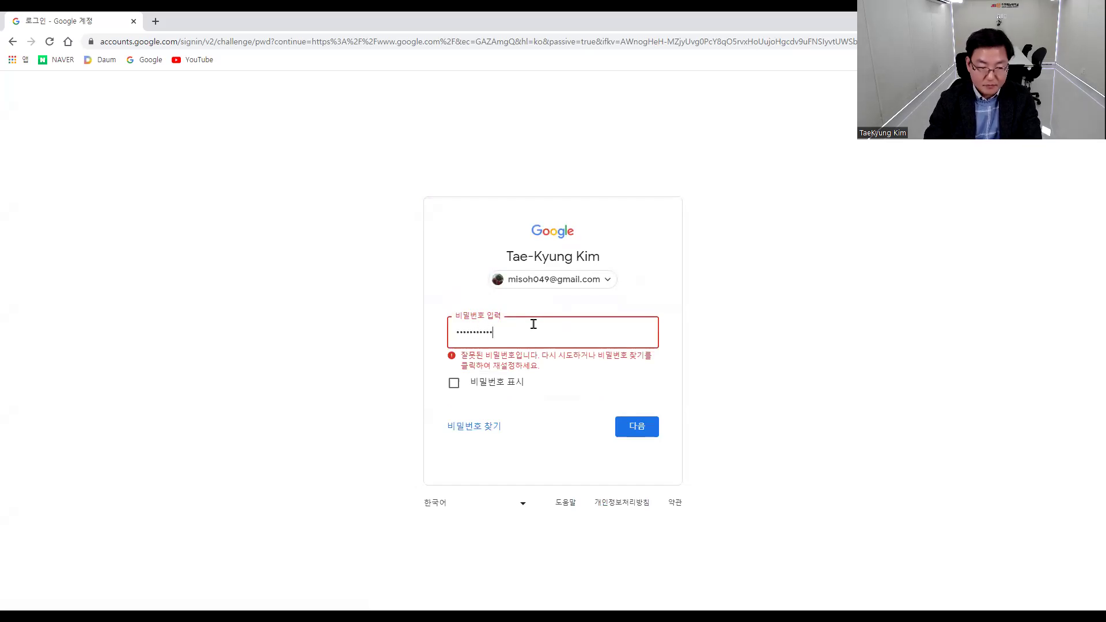
key("Return")
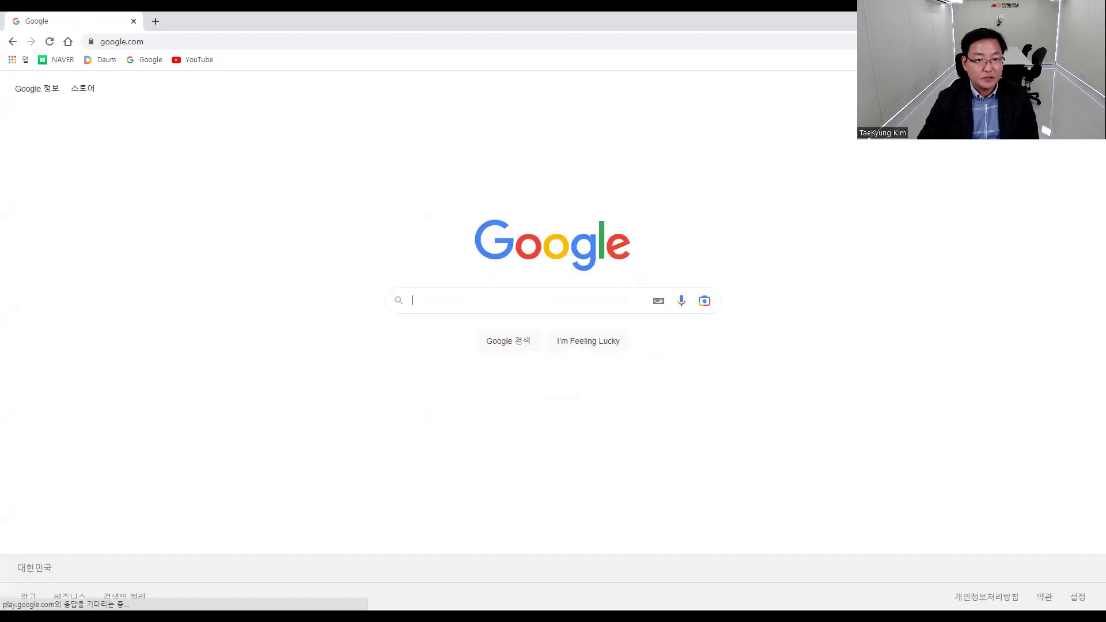
Search Google for "openai".
left_click(280, 41)
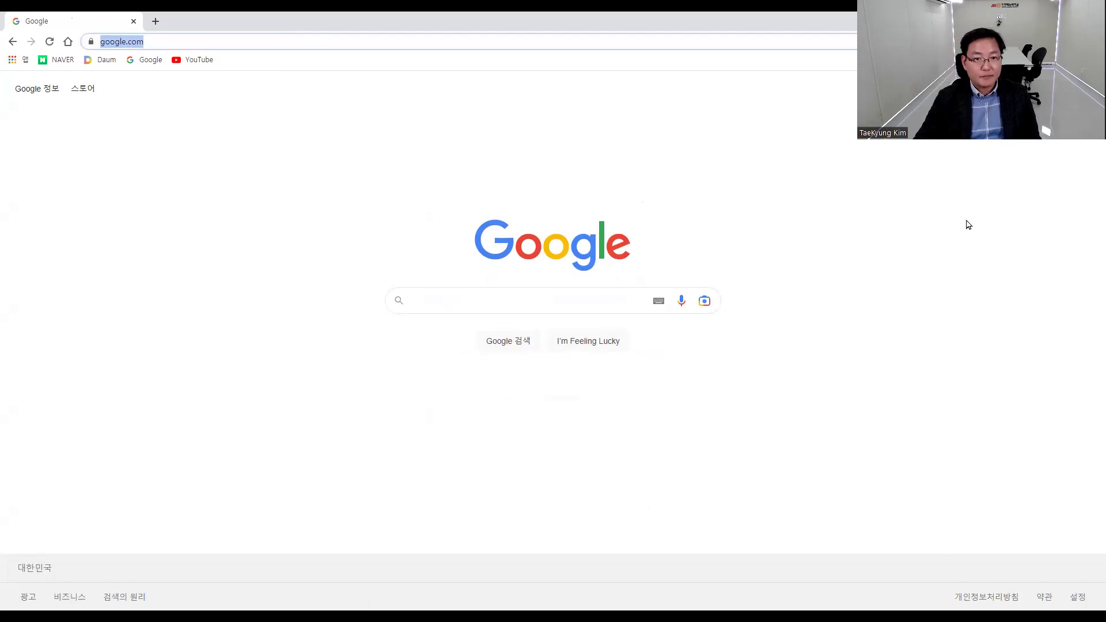
left_click(527, 300)
type("openai")
key("Return")
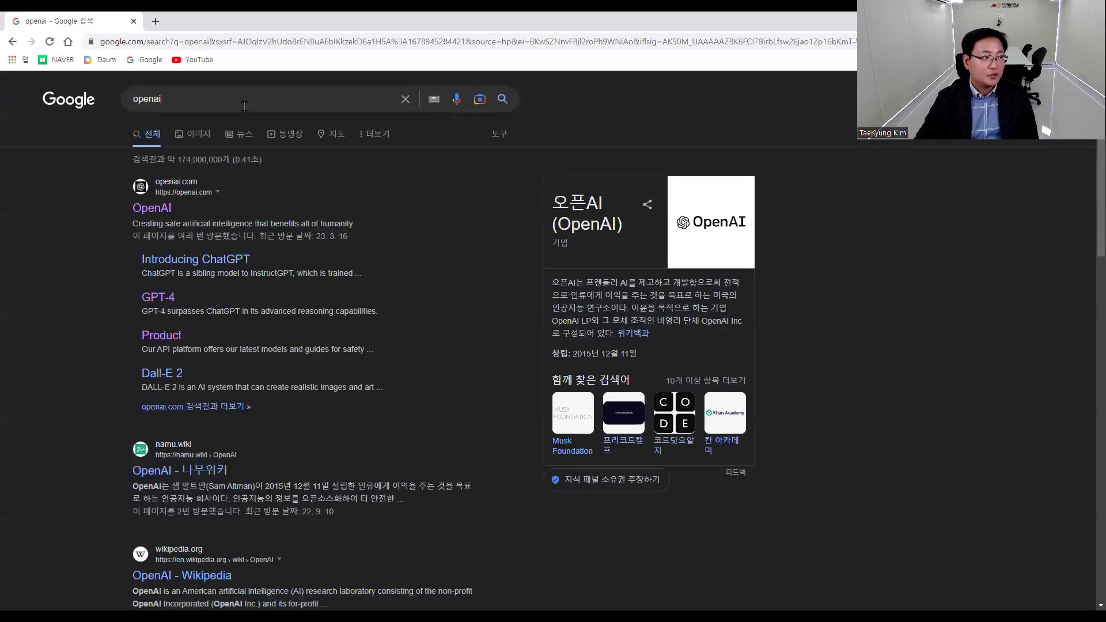
Open the official OpenAI website from the search results.
left_click(398, 99)
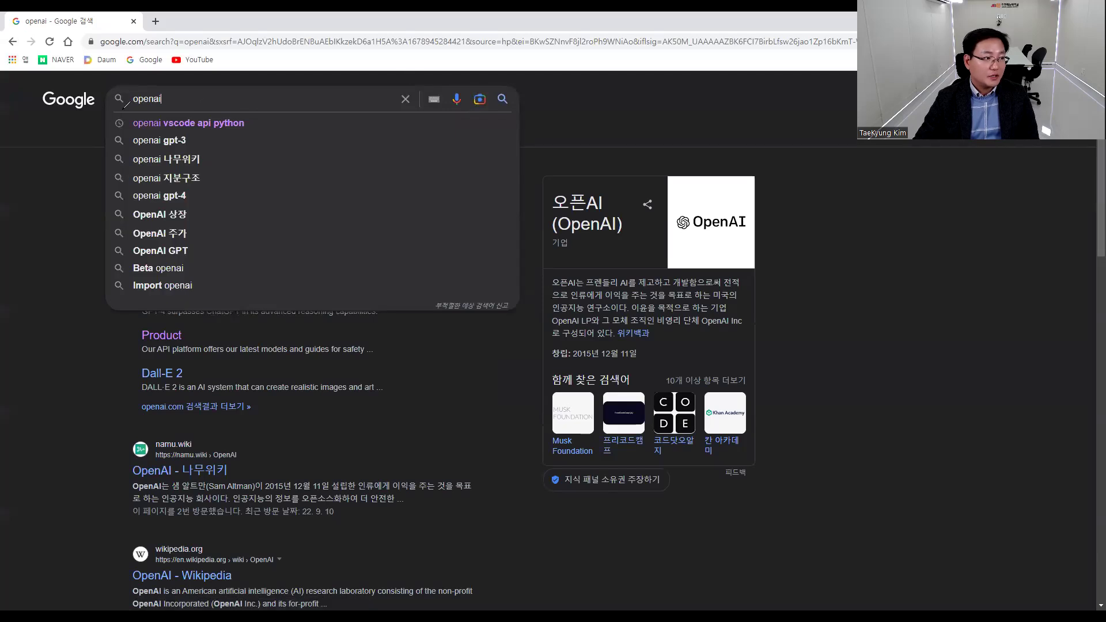
left_click_drag(125, 106, 178, 111)
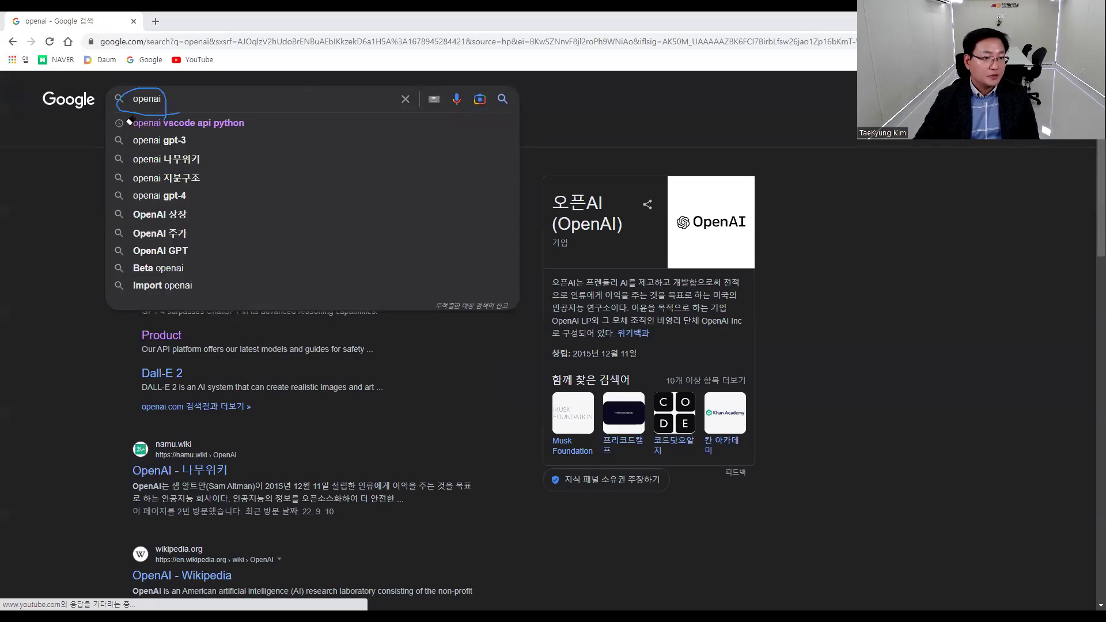
key("Escape")
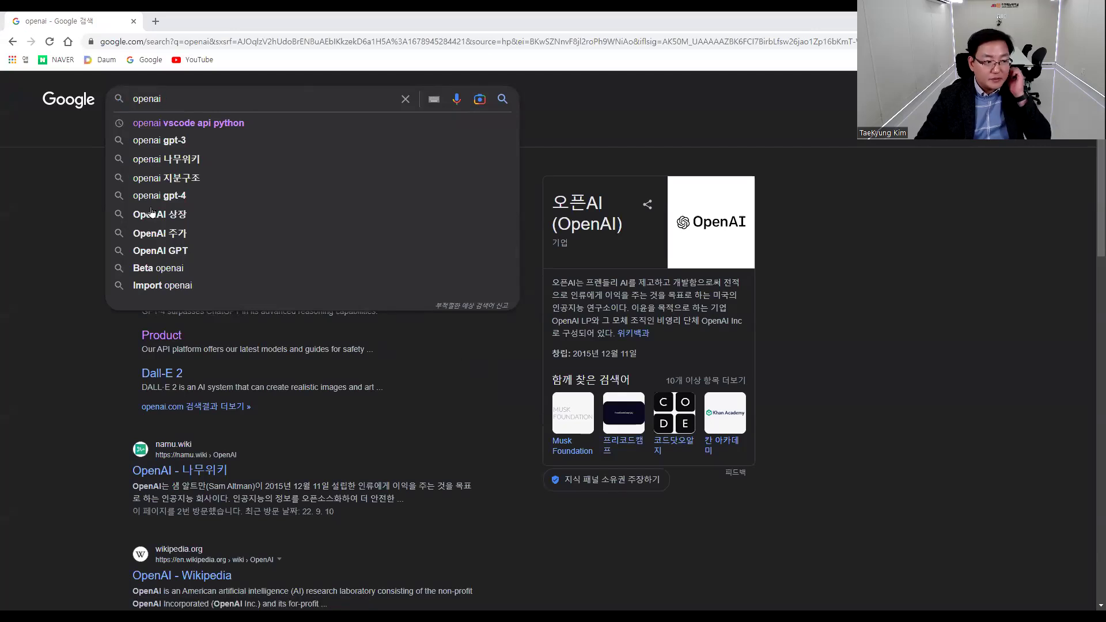
left_click(302, 326)
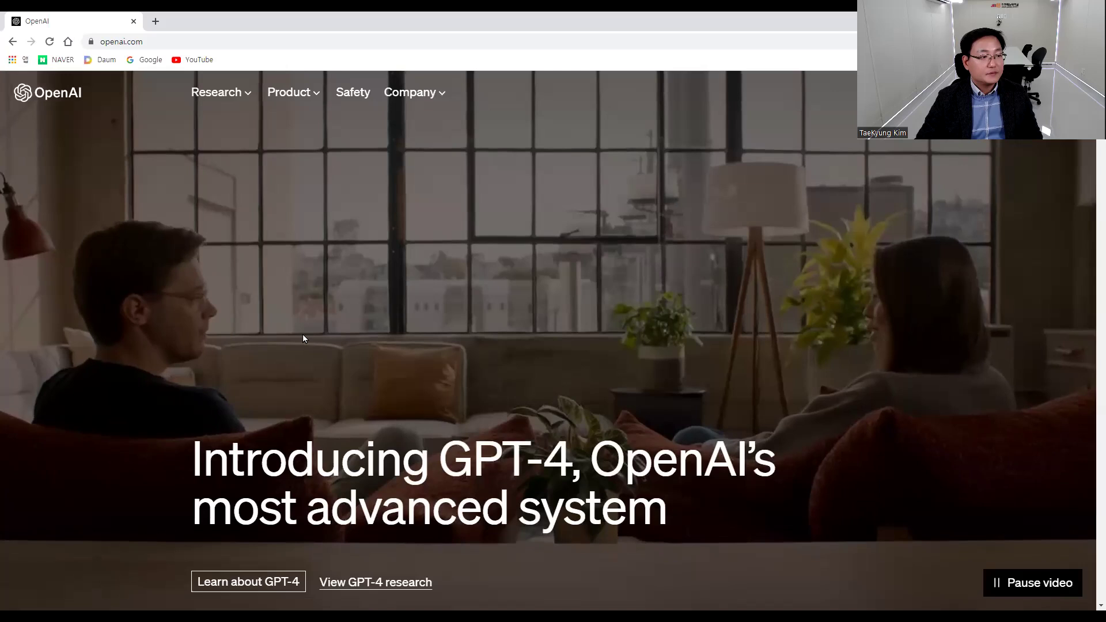
Look over the OpenAI home page and open the Product overview page.
scroll(303, 334, "down", 3)
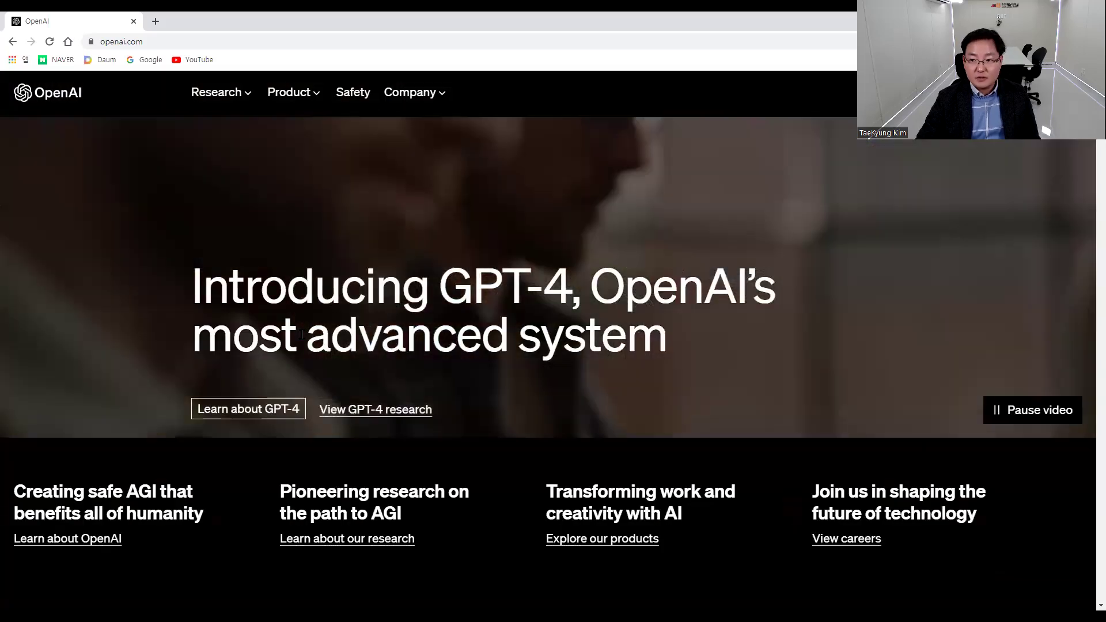
scroll(254, 168, "up", 3)
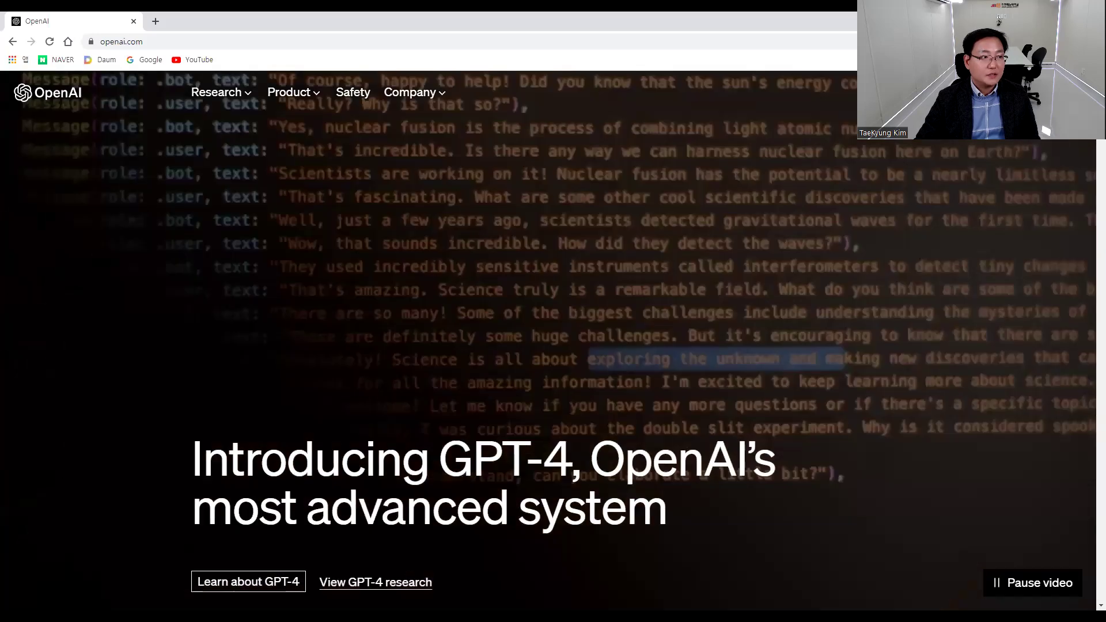
left_click_drag(300, 106, 297, 117)
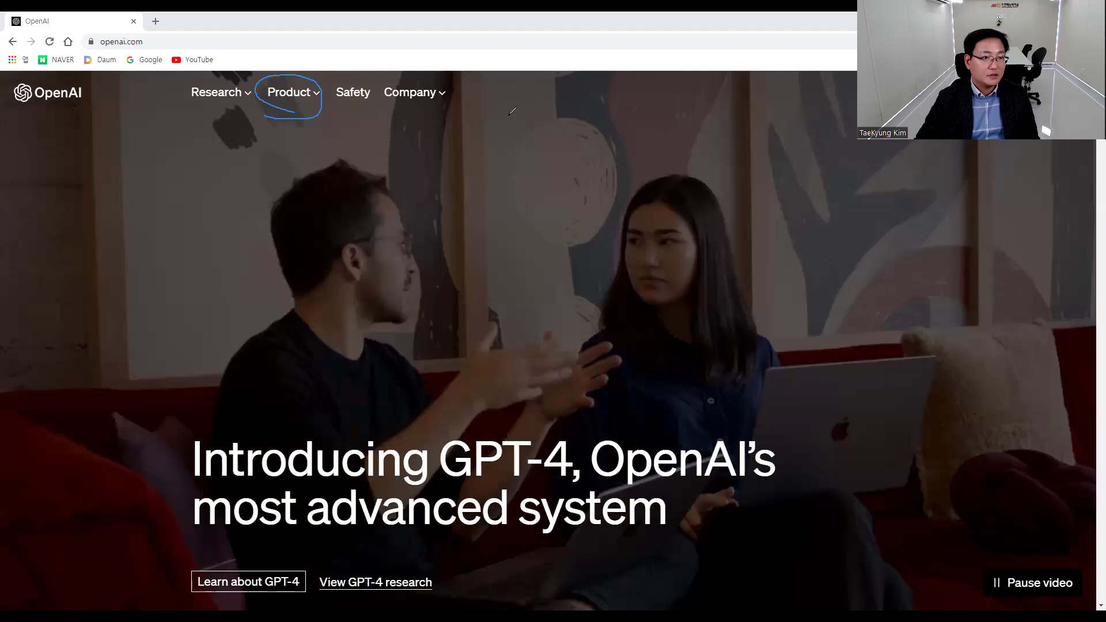
left_click(289, 92)
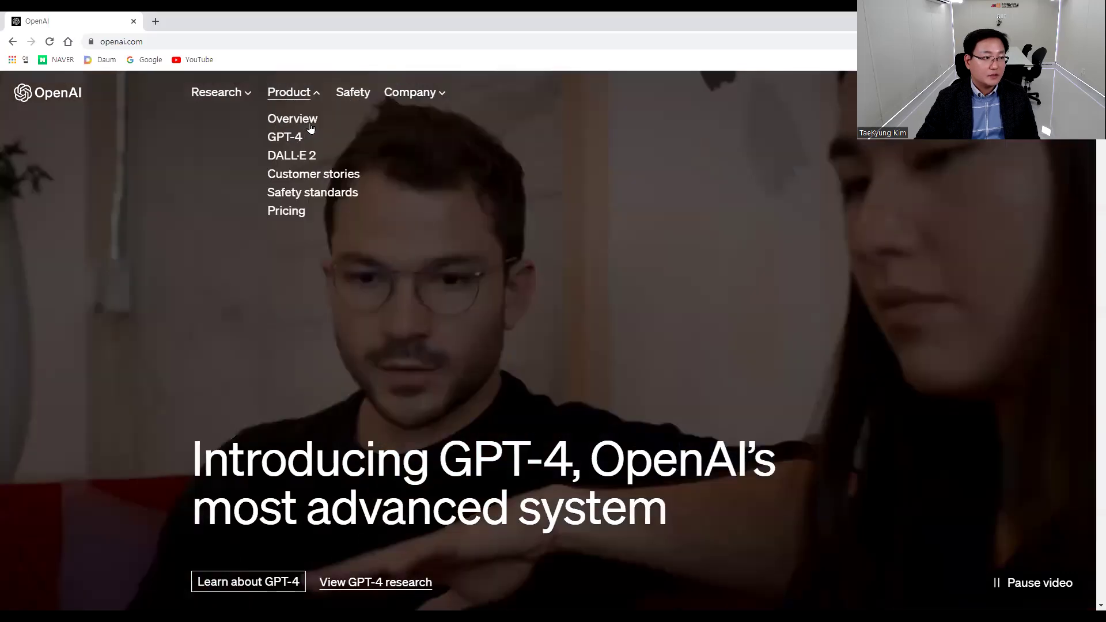
left_click(307, 126)
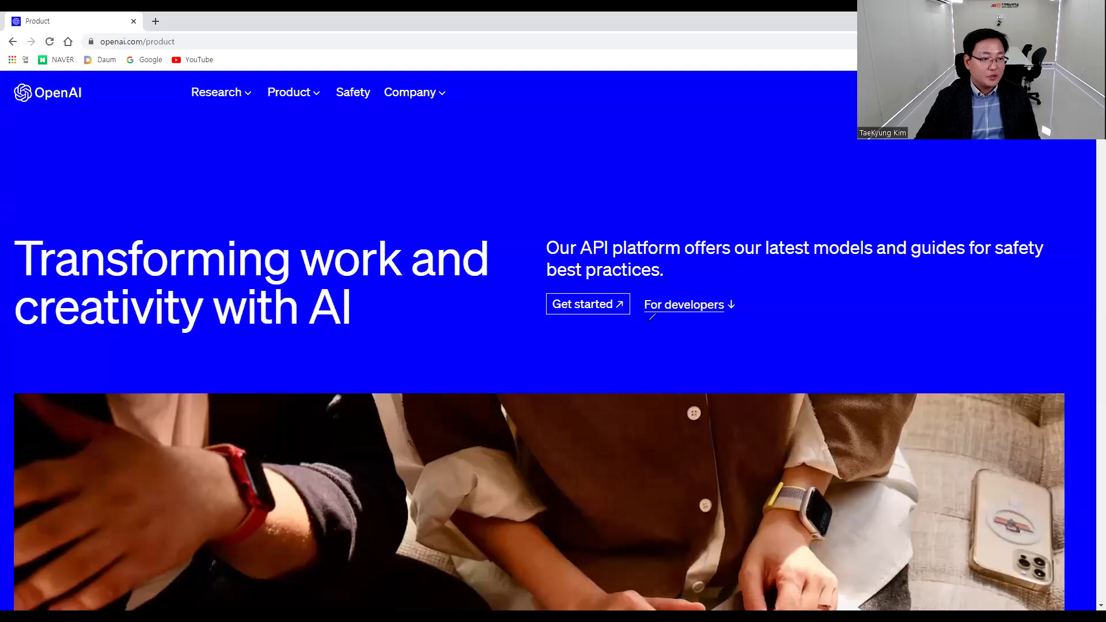
Get started with the OpenAI API platform sign-up and complete the Cloudflare human verification.
mouse_move(650, 317)
left_mouse_down()
mouse_move(658, 288)
mouse_move(534, 326)
mouse_move(650, 336)
mouse_move(599, 345)
left_mouse_up()
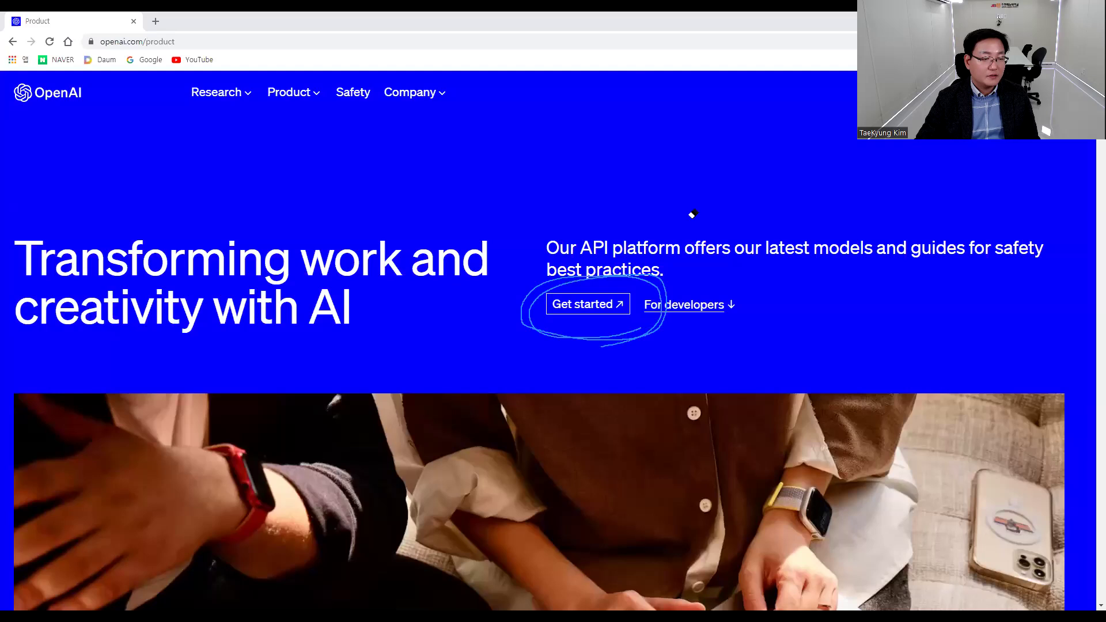
left_click(573, 331)
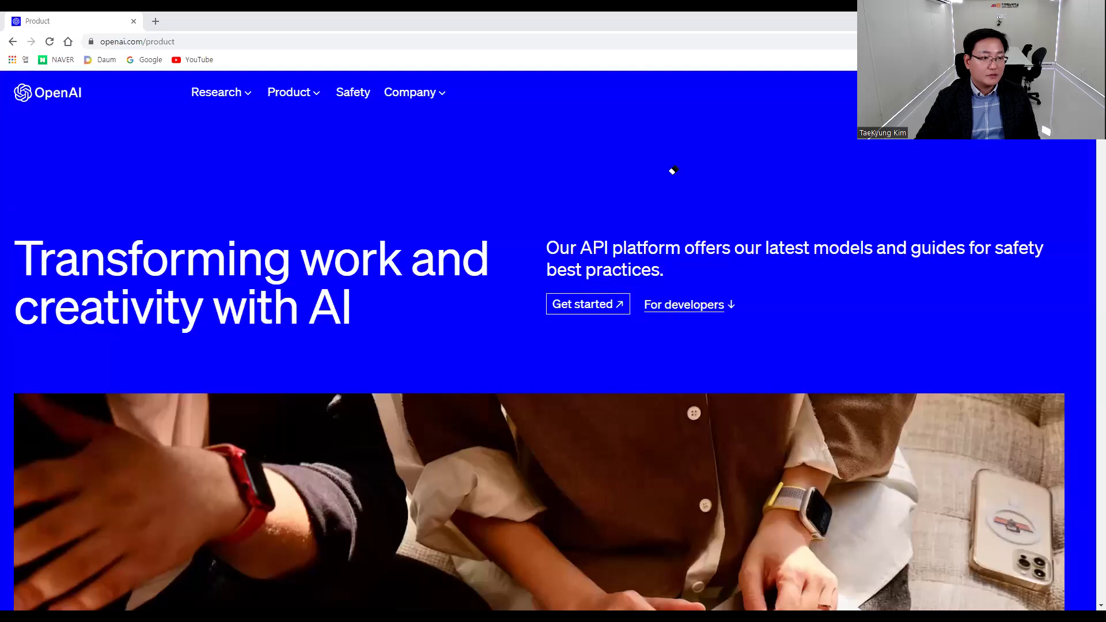
left_click(590, 312)
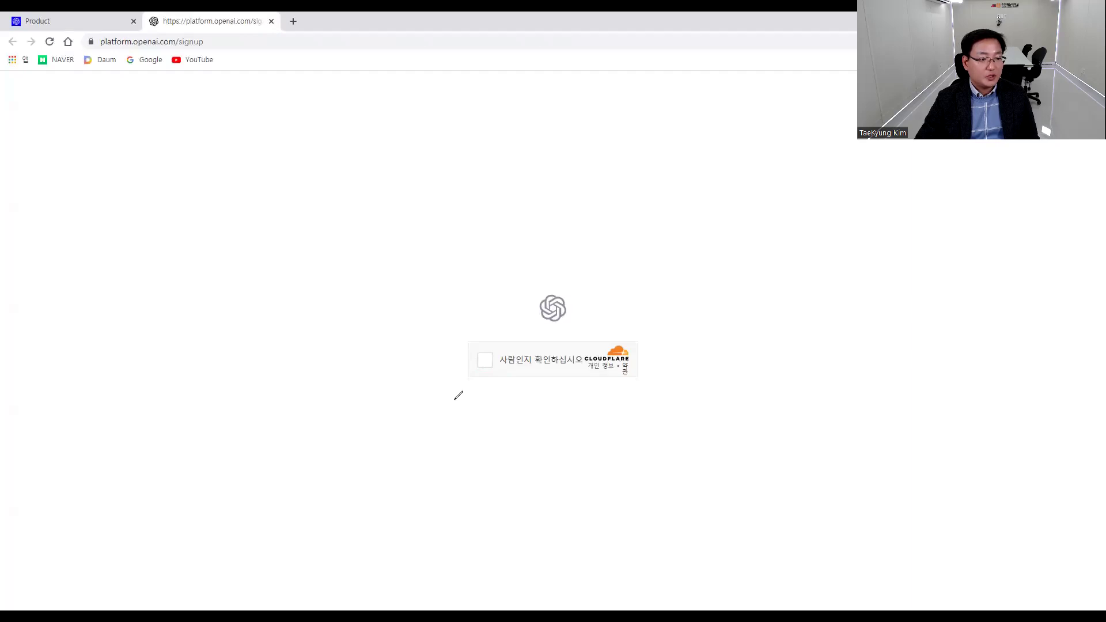
left_click_drag(564, 421, 614, 404)
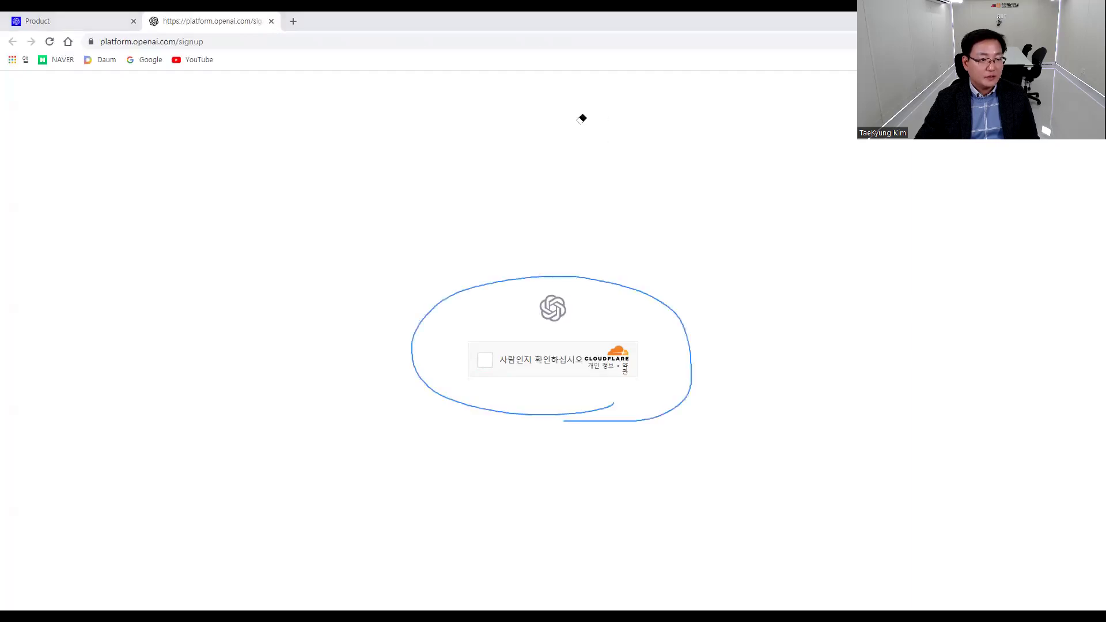
left_click(482, 363)
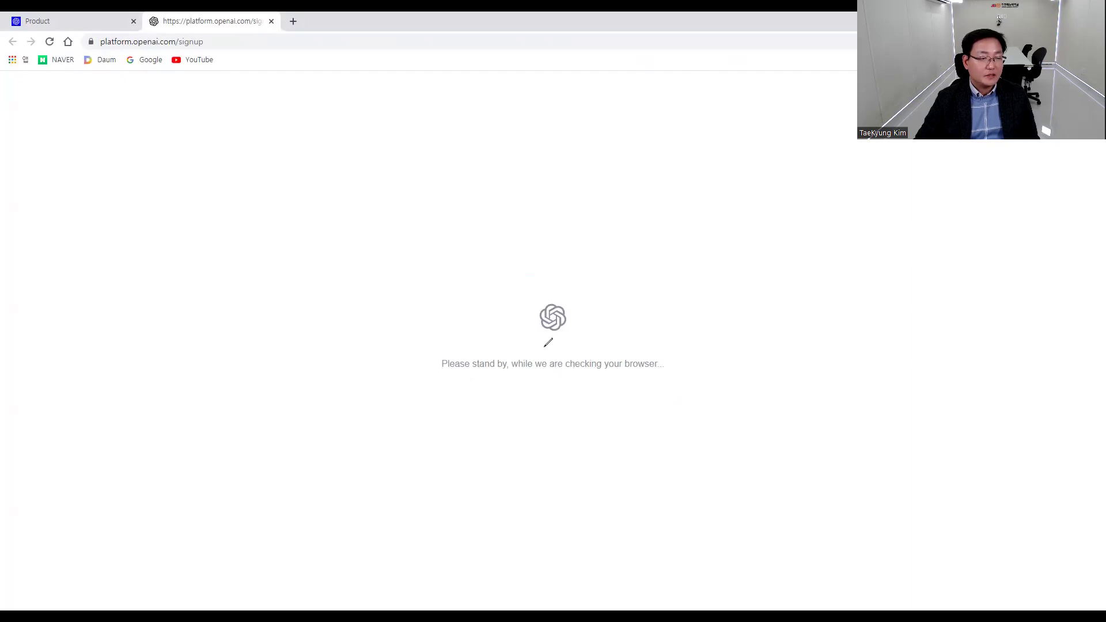
Create the OpenAI account by continuing with Google.
left_click_drag(636, 466, 518, 471)
mouse_move(452, 451)
left_mouse_down()
mouse_move(563, 414)
mouse_move(672, 439)
mouse_move(587, 462)
mouse_move(443, 445)
mouse_move(512, 426)
mouse_move(668, 439)
mouse_move(642, 467)
left_mouse_up()
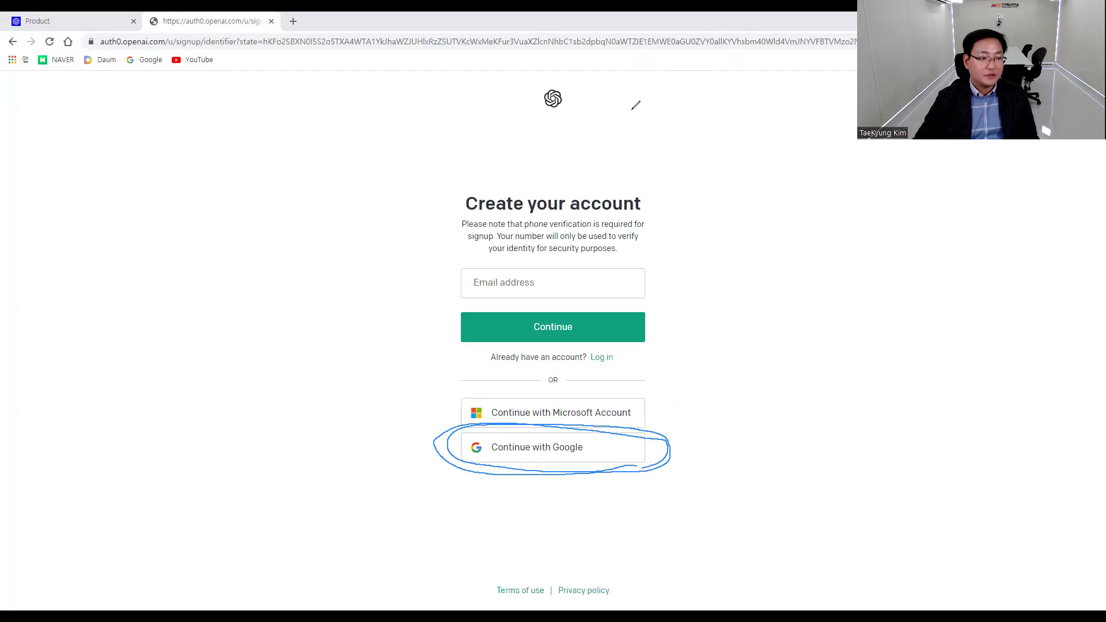
left_click(563, 474)
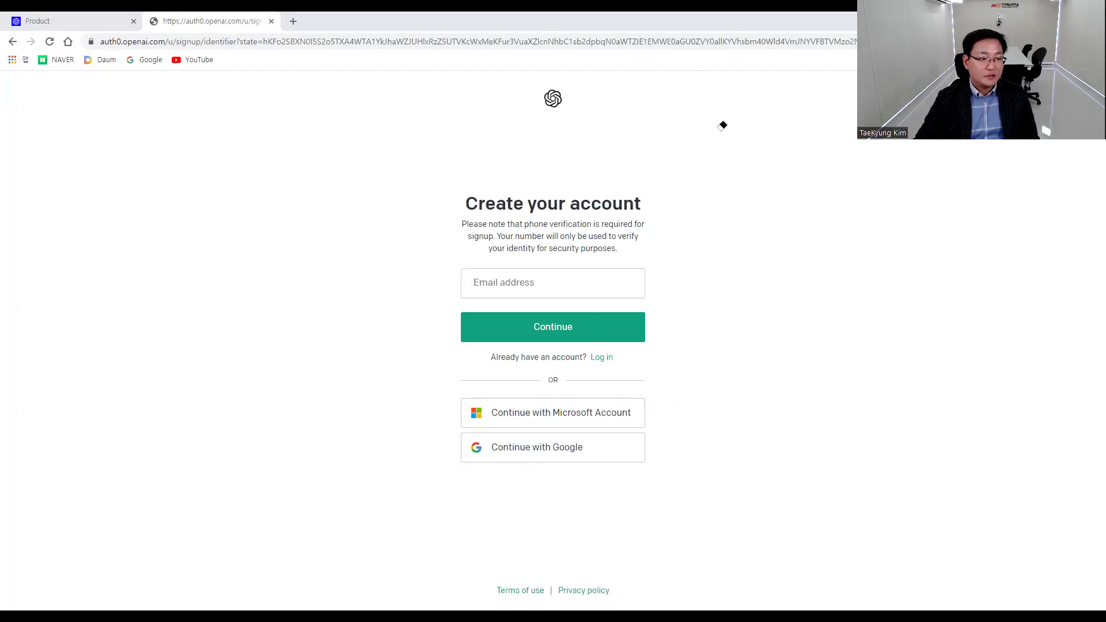
left_click(552, 456)
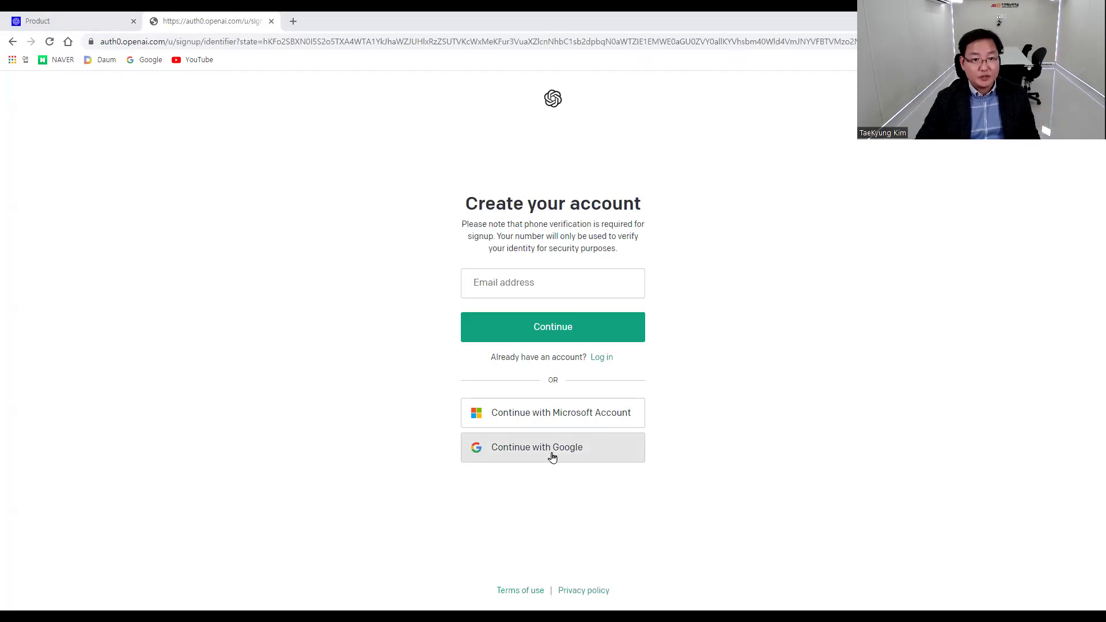
left_click(551, 457)
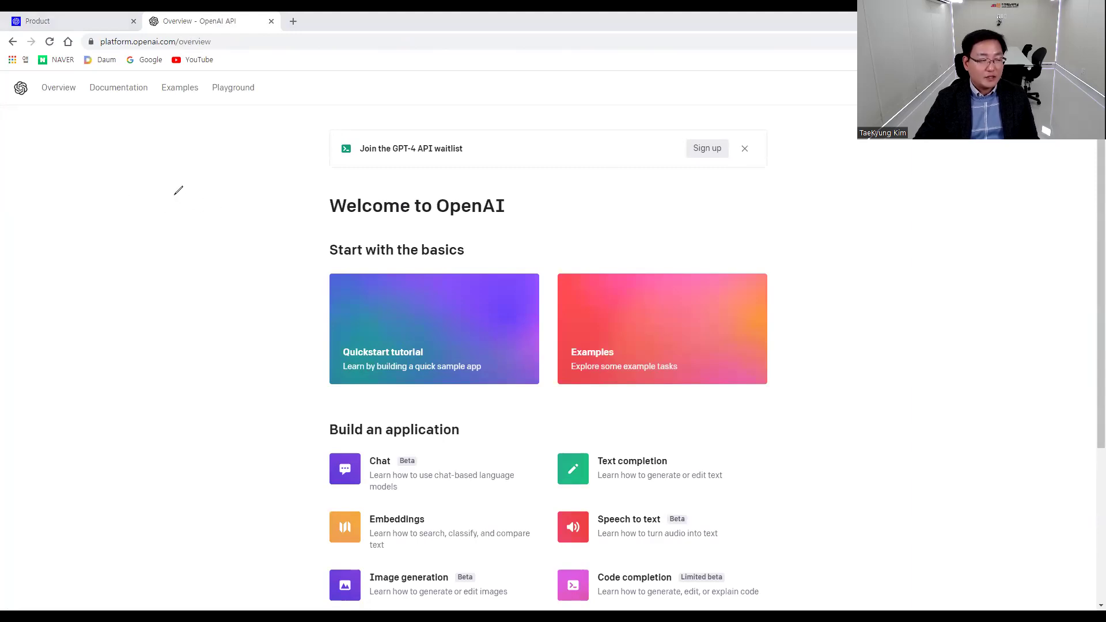
mouse_move(139, 184)
left_mouse_down()
mouse_move(134, 195)
mouse_move(157, 209)
mouse_move(166, 198)
left_mouse_up()
mouse_move(167, 186)
left_mouse_down()
mouse_move(159, 221)
mouse_move(189, 204)
mouse_move(196, 215)
mouse_move(213, 185)
left_mouse_up()
left_click_drag(205, 193, 211, 199)
mouse_move(201, 200)
left_mouse_down()
mouse_move(214, 199)
mouse_move(208, 206)
left_mouse_up()
mouse_move(199, 210)
left_mouse_down()
mouse_move(220, 208)
mouse_move(221, 222)
left_mouse_up()
left_click_drag(239, 194, 238, 196)
left_click_drag(249, 188, 254, 216)
left_click_drag(257, 193, 277, 212)
left_click_drag(211, 241, 209, 282)
left_click_drag(222, 266, 210, 283)
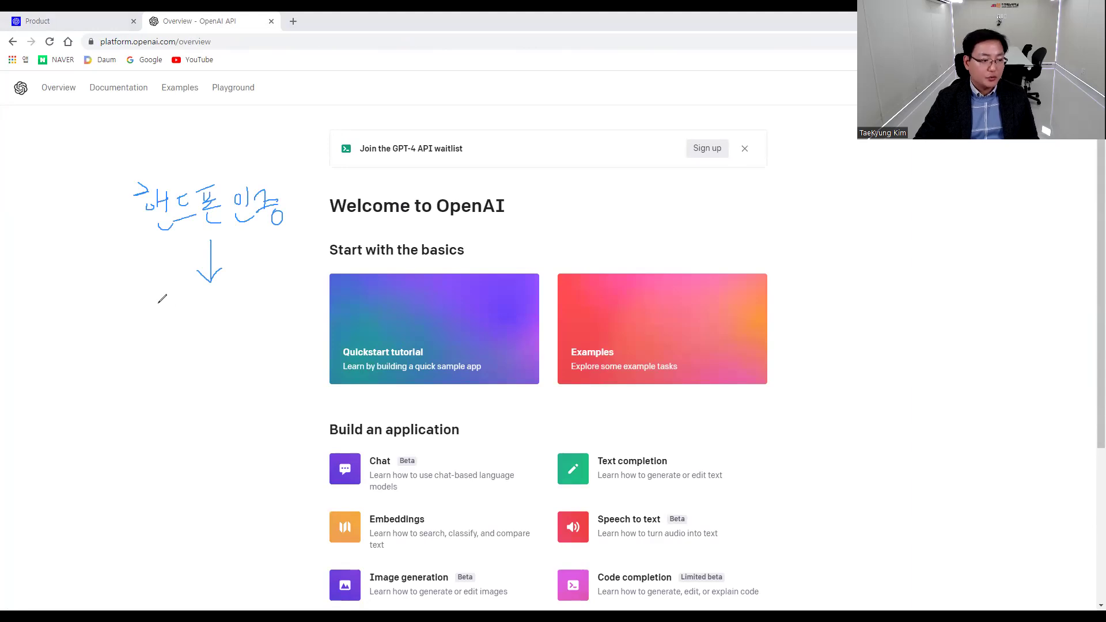
mouse_move(158, 302)
left_mouse_down()
mouse_move(150, 353)
mouse_move(154, 318)
mouse_move(204, 300)
mouse_move(267, 299)
mouse_move(281, 317)
mouse_move(327, 293)
mouse_move(259, 311)
mouse_move(269, 296)
mouse_move(148, 262)
mouse_move(306, 199)
mouse_move(197, 190)
left_mouse_up()
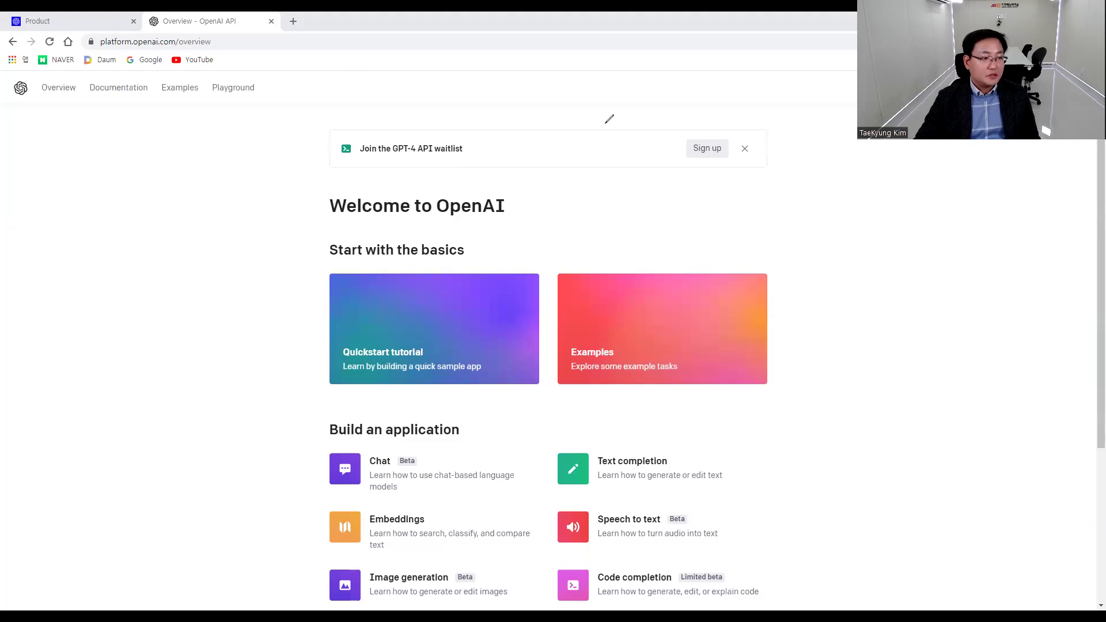
mouse_move(578, 318)
left_mouse_down()
mouse_move(704, 341)
mouse_move(634, 408)
left_mouse_up()
mouse_move(402, 398)
left_mouse_down()
mouse_move(472, 320)
mouse_move(367, 394)
left_mouse_up()
left_click(375, 394)
left_click(661, 315)
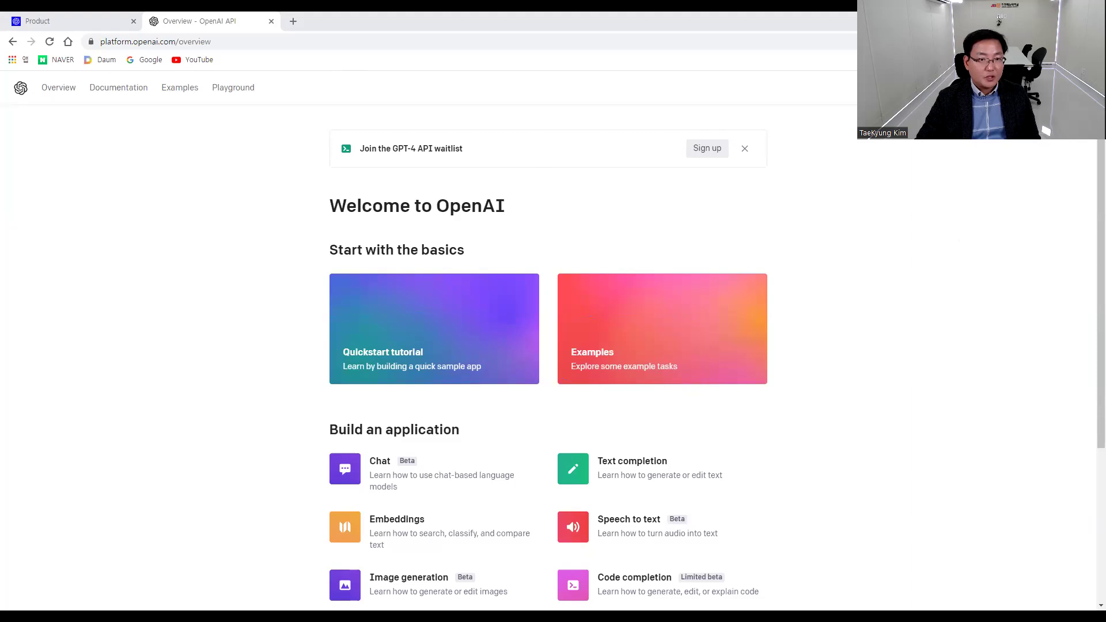
left_click(1065, 87)
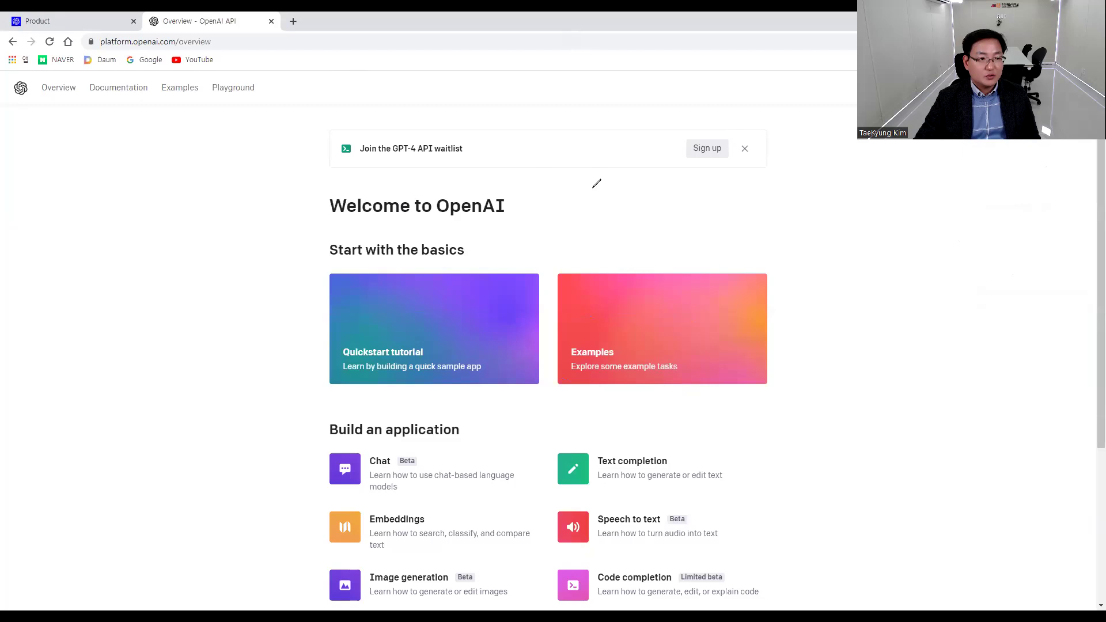
mouse_move(597, 179)
left_mouse_down()
mouse_move(613, 209)
mouse_move(628, 206)
mouse_move(620, 227)
mouse_move(621, 213)
left_mouse_up()
mouse_move(774, 177)
left_mouse_down()
mouse_move(781, 237)
mouse_move(864, 219)
mouse_move(854, 173)
mouse_move(775, 173)
mouse_move(810, 198)
mouse_move(814, 222)
mouse_move(817, 183)
mouse_move(846, 210)
mouse_move(840, 217)
left_mouse_up()
mouse_move(658, 196)
left_mouse_down()
mouse_move(769, 195)
mouse_move(667, 229)
mouse_move(694, 241)
left_mouse_up()
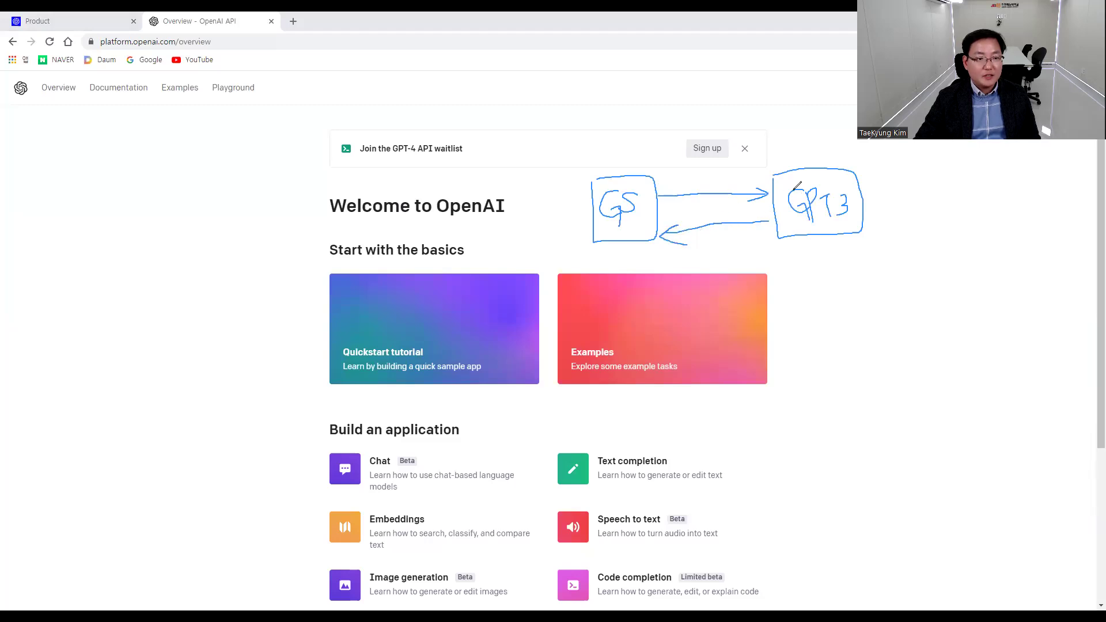
left_click_drag(778, 175, 777, 236)
left_click_drag(657, 194, 768, 194)
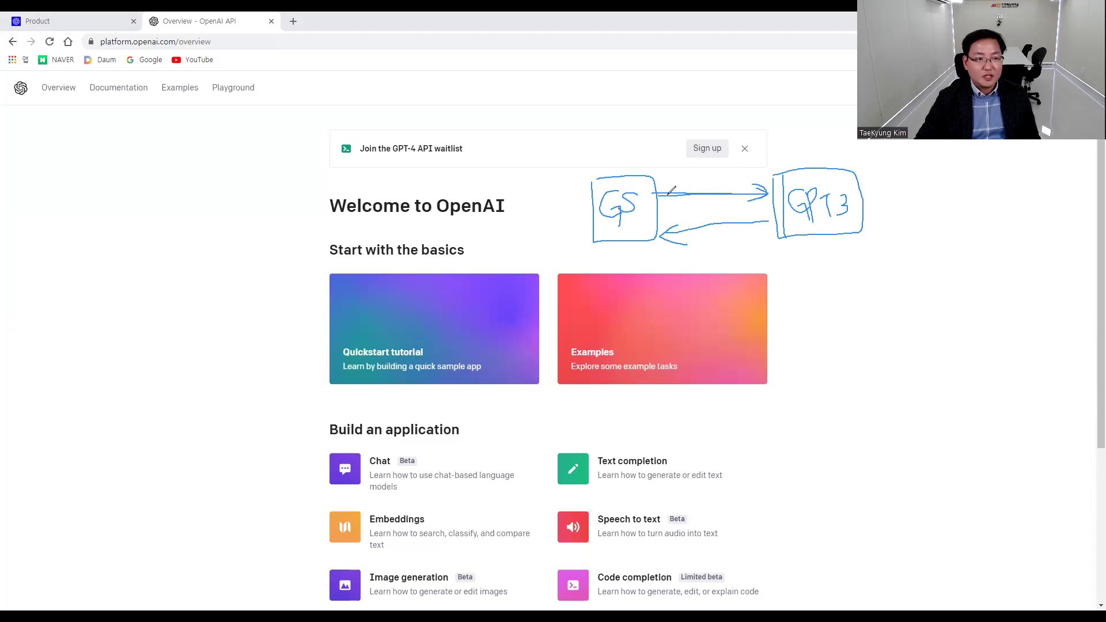
mouse_move(700, 176)
left_mouse_down()
mouse_move(712, 168)
mouse_move(756, 183)
mouse_move(760, 166)
mouse_move(766, 188)
left_mouse_up()
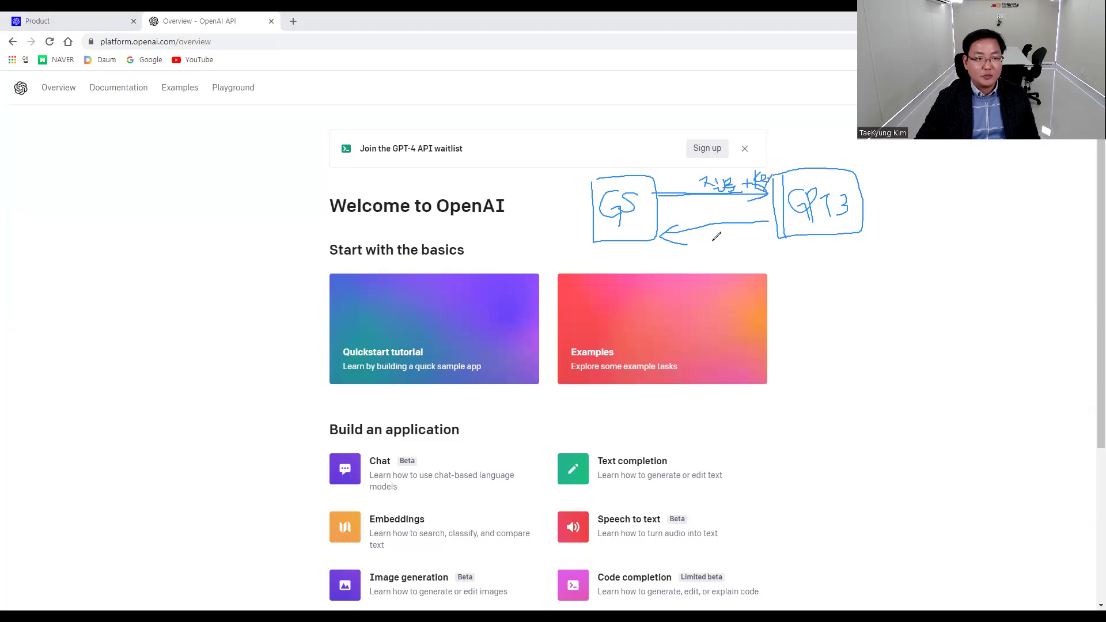
key("e")
mouse_move(585, 106)
left_mouse_down()
mouse_move(814, 209)
mouse_move(647, 240)
mouse_move(627, 218)
mouse_move(735, 108)
left_mouse_up()
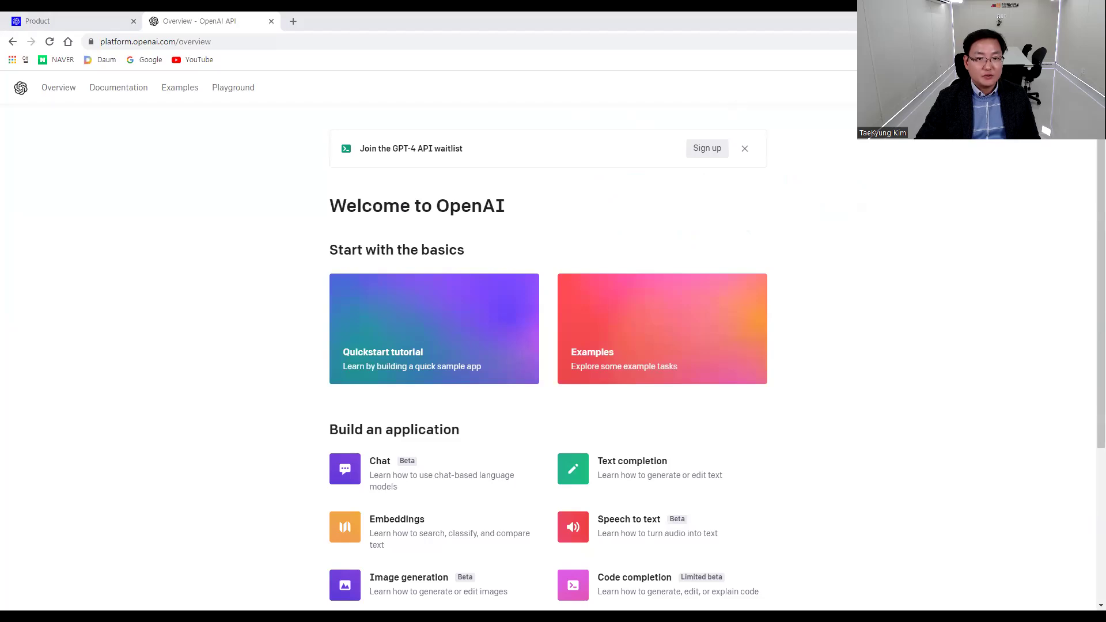
Open the account's API keys page on the OpenAI platform.
left_click(1031, 87)
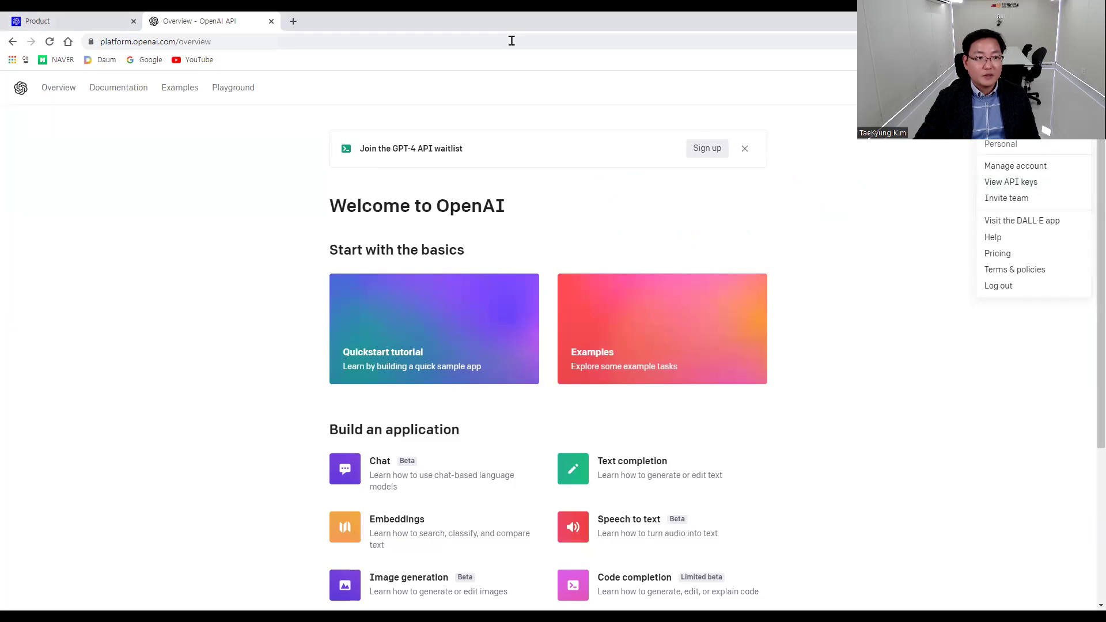
left_click_drag(1052, 168, 1037, 189)
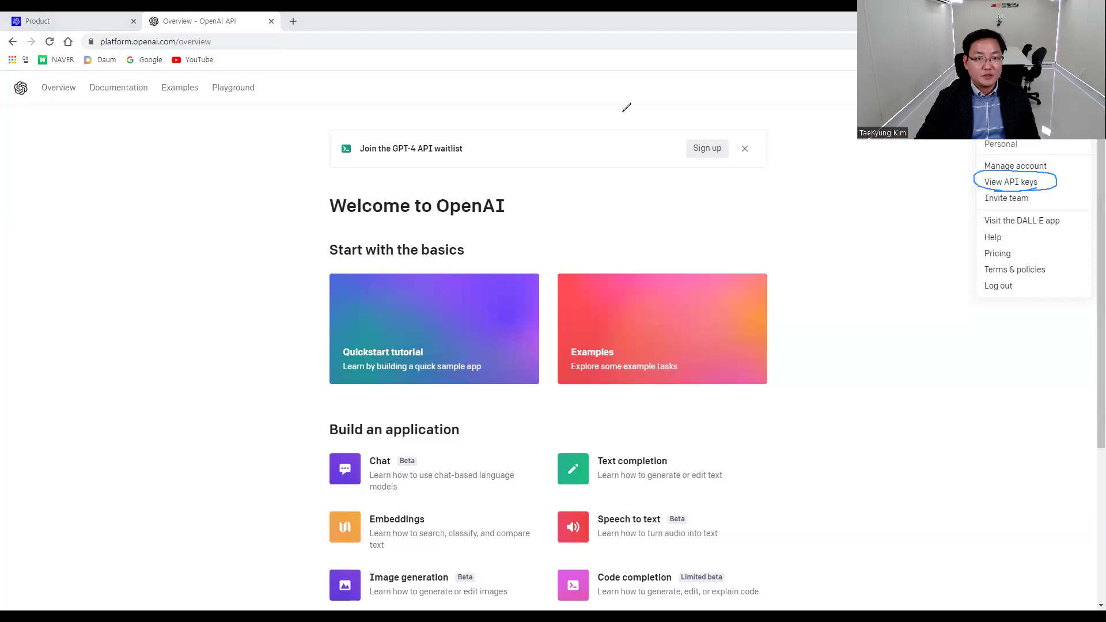
key("e")
left_click(1008, 182)
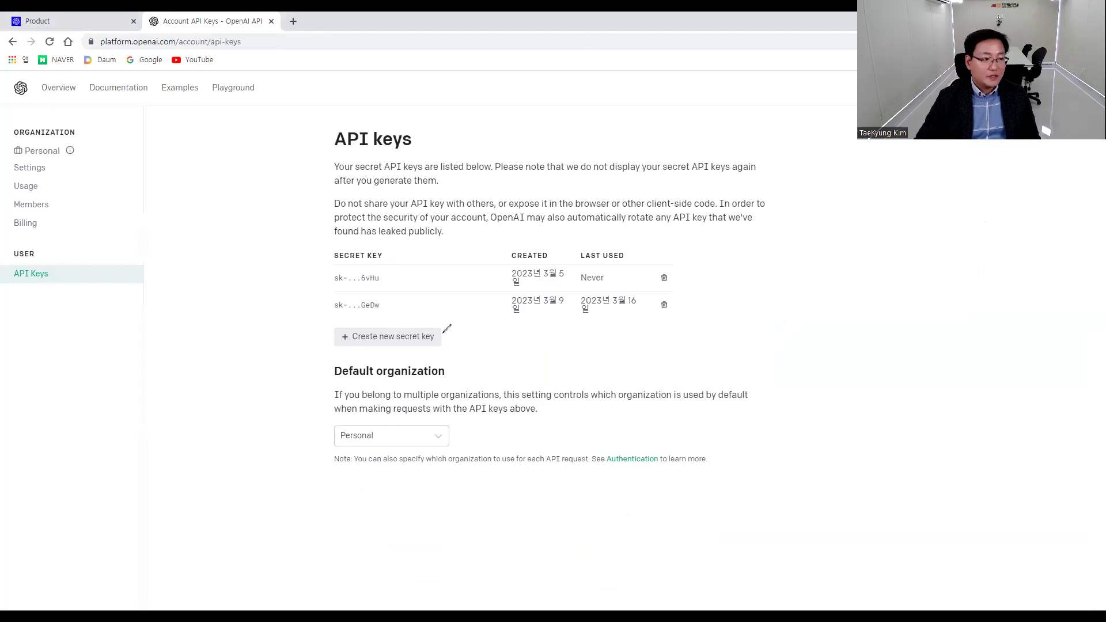
Create a new secret API key, copy it, and close the generated-key dialog.
left_click_drag(461, 327, 441, 349)
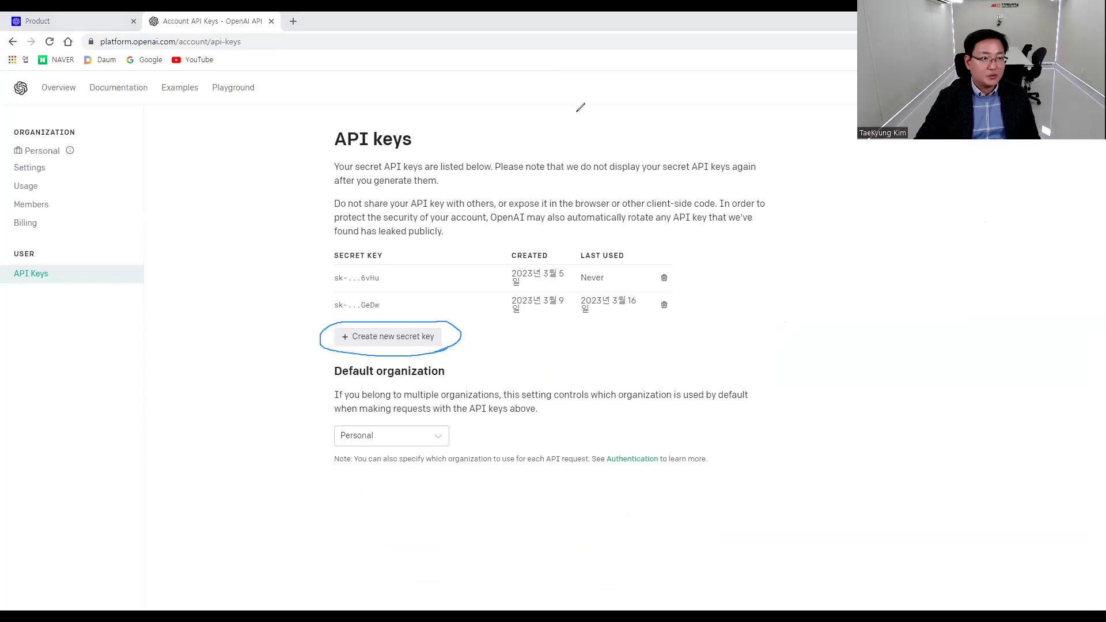
key("e")
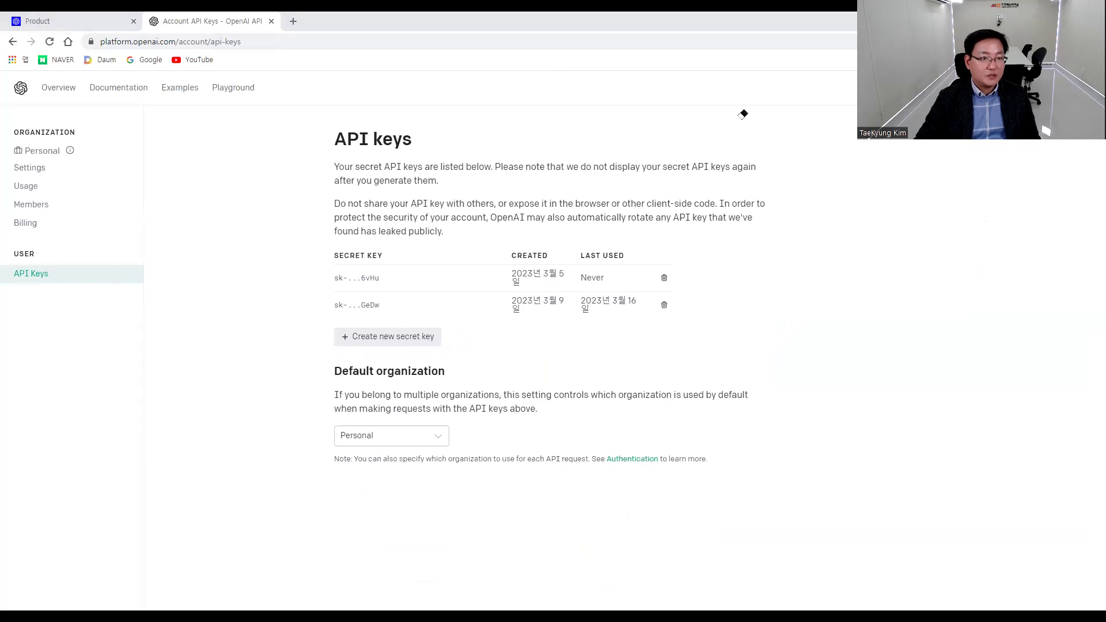
left_click(388, 340)
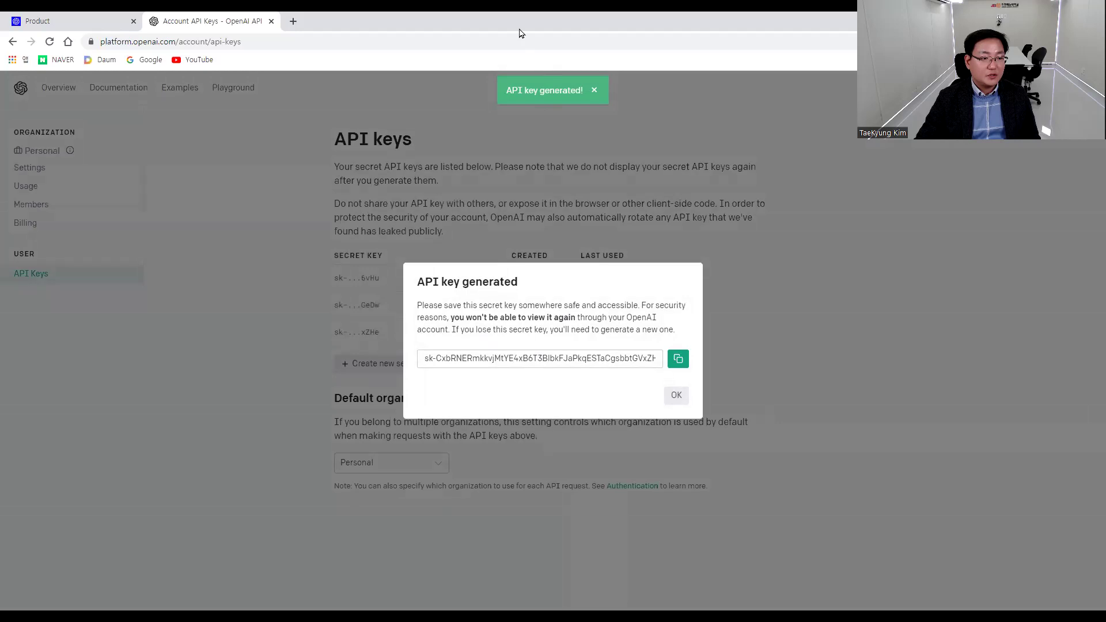
mouse_move(670, 349)
left_mouse_down()
mouse_move(697, 353)
mouse_move(683, 340)
left_mouse_up()
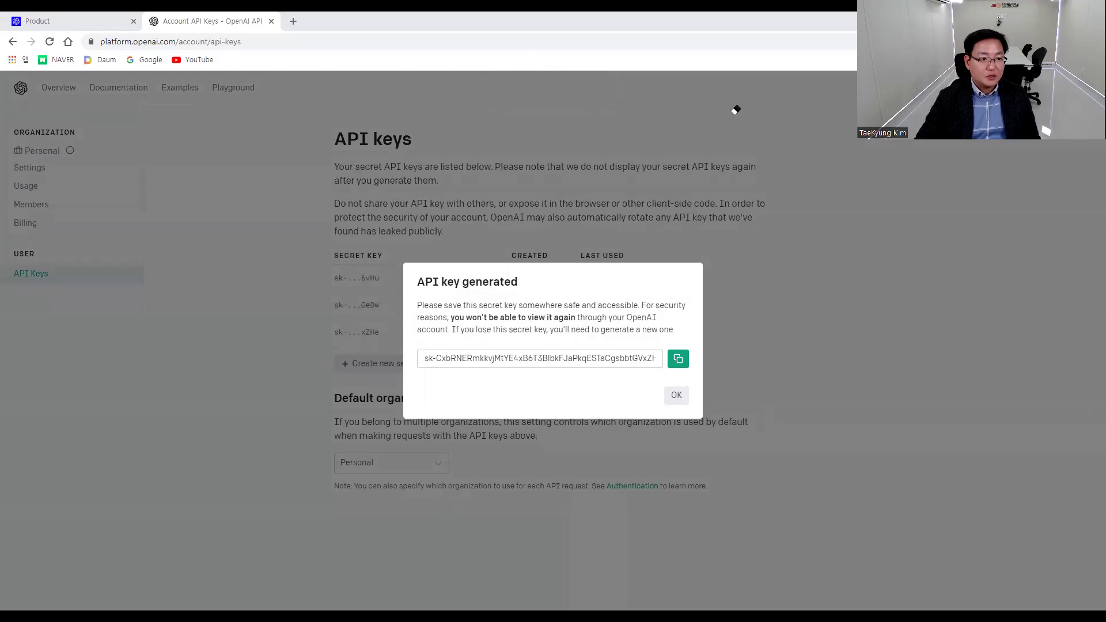
left_click(678, 358)
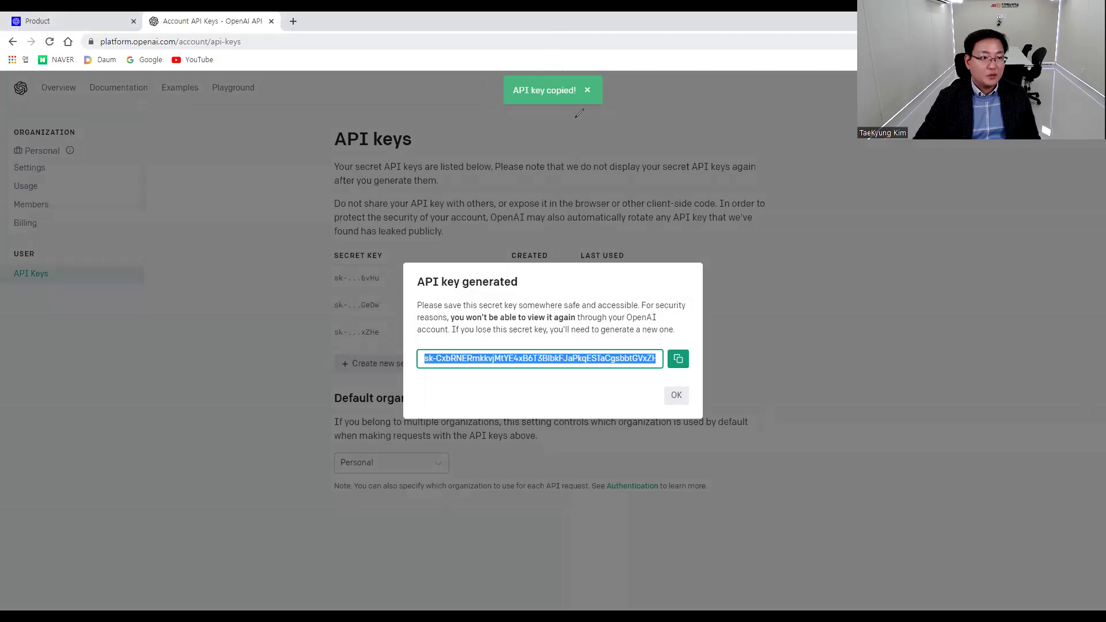
left_click_drag(579, 114, 579, 114)
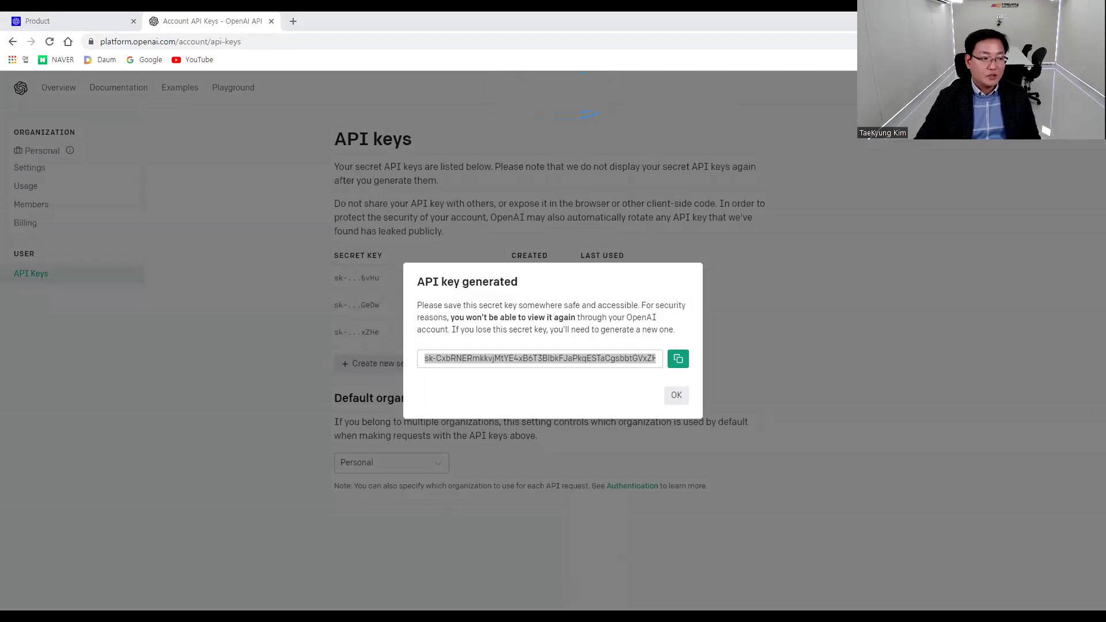
key("Escape")
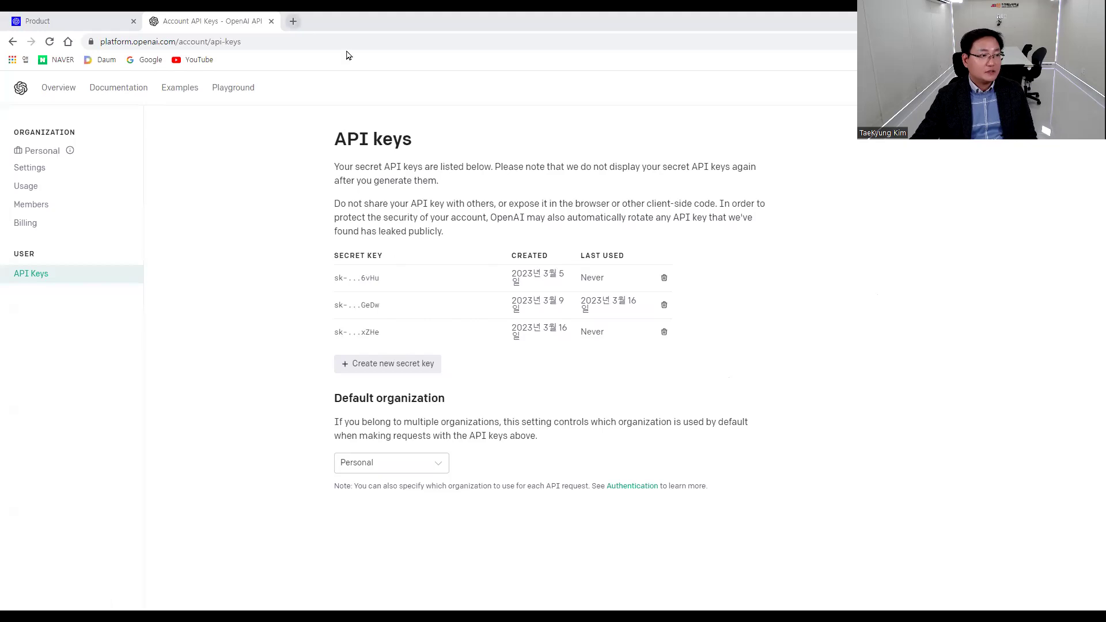
Search Google for "google drive" in a new browser tab.
key("ctrl+t")
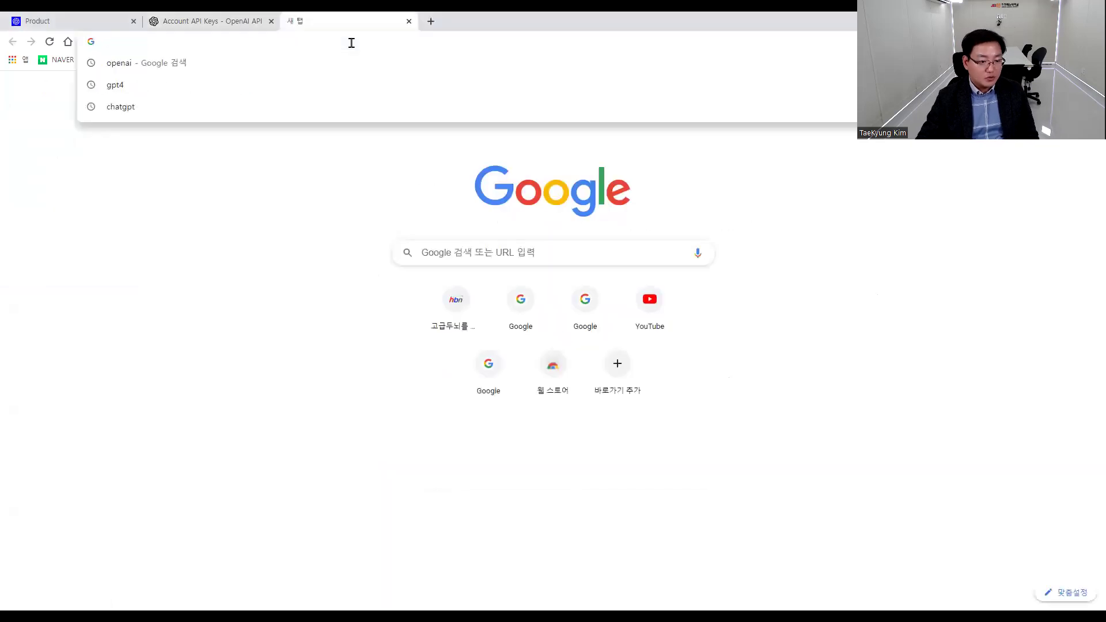
left_click(454, 259)
type("google drive")
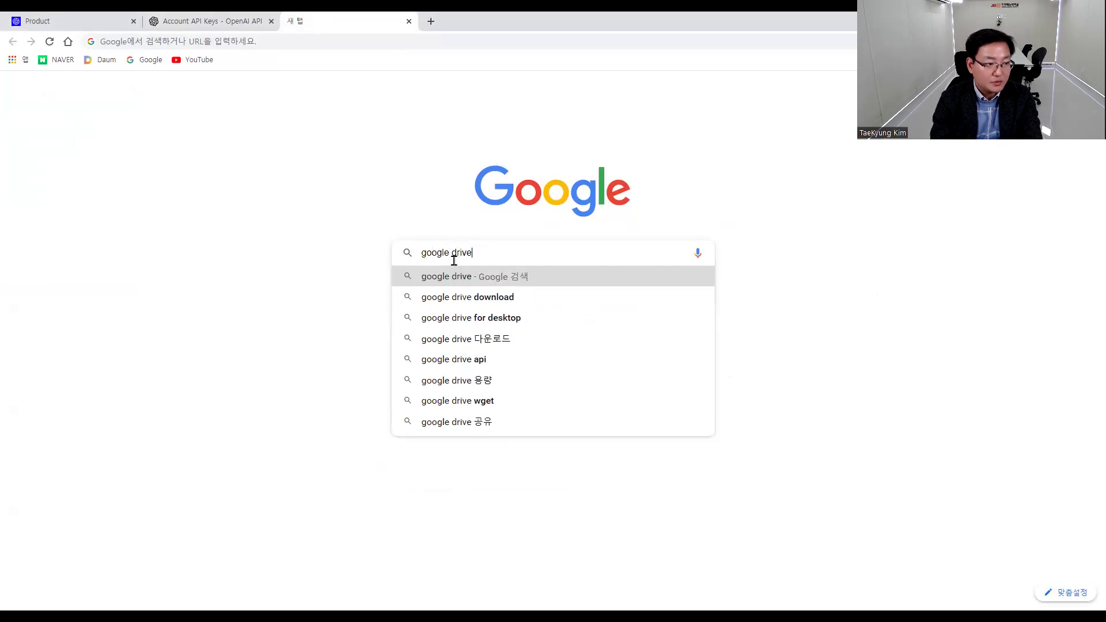
key("Return")
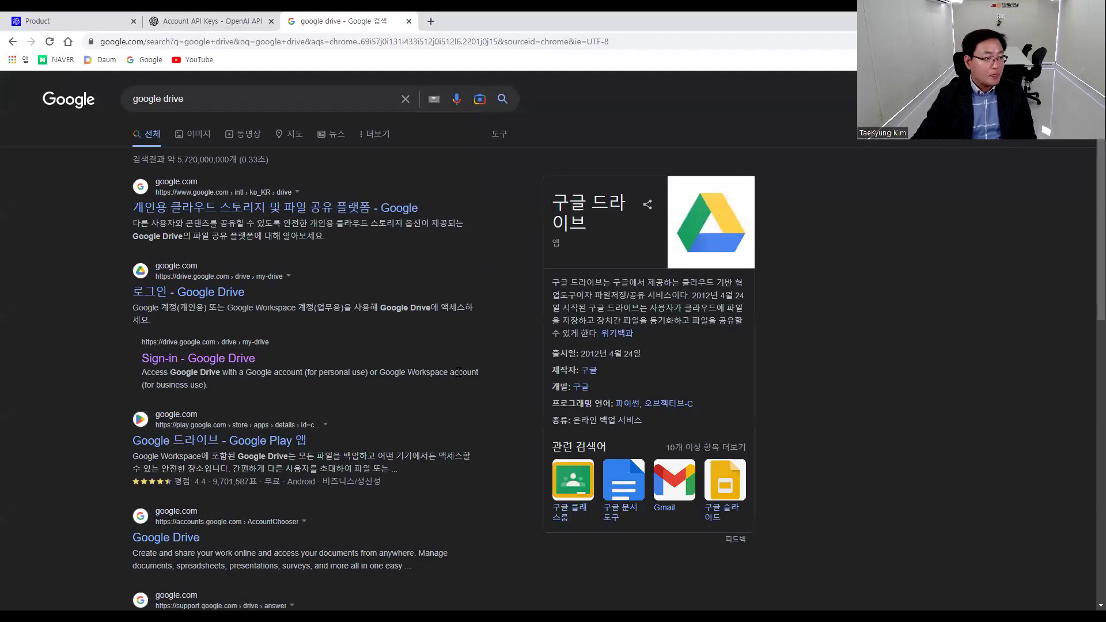
left_click(344, 226)
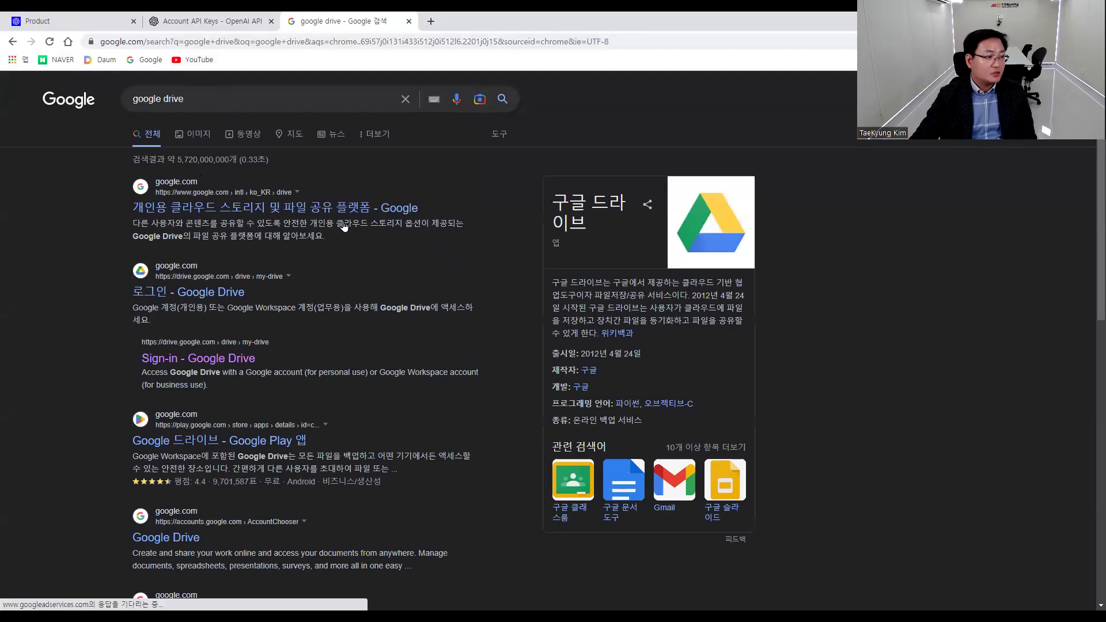
left_click(251, 43)
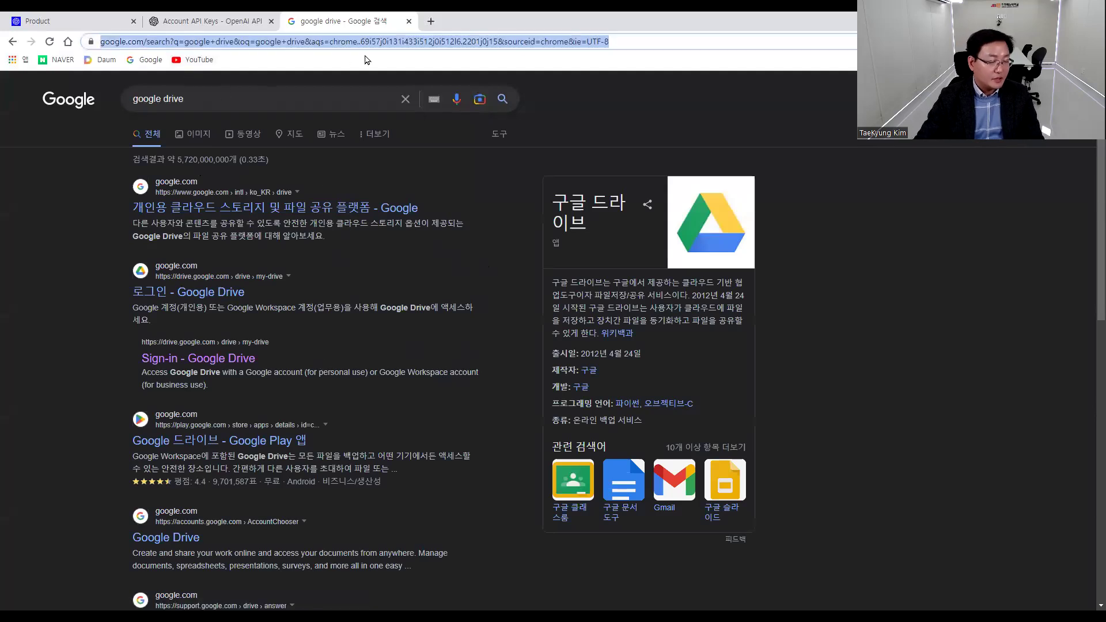
type("drive.g")
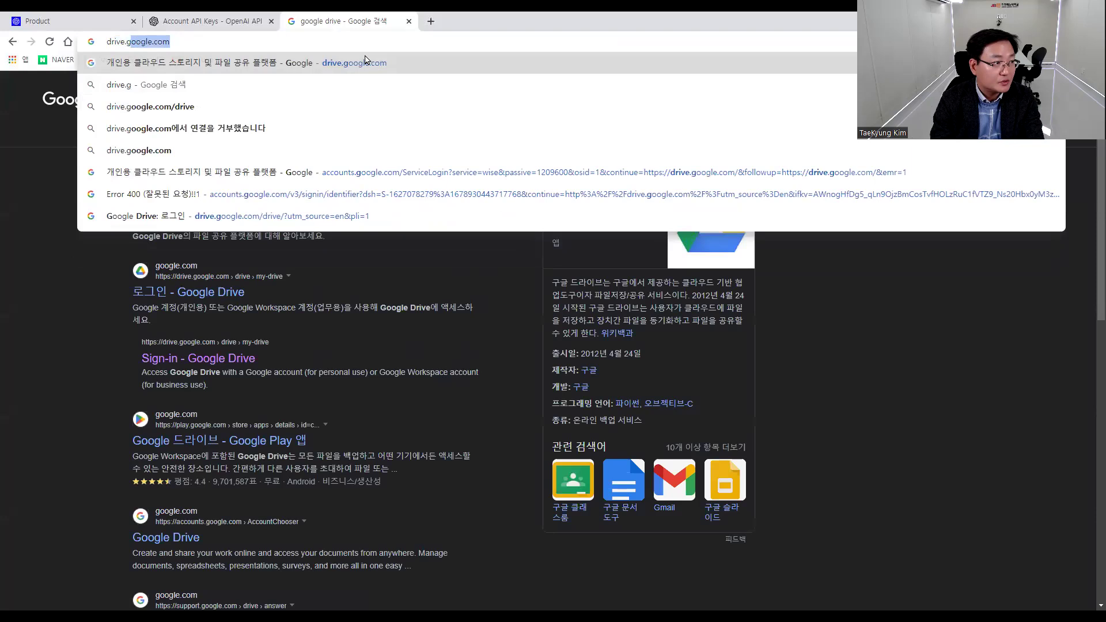
type("oogle")
key("BackSpace")
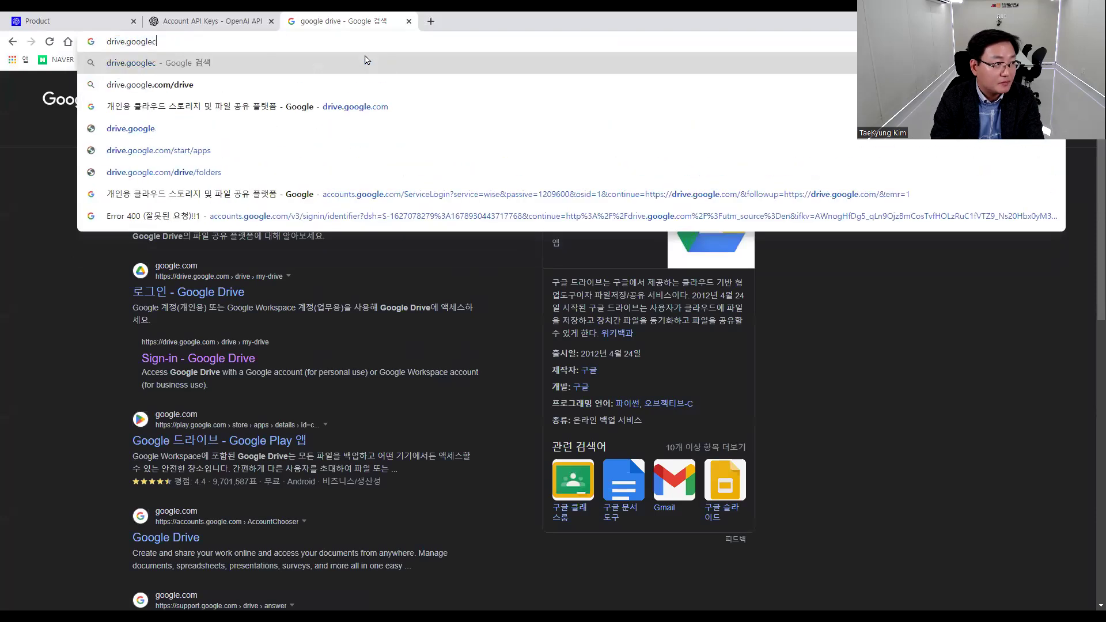
type(".com")
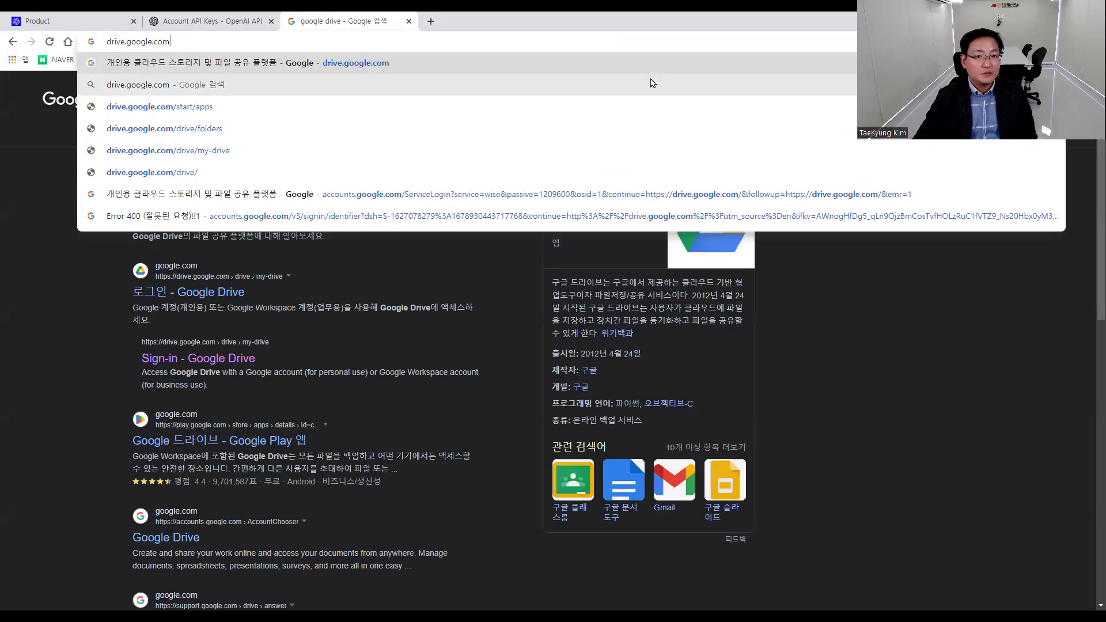
left_click(238, 35)
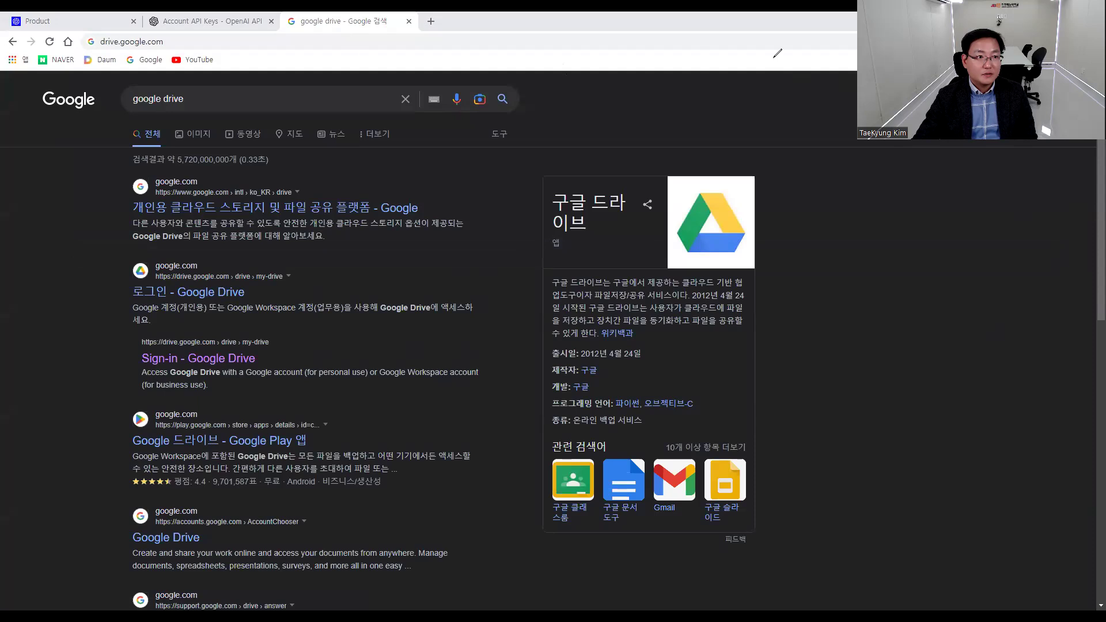
Go to Google Drive and open the folder 재능대학교_업무용_PC > 04. 강의자료 > 2023년 1학기수업자료 > 고급빅데이터분석.
left_click(1058, 99)
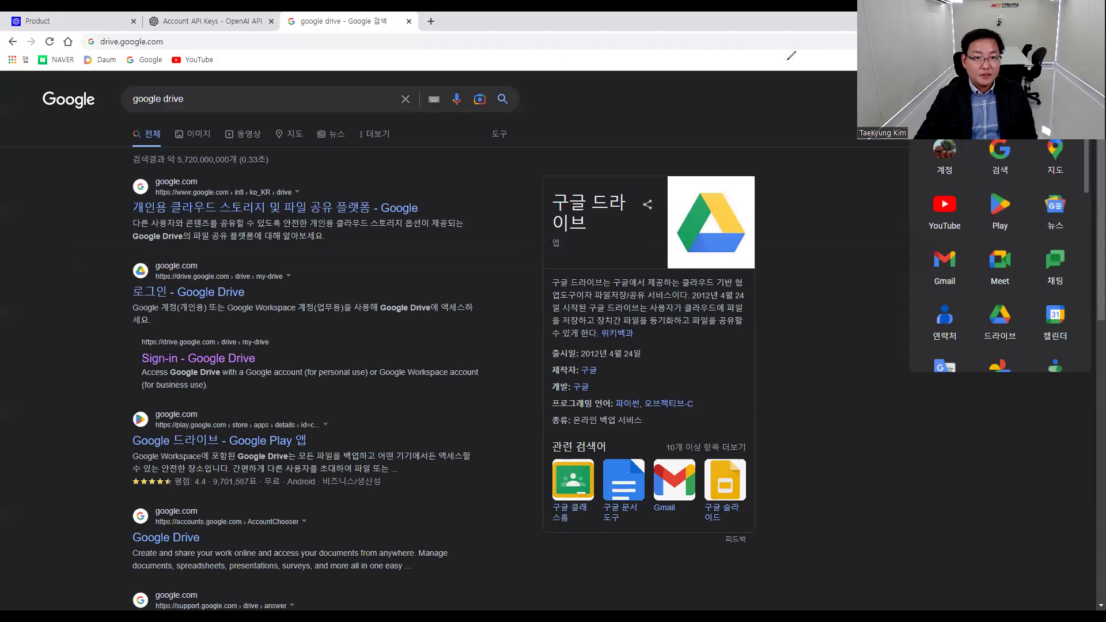
left_click(1001, 323)
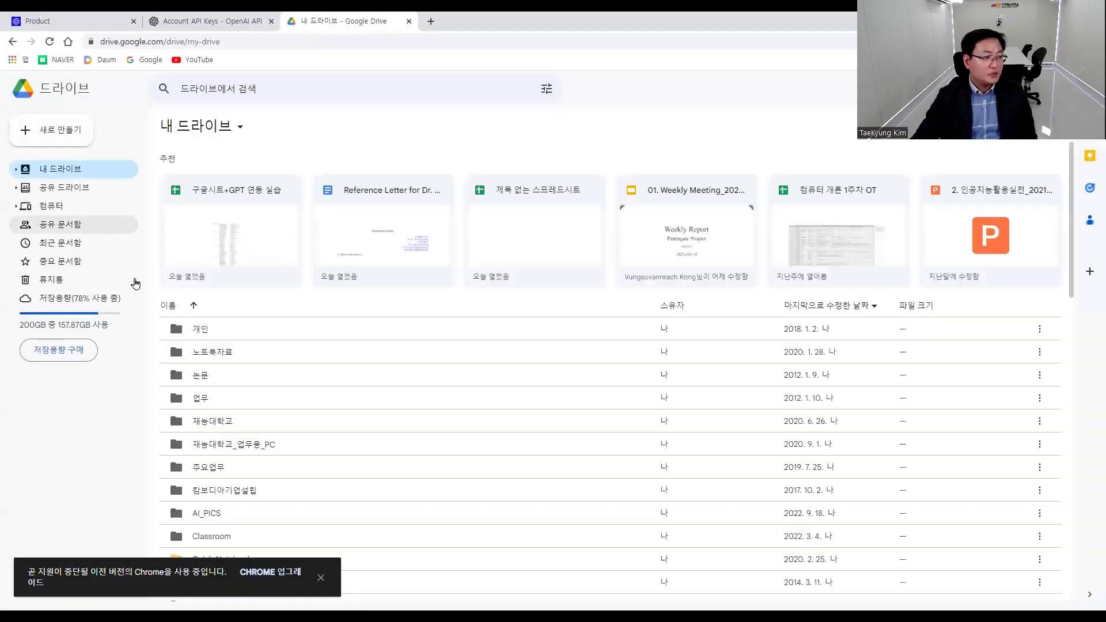
double_click(228, 448)
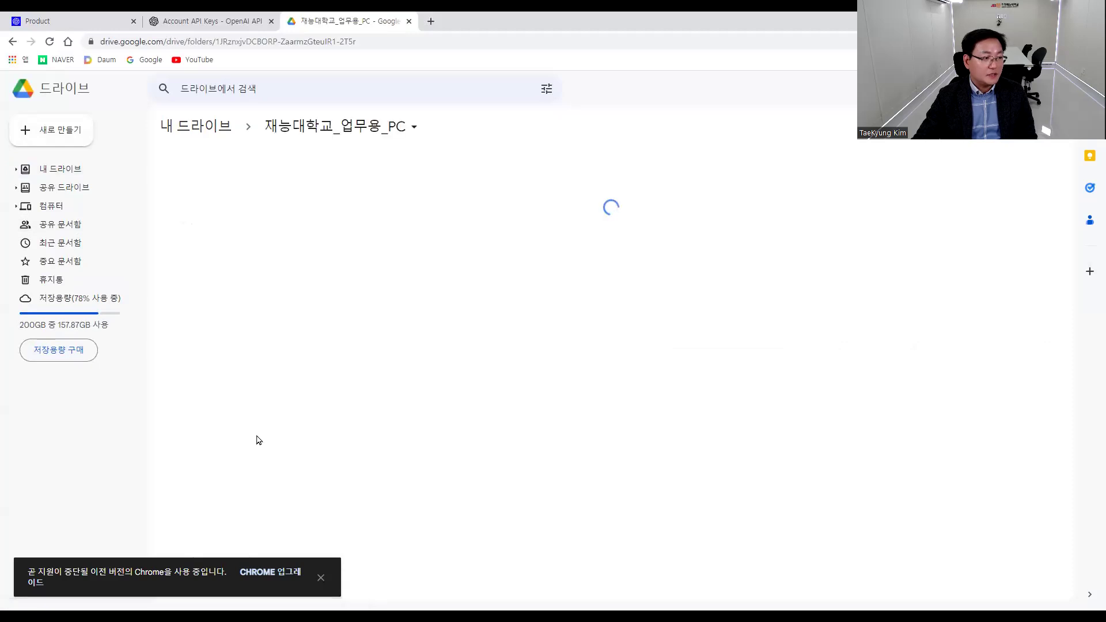
scroll(280, 430, "down", 1)
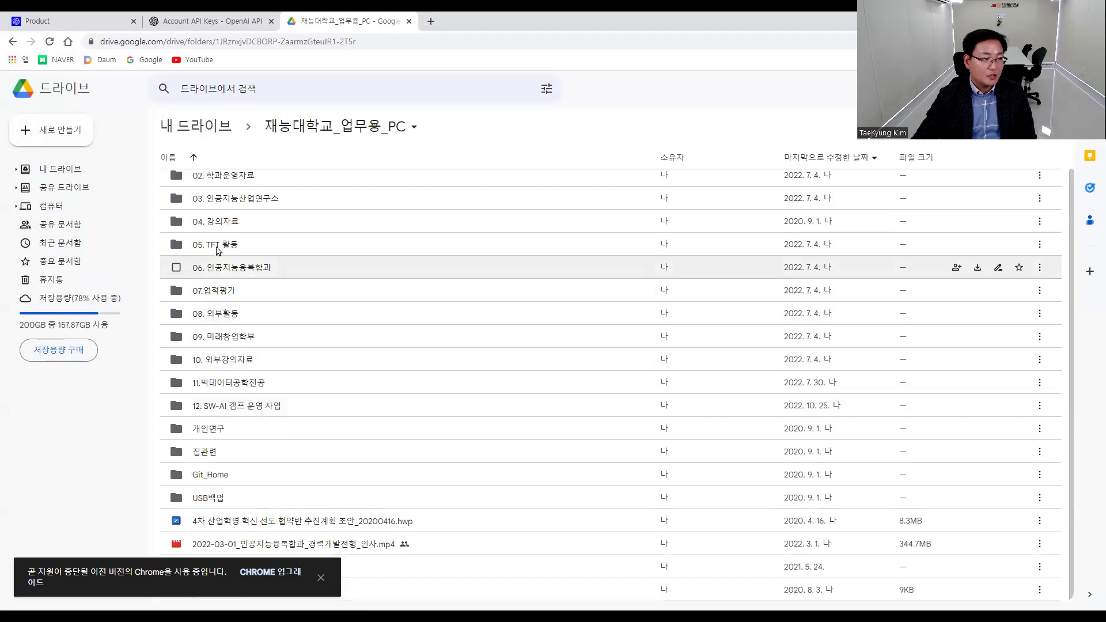
double_click(254, 221)
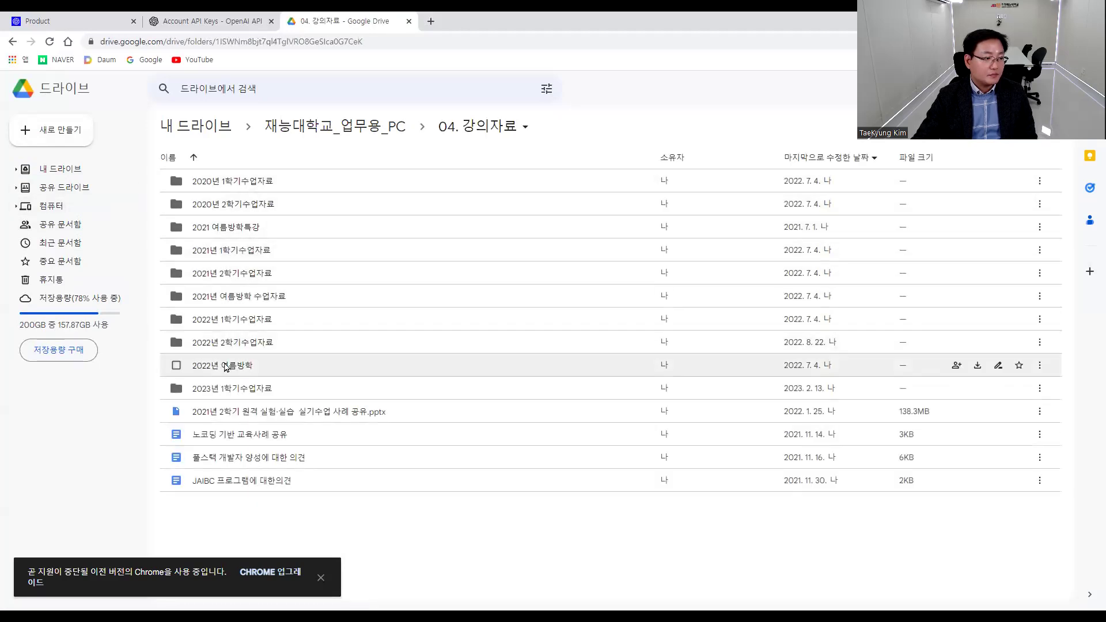
double_click(248, 388)
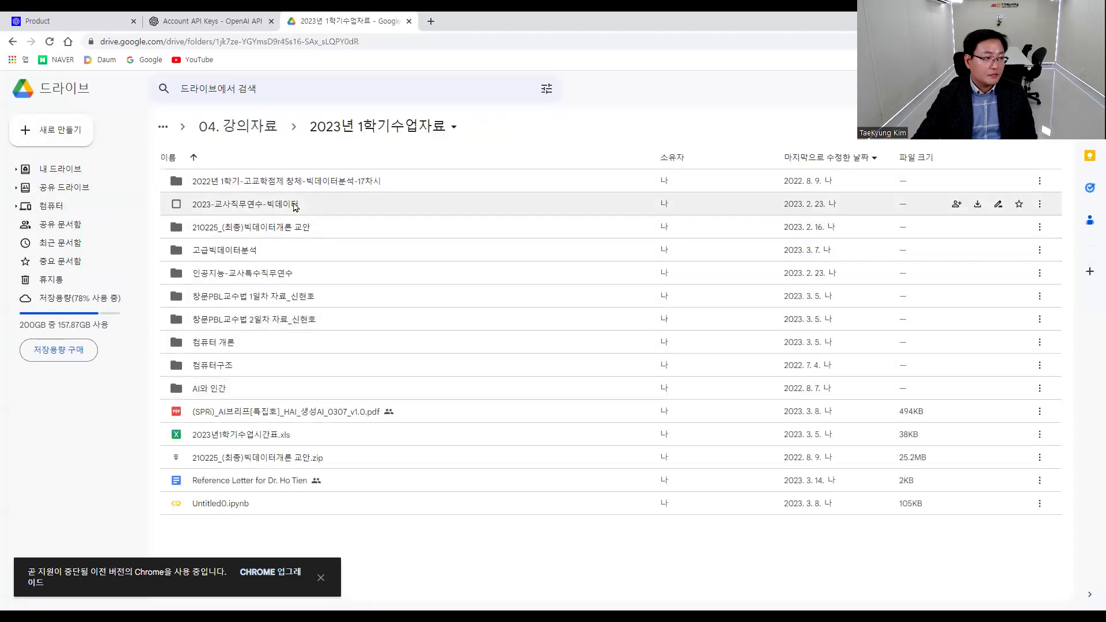
double_click(250, 251)
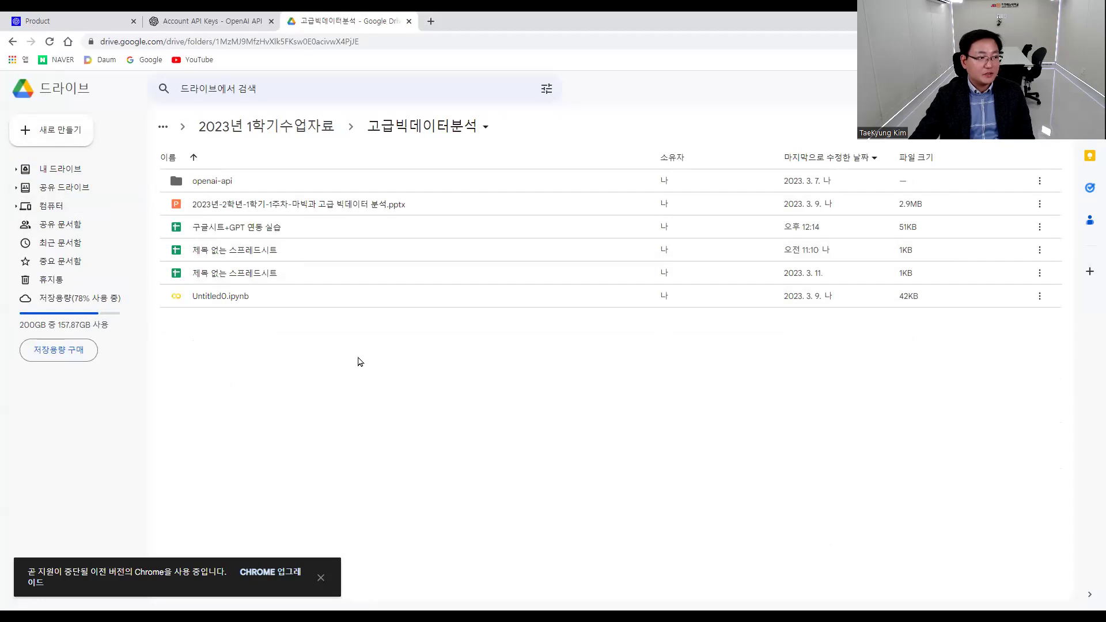
Create a blank Google Sheets spreadsheet in the 고급빅데이터분석 folder and name it "GPT3 연동 실습".
right_click(213, 340)
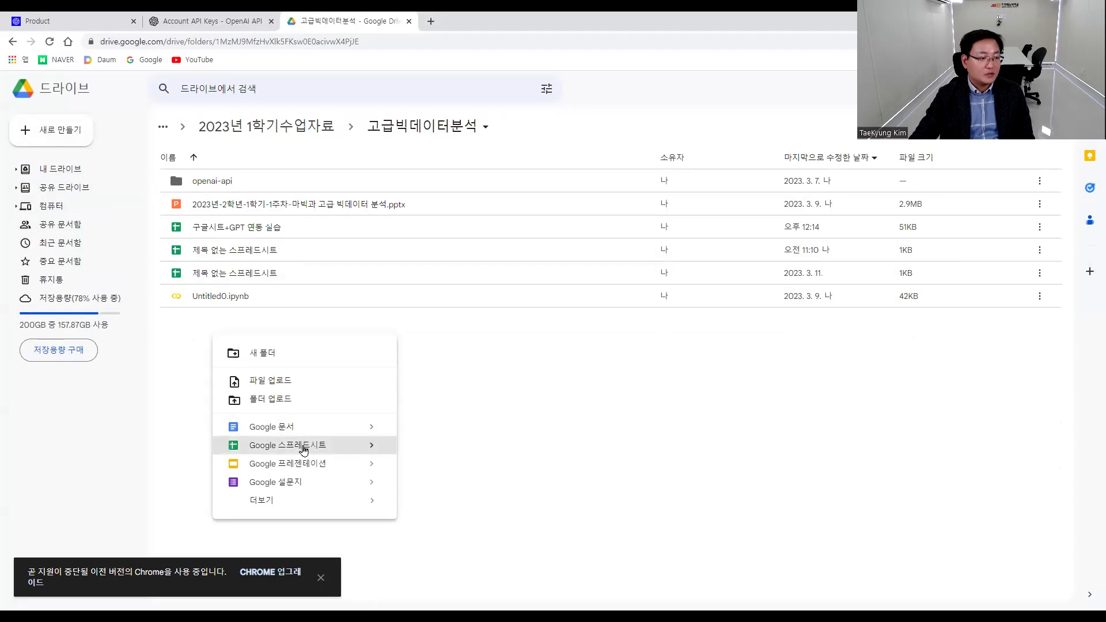
mouse_move(367, 446)
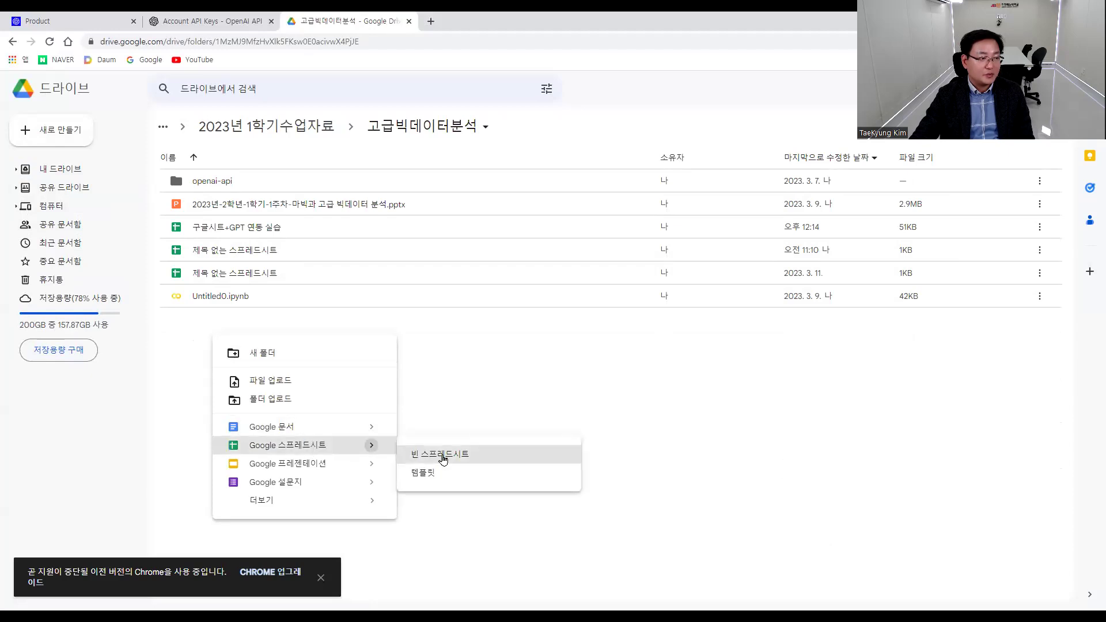
left_click(443, 459)
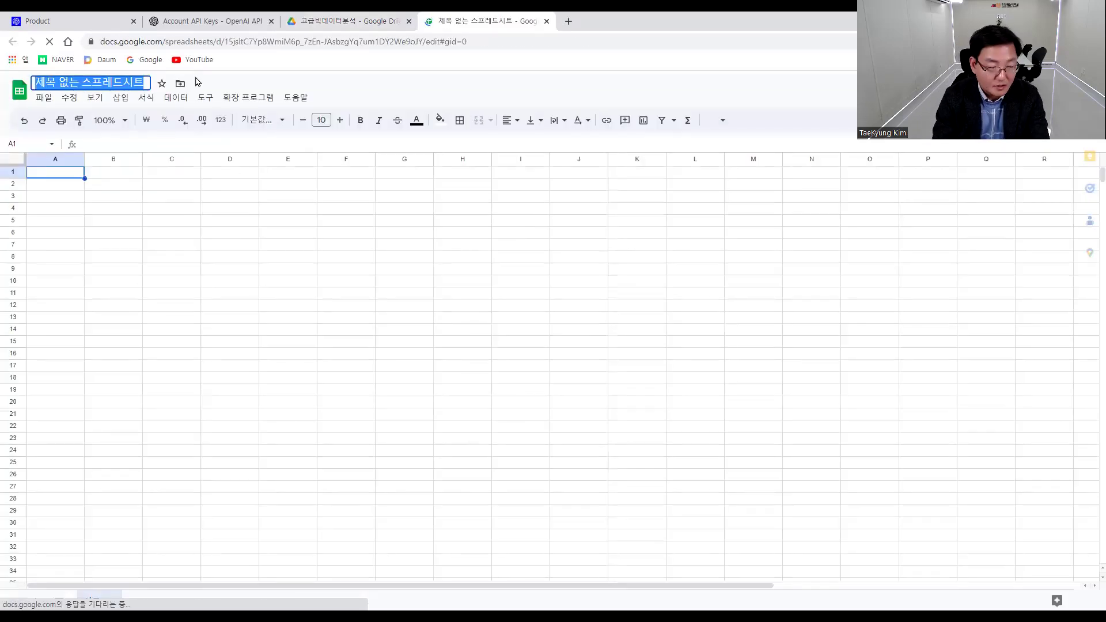
key("BackSpace")
type("GPT3")
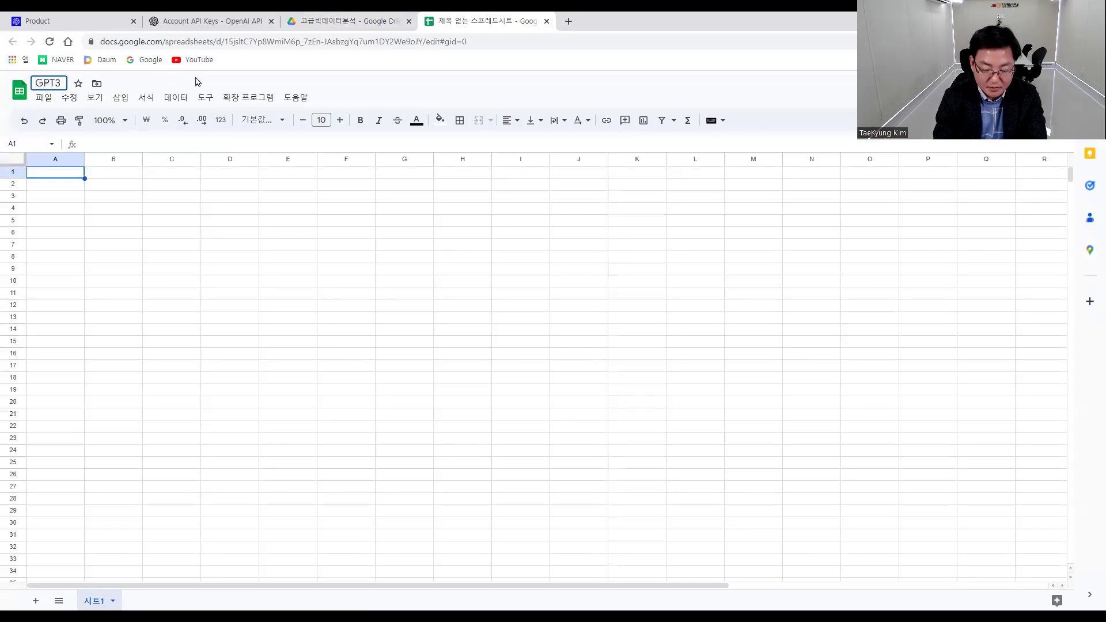
type(" 연동")
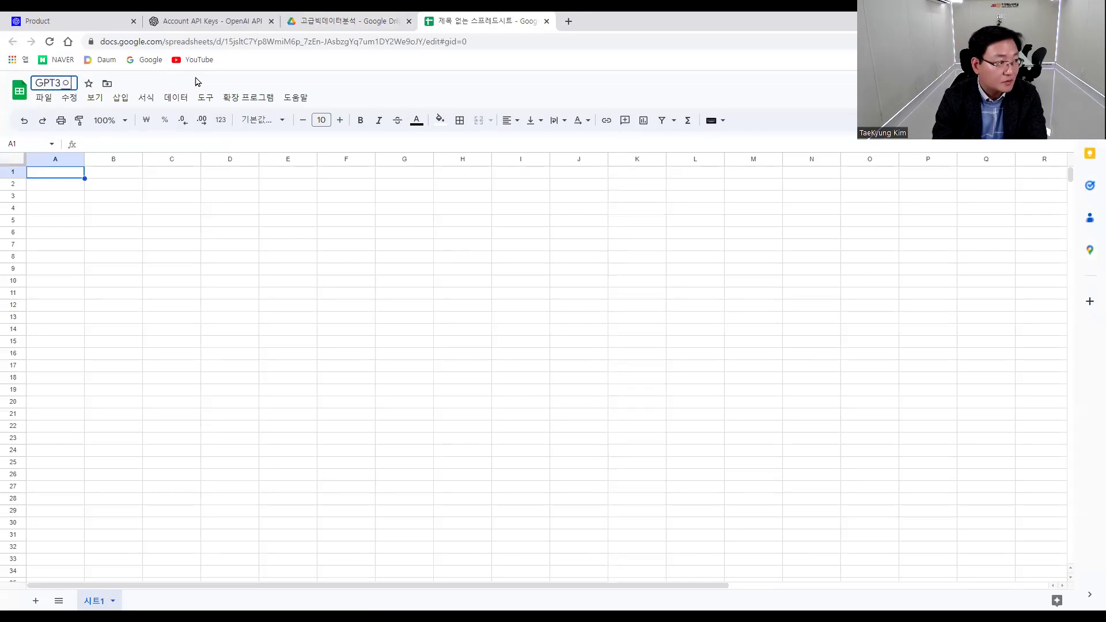
type(" 실습")
key("Return")
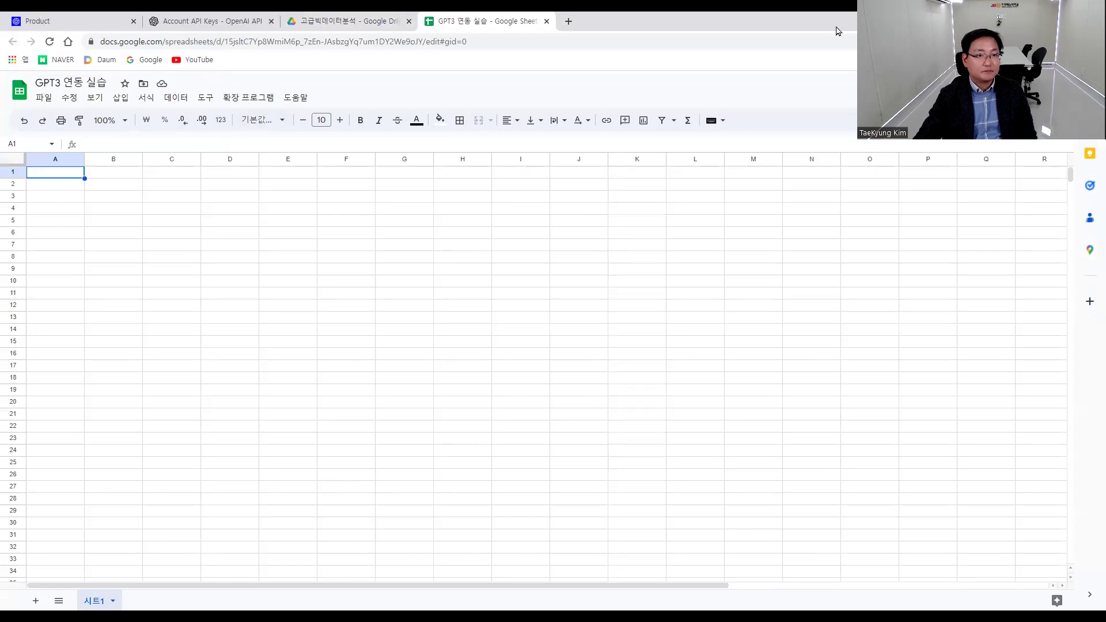
key("alt+h")
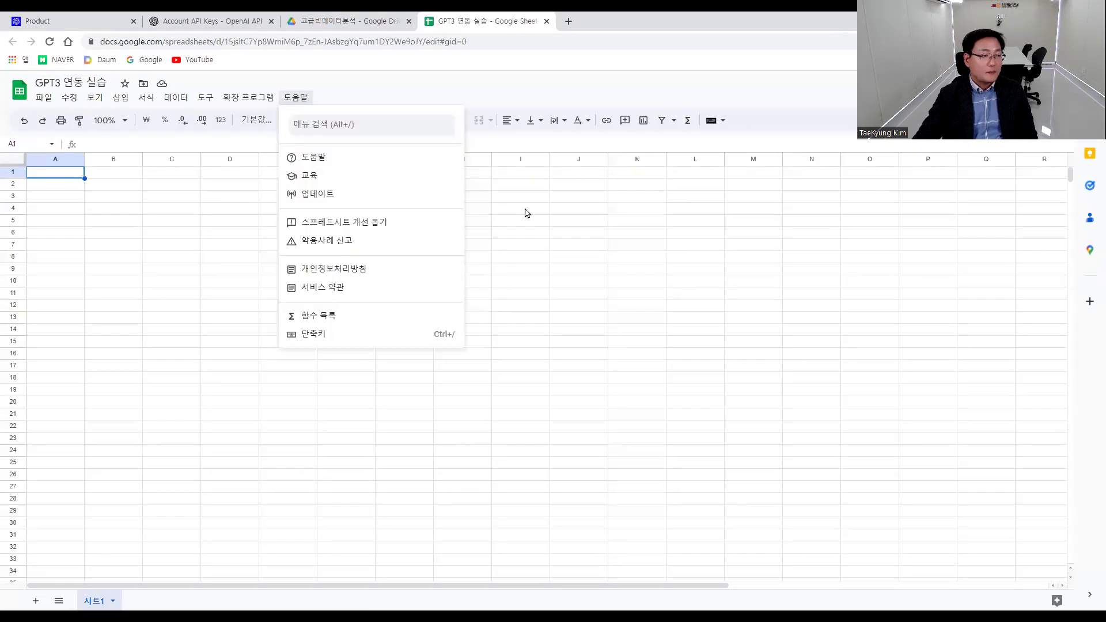
left_click(231, 232)
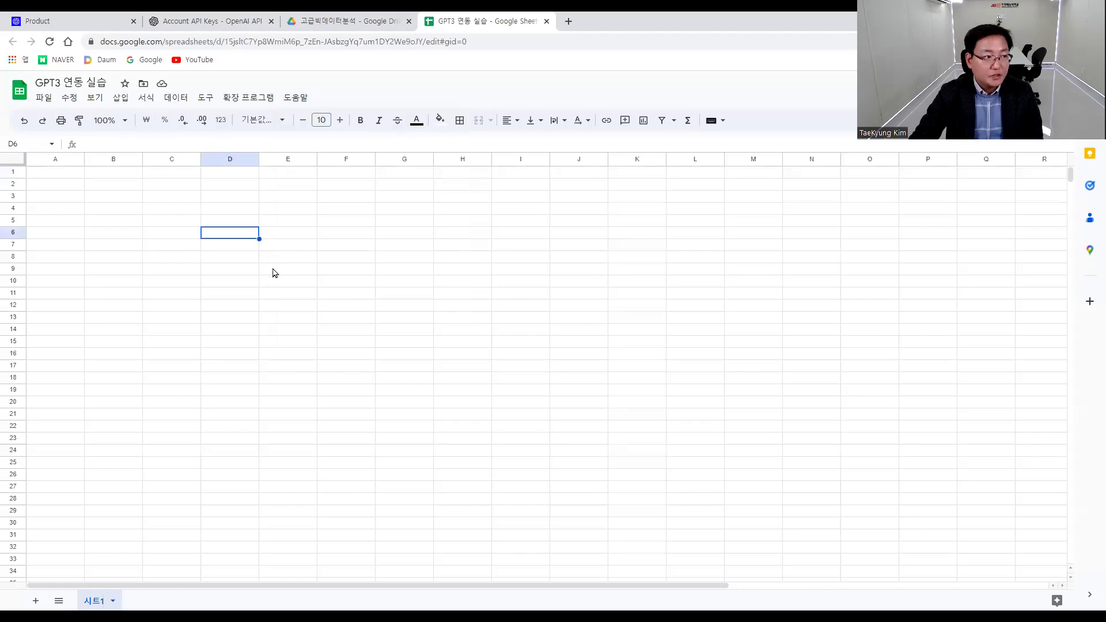
Open the add-on marketplace from the spreadsheet and search it for "GPT3".
left_click(251, 99)
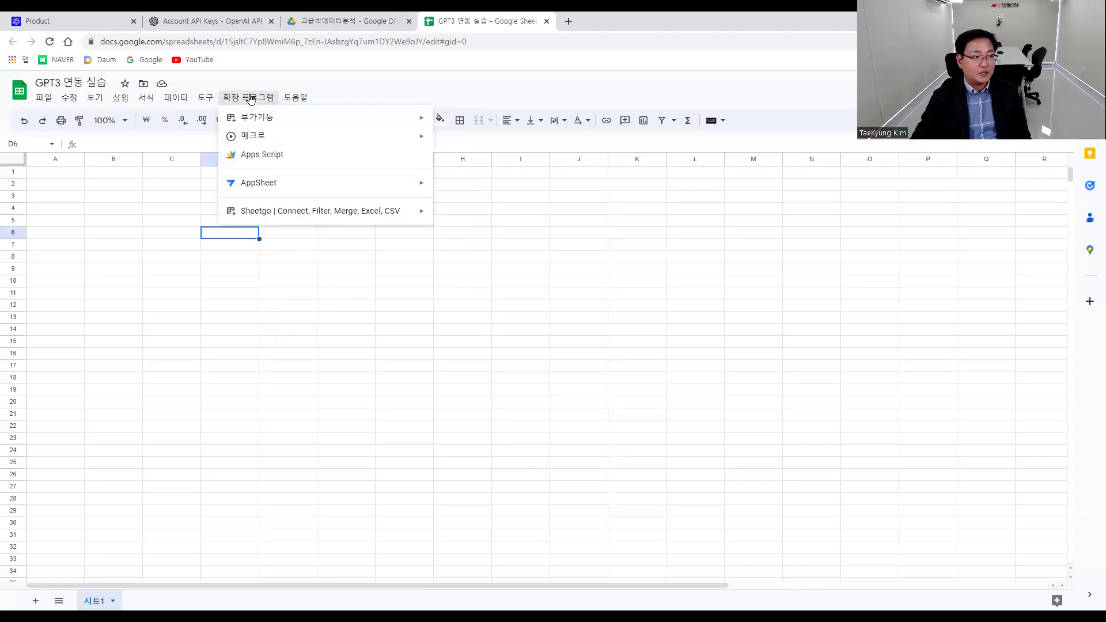
mouse_move(259, 117)
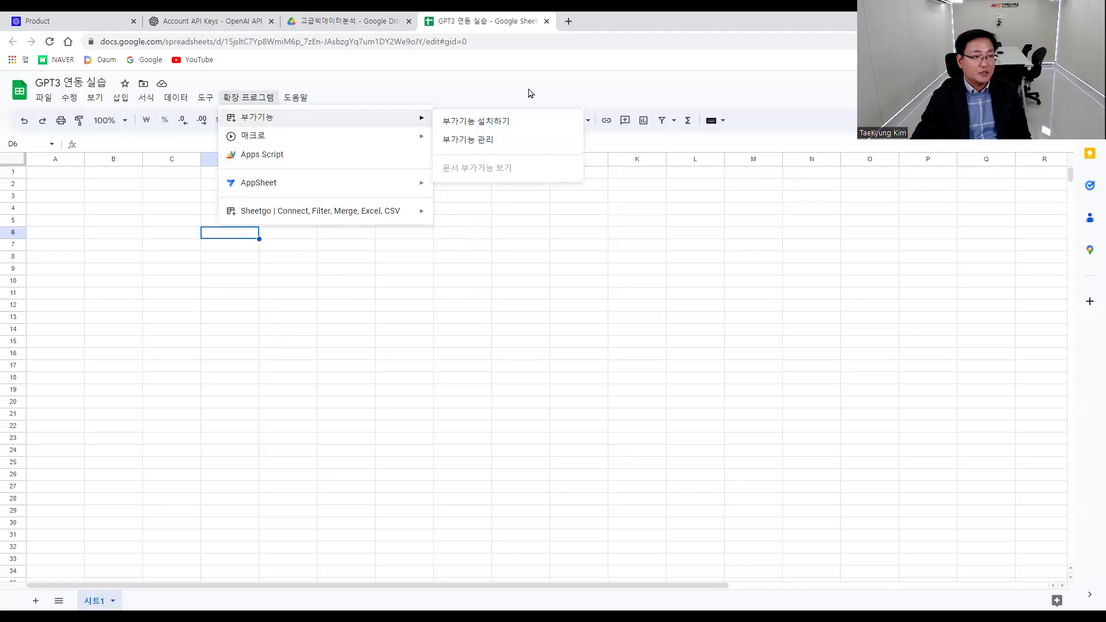
left_click(499, 127)
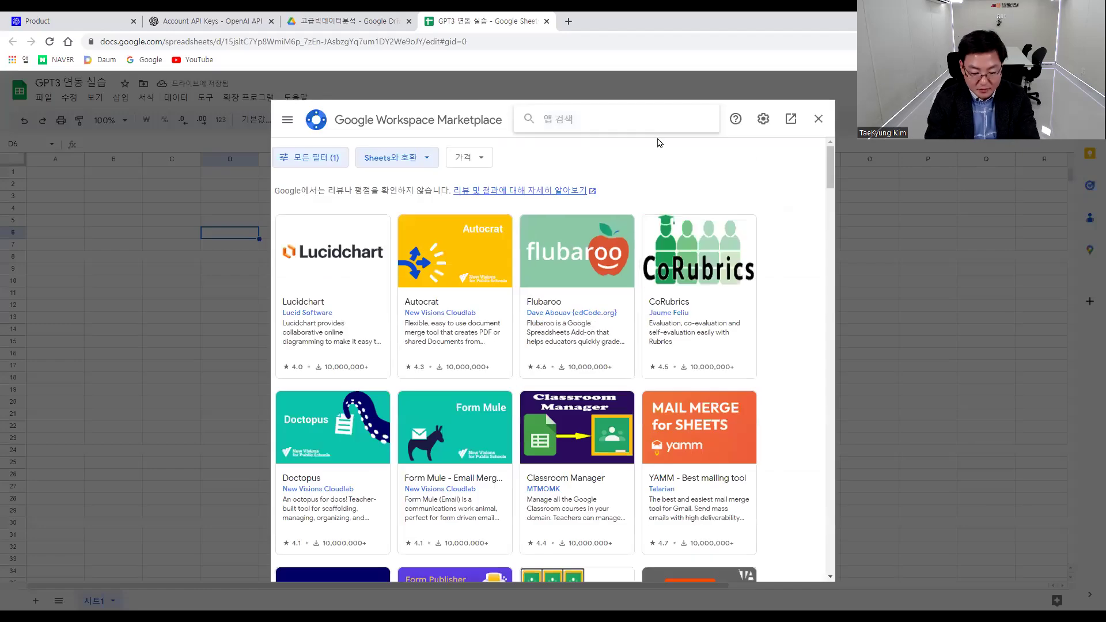
type("GPT3")
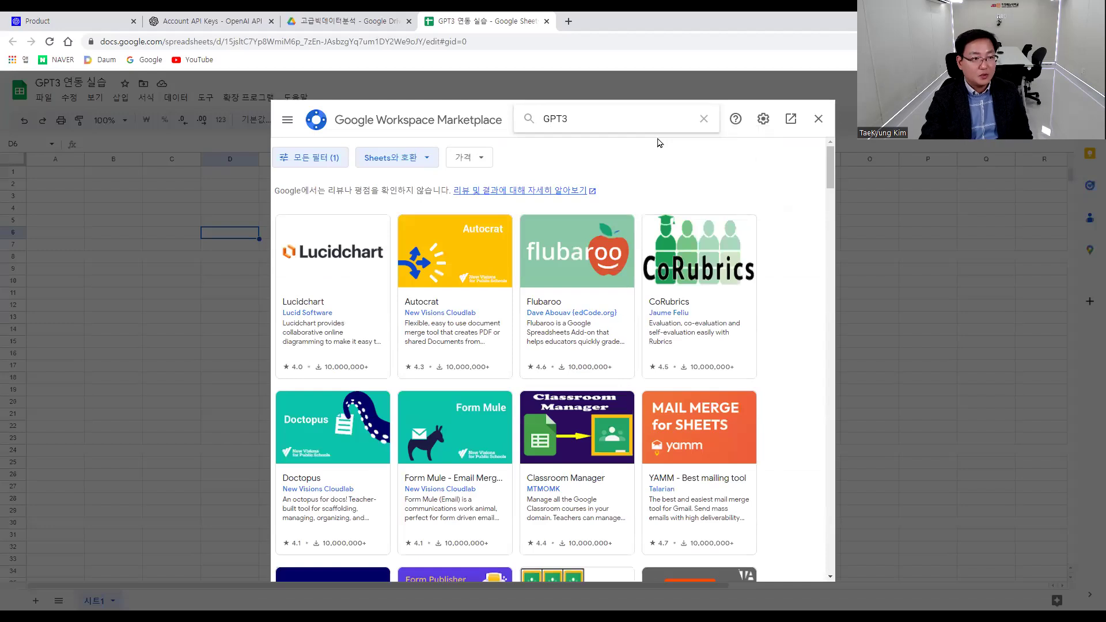
key("Return")
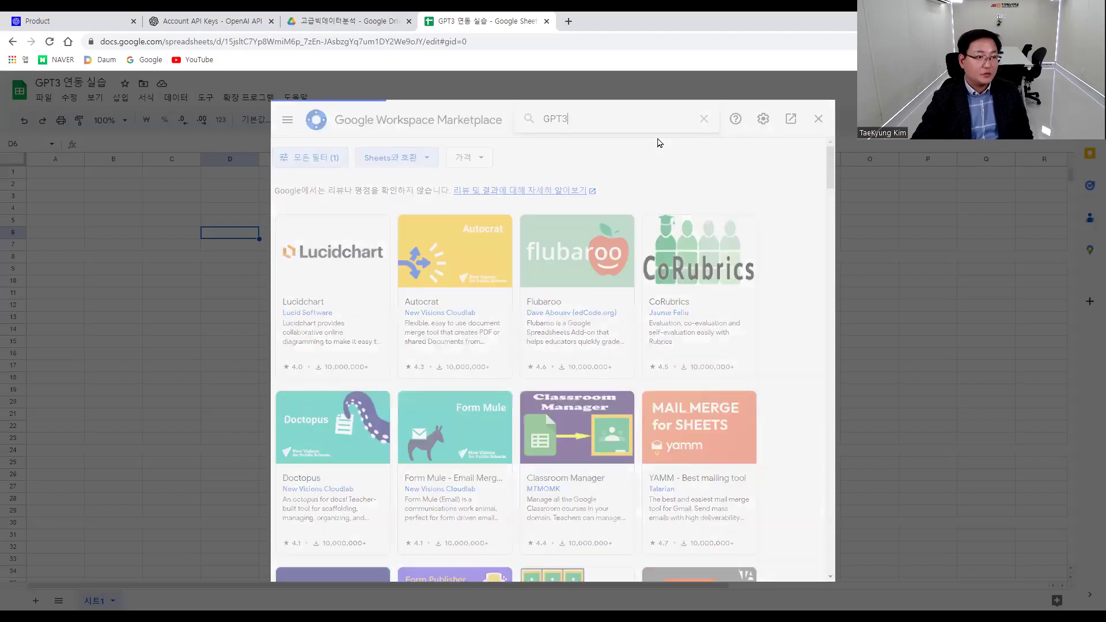
double_click(615, 117)
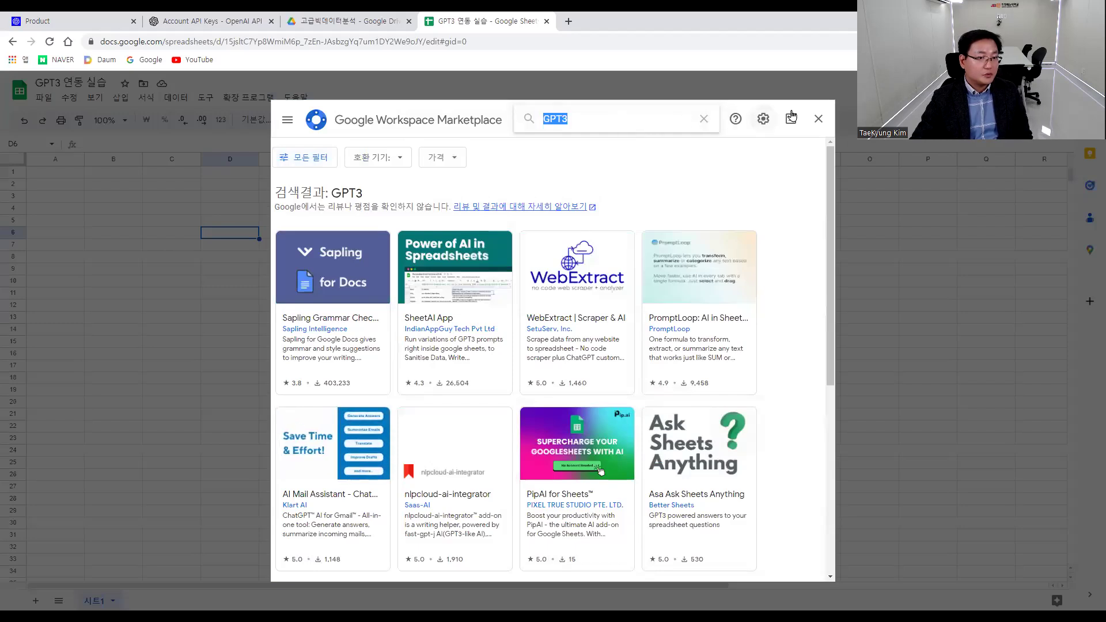
Reopen the add-on marketplace and search it for "GPT".
left_click(248, 98)
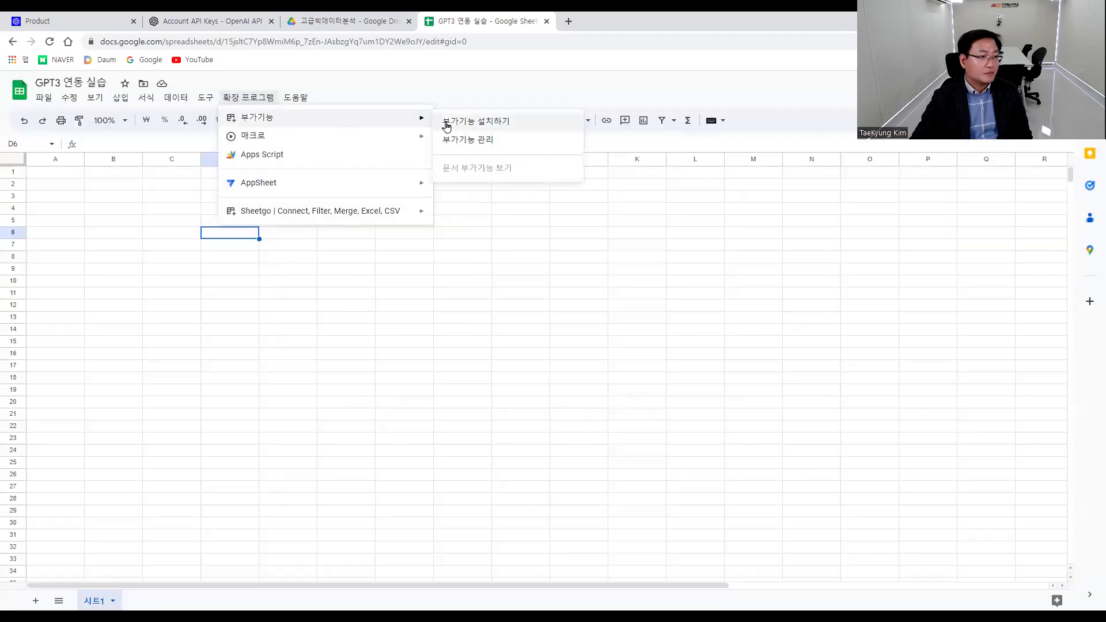
left_click(446, 124)
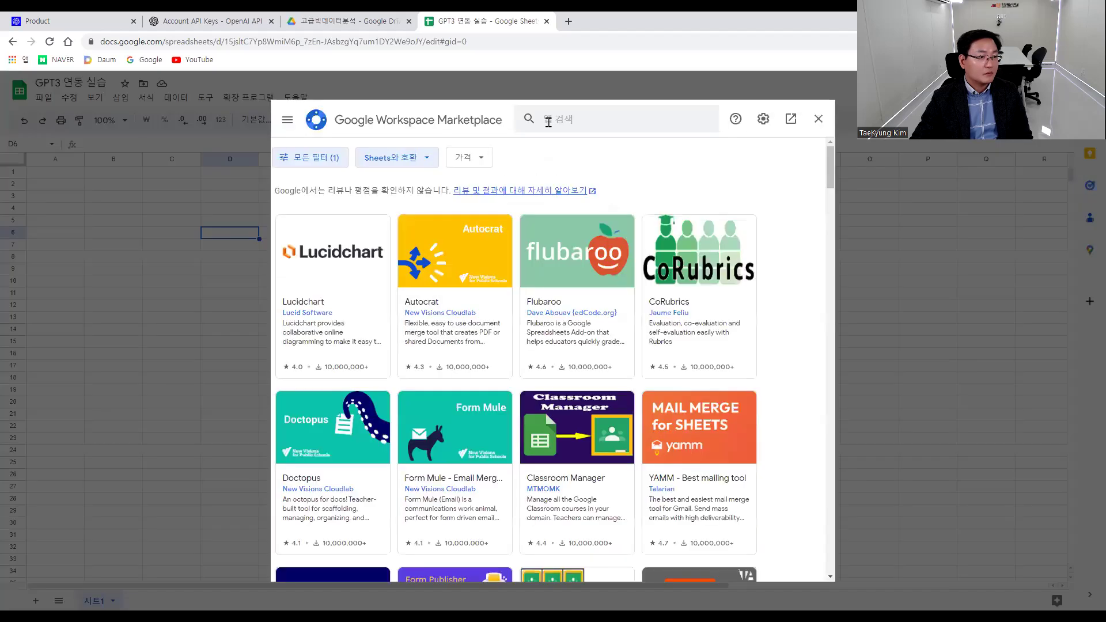
left_click(549, 121)
type("GPT")
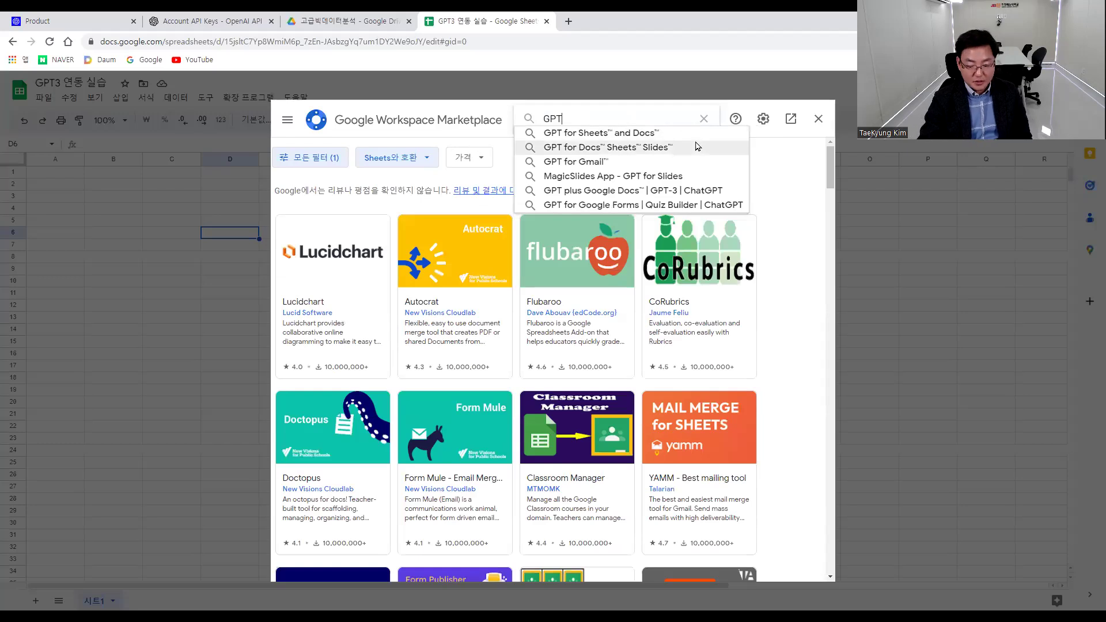
left_click(697, 146)
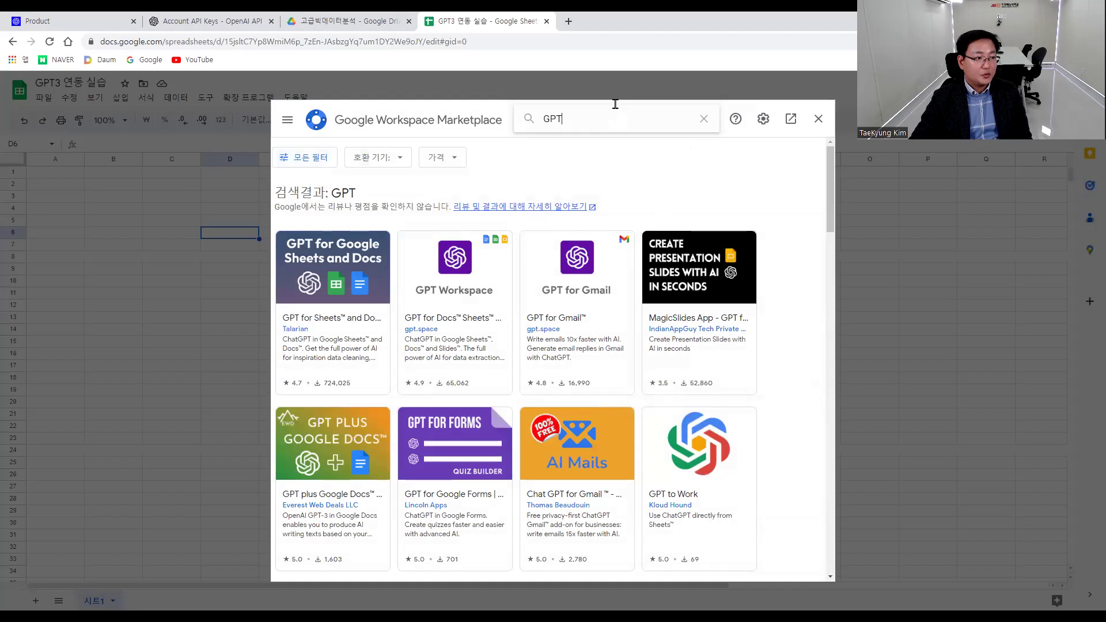
mouse_move(330, 231)
left_mouse_down()
mouse_move(385, 340)
mouse_move(348, 381)
mouse_move(287, 311)
mouse_move(291, 276)
mouse_move(384, 288)
left_mouse_up()
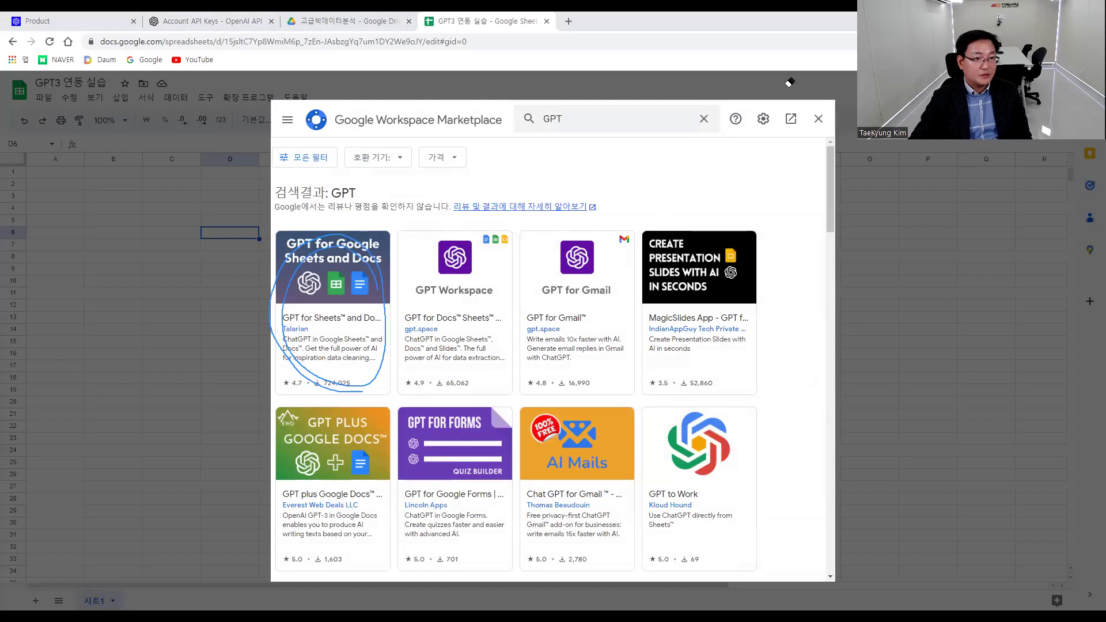
Install the GPT for Sheets and Docs add-on by Talarian with the permissions it requests, and close the marketplace.
left_click(346, 309)
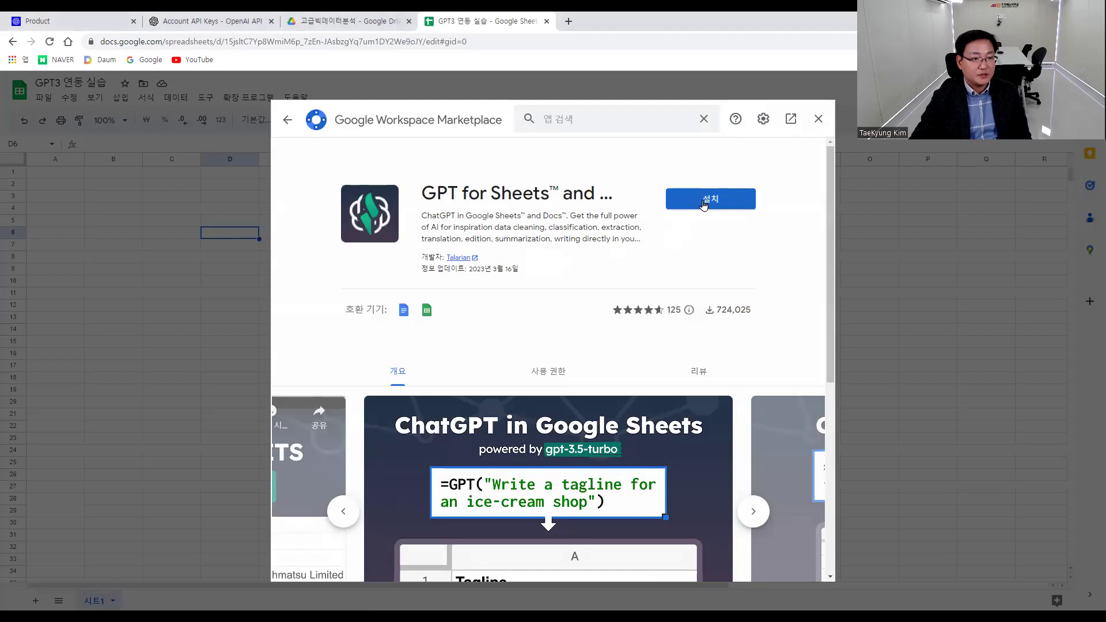
left_click(703, 203)
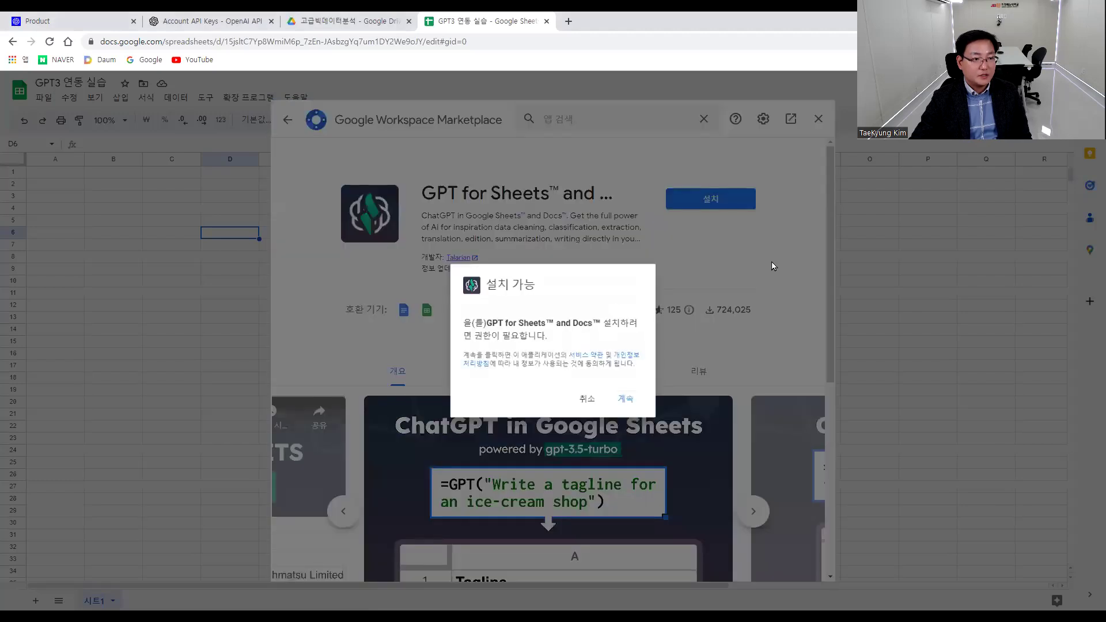
left_click(631, 412)
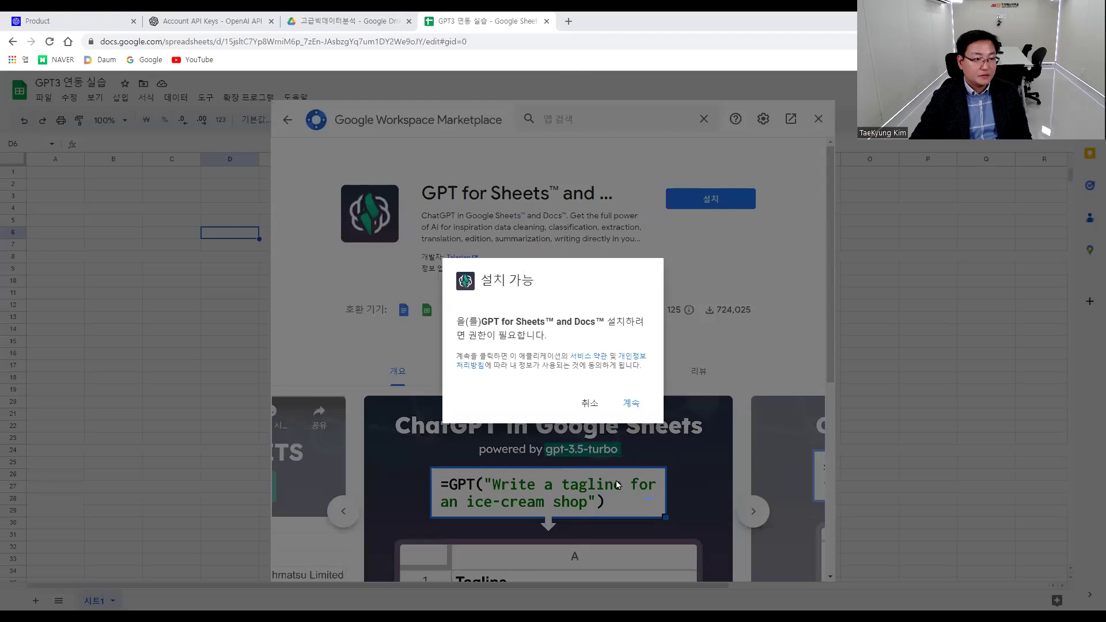
key("Return")
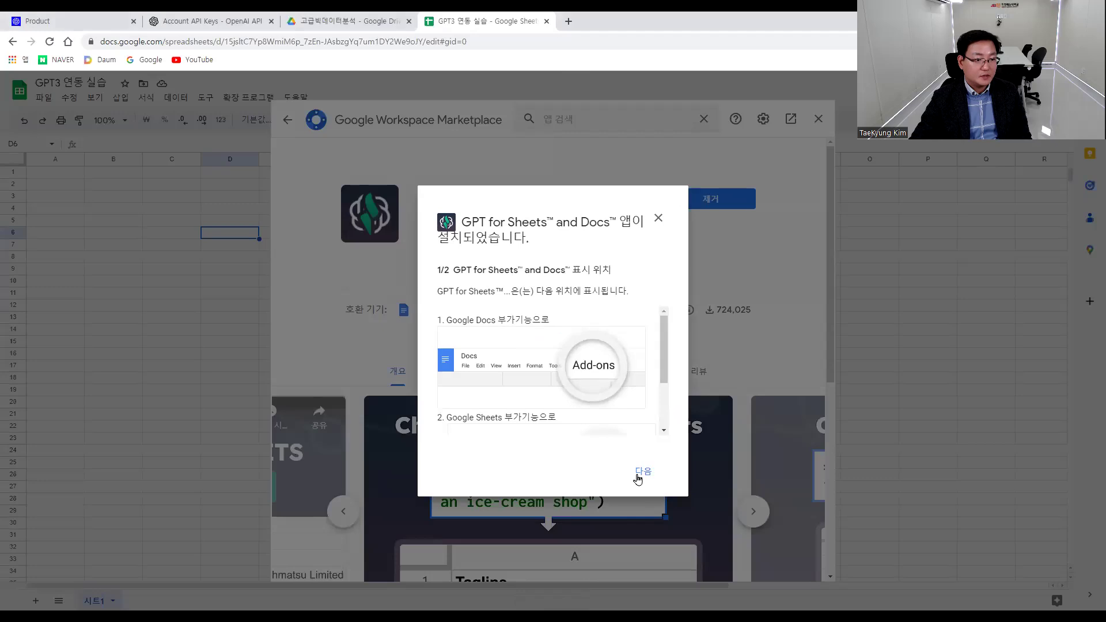
left_click(640, 477)
left_click(643, 474)
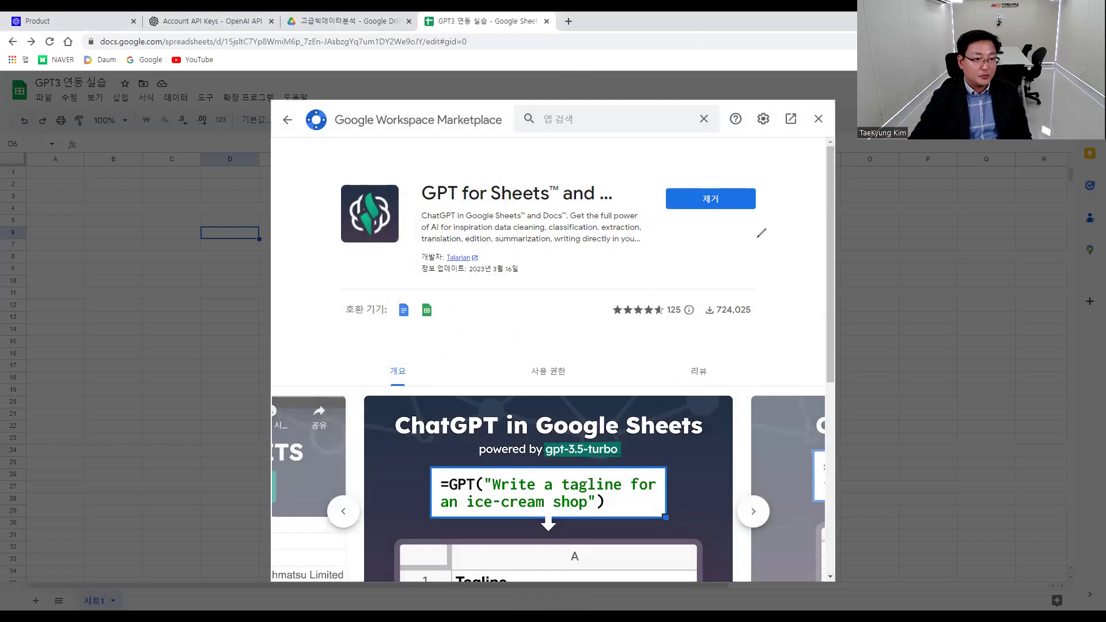
left_click_drag(767, 176, 752, 235)
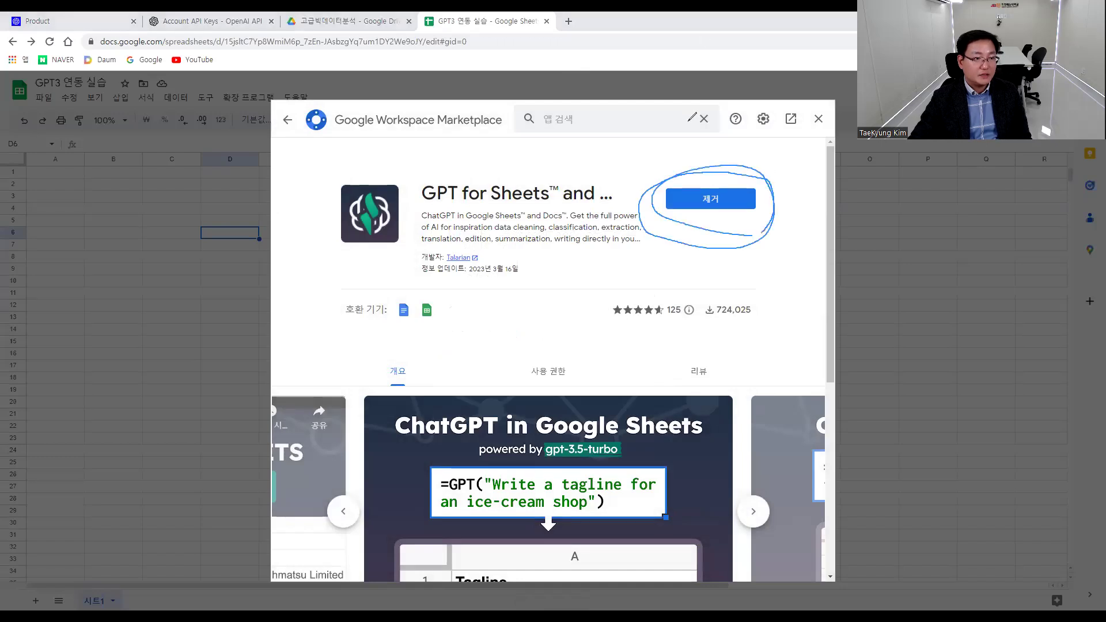
key("e")
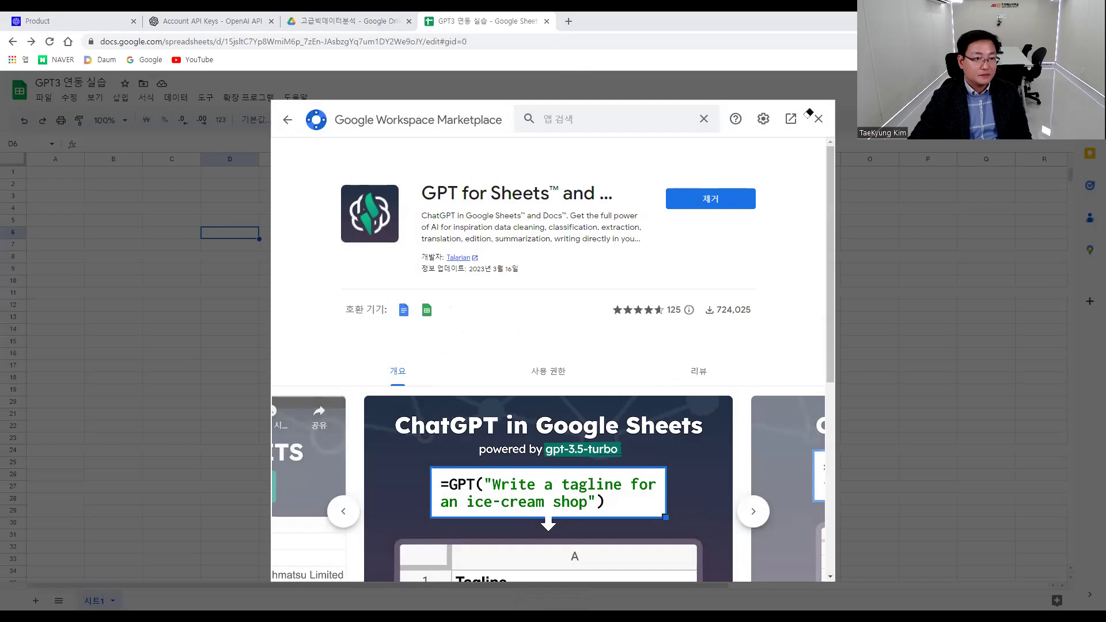
left_click(817, 119)
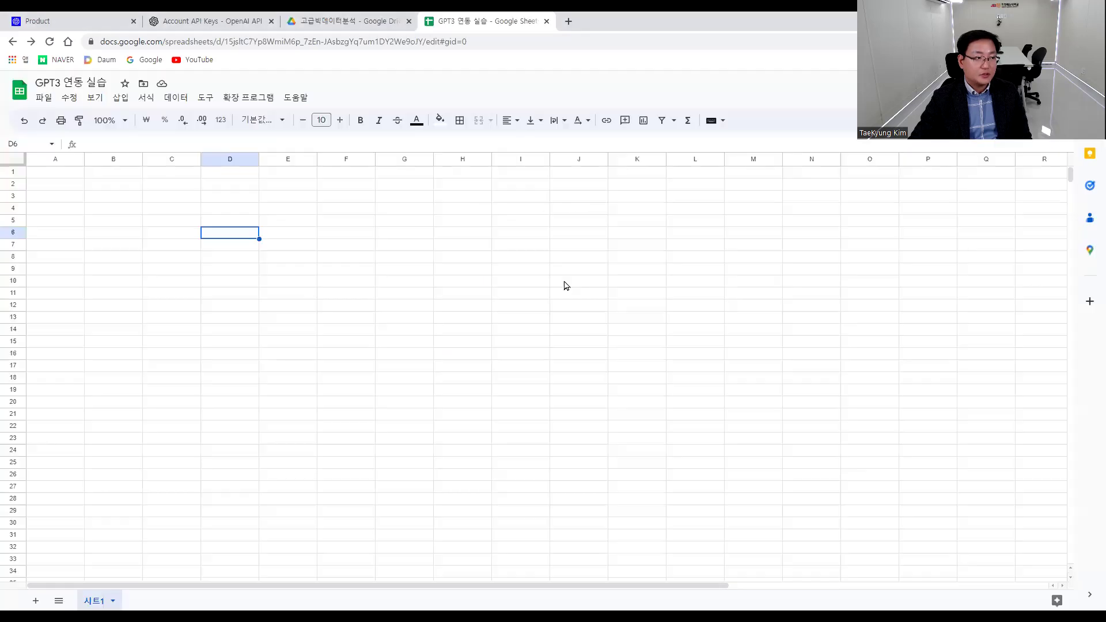
left_click(245, 305)
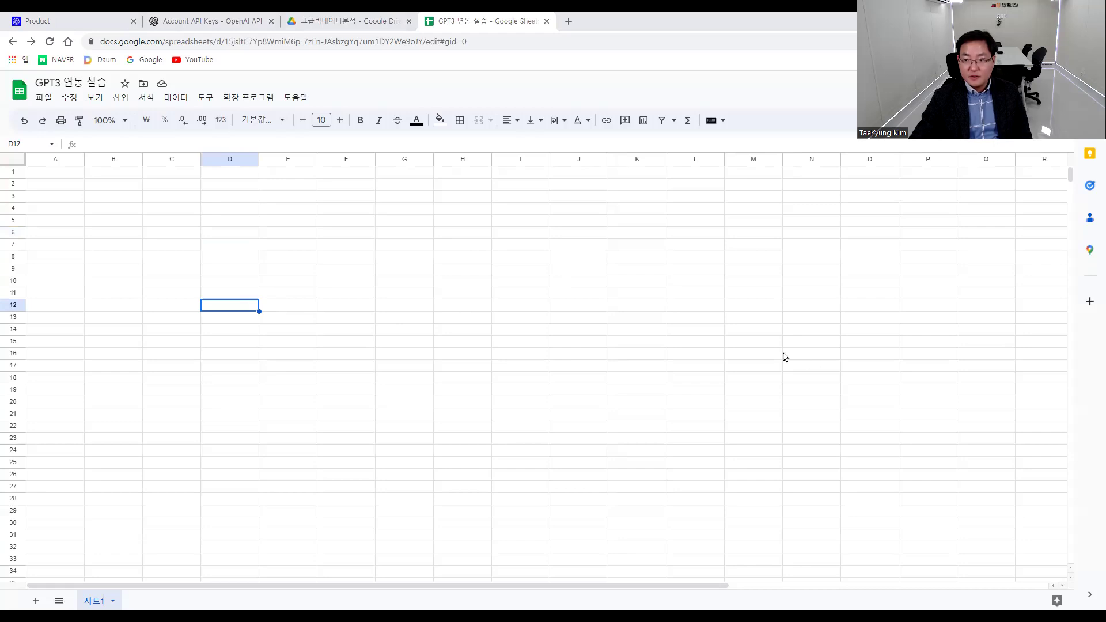
left_click(81, 221)
left_click(107, 214)
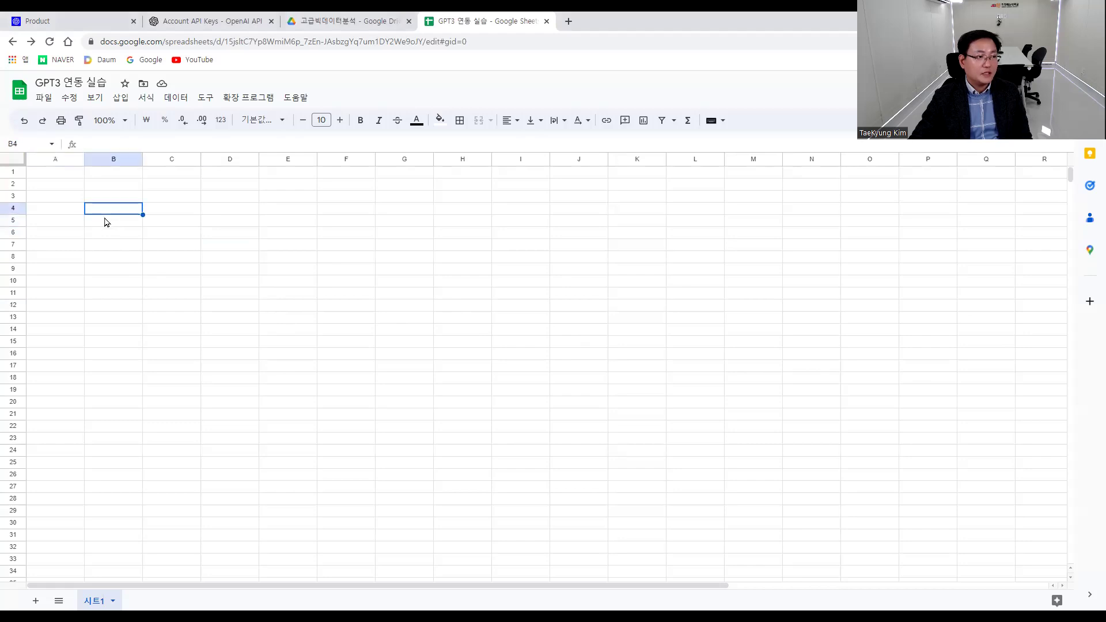
Open the API key setting of the GPT for Sheets and Docs extension and paste the copied OpenAI API key.
left_click(232, 100)
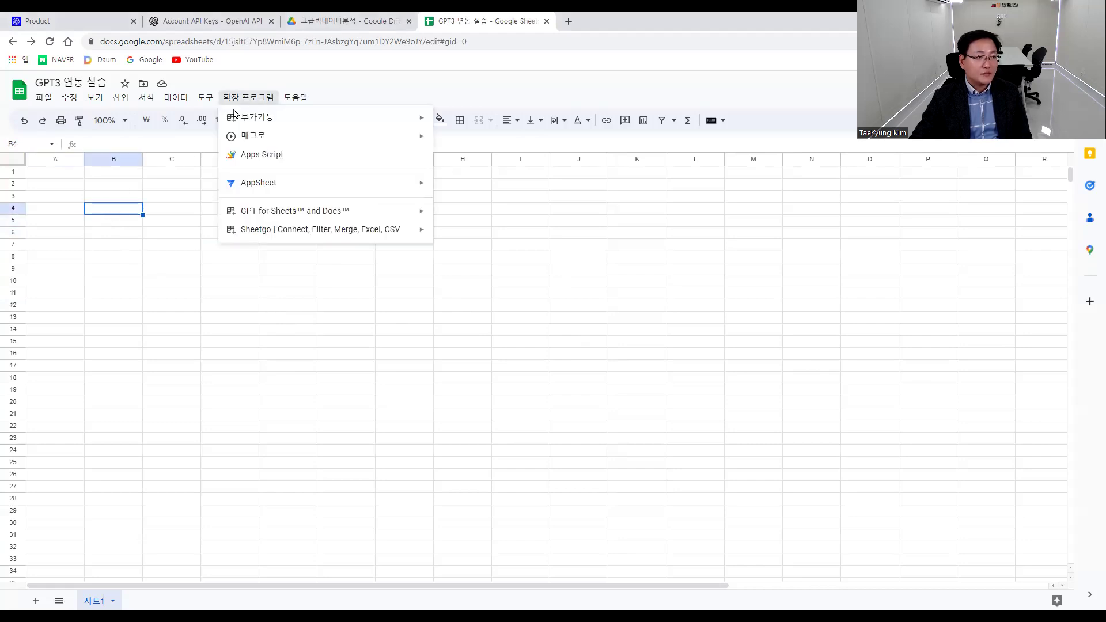
mouse_move(422, 217)
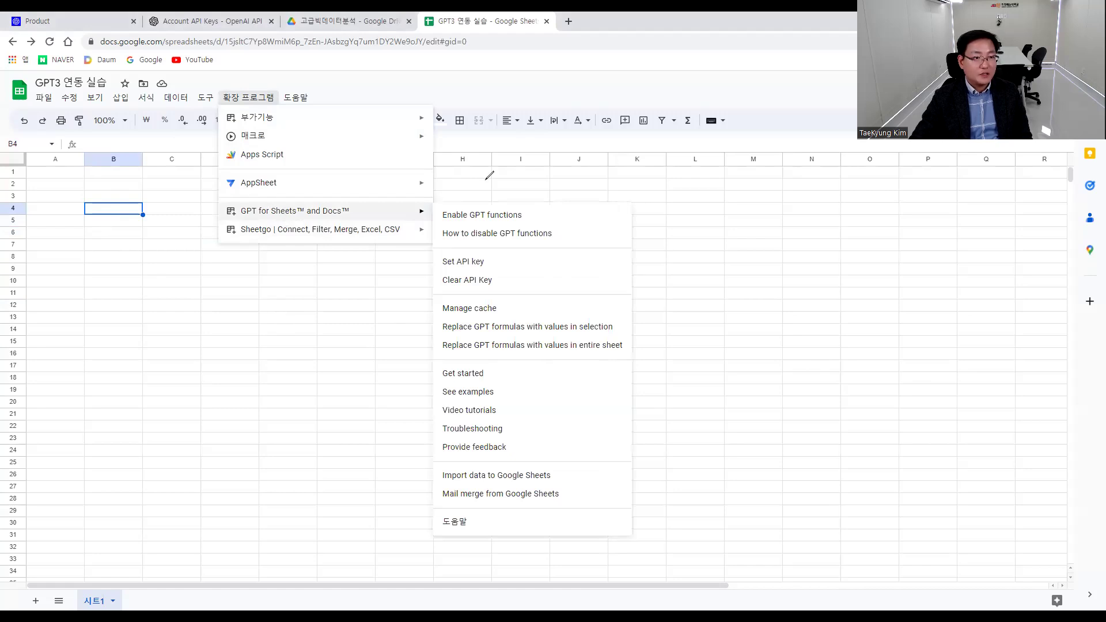
left_click(245, 98)
left_click(245, 98)
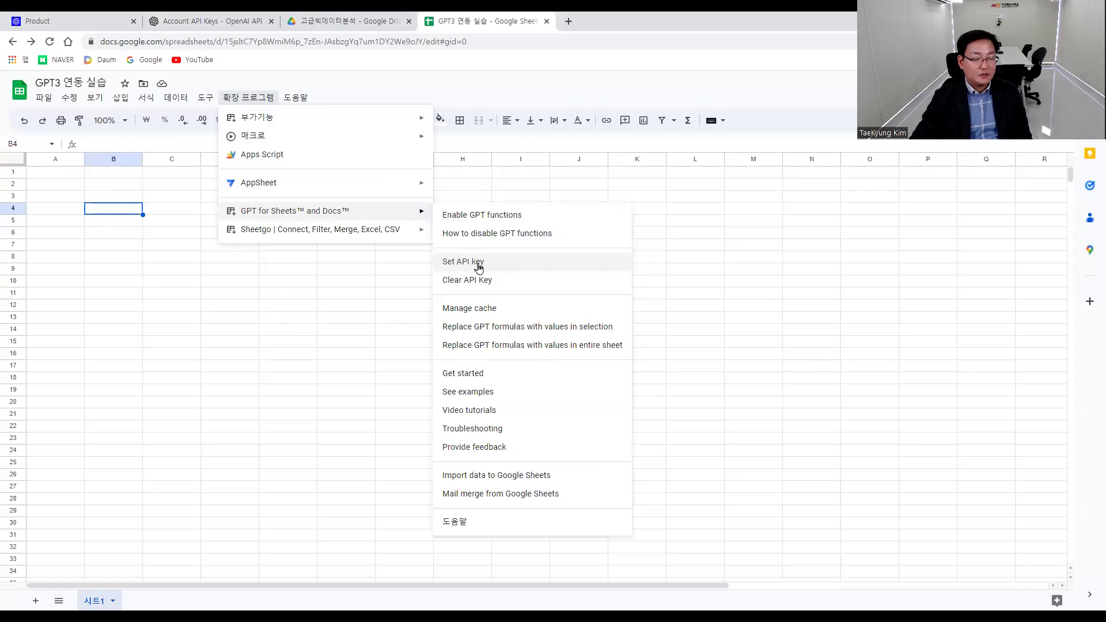
left_click(479, 262)
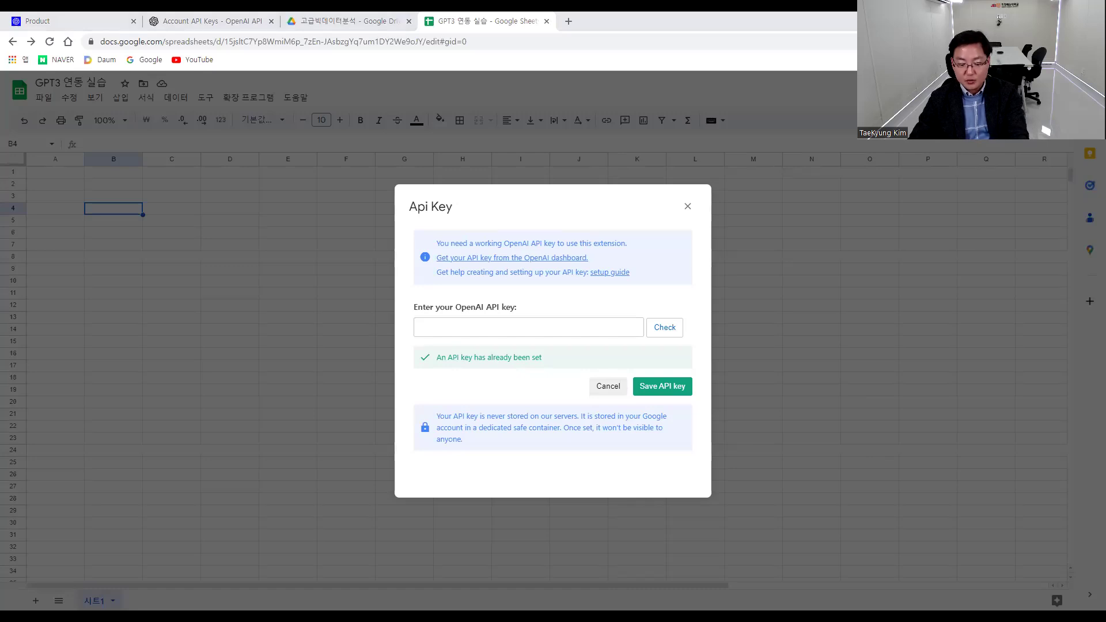
left_click(573, 323)
key("ctrl+v")
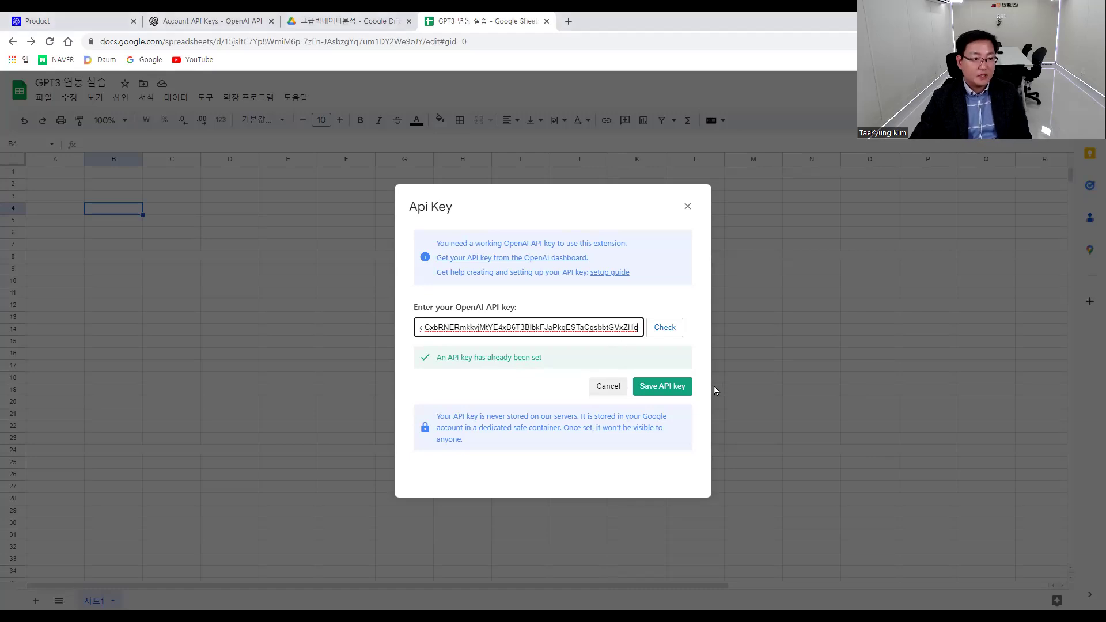
Check the validity of the entered OpenAI API key and save it for the extension.
mouse_move(692, 332)
left_mouse_down()
mouse_move(649, 333)
mouse_move(679, 343)
mouse_move(695, 328)
left_mouse_up()
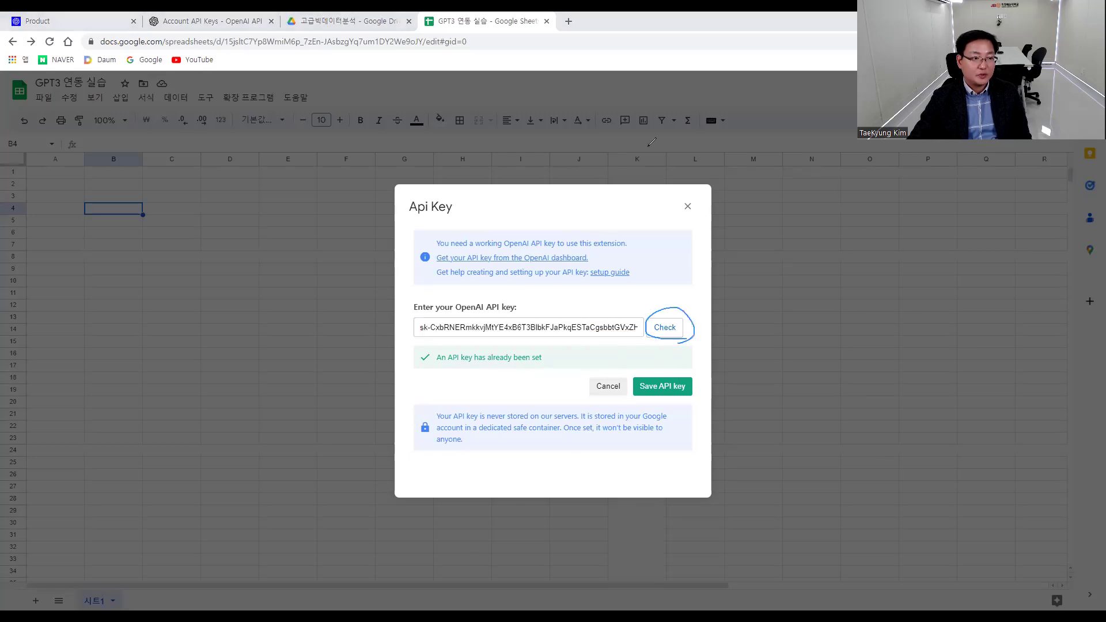
key("e")
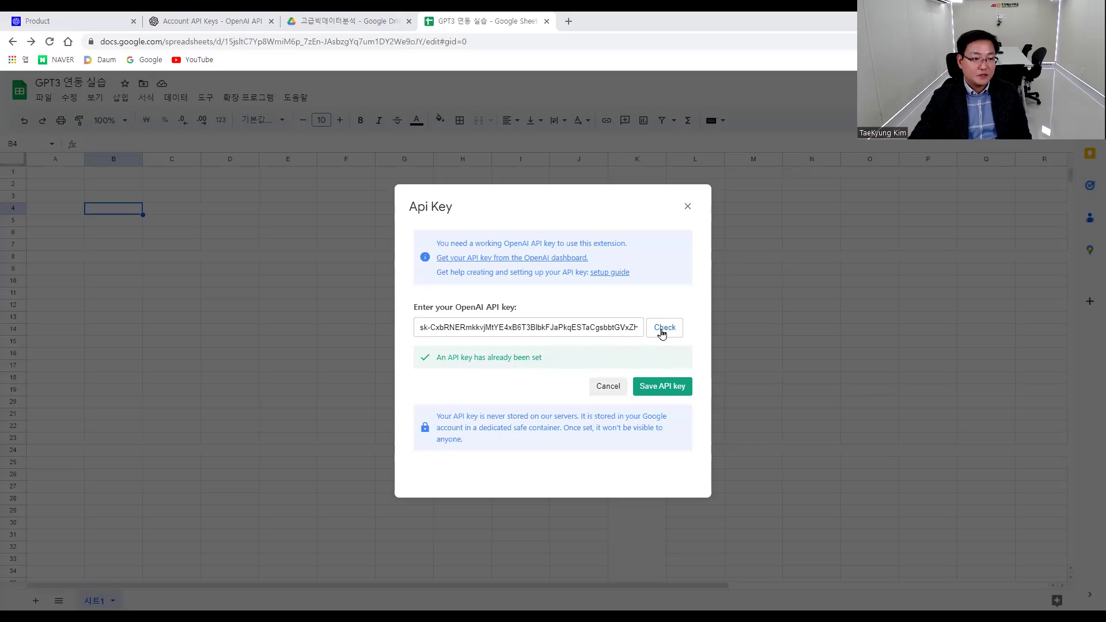
left_click(662, 329)
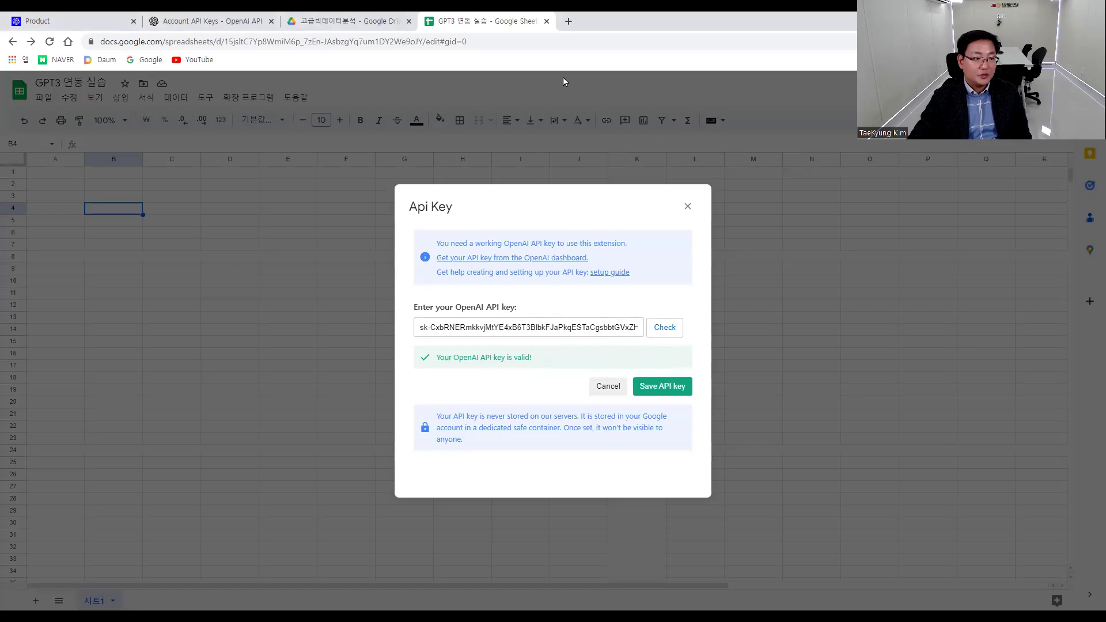
mouse_move(542, 349)
left_mouse_down()
mouse_move(496, 369)
mouse_move(429, 346)
mouse_move(533, 341)
mouse_move(543, 356)
mouse_move(485, 368)
mouse_move(430, 349)
mouse_move(521, 342)
mouse_move(551, 355)
mouse_move(501, 371)
mouse_move(570, 362)
mouse_move(569, 375)
mouse_move(583, 348)
mouse_move(596, 347)
mouse_move(593, 374)
left_mouse_up()
mouse_move(502, 386)
left_mouse_down()
mouse_move(500, 403)
mouse_move(515, 392)
mouse_move(528, 404)
mouse_move(558, 380)
mouse_move(577, 413)
left_mouse_up()
mouse_move(590, 344)
left_mouse_down()
mouse_move(533, 400)
mouse_move(525, 384)
left_mouse_up()
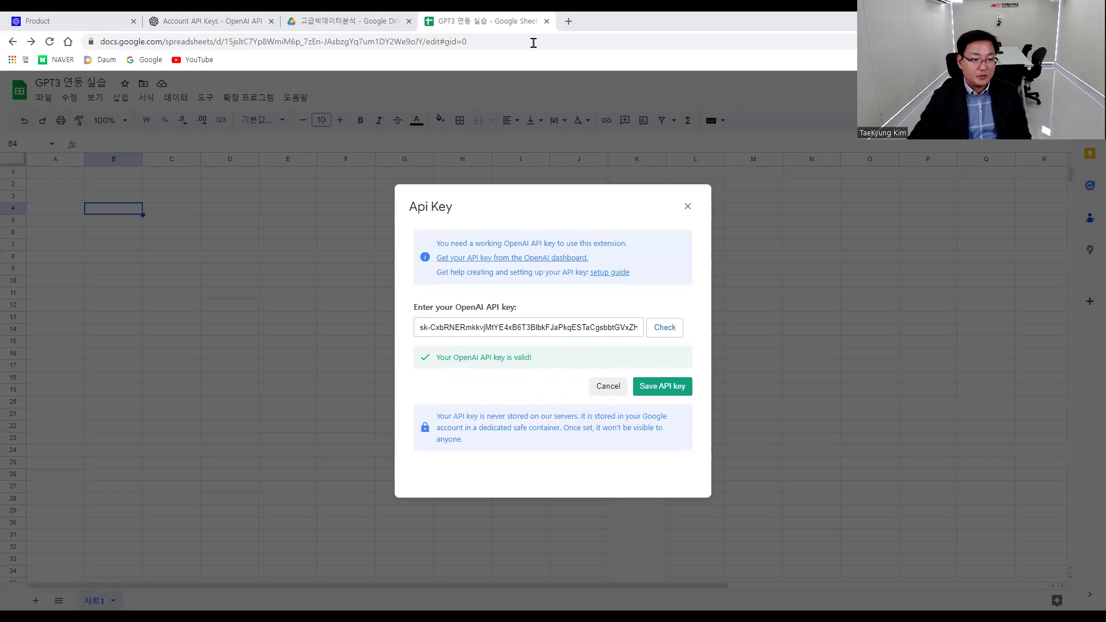
left_click_drag(692, 381, 690, 376)
left_click(672, 393)
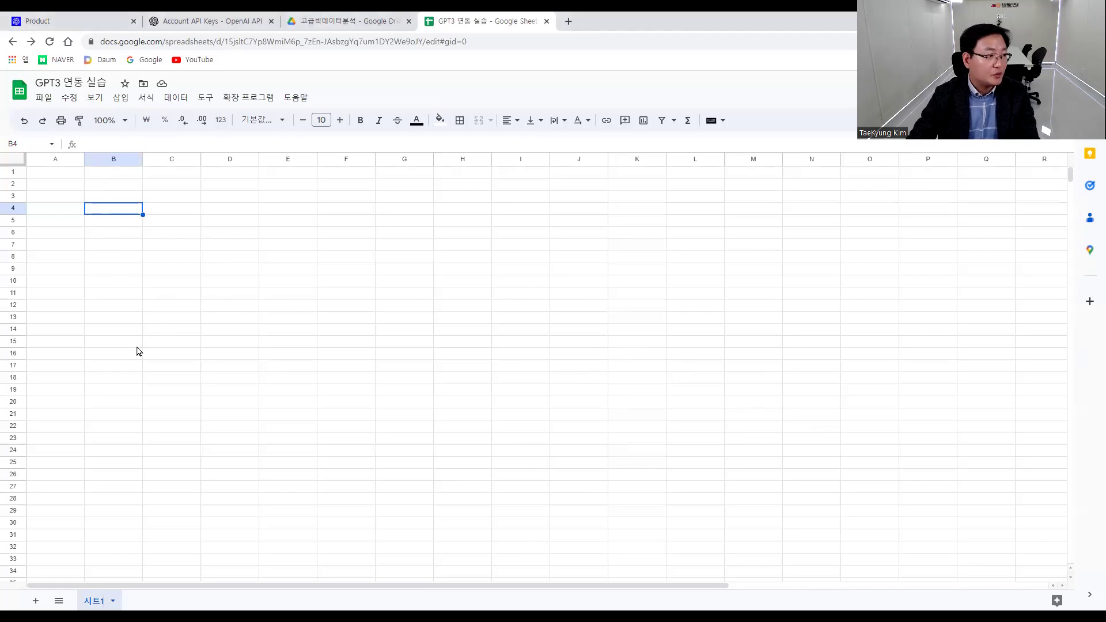
left_click(103, 294)
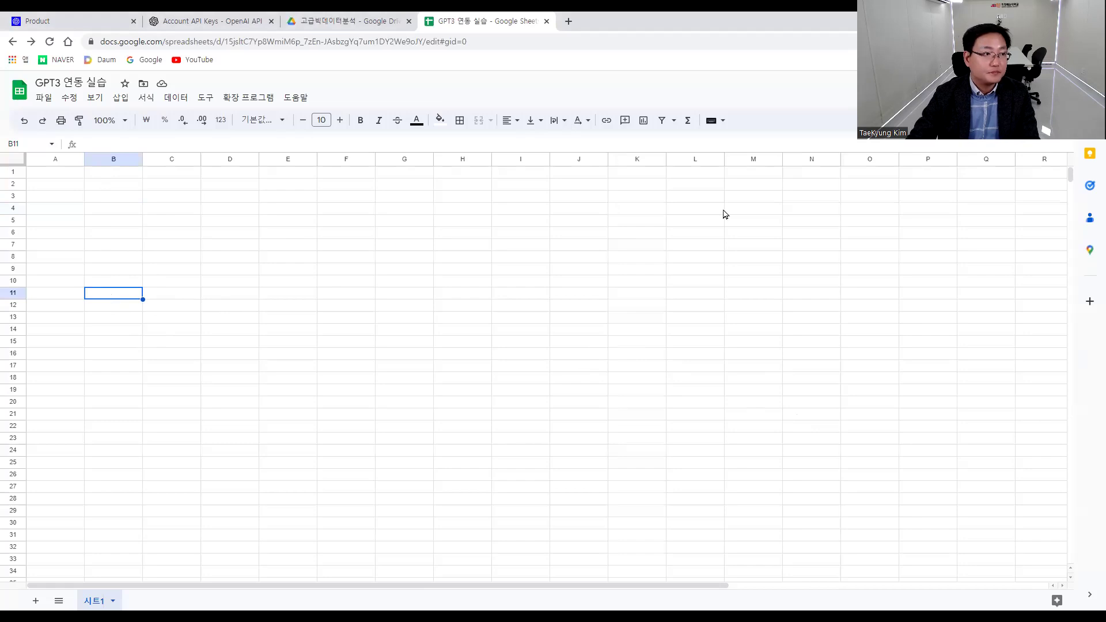
left_click(164, 213)
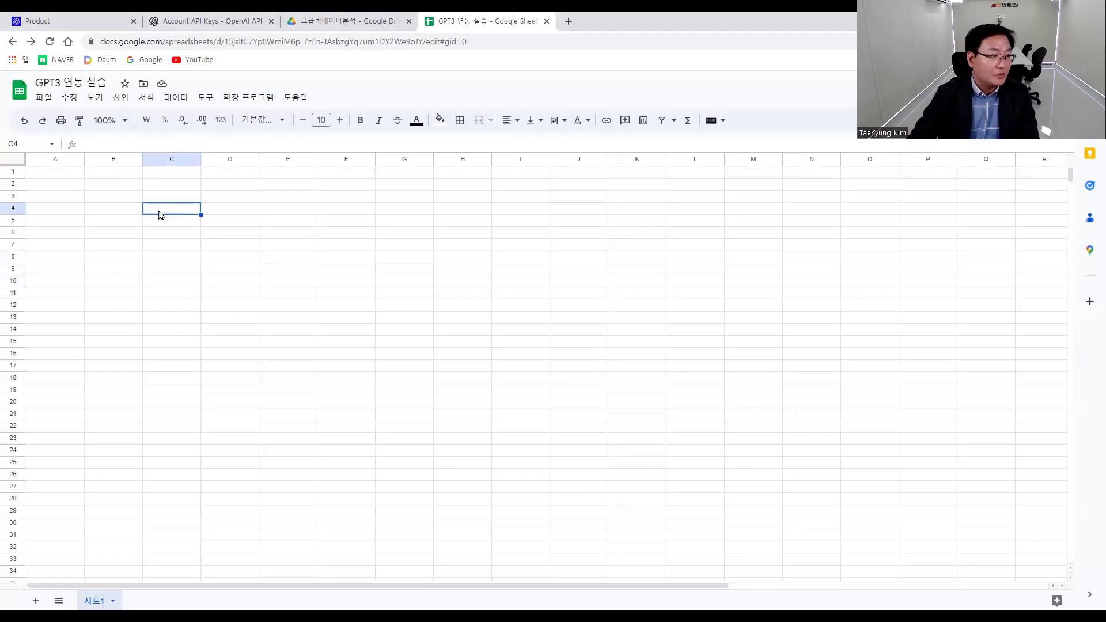
Enter the formula =GPT("대한민국의 수도는 어디입니까?") in cell B3.
left_click(110, 204)
type("=")
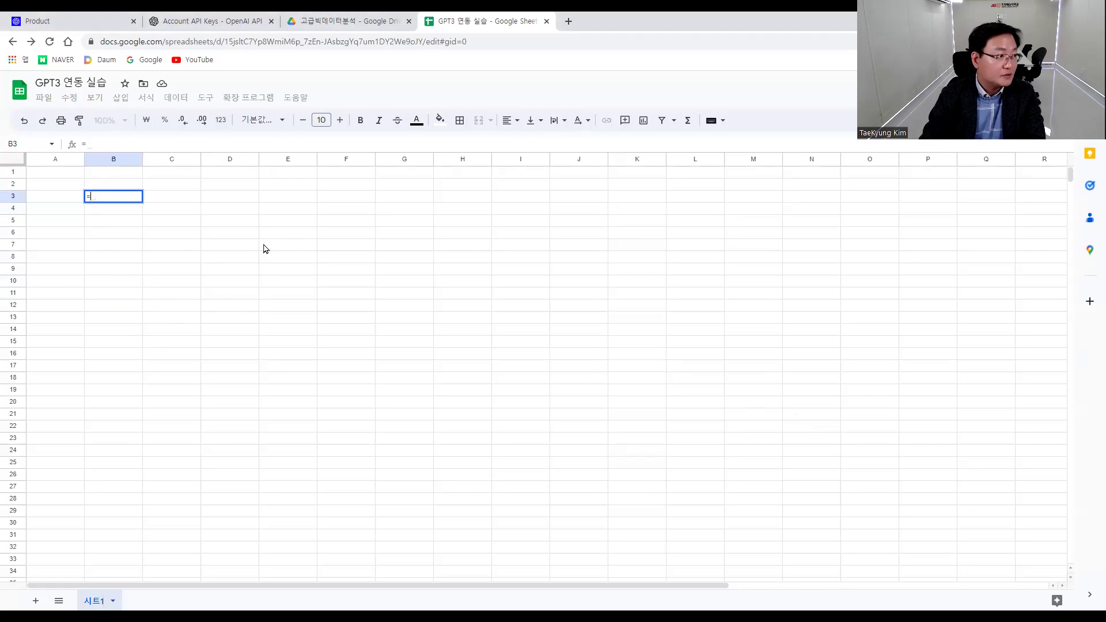
type("g")
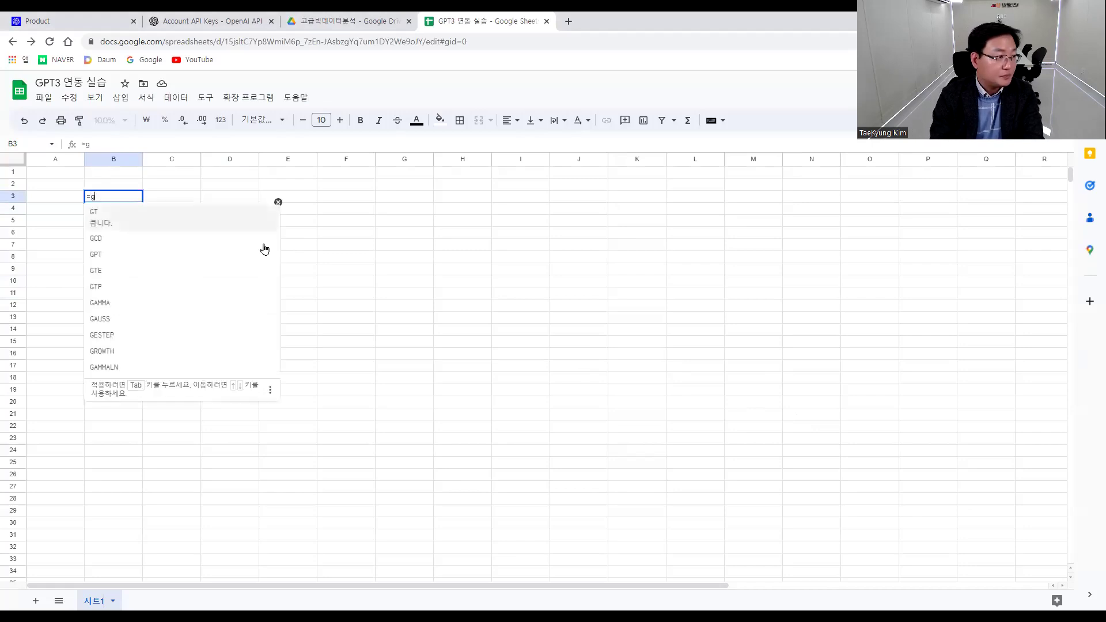
type("pt")
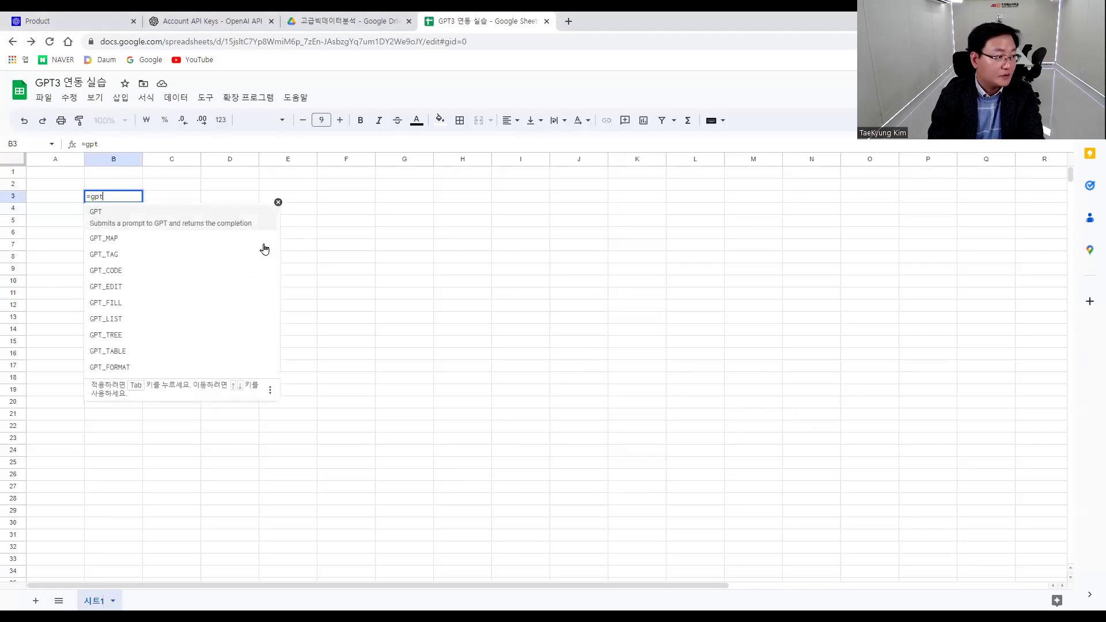
key("Tab")
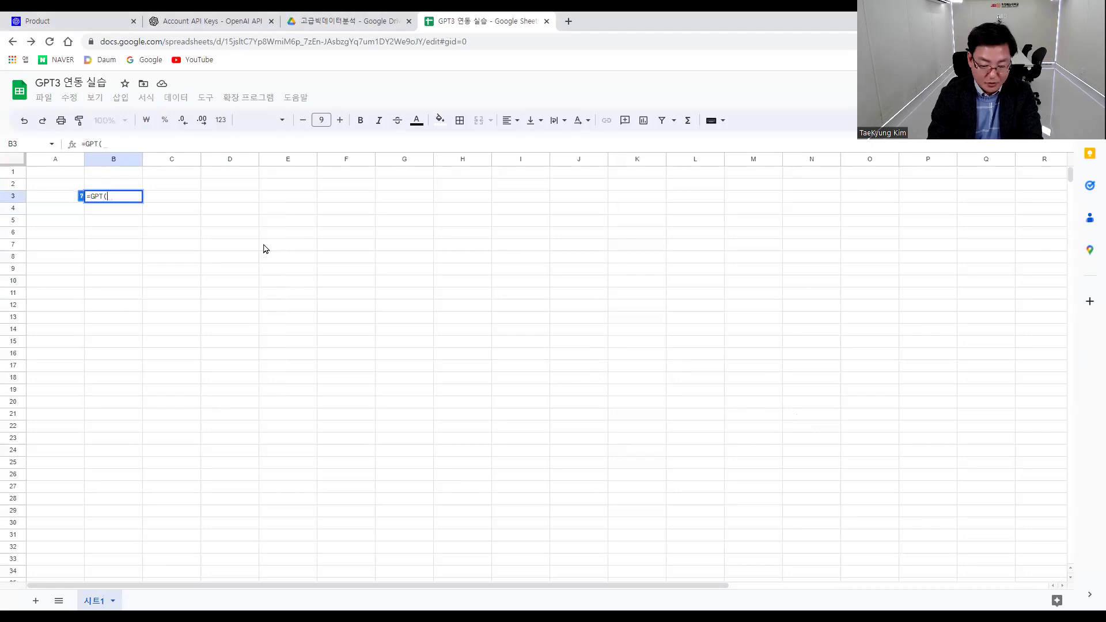
type("\"대하민국의 수도는")
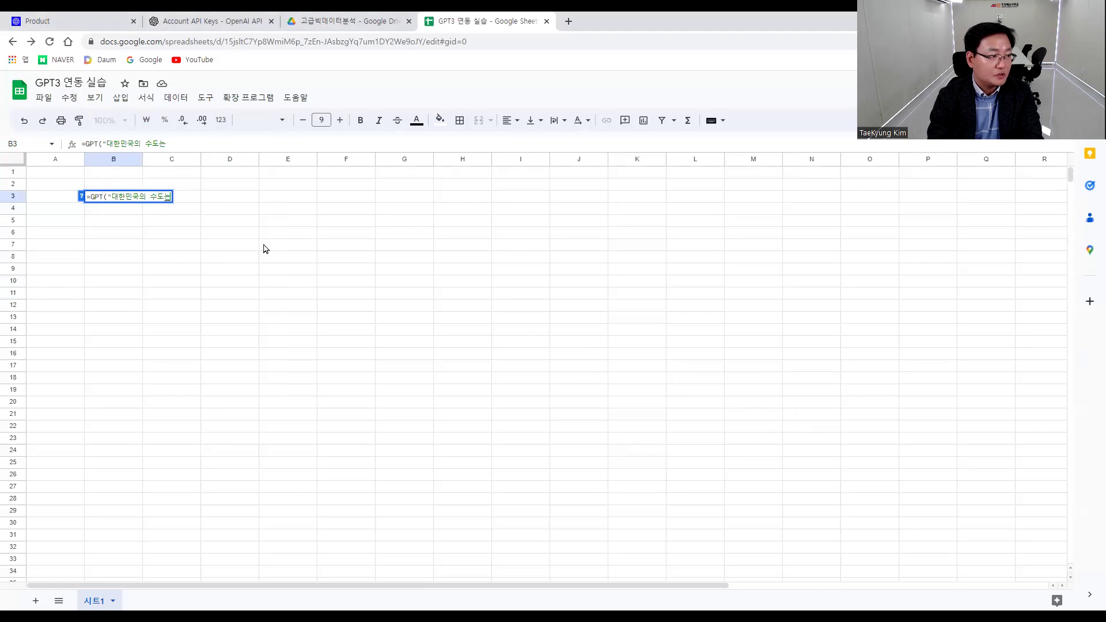
type(" 어디입니")
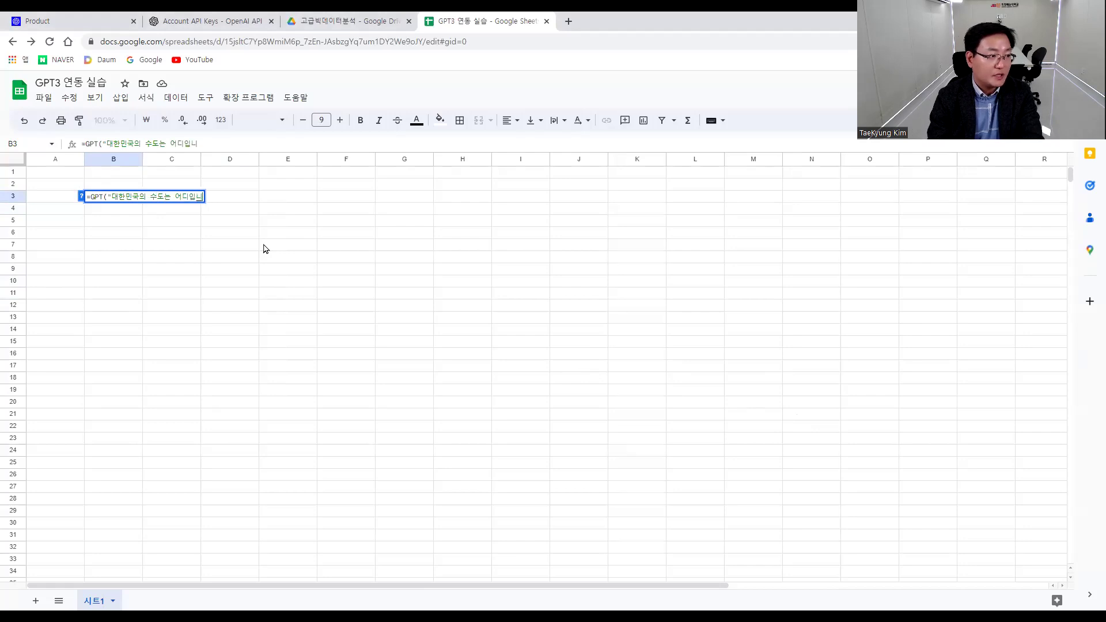
type("까?\")")
key("Return")
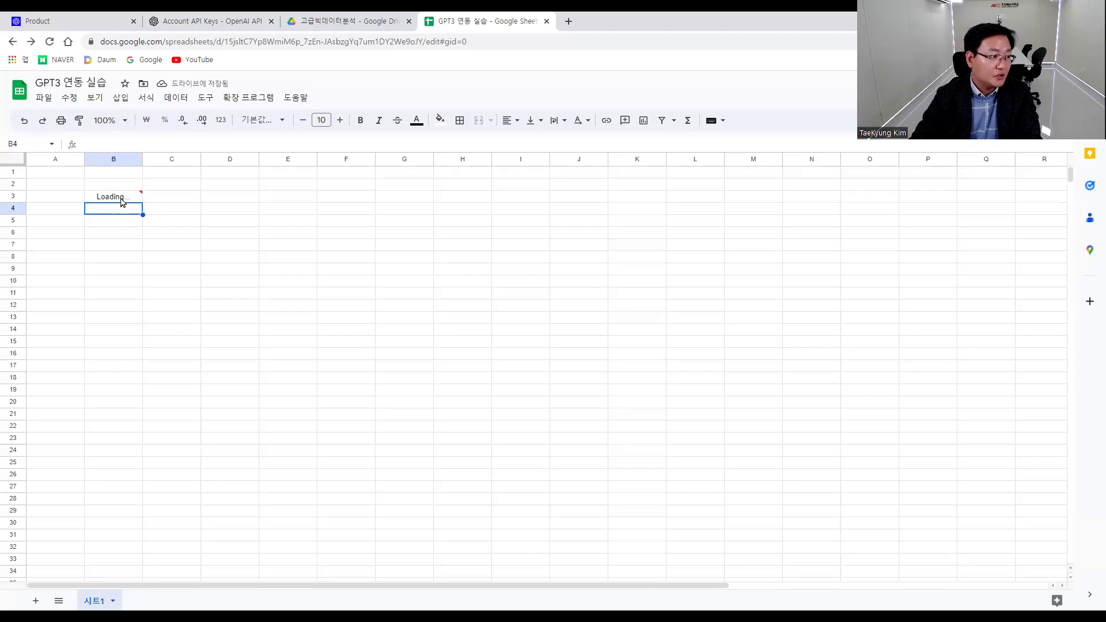
Set the font size to 12 for the answer in B3 and for the whole sheet.
left_click(121, 197)
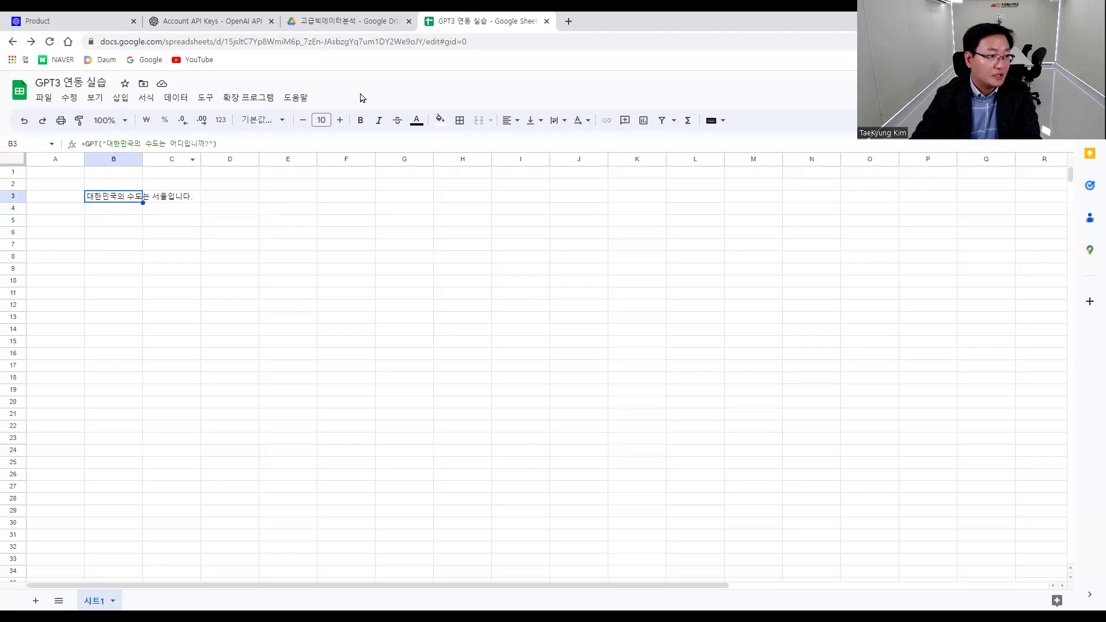
left_click(341, 119)
left_click(341, 120)
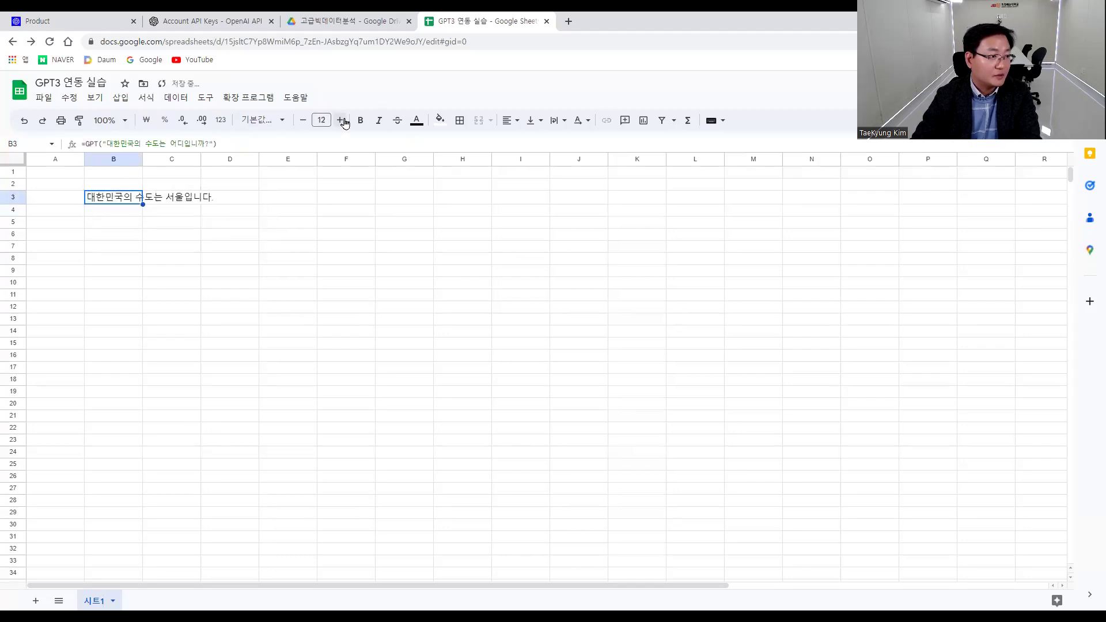
left_click(93, 174)
left_click(75, 176)
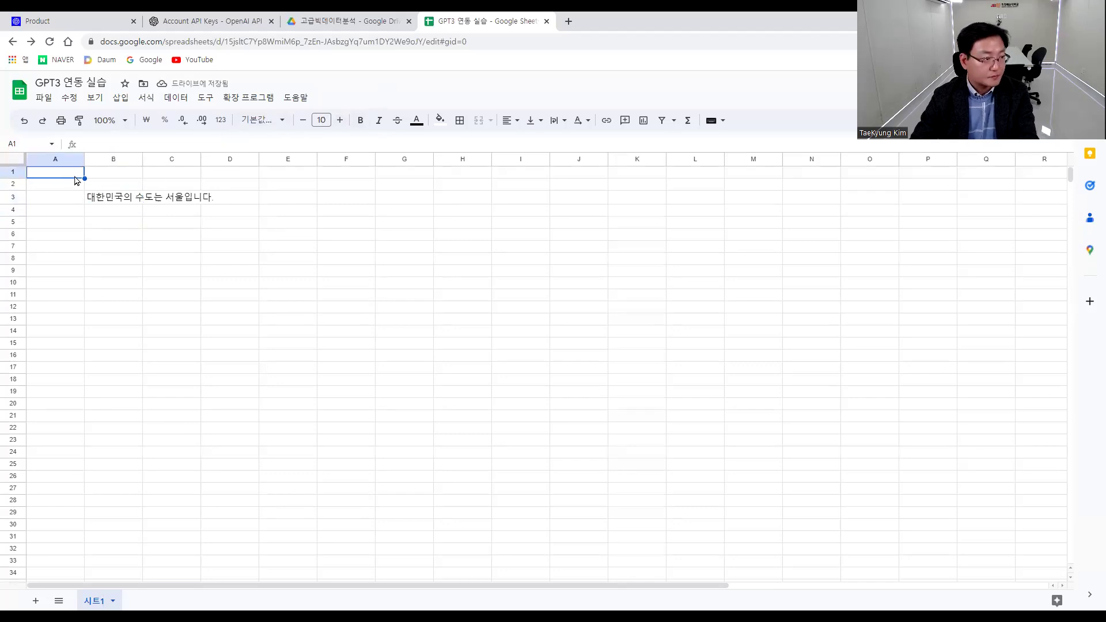
key("ctrl+a")
left_click(321, 120)
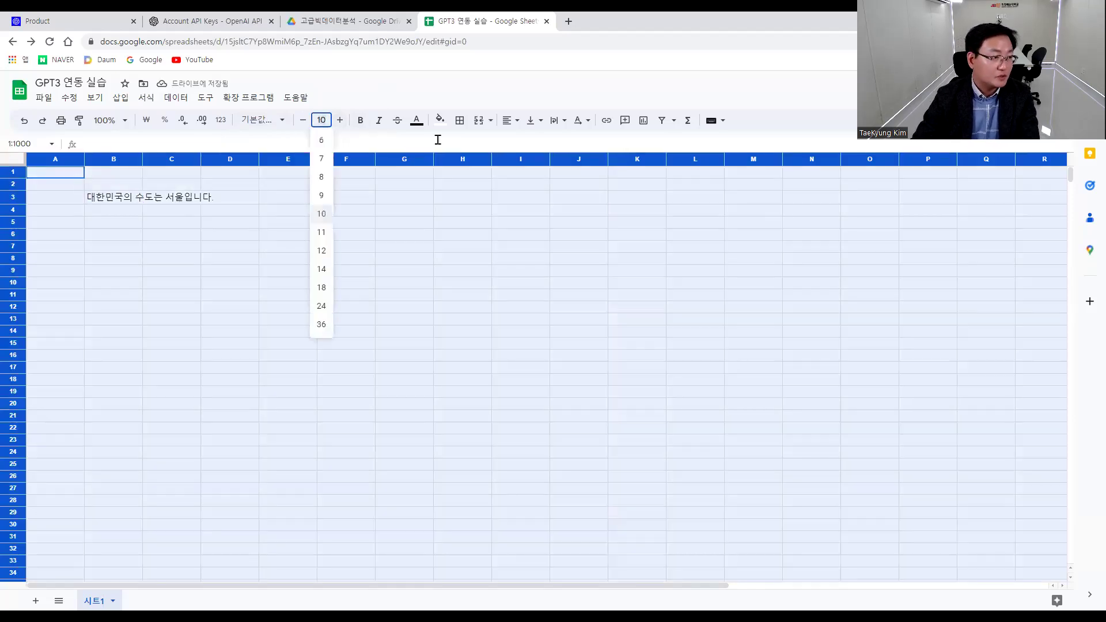
type("12")
key("Return")
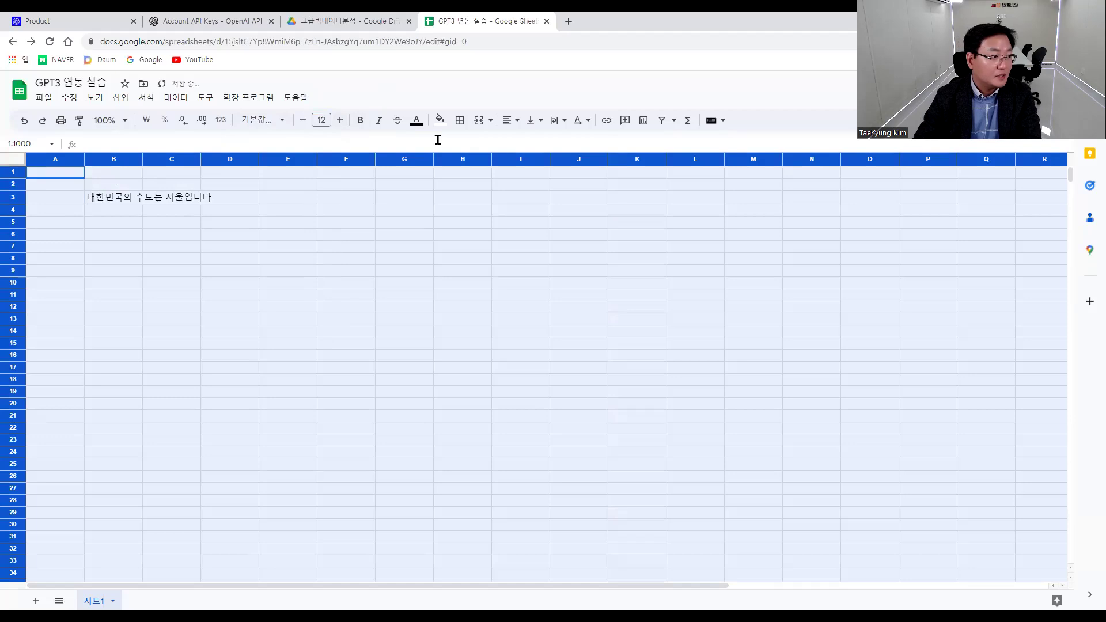
left_click(285, 298)
Copy the GPT formula from B3 to B4 and change the country in its question to 일본.
left_click(107, 211)
left_click(112, 199)
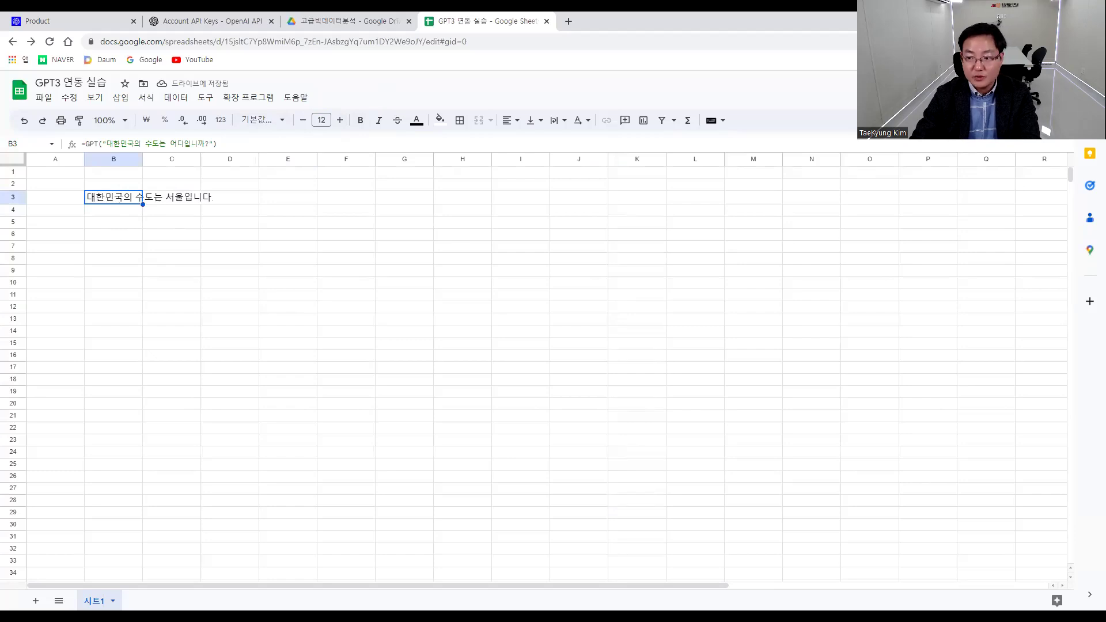
left_click(132, 248)
left_click(113, 197)
key("ctrl+c")
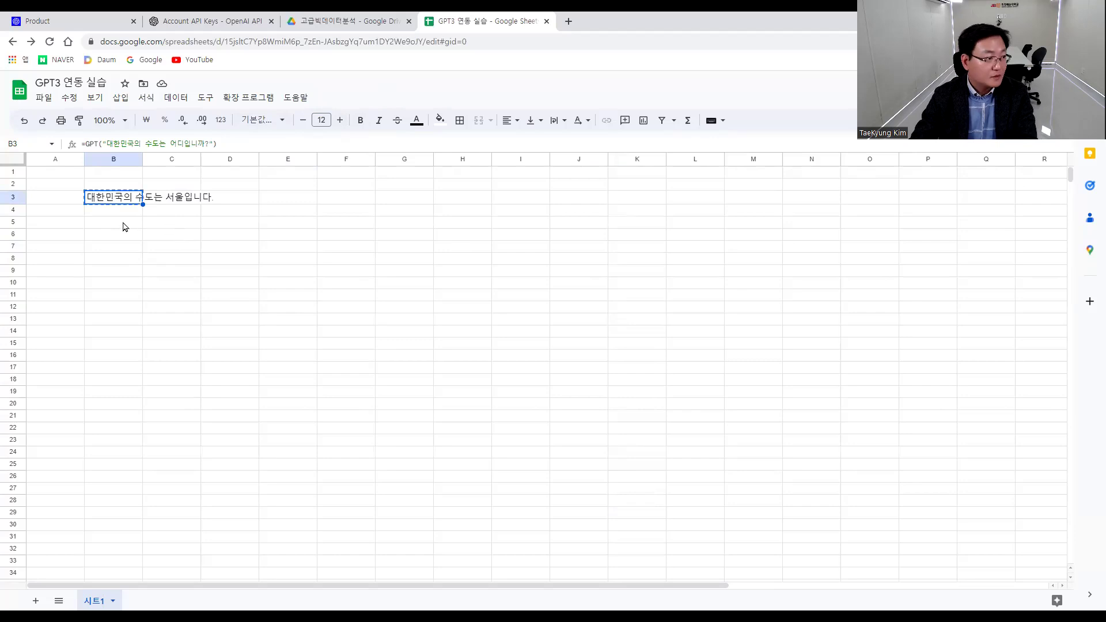
left_click(116, 213)
key("ctrl+v")
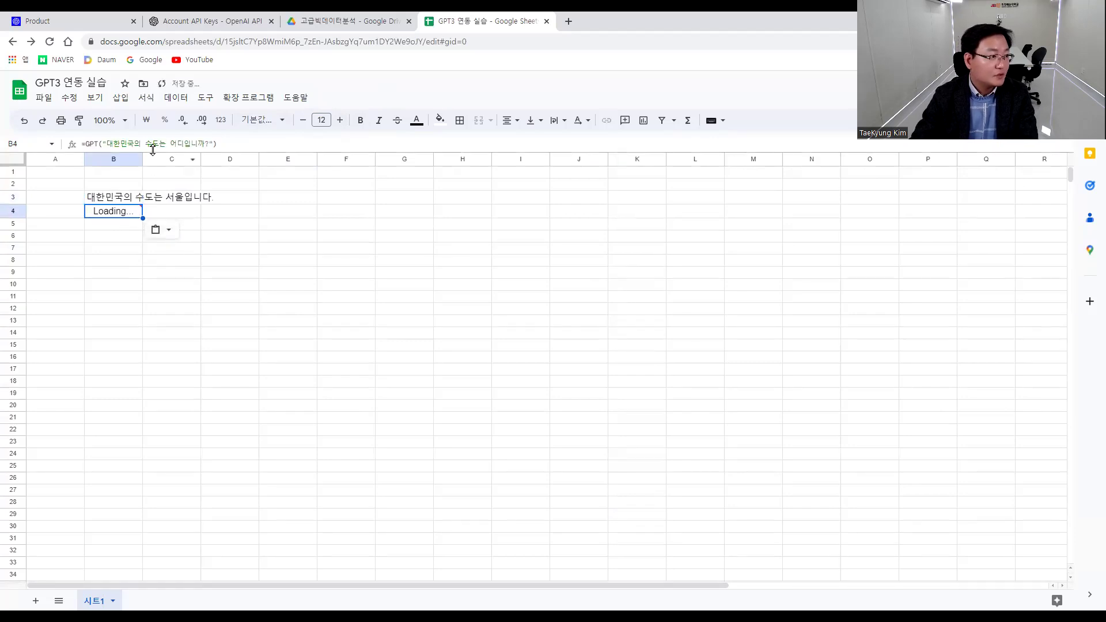
left_click_drag(135, 144, 106, 144)
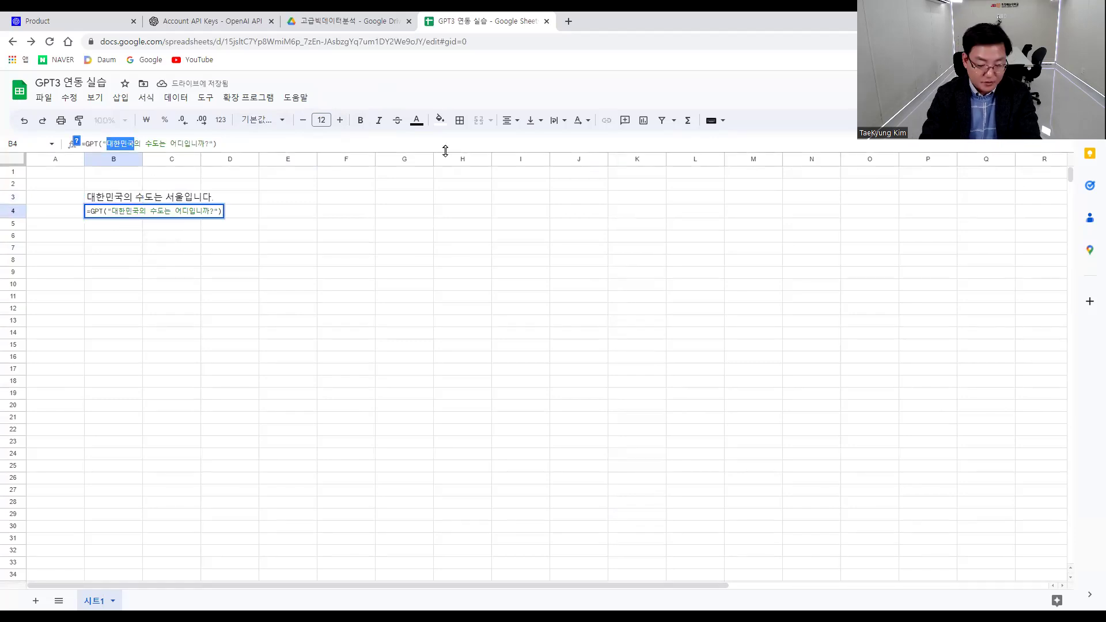
type("일본")
key("Return")
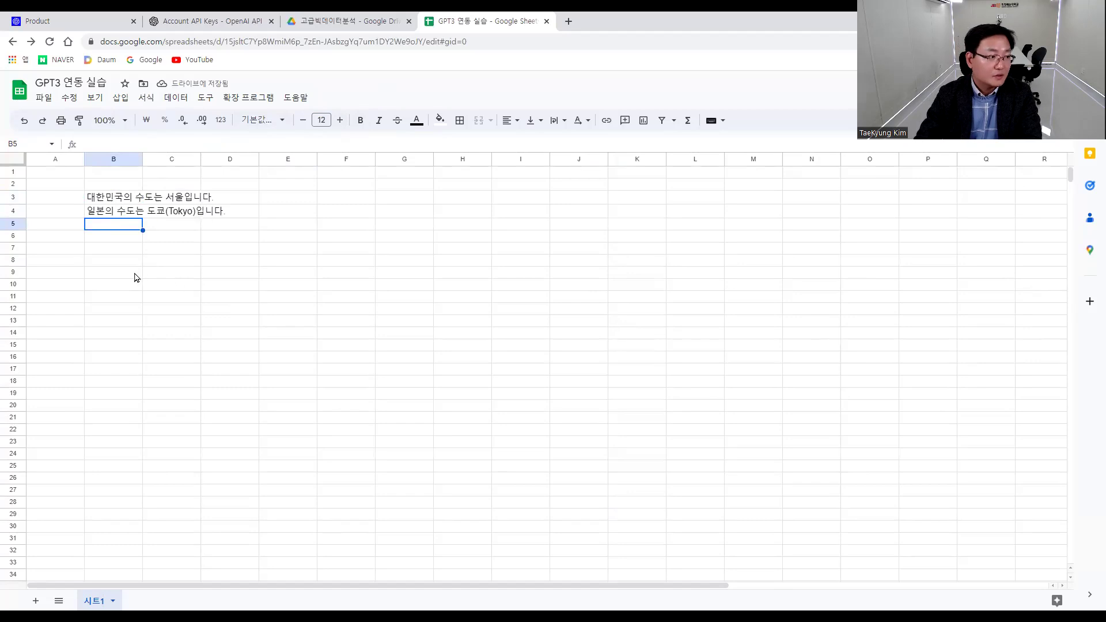
Copy the B4 formula to B5 with the country changed to 중국, and fit column B's width to its contents.
left_click(107, 218)
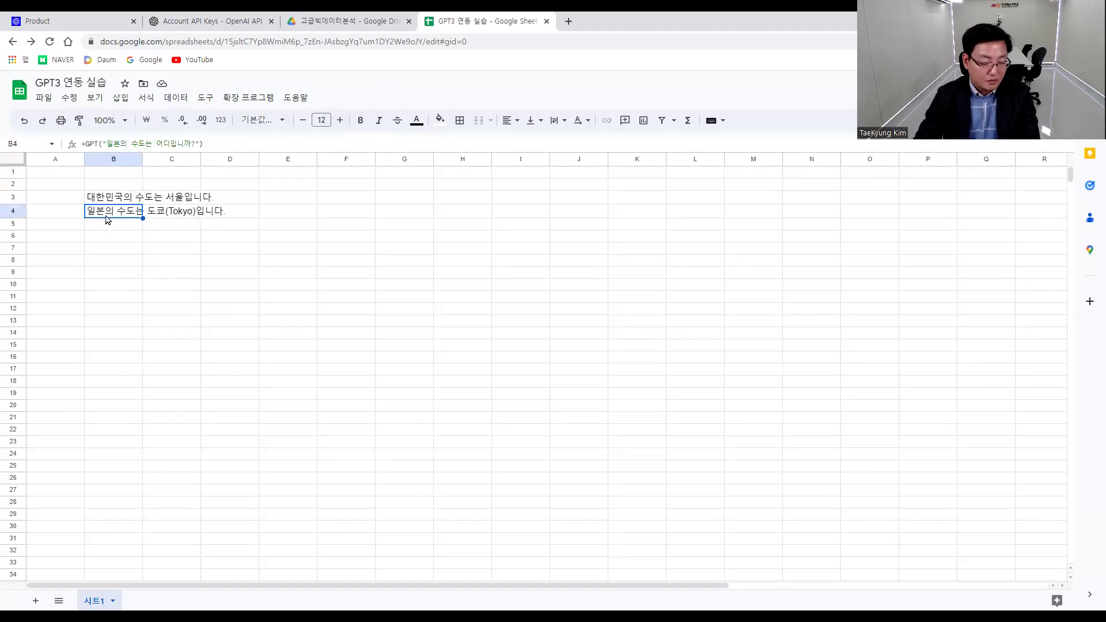
key("ctrl+c")
left_click(110, 225)
key("ctrl+v")
left_click(124, 149)
key("BackSpace")
key("BackSpace")
type("중국")
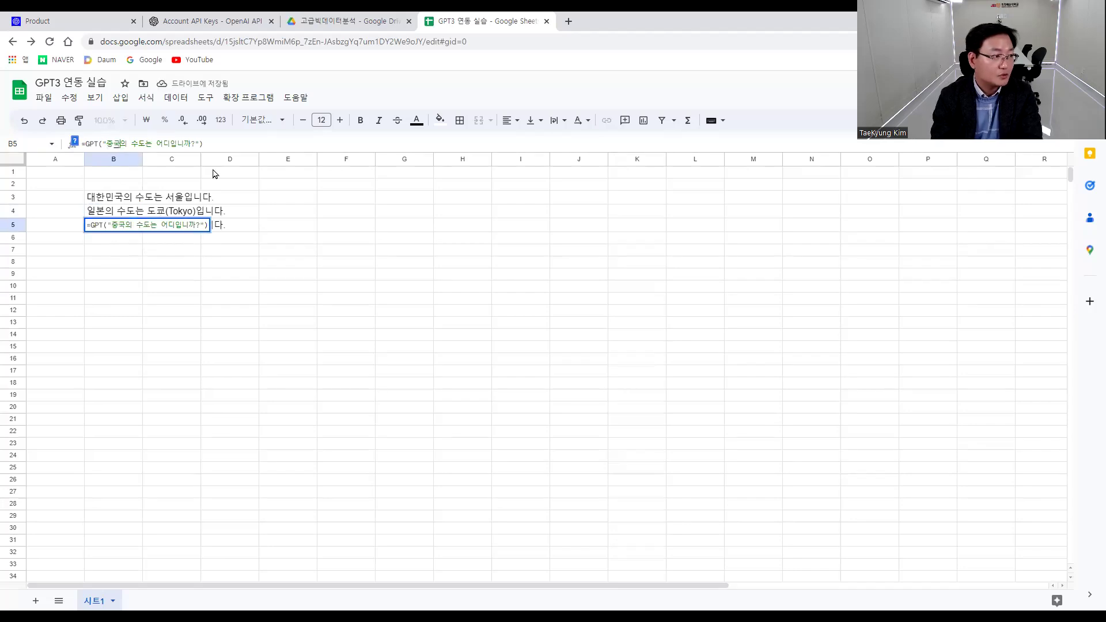
key("Return")
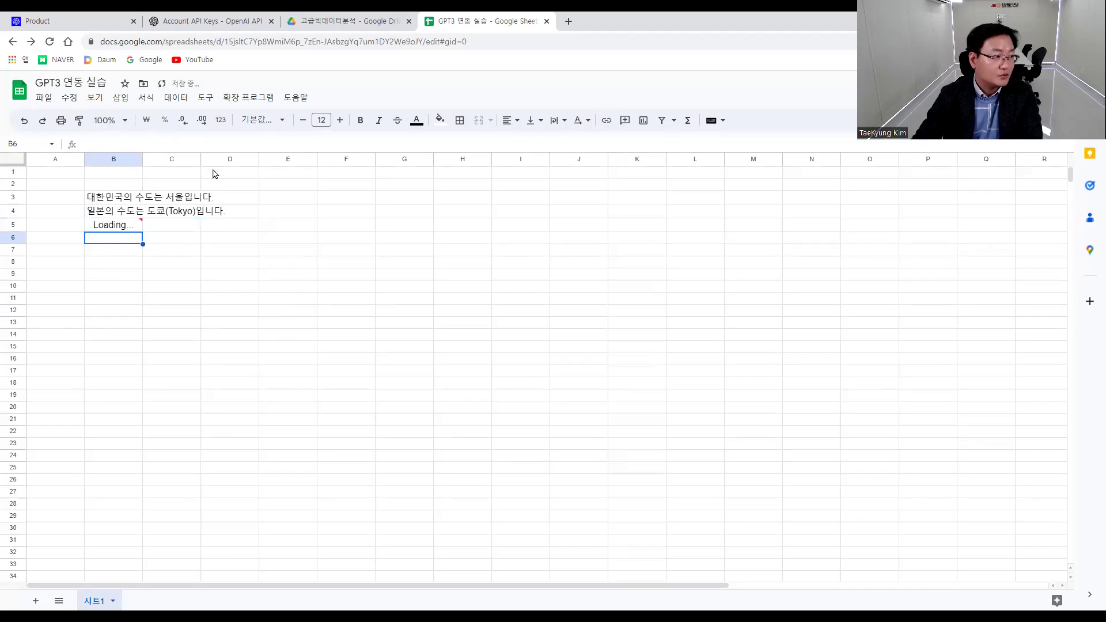
double_click(142, 160)
left_click(273, 283)
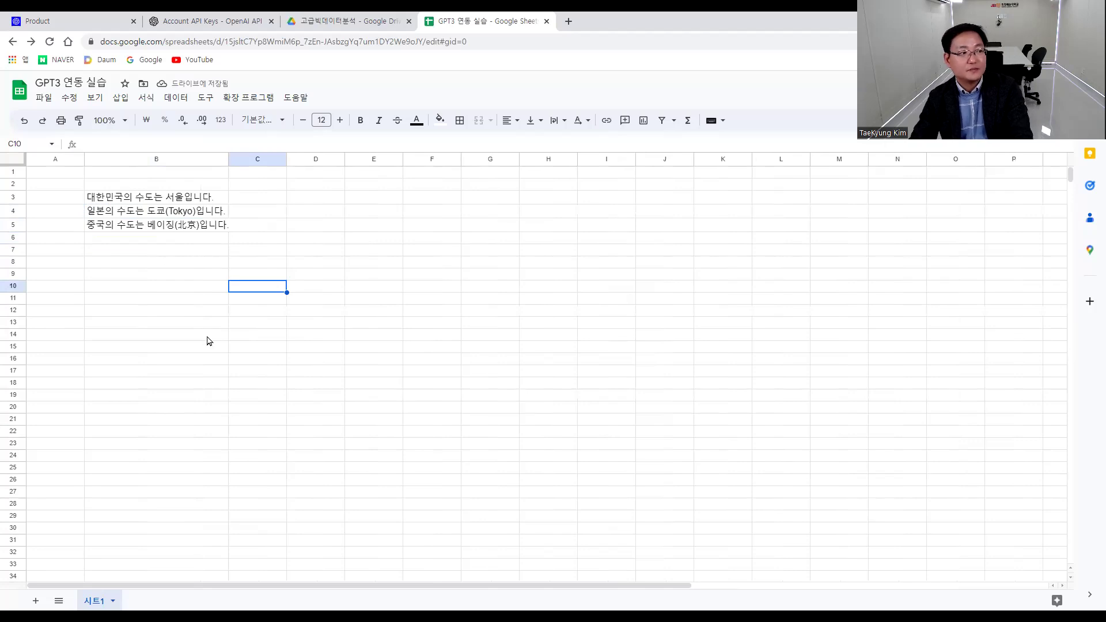
Examine the GPT formulas behind the answers in cells B3 to B5.
left_click(127, 211)
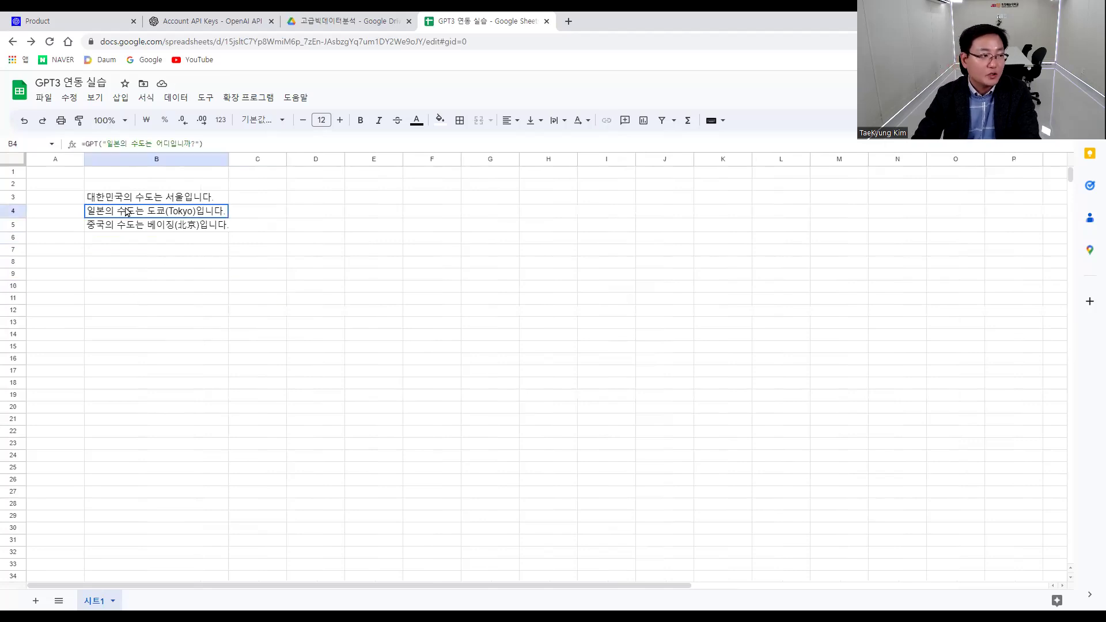
left_click(139, 200)
key("Down")
key("Down")
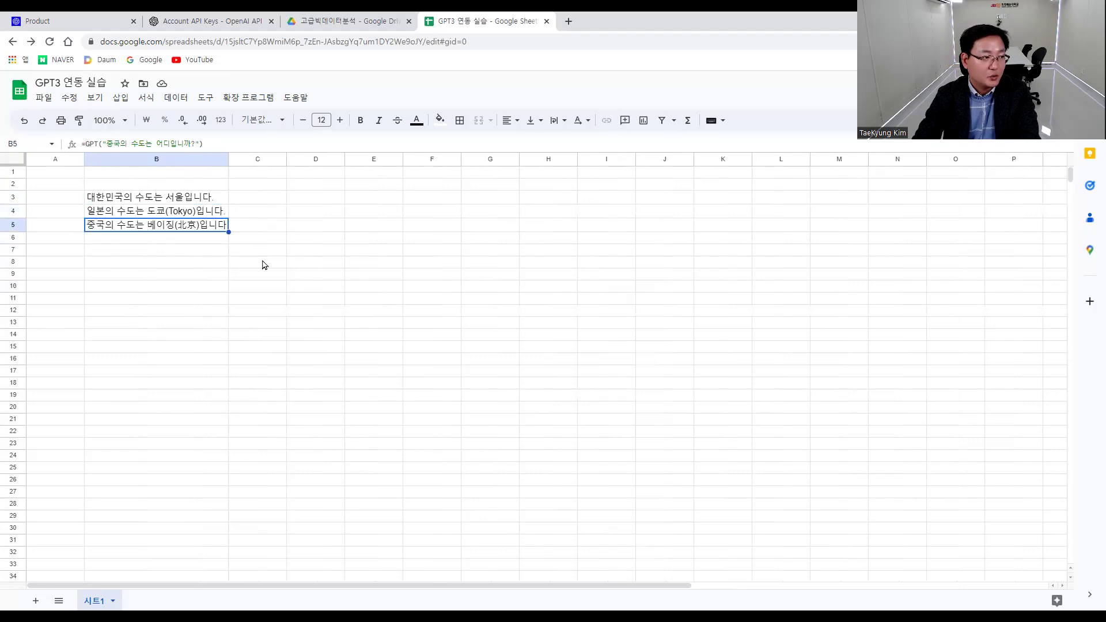
left_click(150, 303)
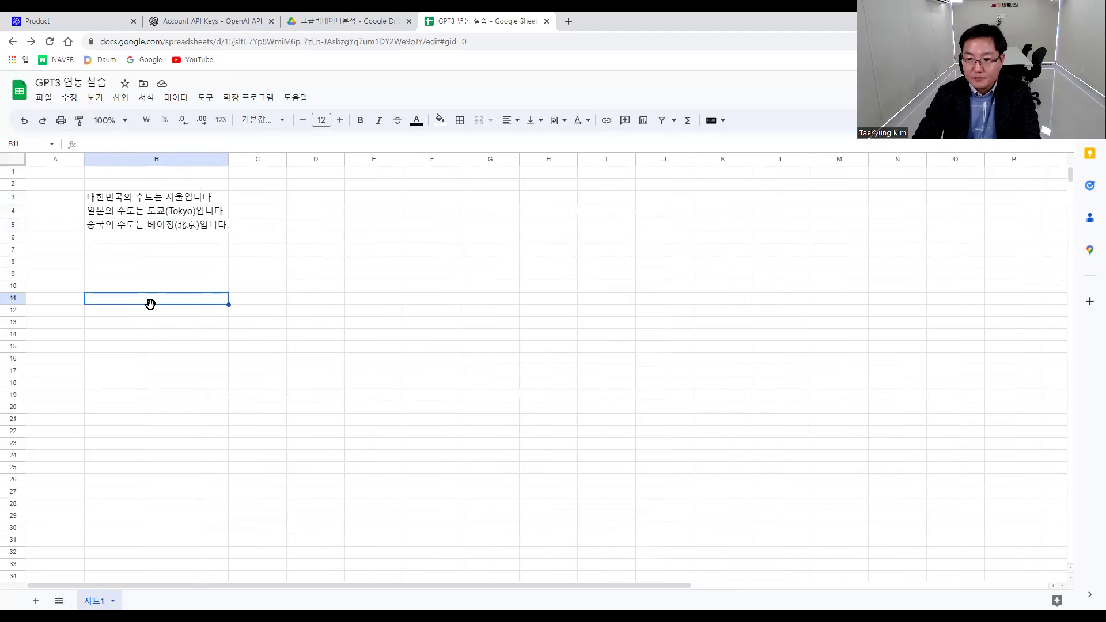
left_click(148, 199)
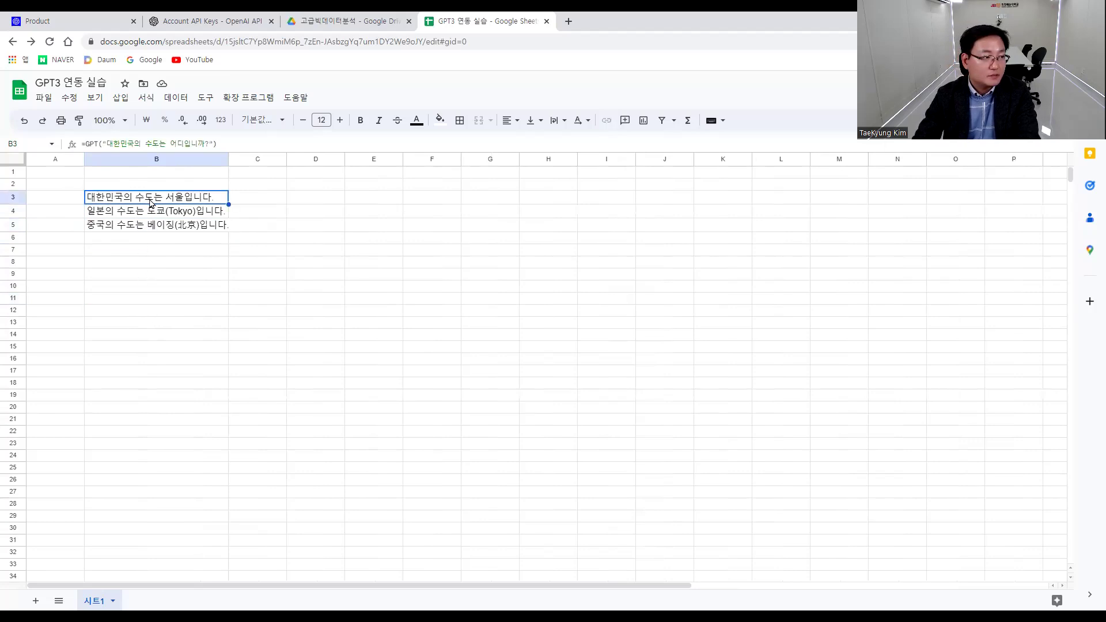
left_click(143, 279)
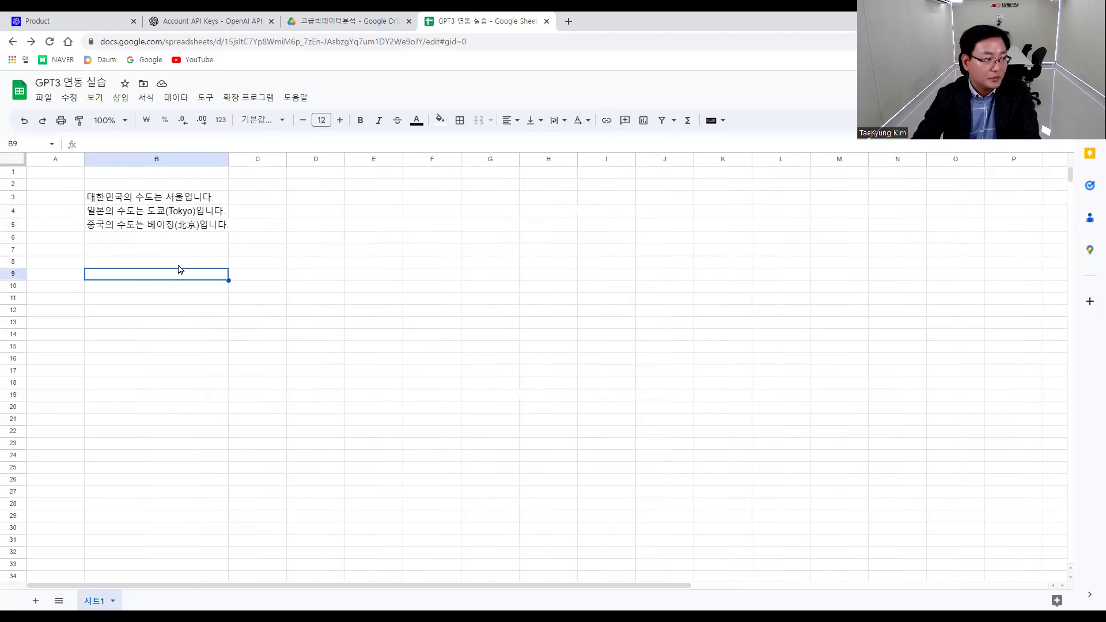
left_click(159, 200)
left_click(172, 213)
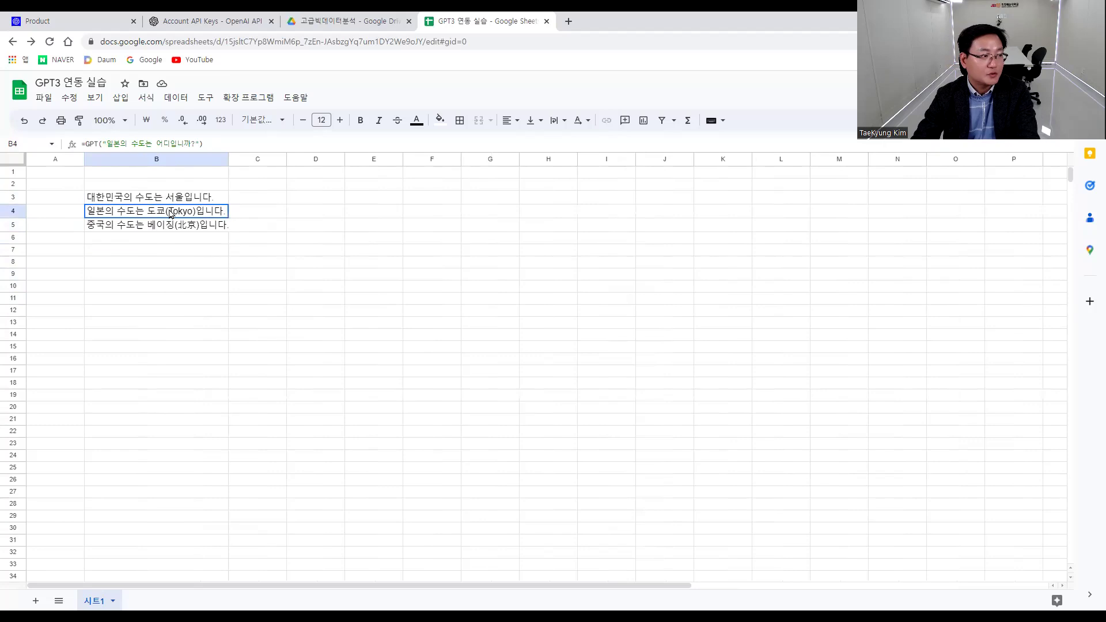
left_click(169, 226)
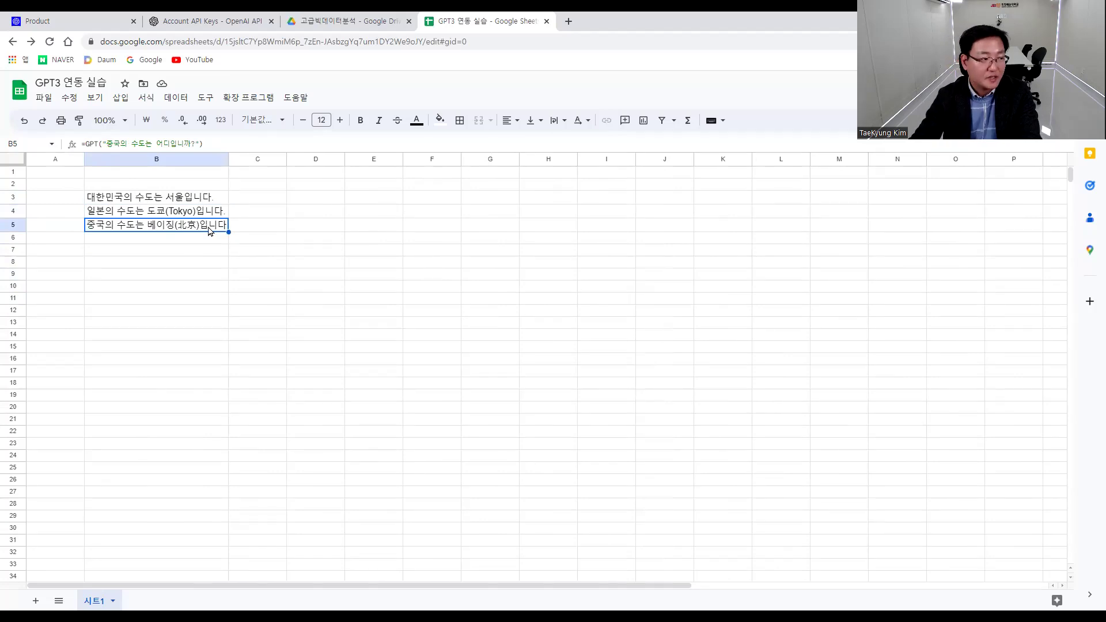
Enter the question 대한민국의 수도는 어디입니까? as plain text in cell B8.
left_click(152, 262)
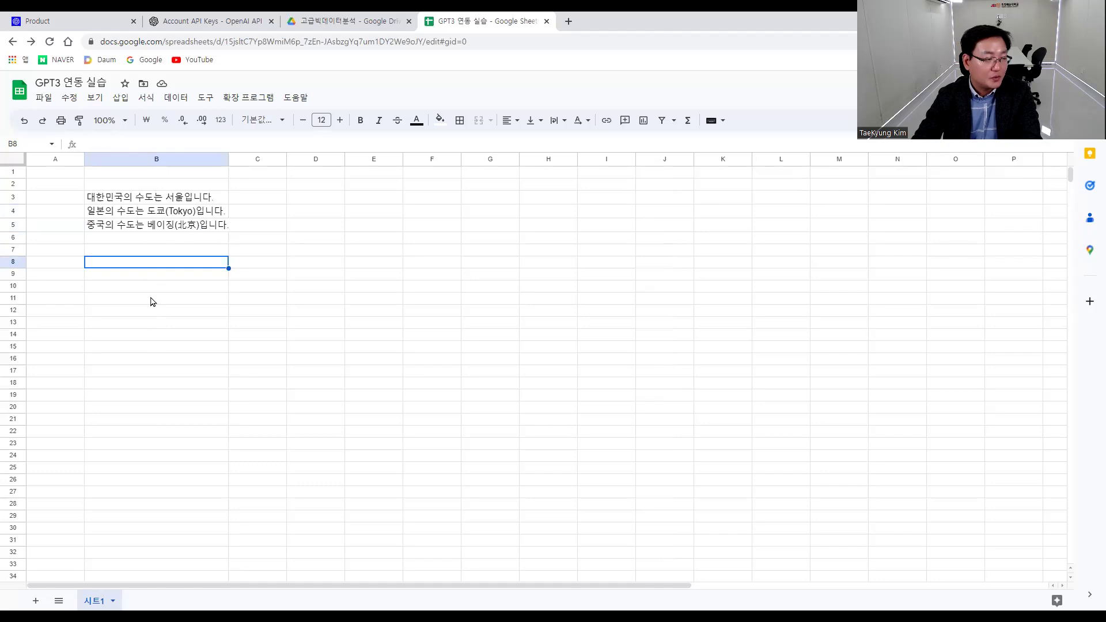
type("대한")
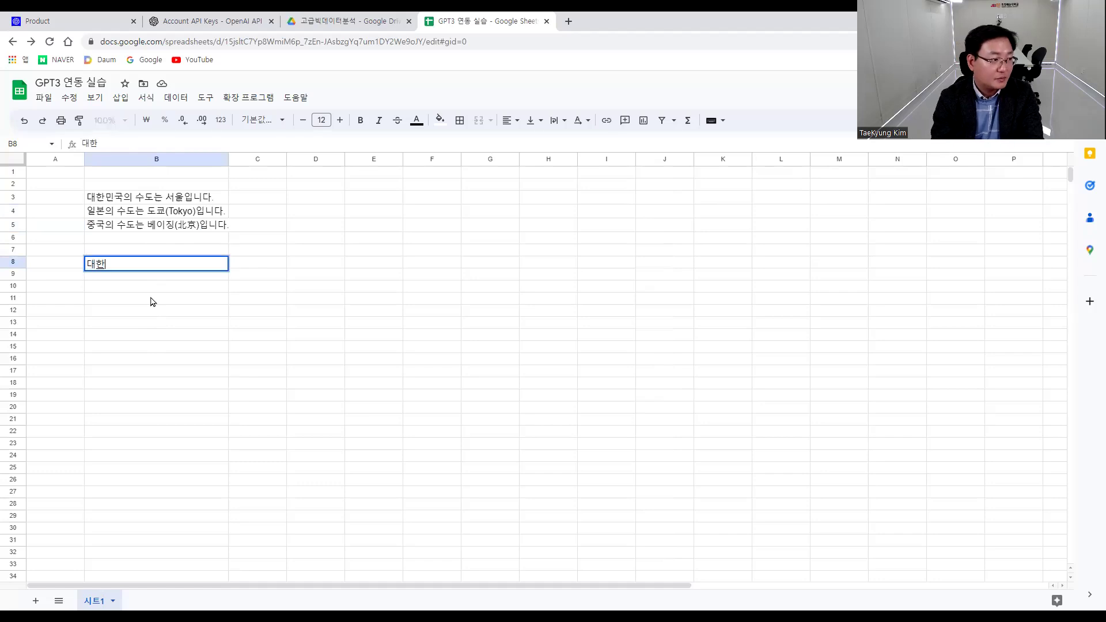
type("민국의 수도는 어딩")
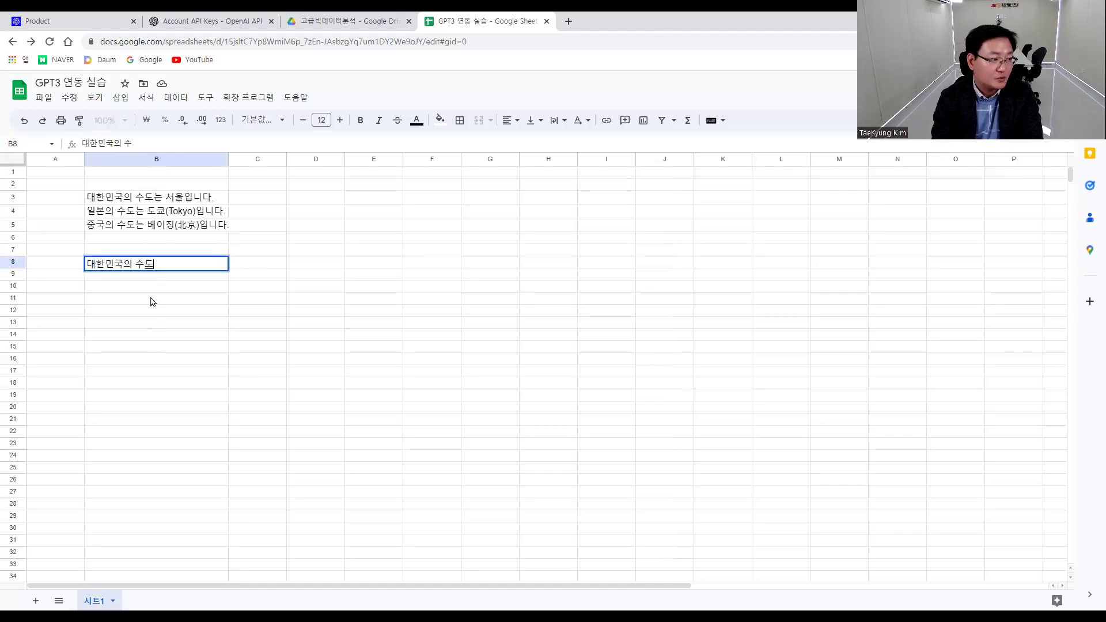
type("입니까?")
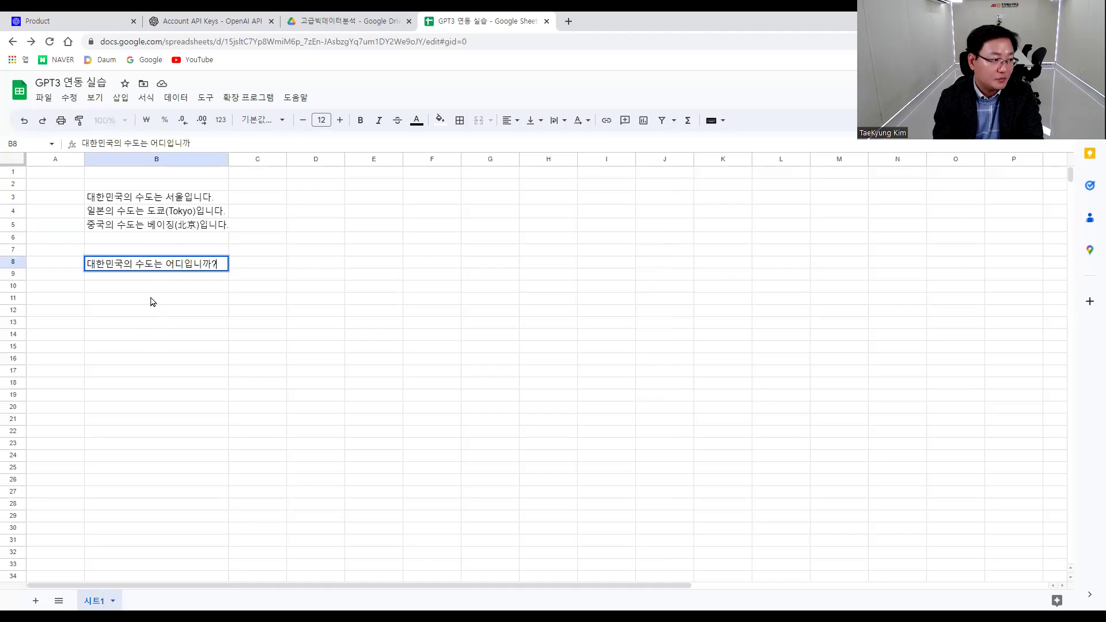
key("Return")
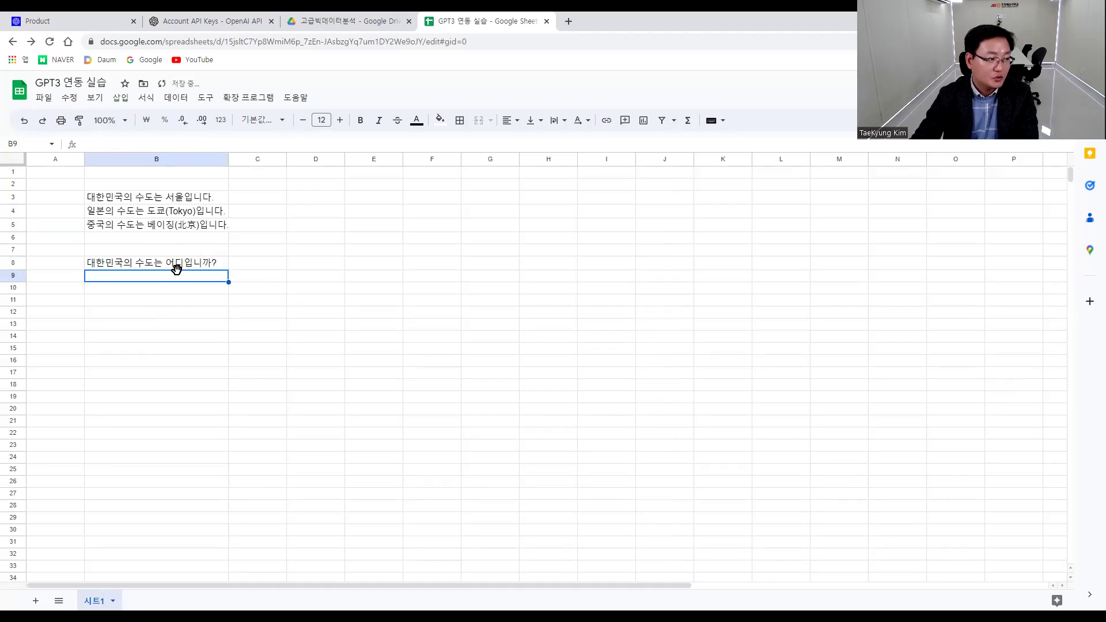
Copy the question in B8 to cells B9 and B10.
left_click(181, 266)
key("ctrl+c")
left_click(174, 277)
key("ctrl+v")
left_click(180, 289)
key("ctrl+v")
left_click(180, 316)
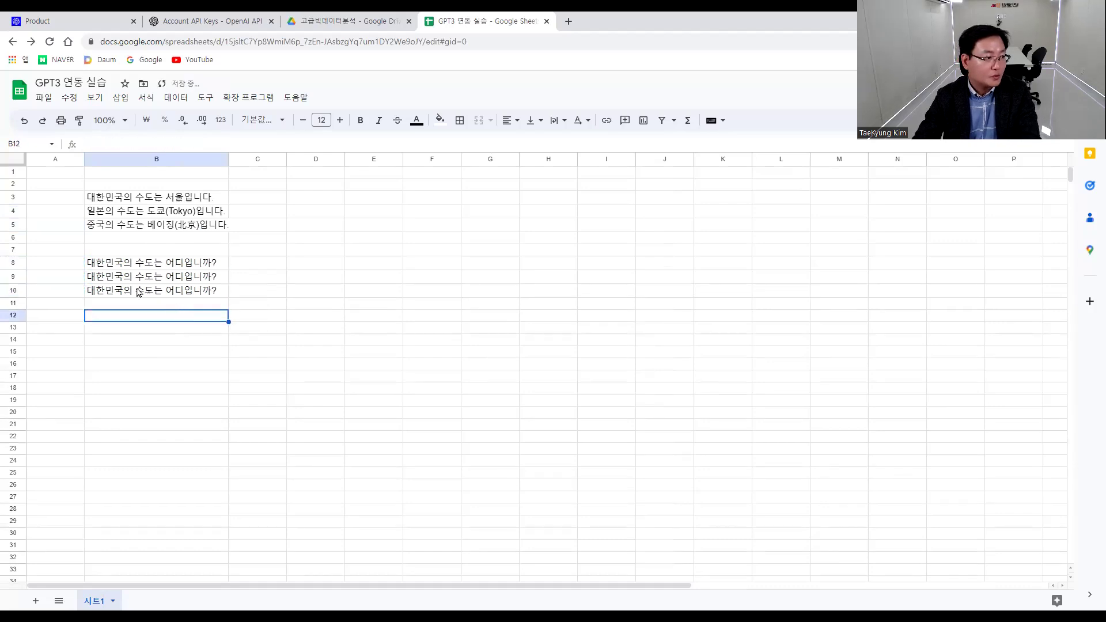
Change the country in the B9 question to 일본 and in the B10 question to 중국.
left_click(117, 281)
double_click(123, 277)
left_click_drag(124, 278, 87, 277)
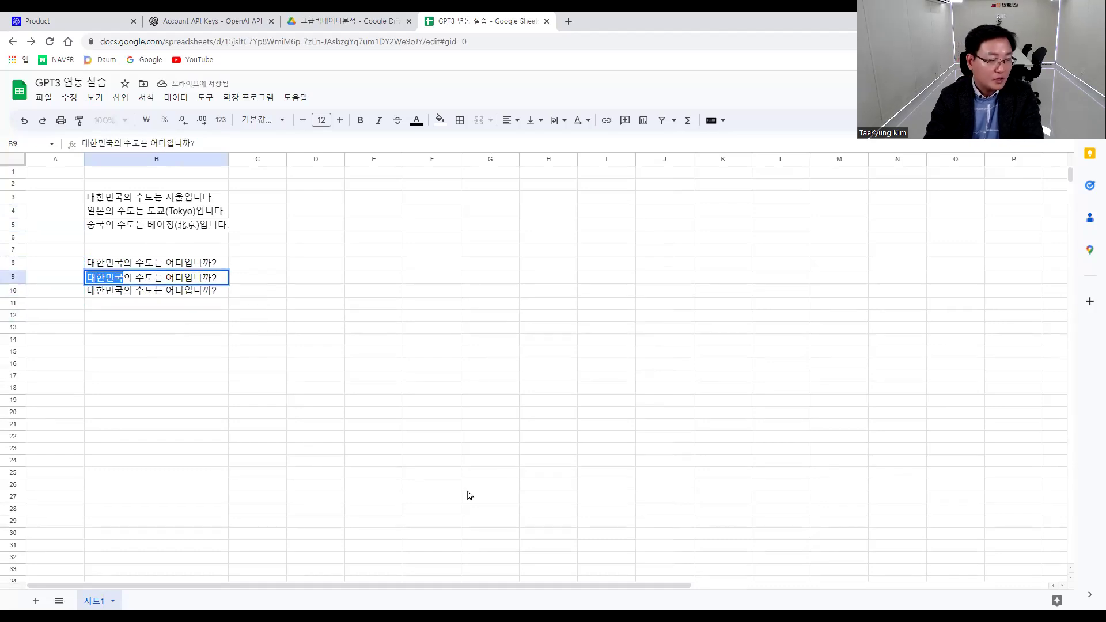
type("일본")
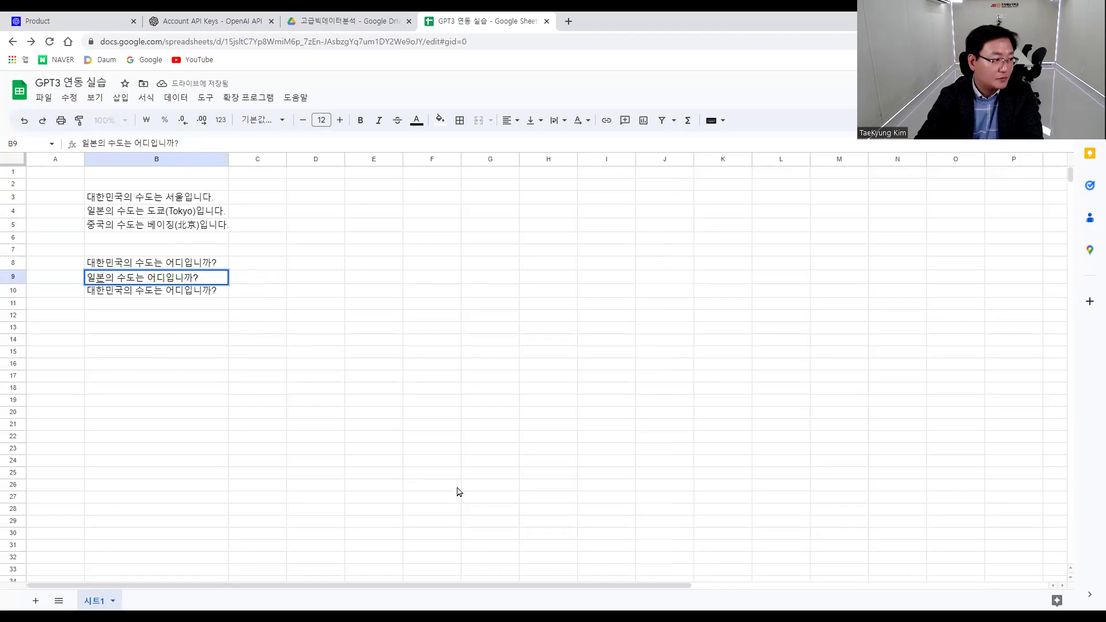
left_click(118, 291)
double_click(122, 291)
left_click_drag(122, 292, 82, 294)
type("중국")
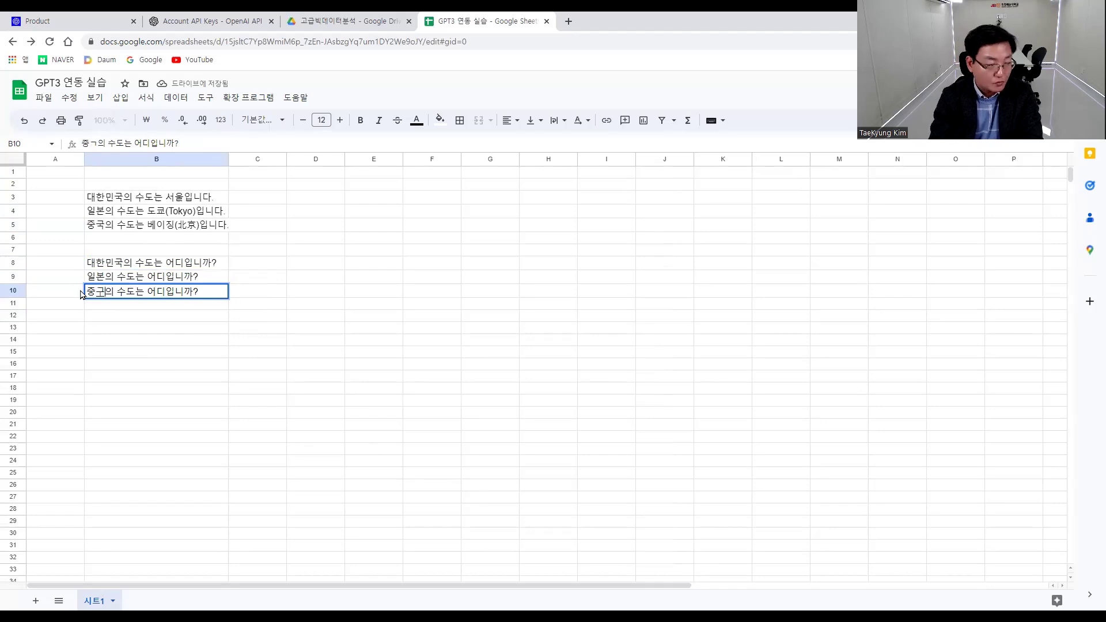
key("Return")
Answer the question in B8 by entering the formula =gpt(B8) in cell C8.
left_click(253, 267)
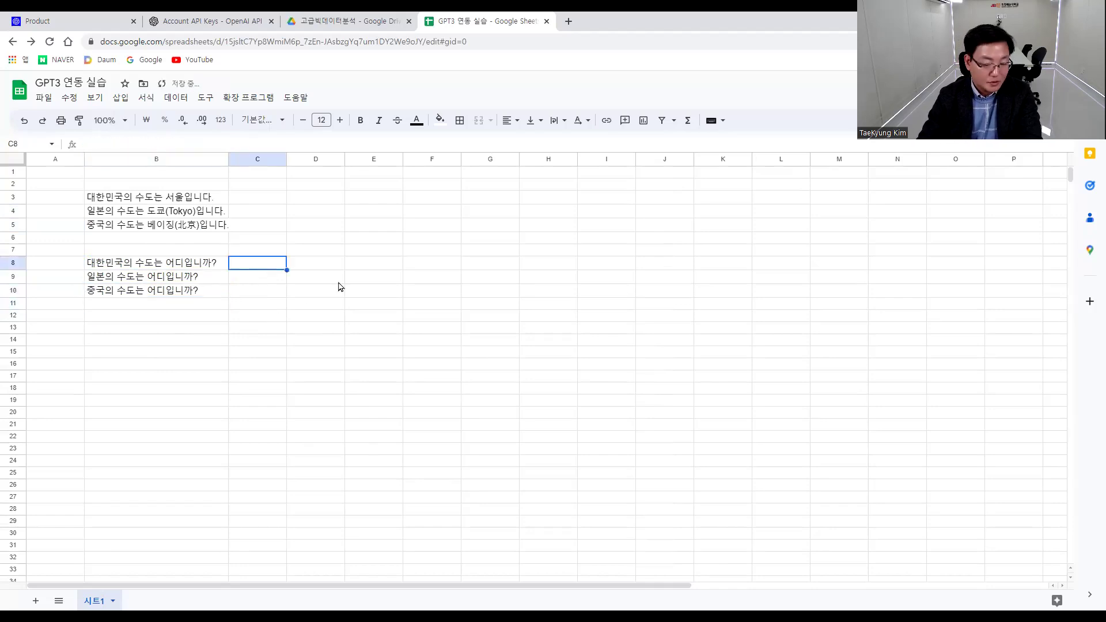
type("=gpt(")
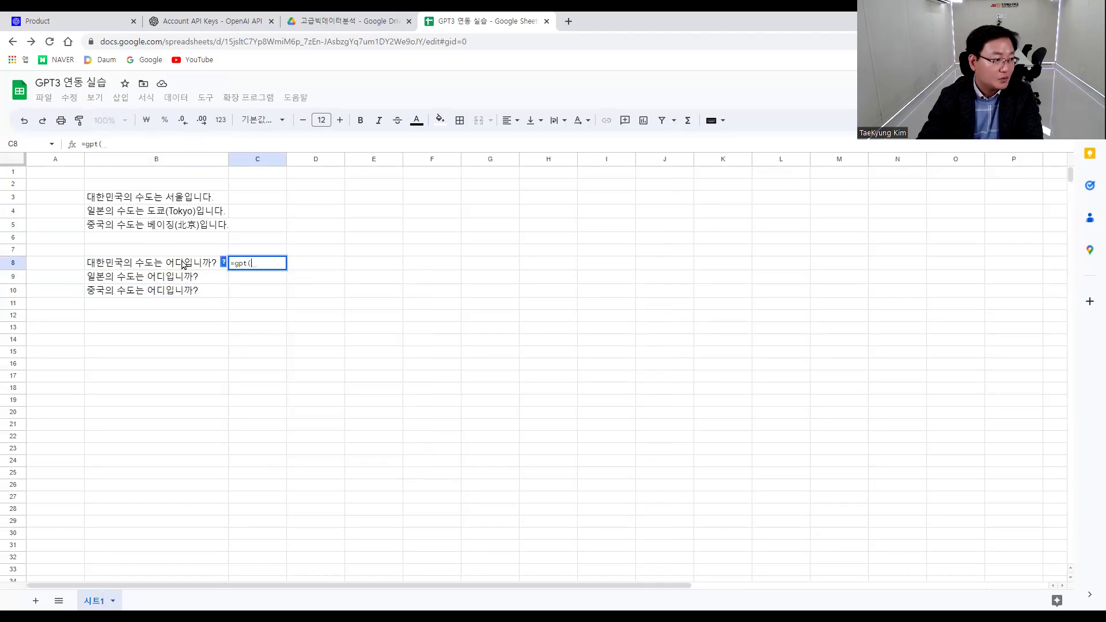
key("Left")
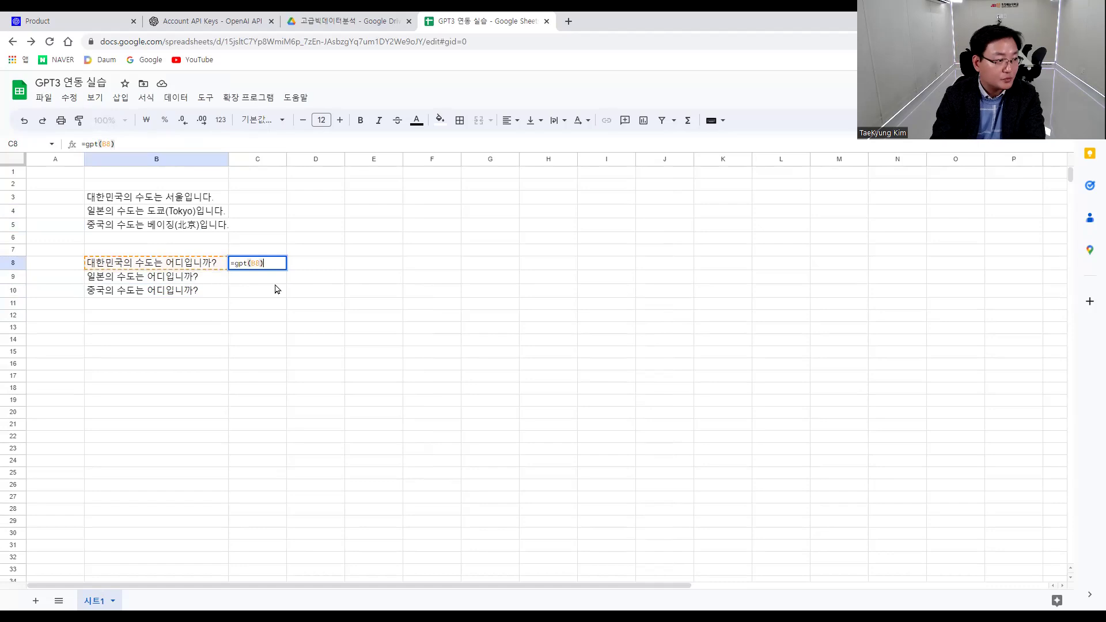
key("Return")
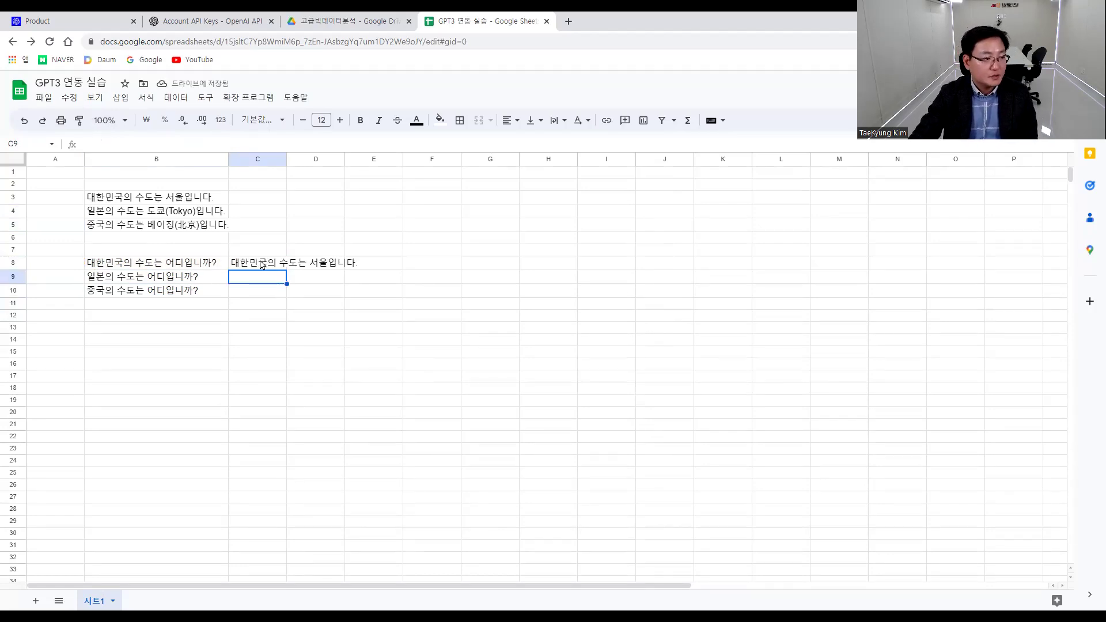
Fill the C8 formula down to C10 and widen column C so the full answers fit.
left_click(261, 264)
left_click_drag(287, 269, 286, 293)
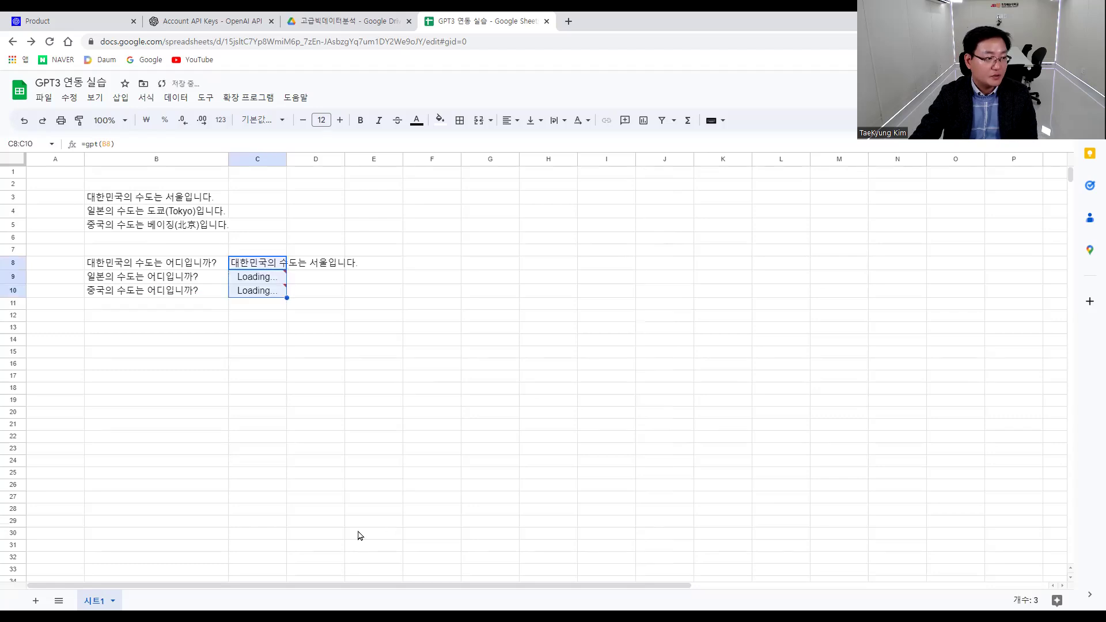
left_click_drag(287, 159, 384, 288)
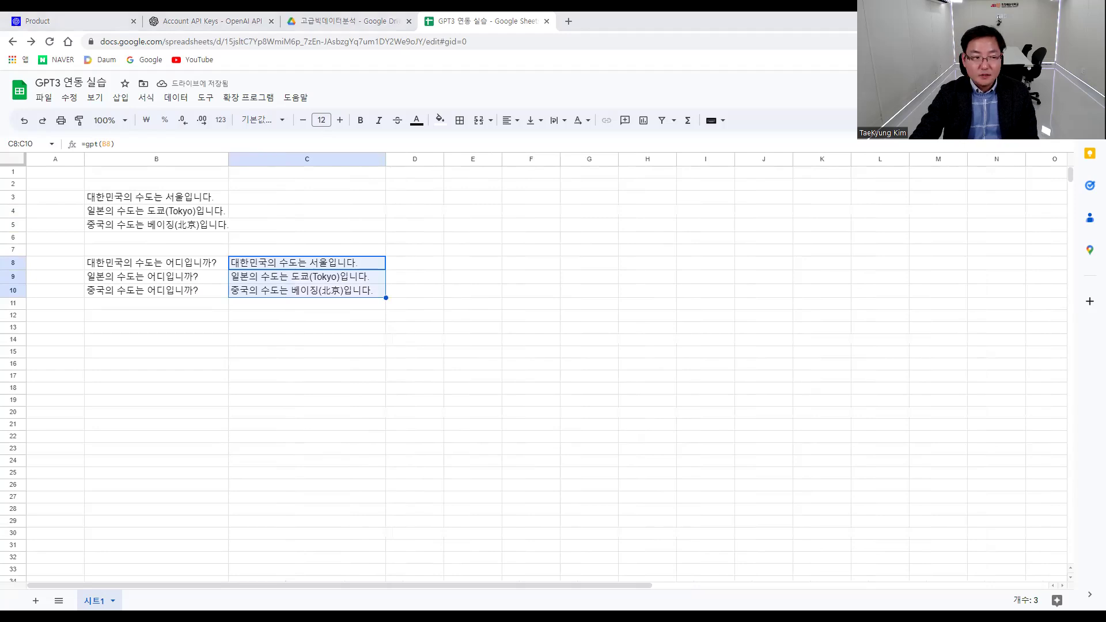
left_click(148, 266)
left_click(151, 279)
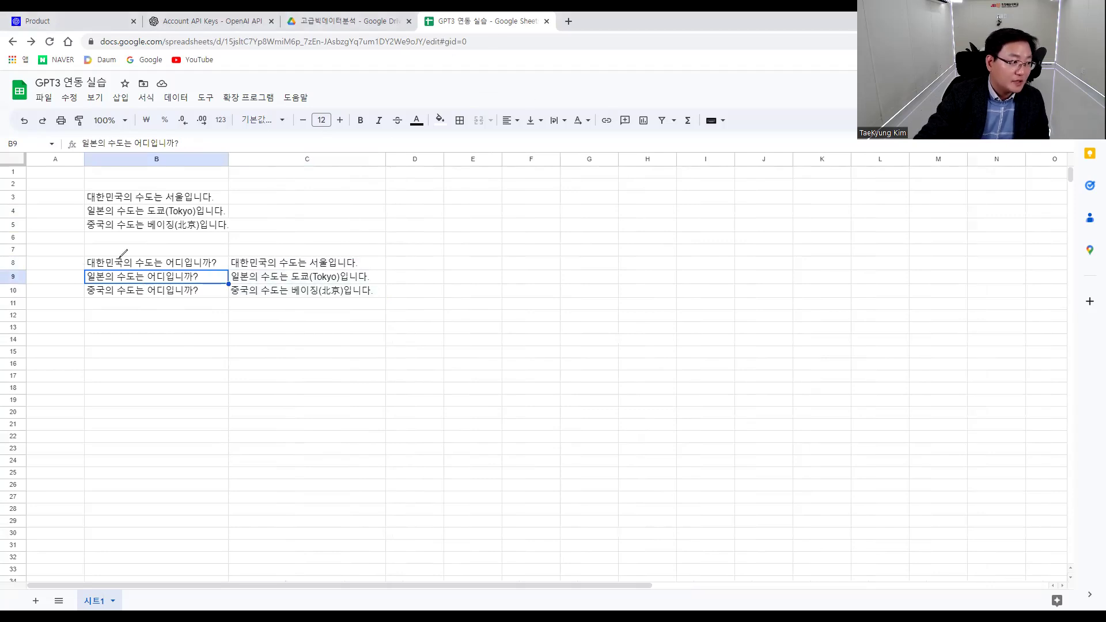
left_click_drag(92, 264, 106, 290)
mouse_move(132, 254)
left_mouse_down()
mouse_move(106, 272)
mouse_move(110, 293)
mouse_move(167, 302)
mouse_move(217, 282)
mouse_move(187, 245)
mouse_move(135, 249)
mouse_move(207, 252)
mouse_move(218, 242)
mouse_move(215, 260)
left_mouse_up()
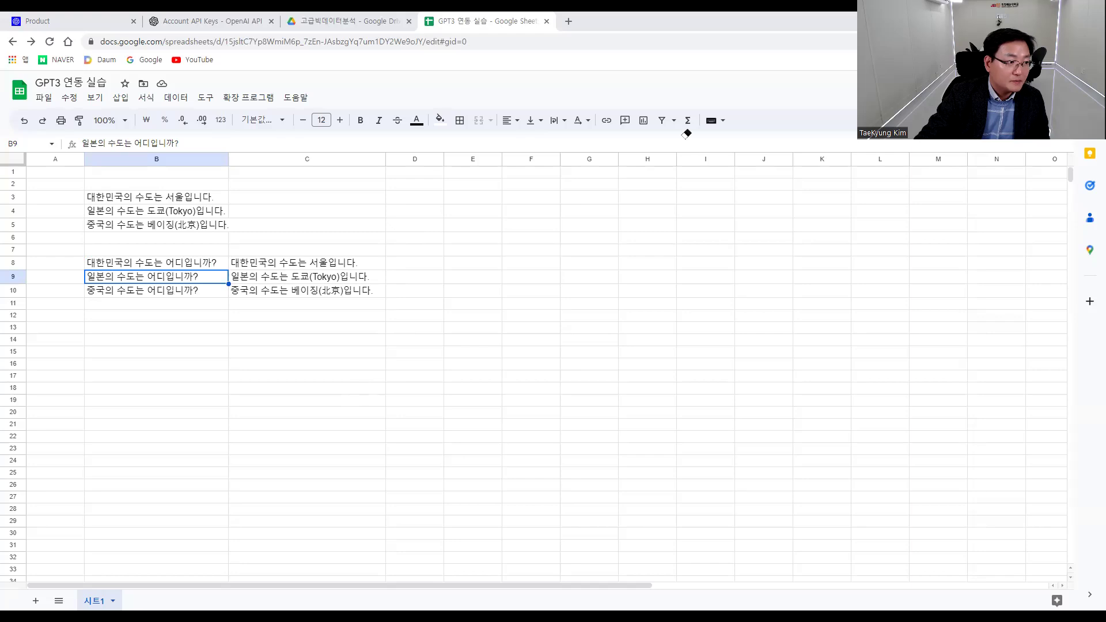
left_click(56, 318)
type("=gpt(")
key("BackSpace")
key("BackSpace")
key("BackSpace")
key("BackSpace")
key("BackSpace")
List the countries 대한민국, 일본 and 중국 in cells A14 to A16.
key("Return")
key("Return")
type("e대한민국")
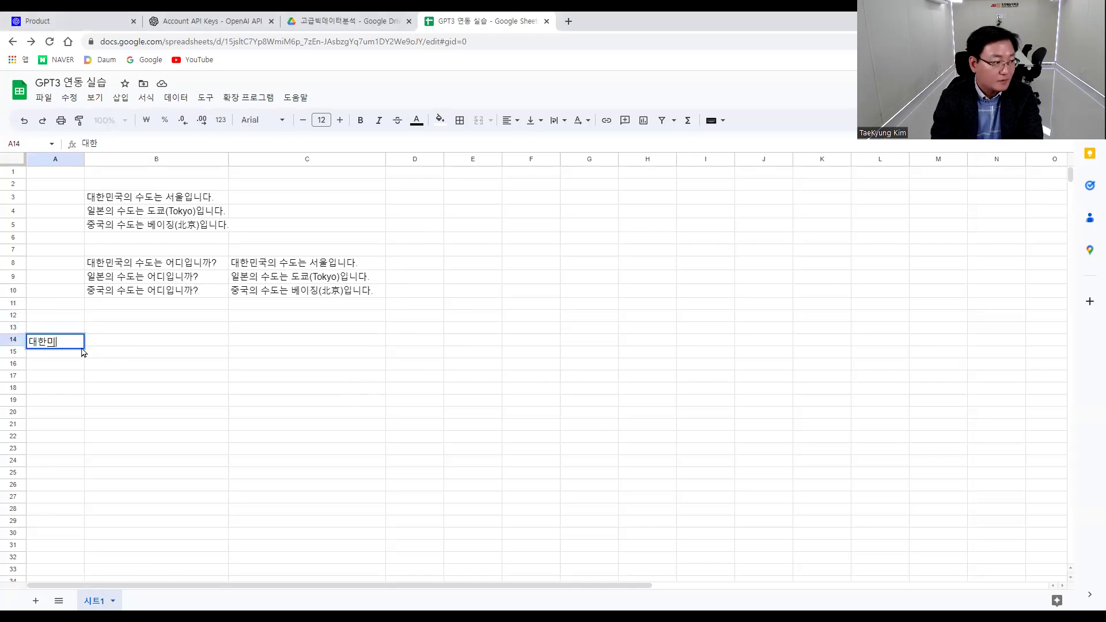
key("Return")
type("일본")
key("Return")
type("중국")
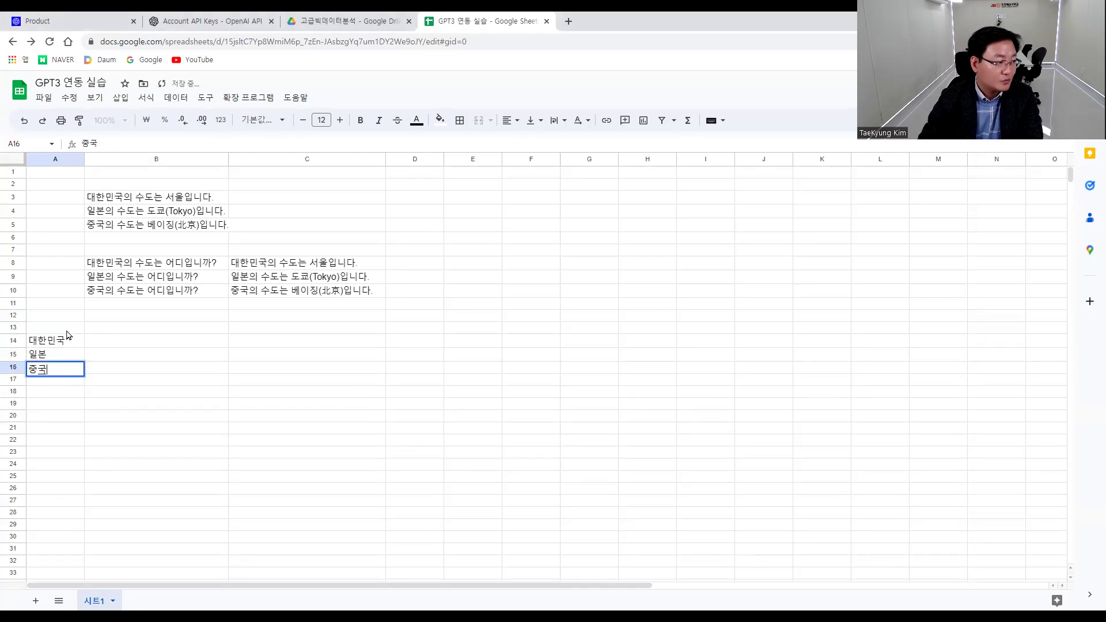
Add the column headers 국가 in A13 and 고정질문 in B13.
left_click(67, 329)
type("귀")
type("가")
key("Tab")
key("BackSpace")
type("고정ㅈ")
type("질문")
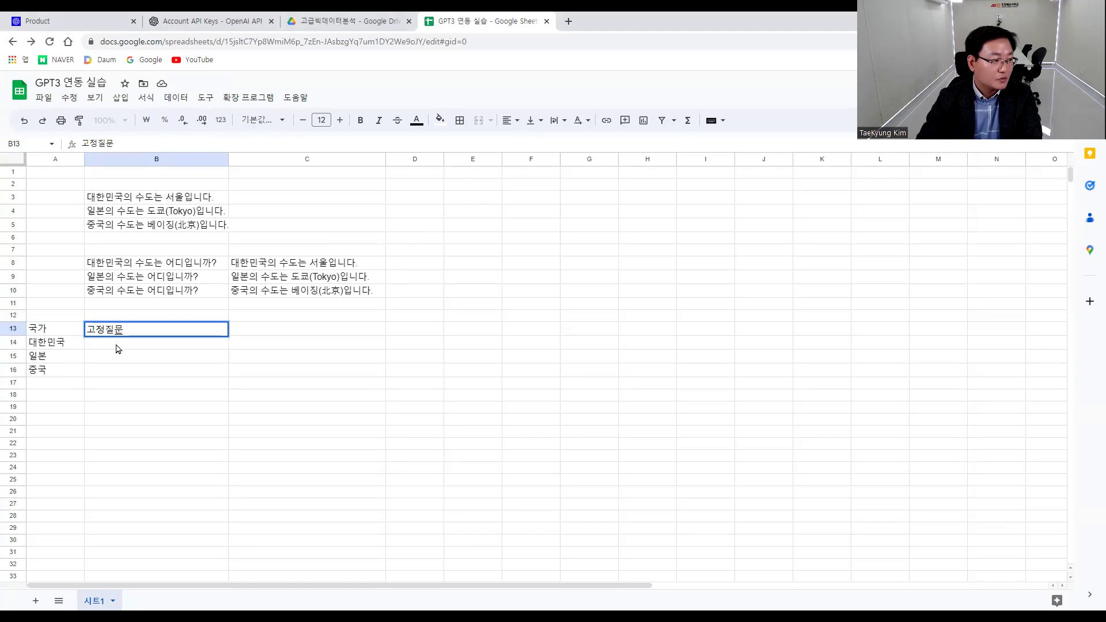
key("Return")
Enter the fixed question text 의 수도는 어디입니까? in B14 and fill it down to B16.
type("의 수도")
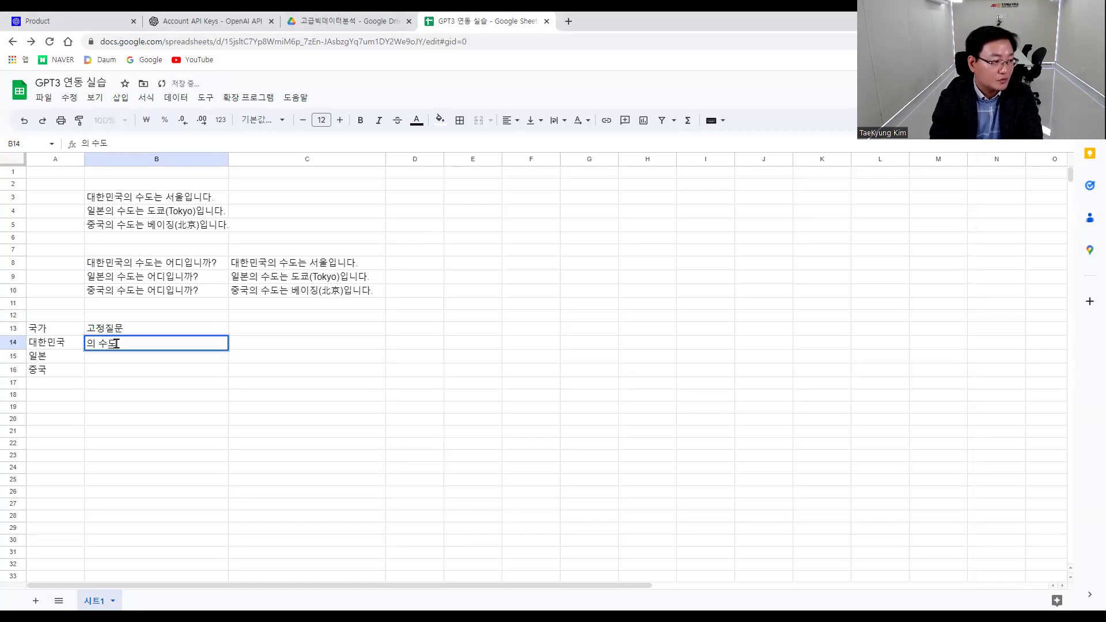
type("는 어디입니까?")
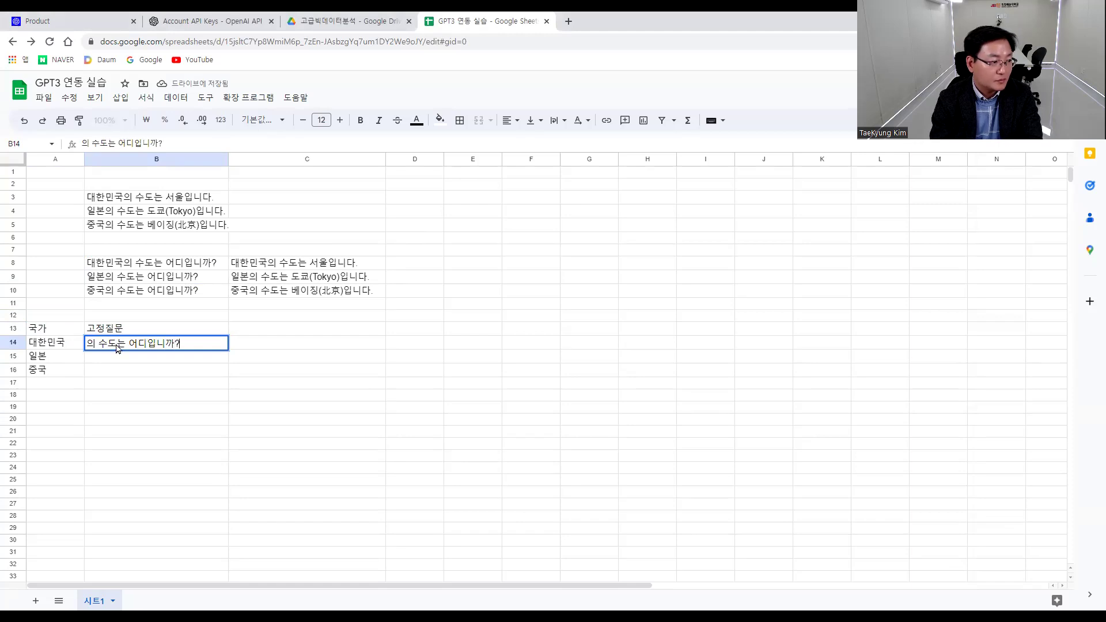
key("Return")
left_click(185, 347)
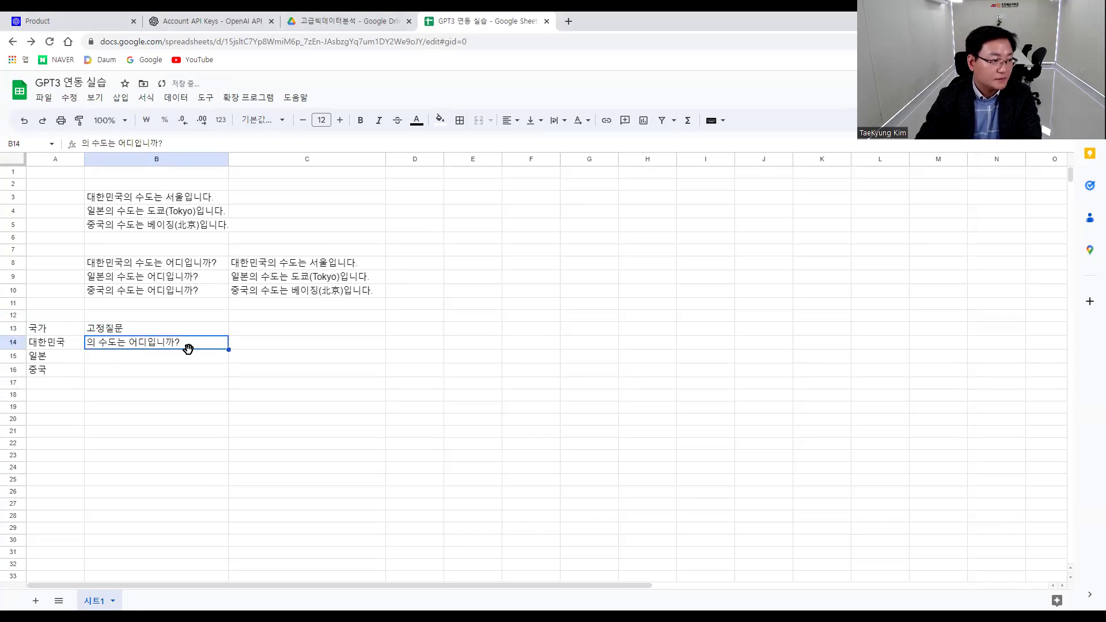
left_click_drag(229, 350, 227, 372)
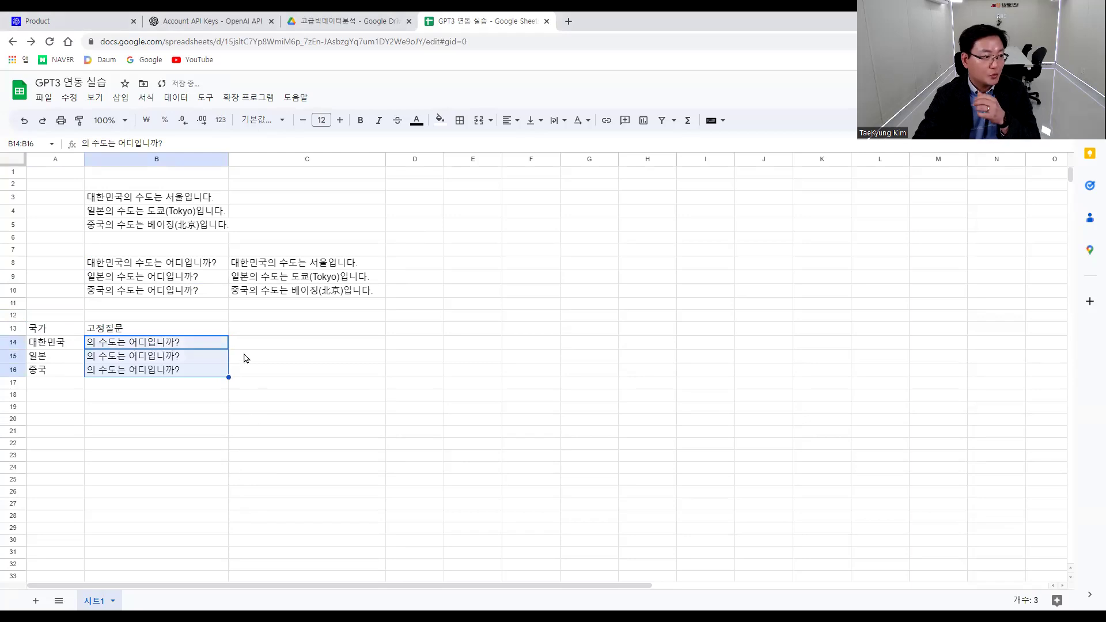
Add the column header 최종질문(한글) in cell C13.
left_click(277, 331)
type("최종")
type("질문(")
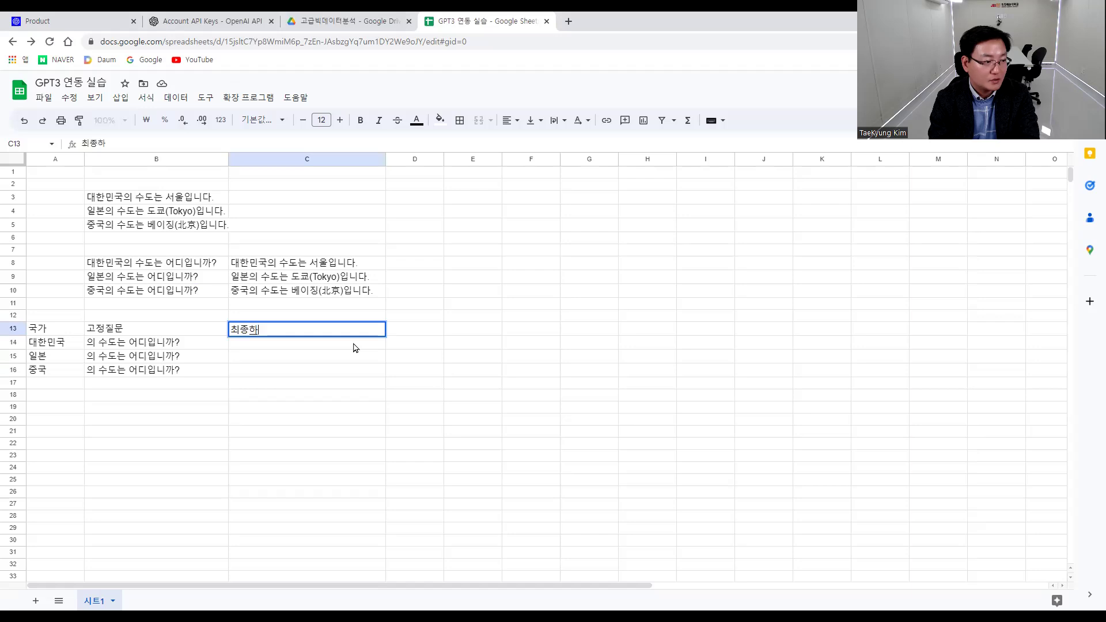
type("한글)")
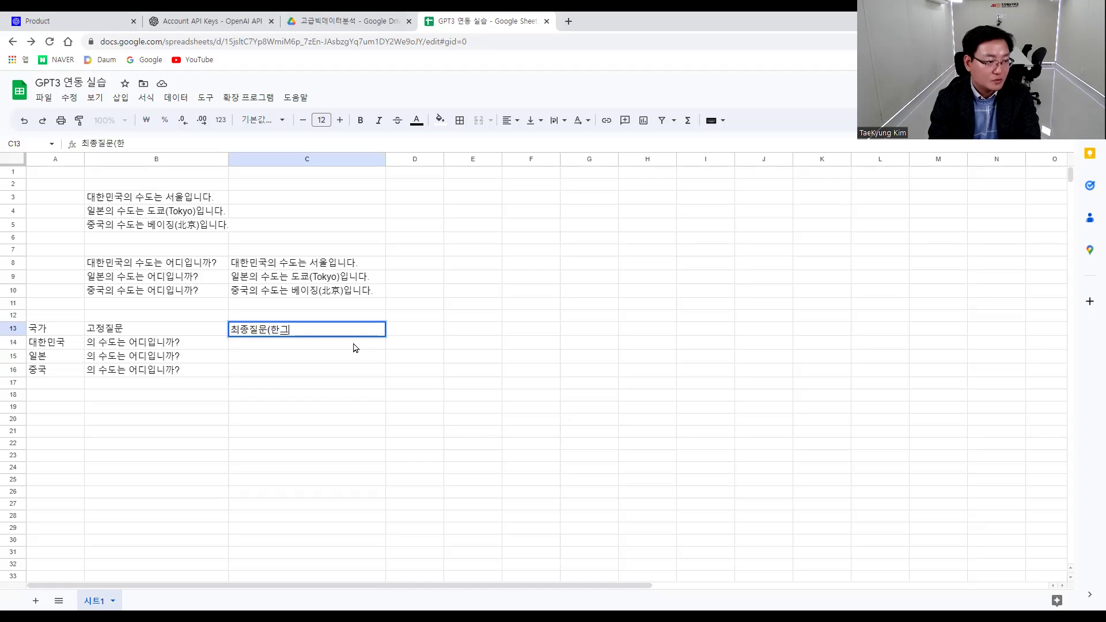
key("Return")
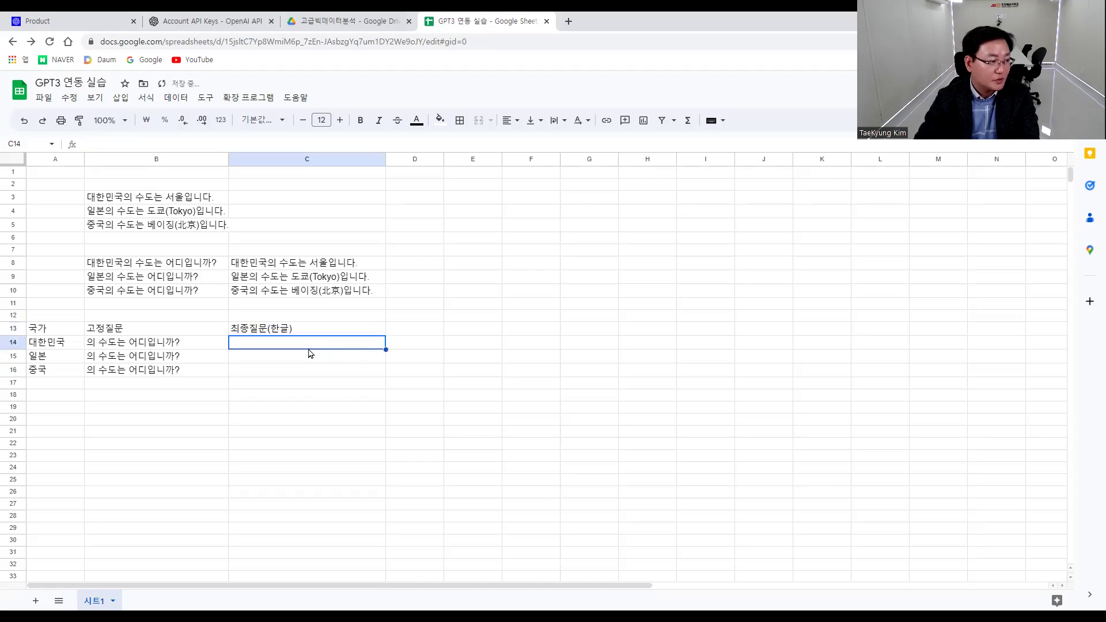
Join the country and fixed question with the formula =A14&B14 in C14, and fill it down to C16.
left_click(66, 346)
key("Right")
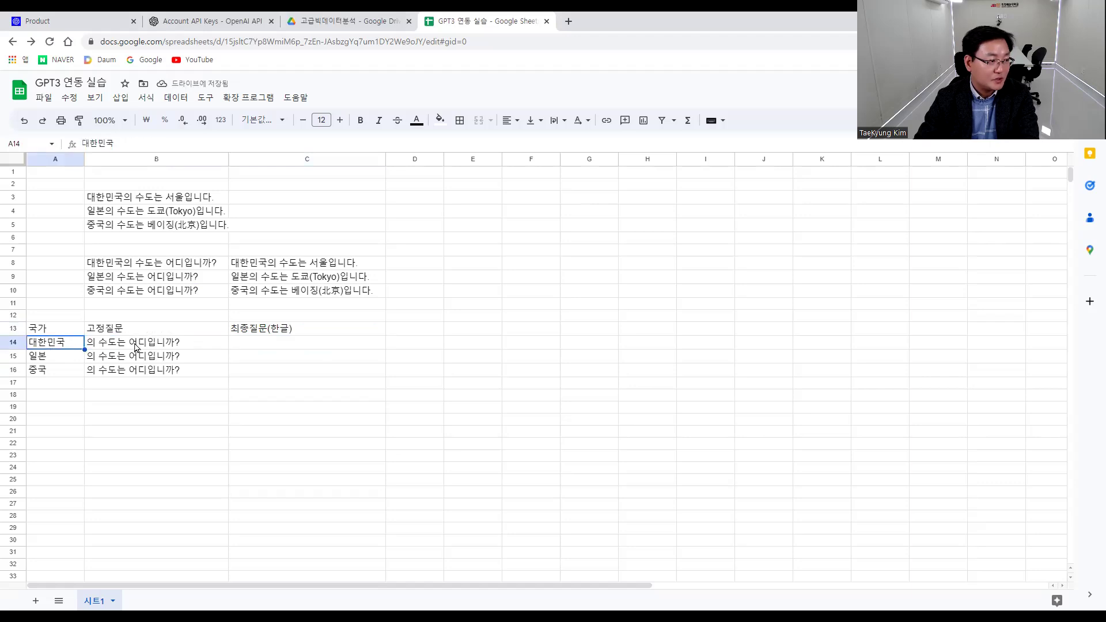
left_click(254, 347)
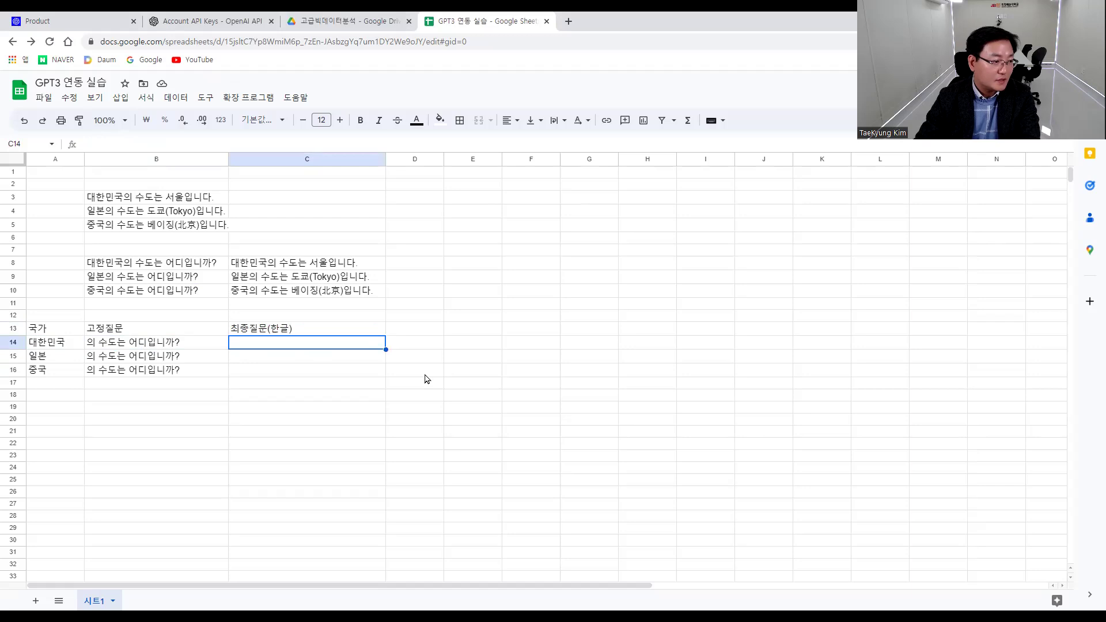
type("=")
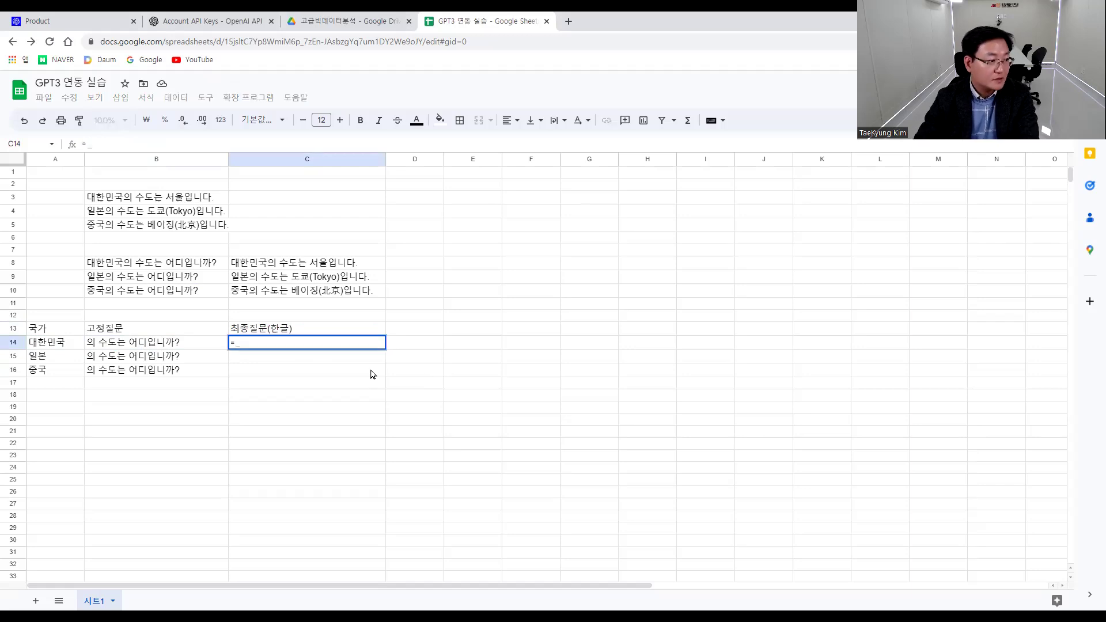
left_click(50, 348)
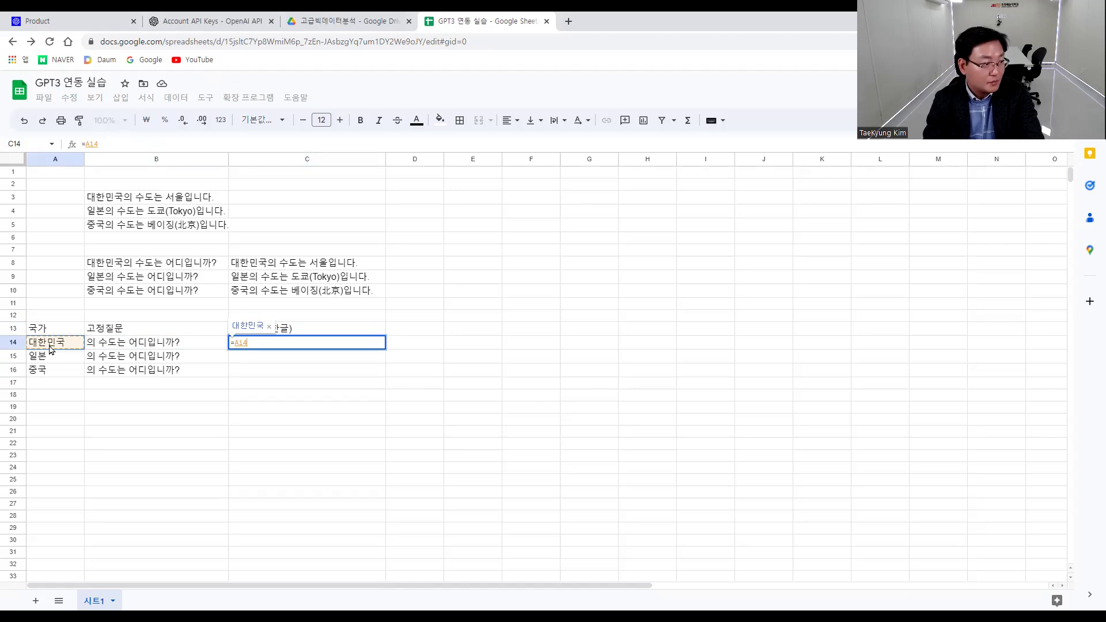
type("&")
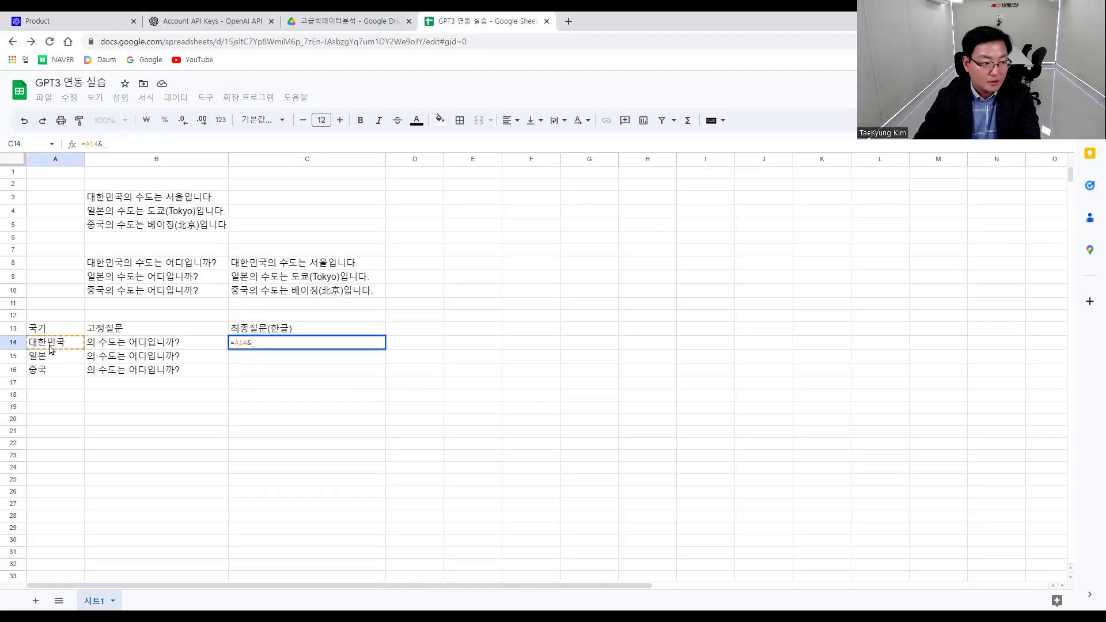
left_click(127, 346)
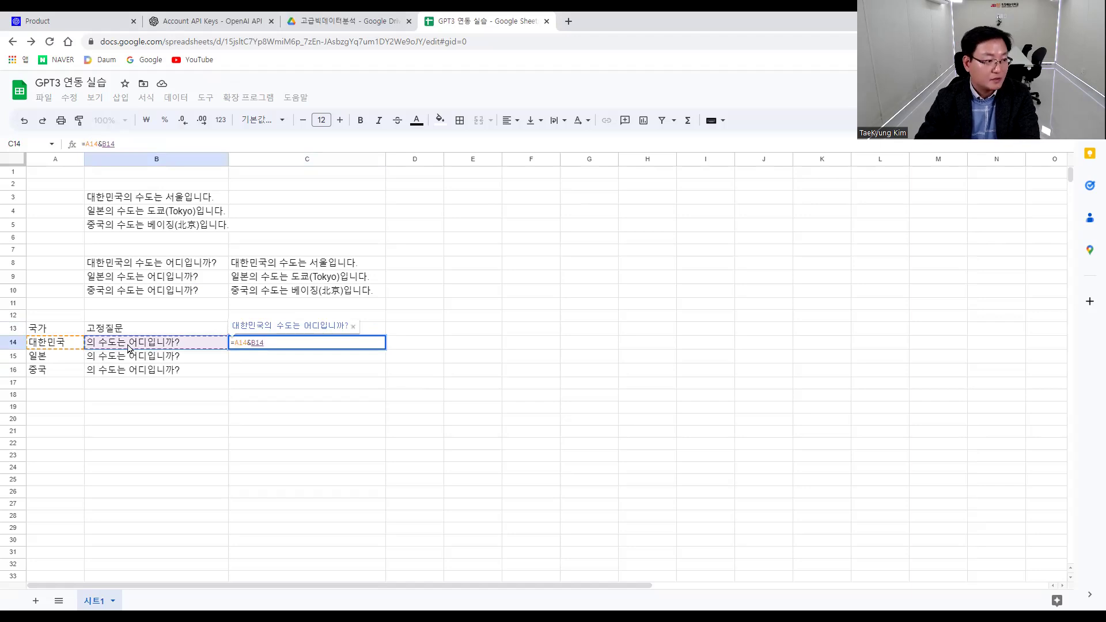
key("Return")
left_click(398, 432)
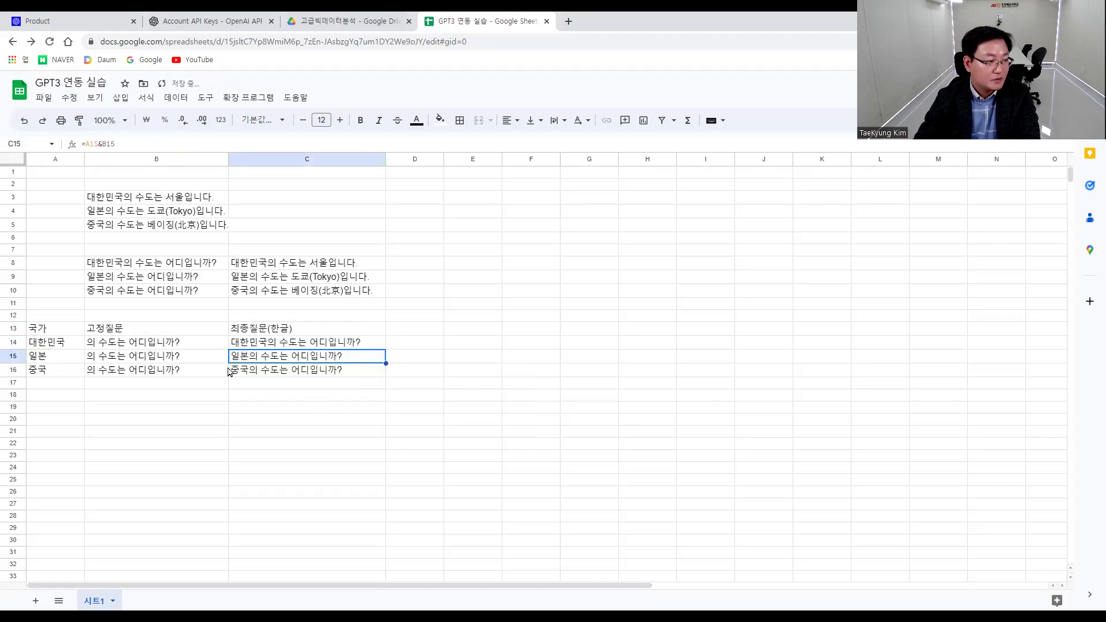
Examine how the countries in column A and the fixed question in column B form the final questions in rows 14 to 16.
left_click(41, 344)
left_click(113, 346)
left_click(288, 344)
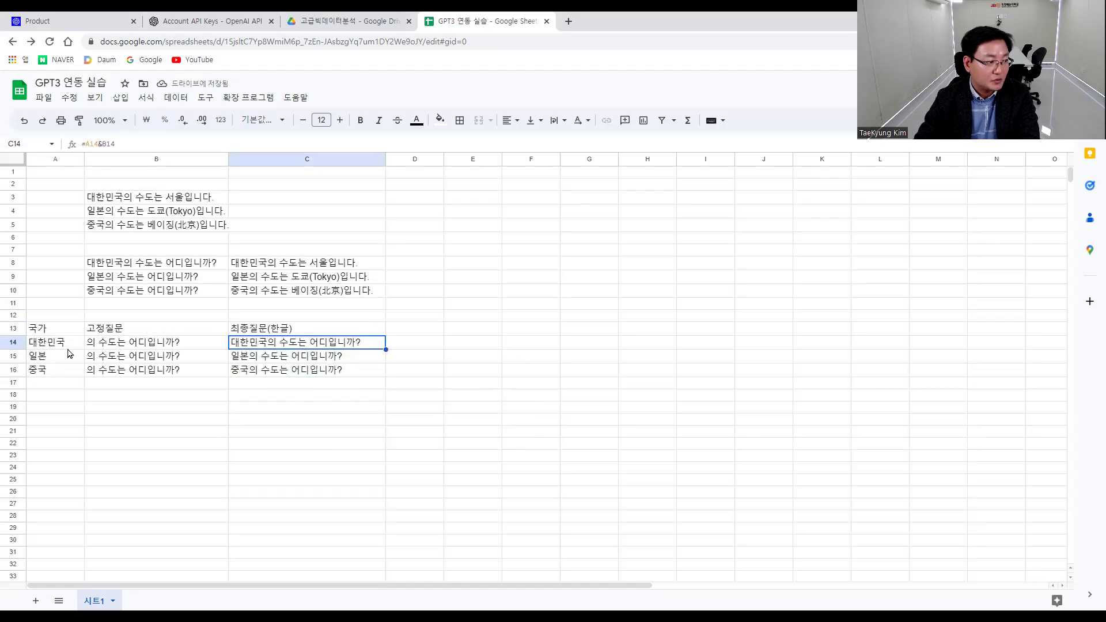
left_click(48, 372)
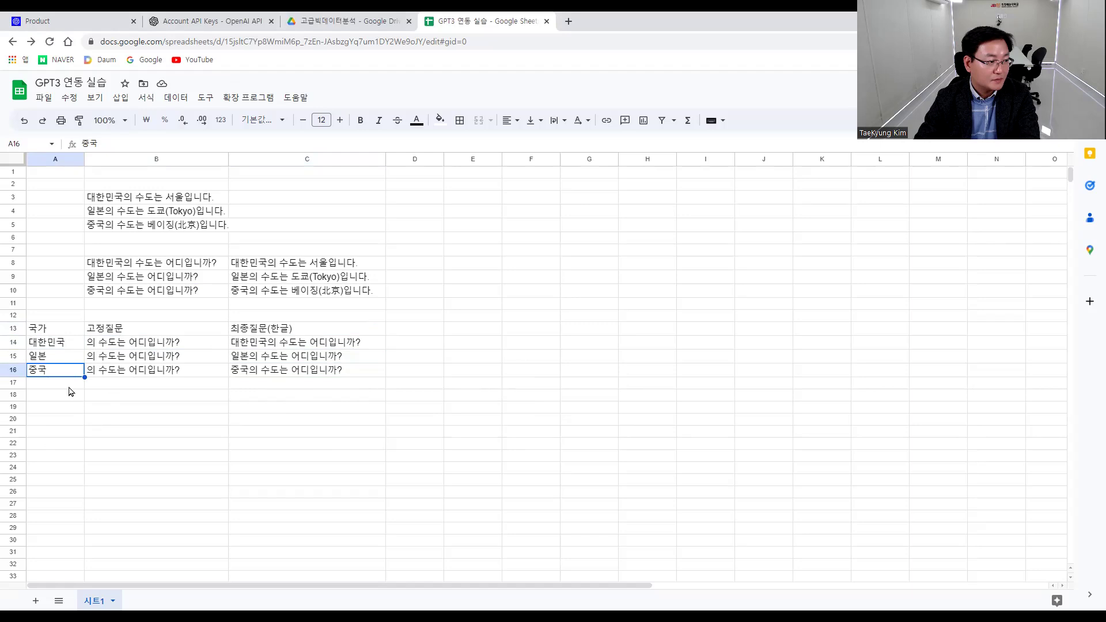
left_click(143, 382)
left_click(151, 347)
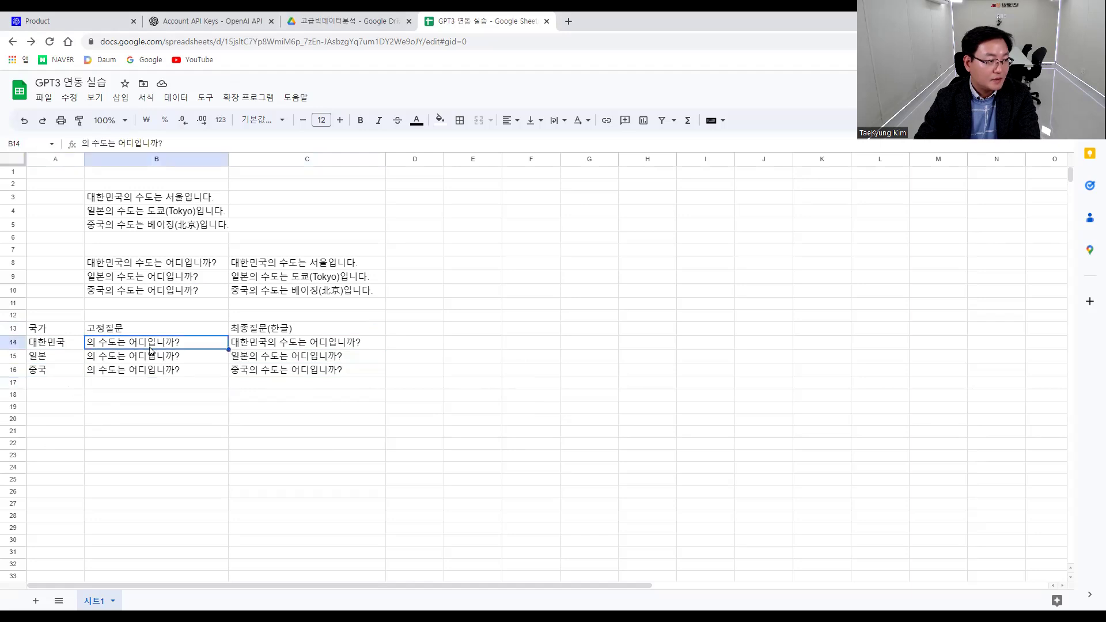
left_click(157, 369)
left_click(160, 347)
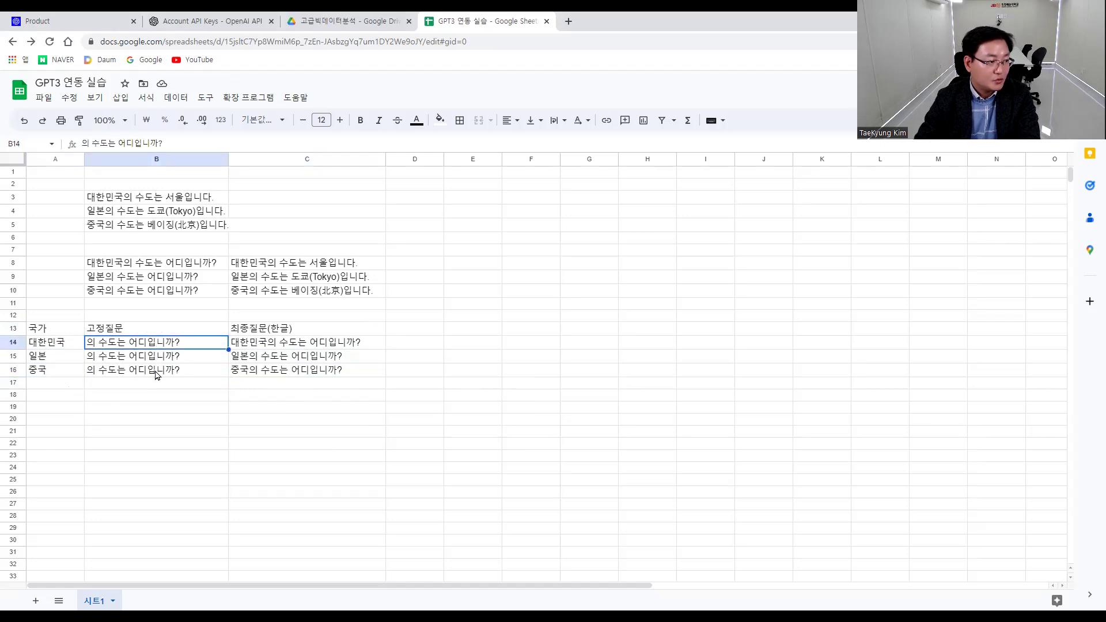
left_click(157, 374, "shift")
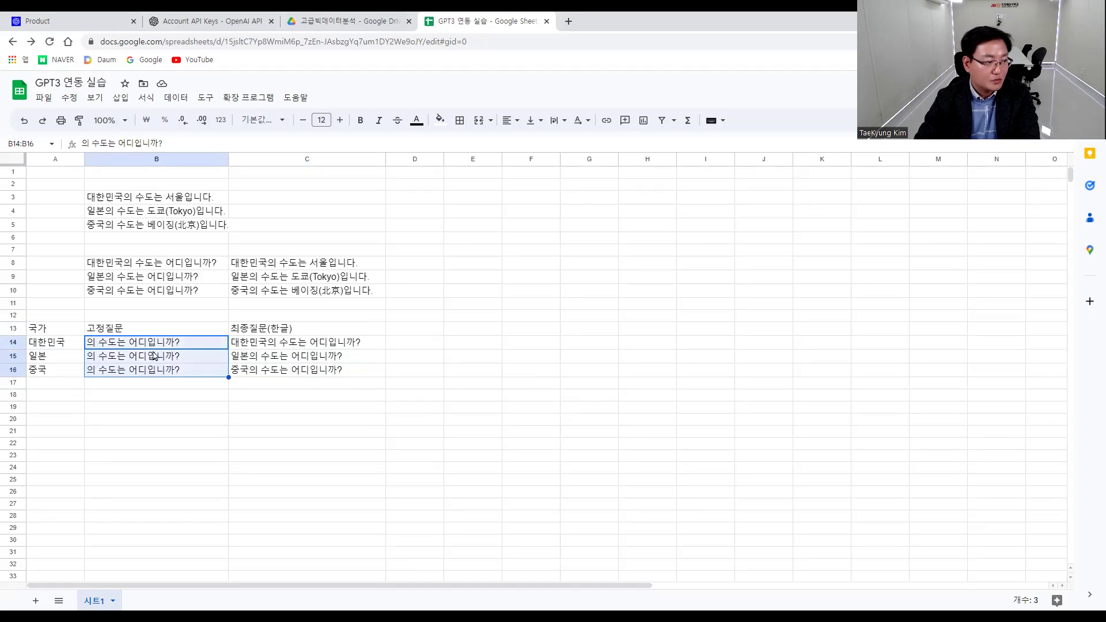
left_click(64, 374)
left_click(155, 373)
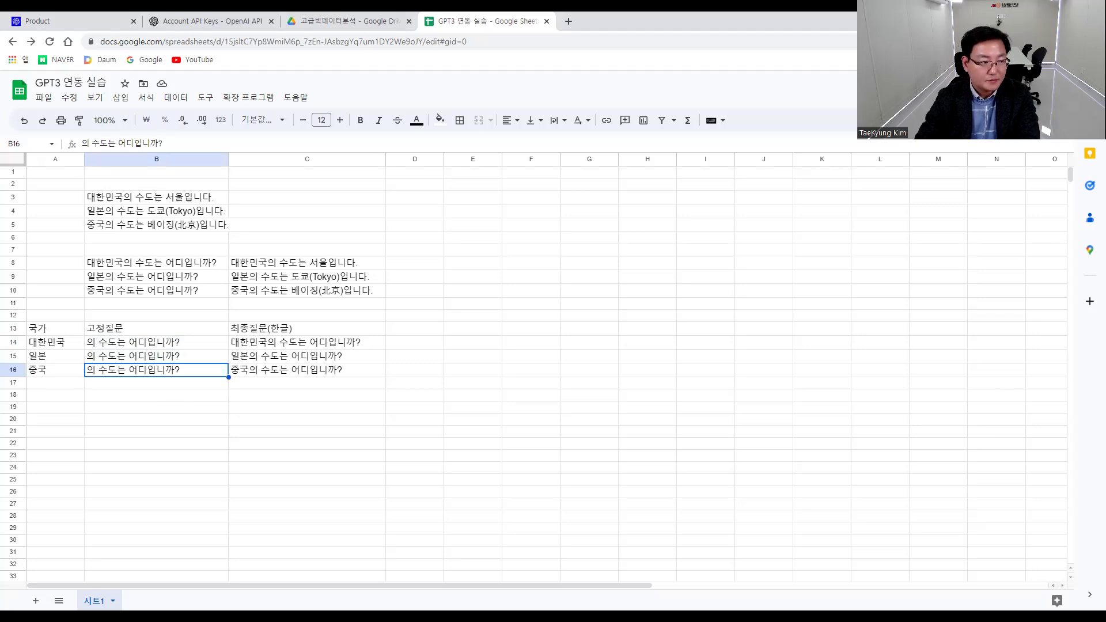
left_click(416, 333)
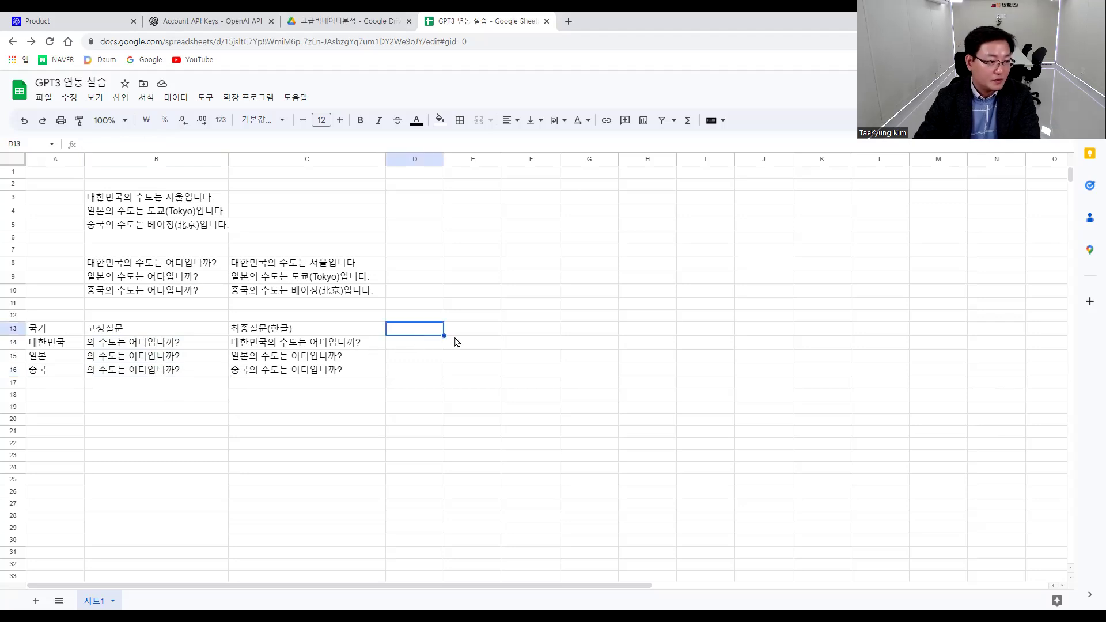
Add the column header 답변(한글) in cell D13.
type("최")
key("BackSpace")
type("답벼(한글)")
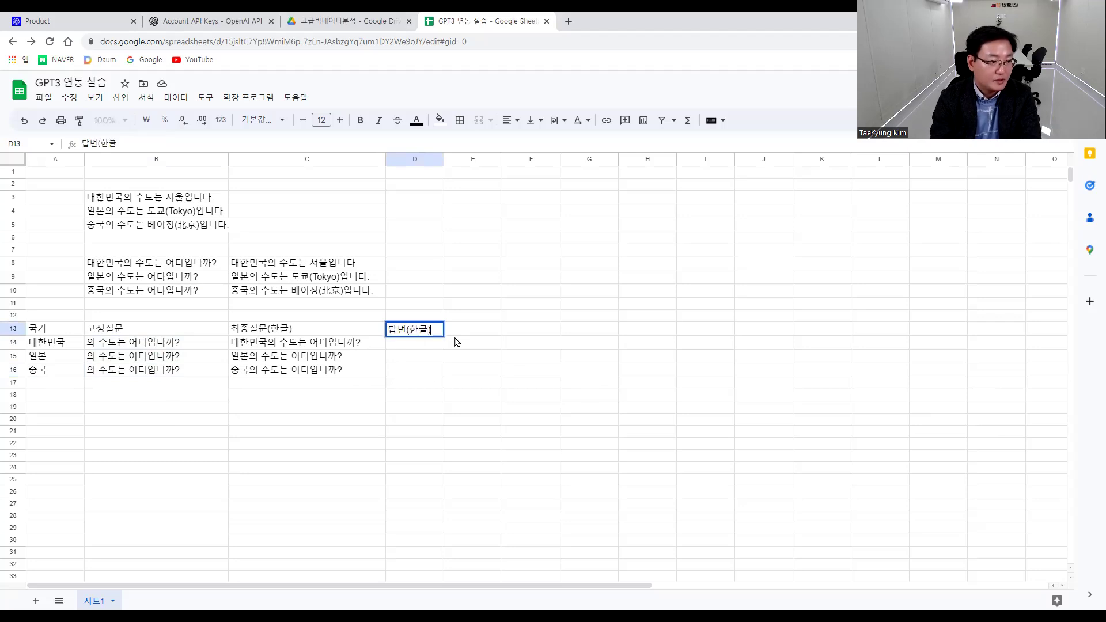
Answer the final questions with the formula =gpt(C14) in D14, fill it down to D16, and widen column D.
left_click(420, 345)
type("=gpt(")
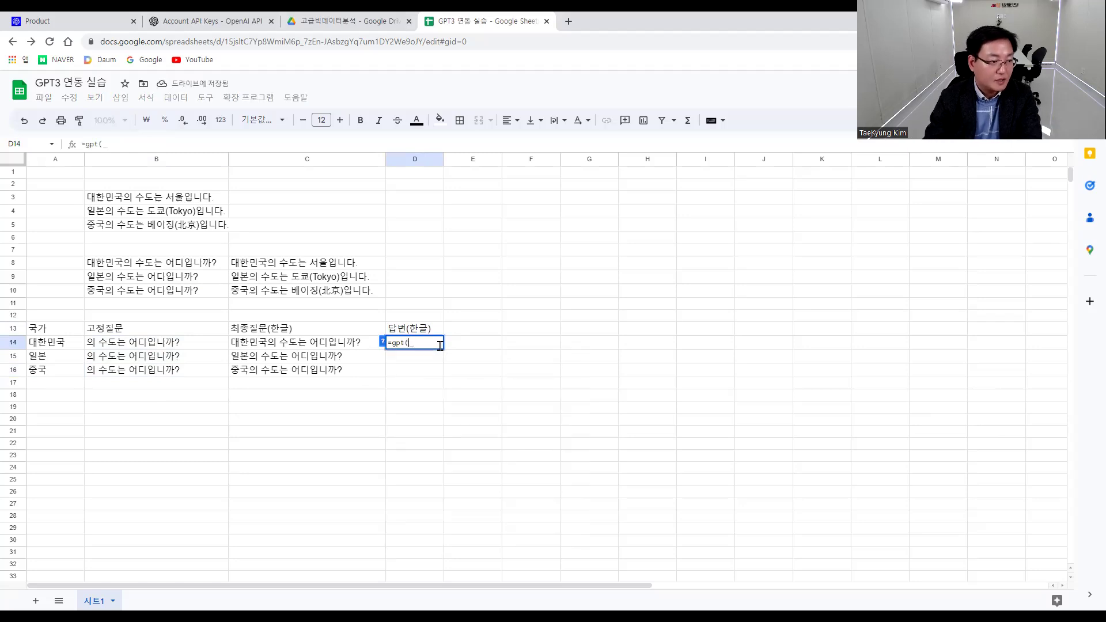
left_click(342, 344)
type(")")
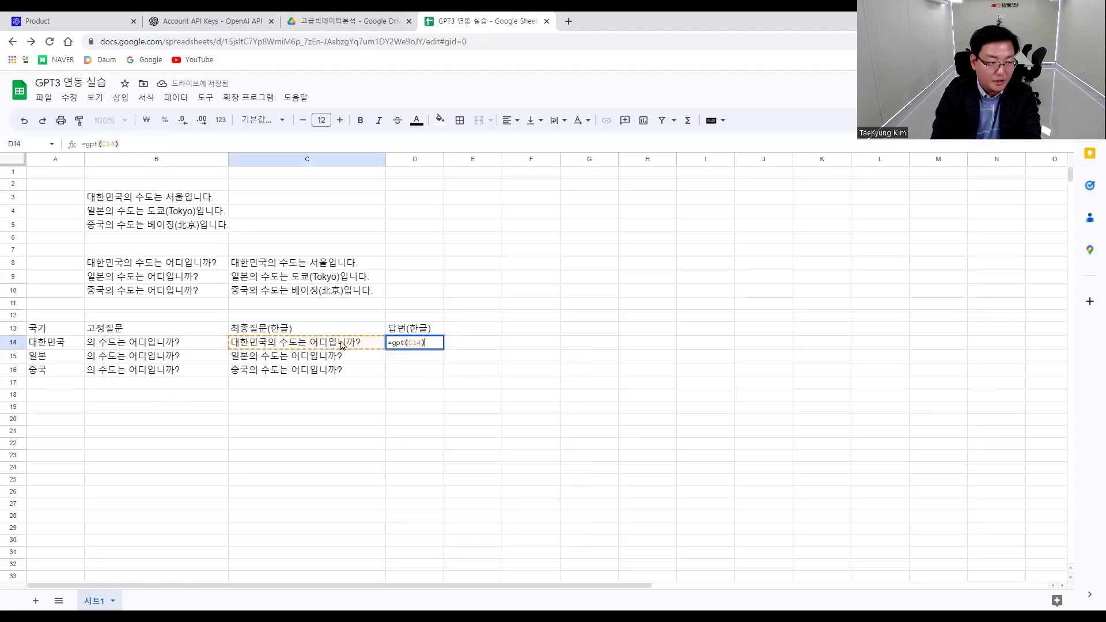
key("Return")
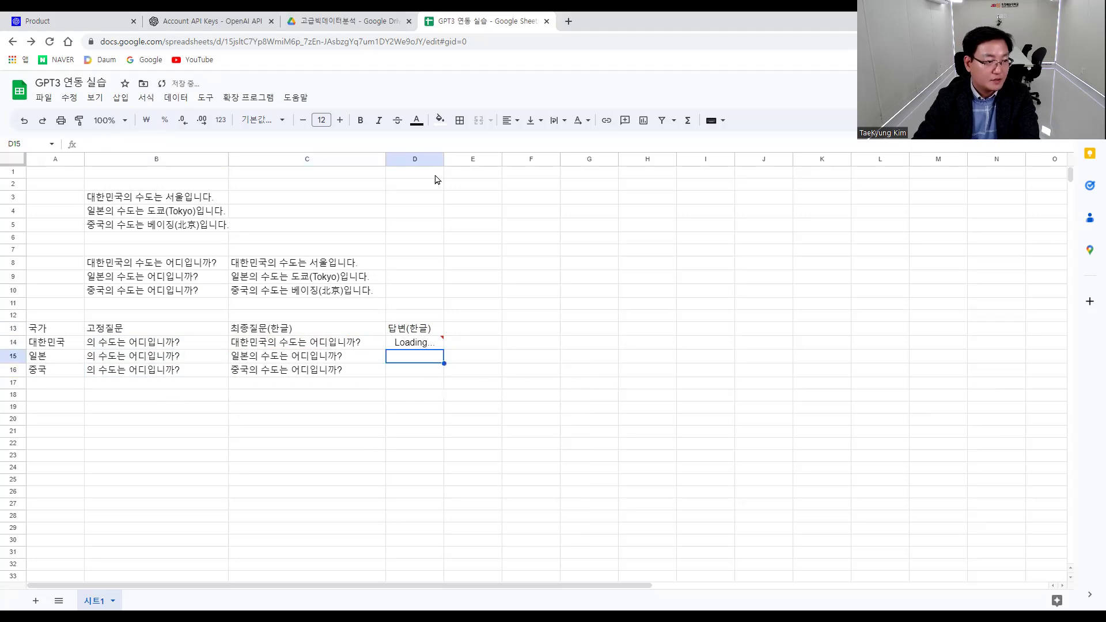
left_click(432, 345)
left_click_drag(445, 349, 444, 370)
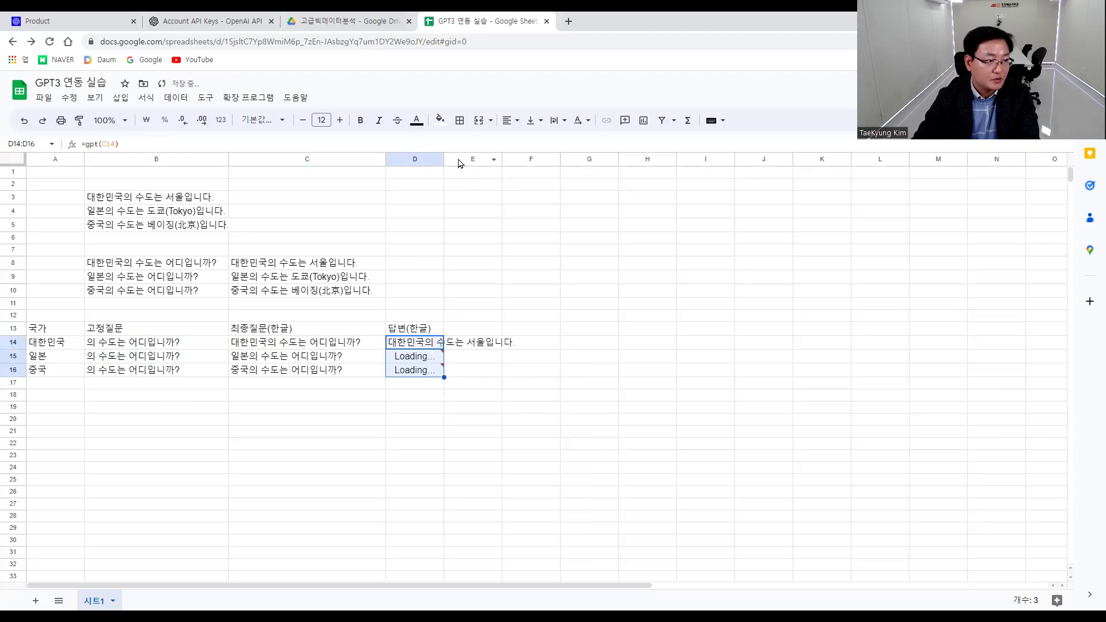
left_click_drag(444, 159, 520, 159)
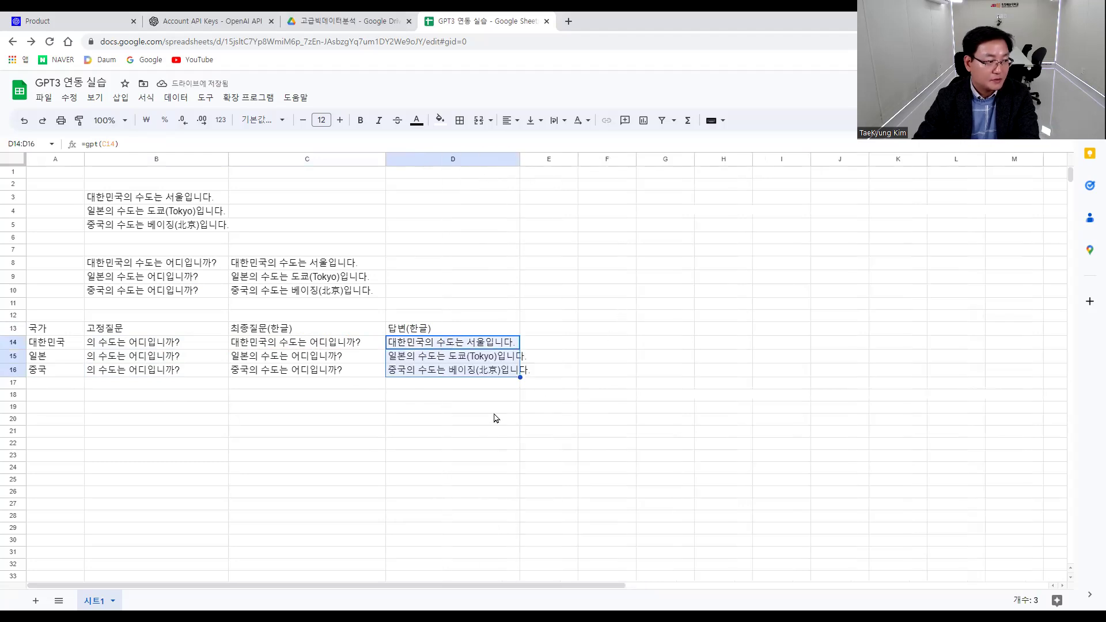
left_click(178, 408)
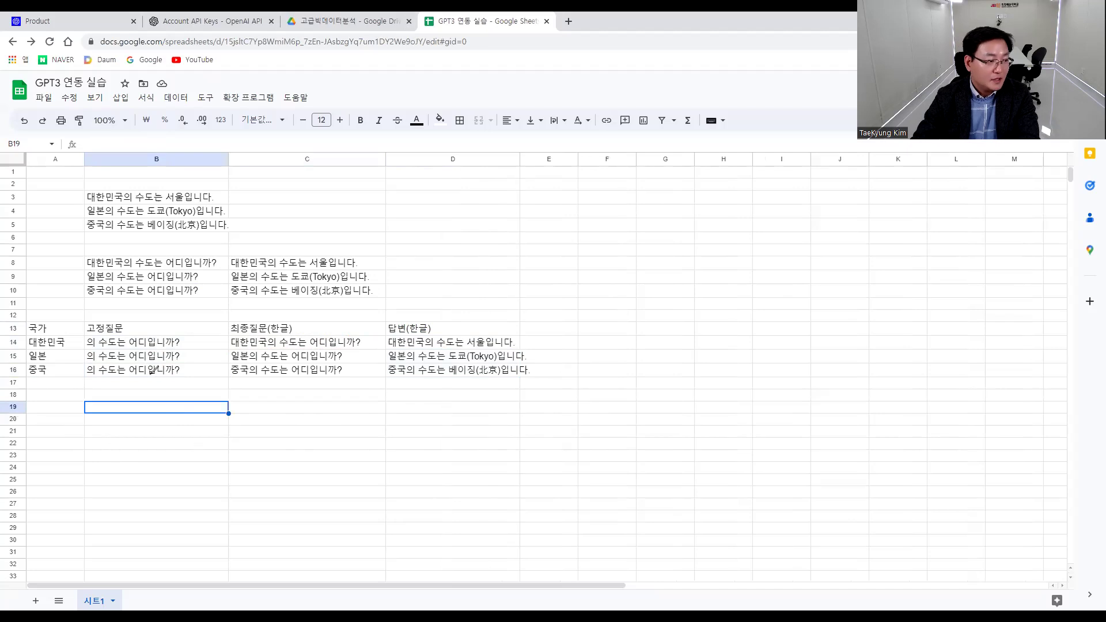
mouse_move(76, 359)
left_mouse_down()
mouse_move(168, 331)
mouse_move(195, 367)
mouse_move(112, 370)
left_mouse_up()
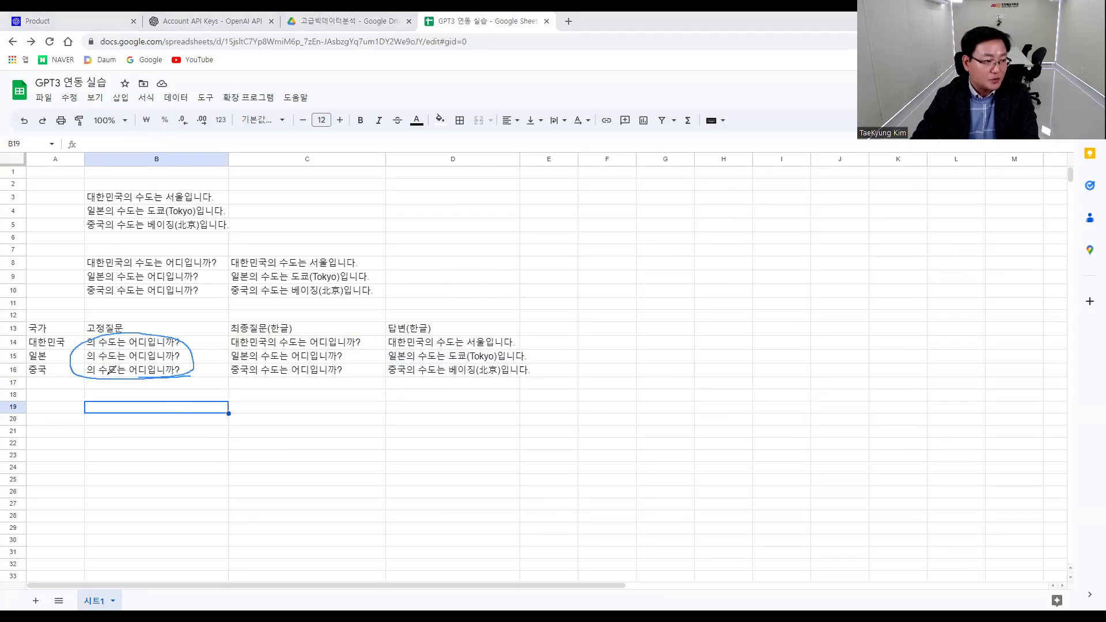
left_click_drag(175, 310, 175, 329)
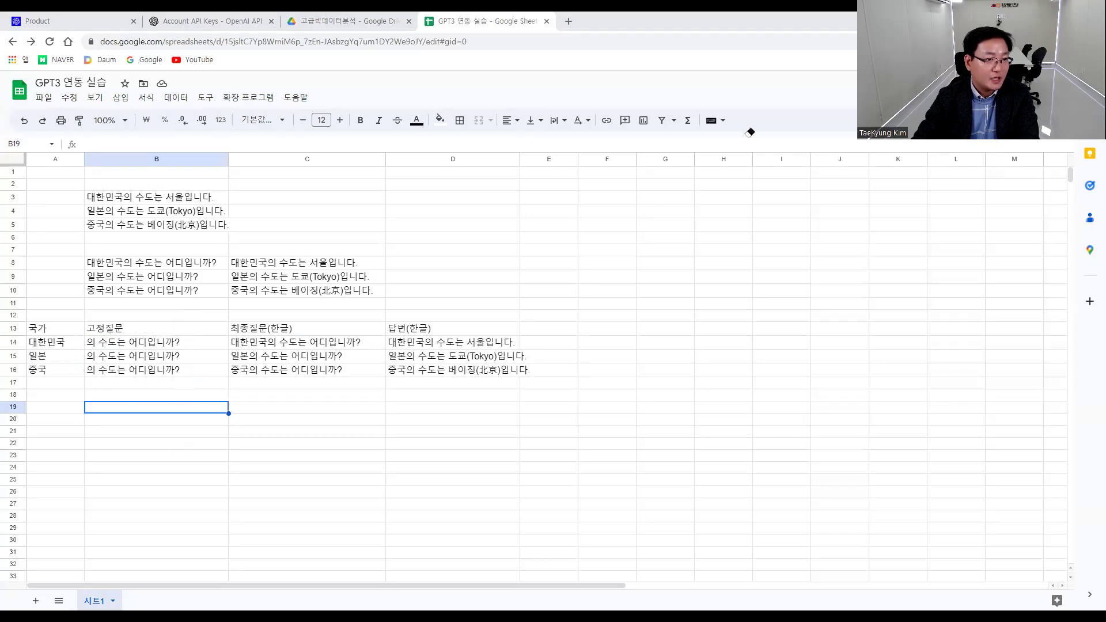
Enter the fixed question text 의 수도는 어디입니까? once in A19 and widen column A to fit it.
double_click(55, 411)
type("미")
key("BackSpace")
type("미국")
key("BackSpace")
key("BackSpace")
type("의")
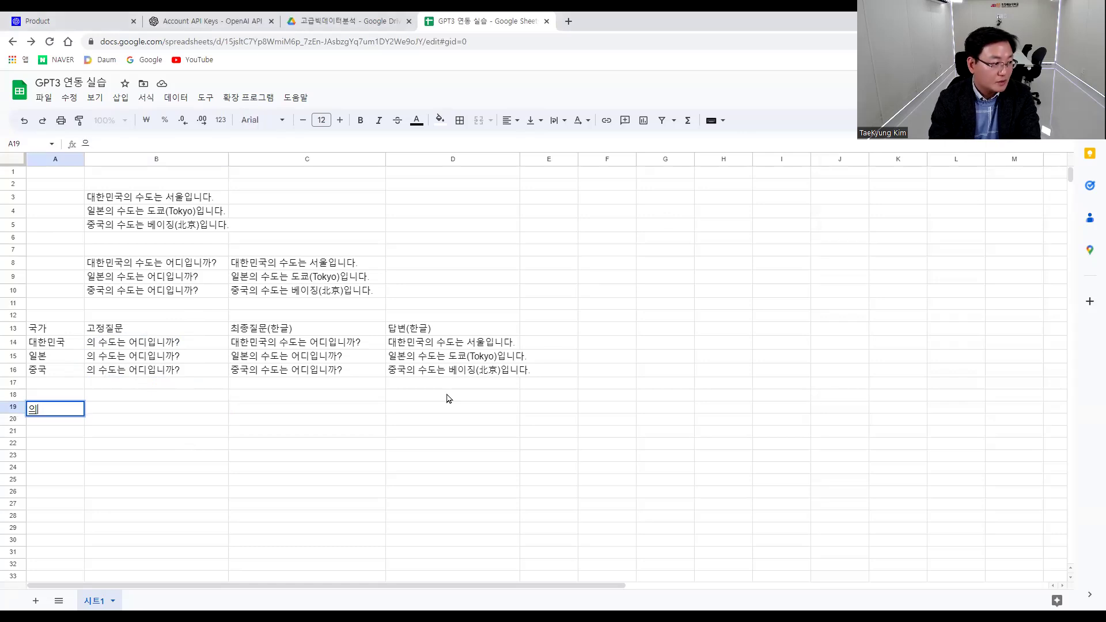
type(" 시")
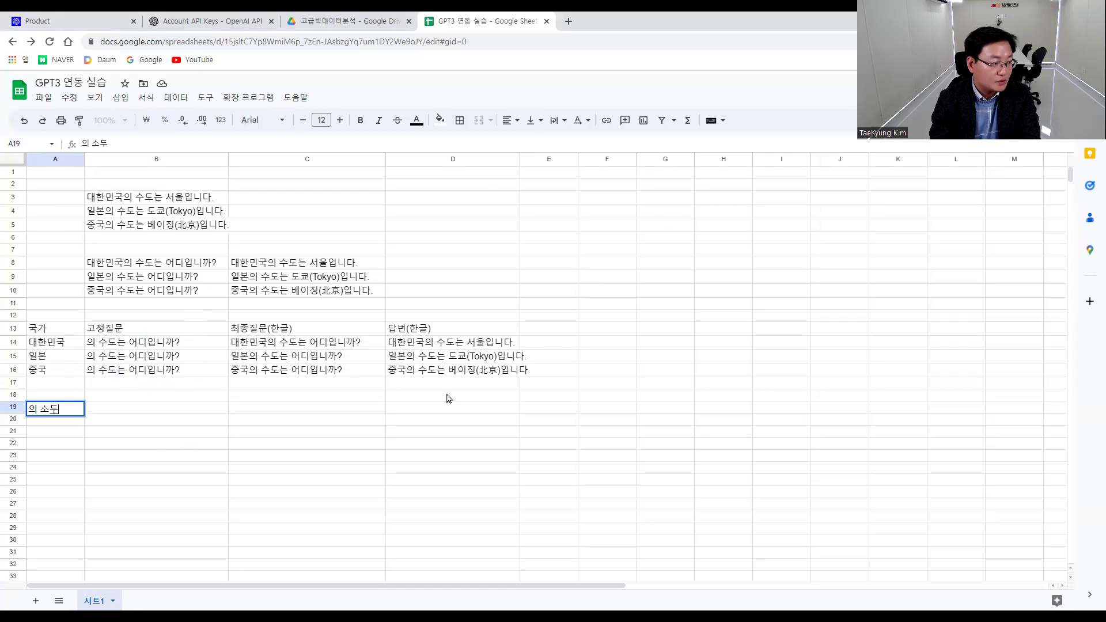
type("도는 어디입니")
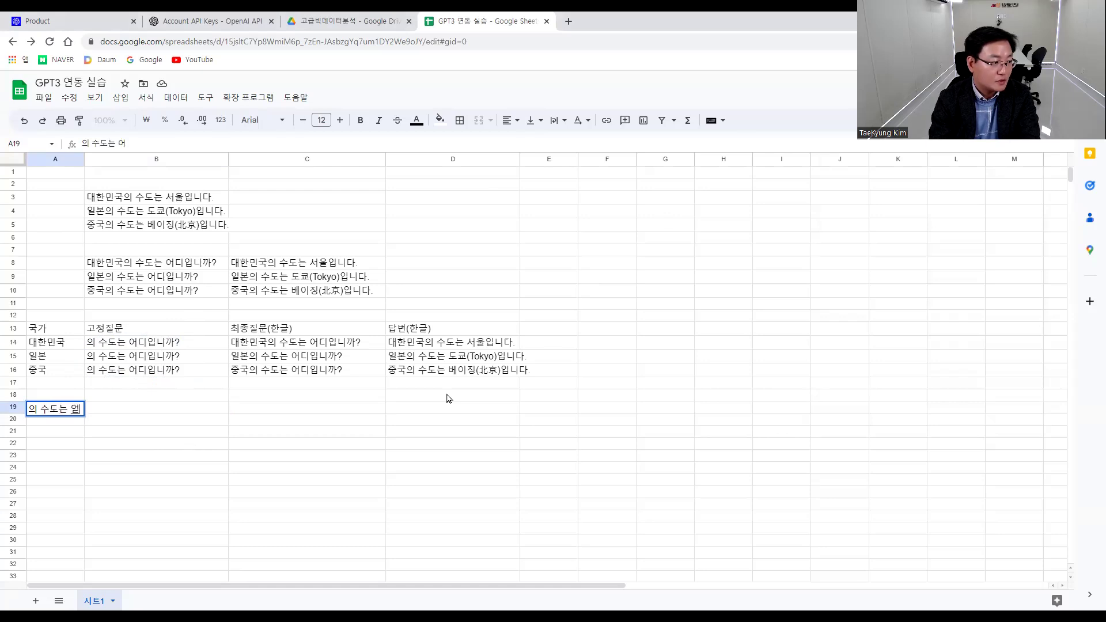
type("까?")
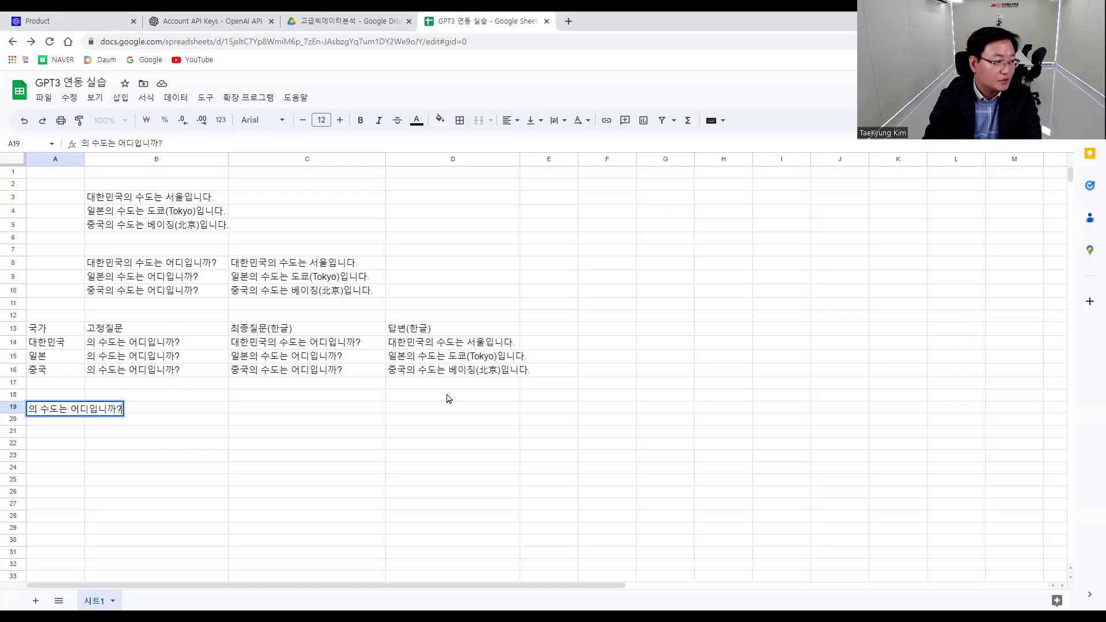
key("Return")
left_click(65, 410)
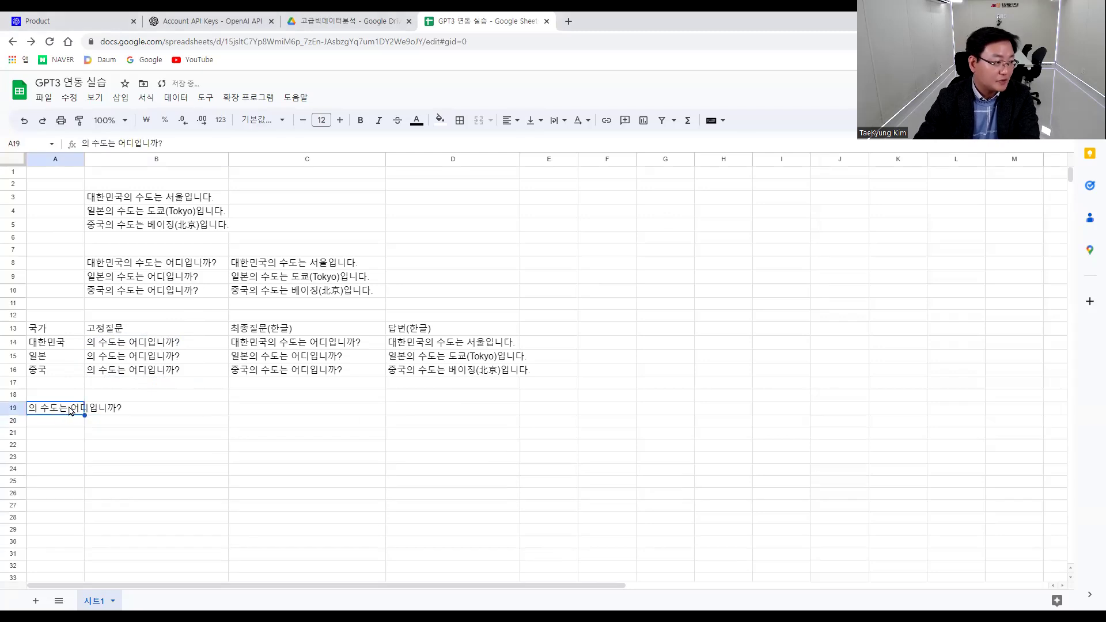
left_click_drag(84, 159, 148, 161)
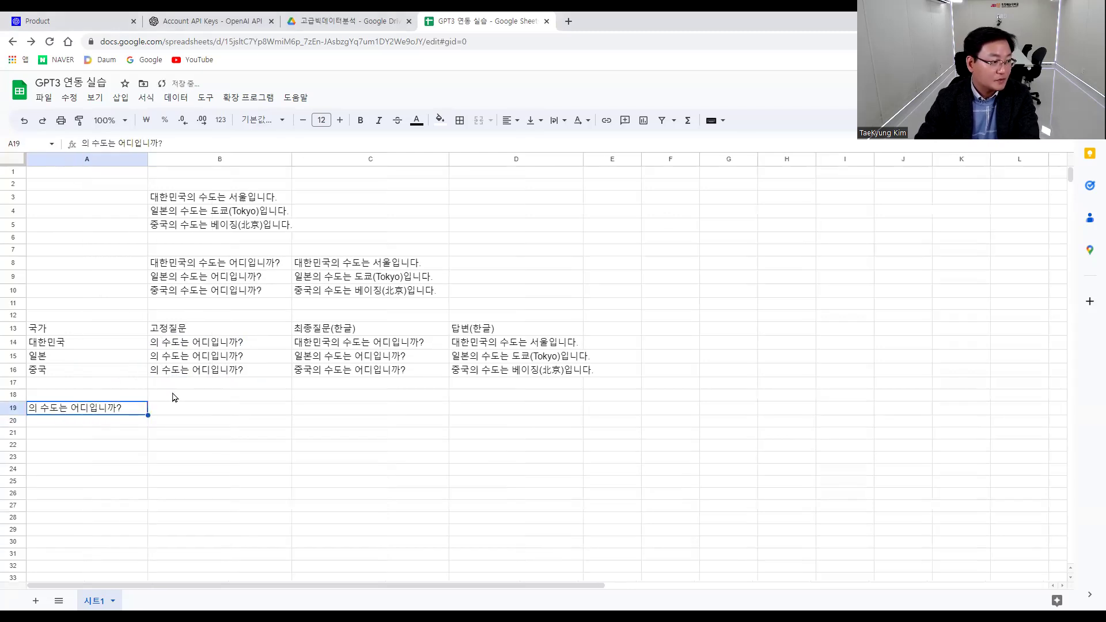
Enter the header 국가 in A21 and list the countries 대한민국, 일본 and 중국 in A22 to A24.
left_click(165, 422)
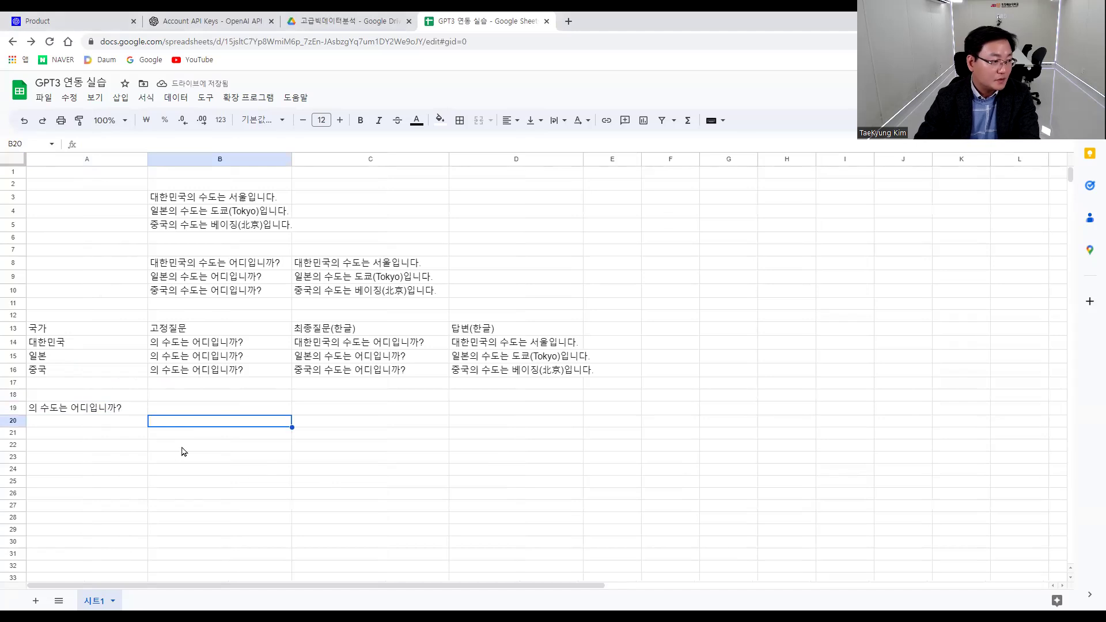
left_click(102, 426)
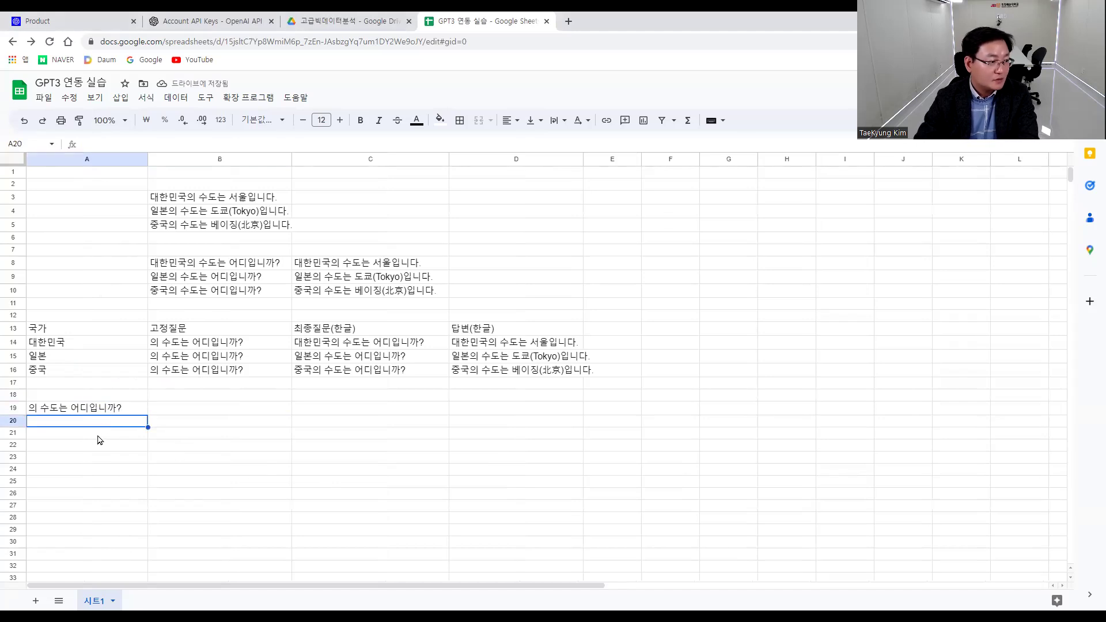
left_click(103, 436)
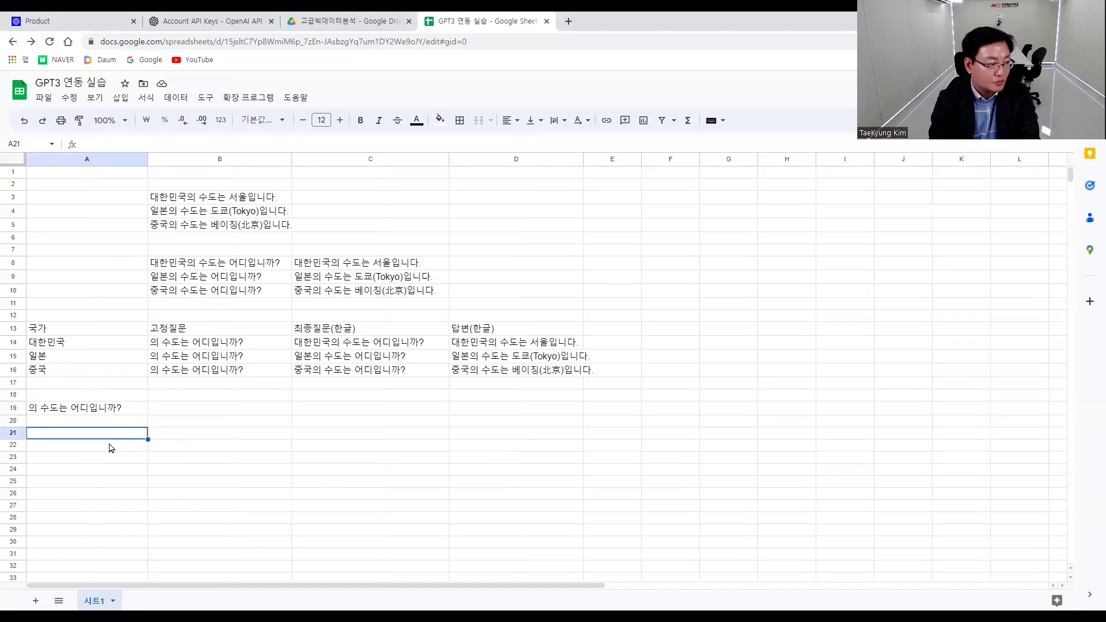
type("국가")
key("Return")
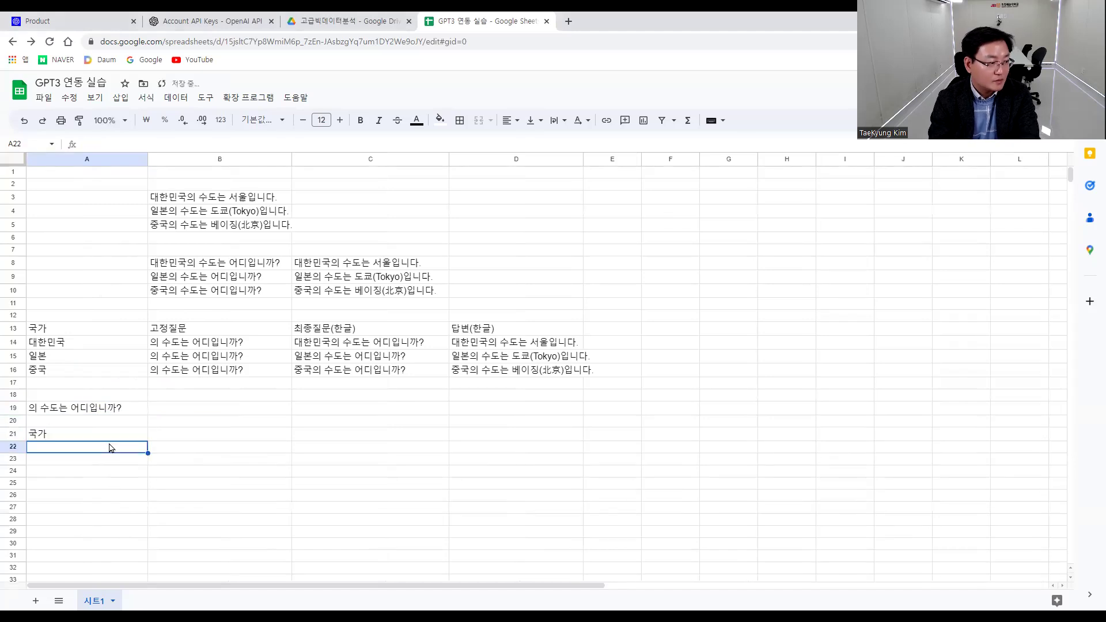
type("대한민ㄱ")
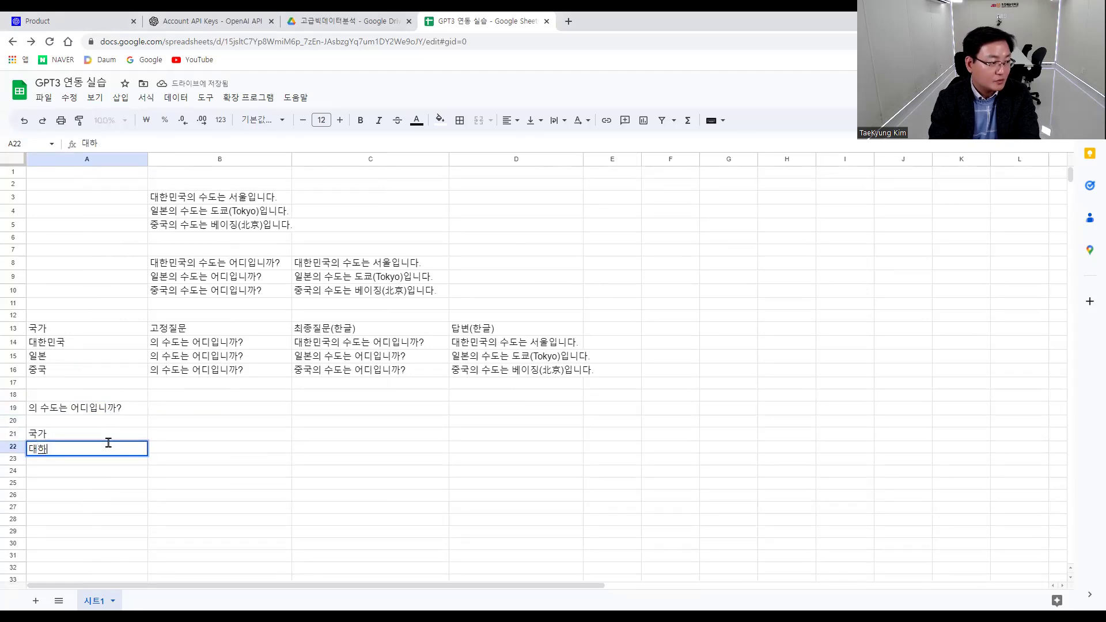
type("국")
key("Return")
type("일보ㄴ")
key("Return")
type("중국")
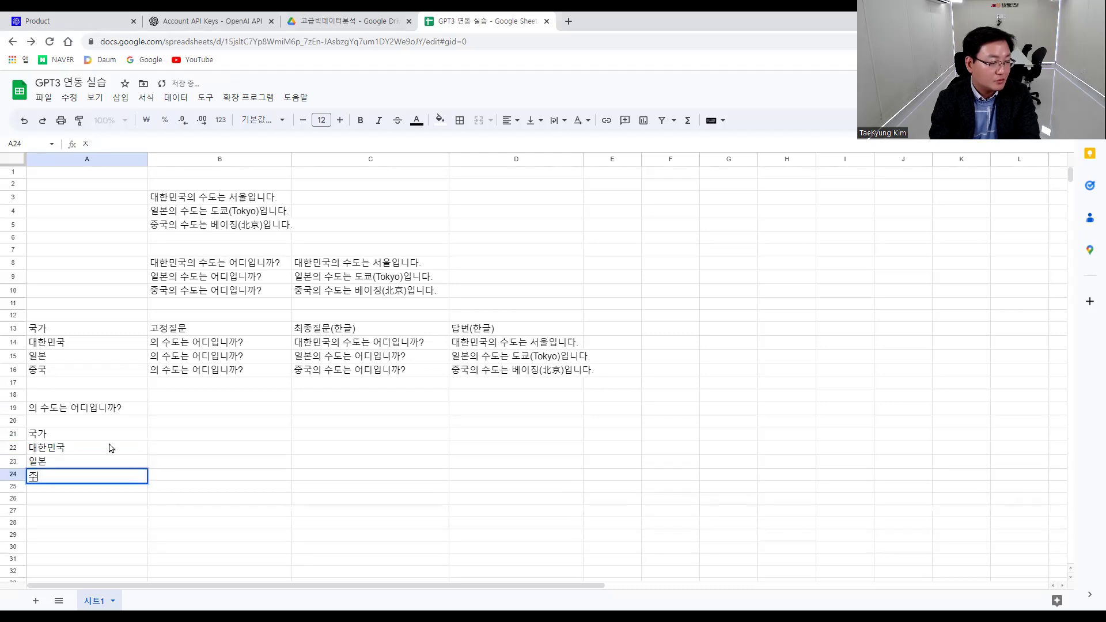
Add the column header 최종질문 in cell B21.
left_click(180, 439)
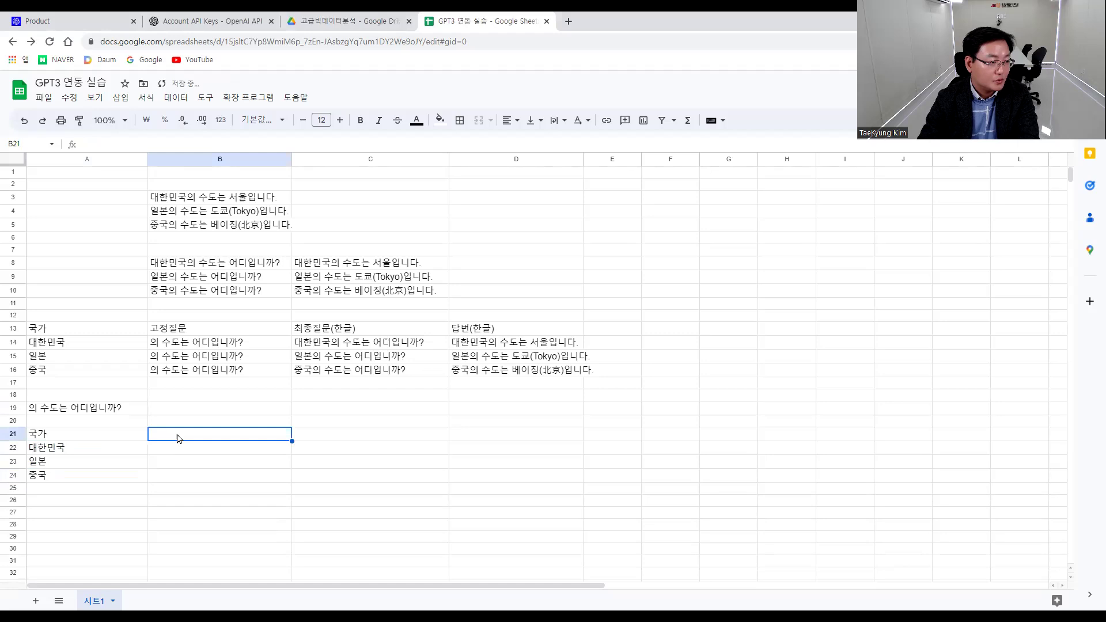
type("최종질")
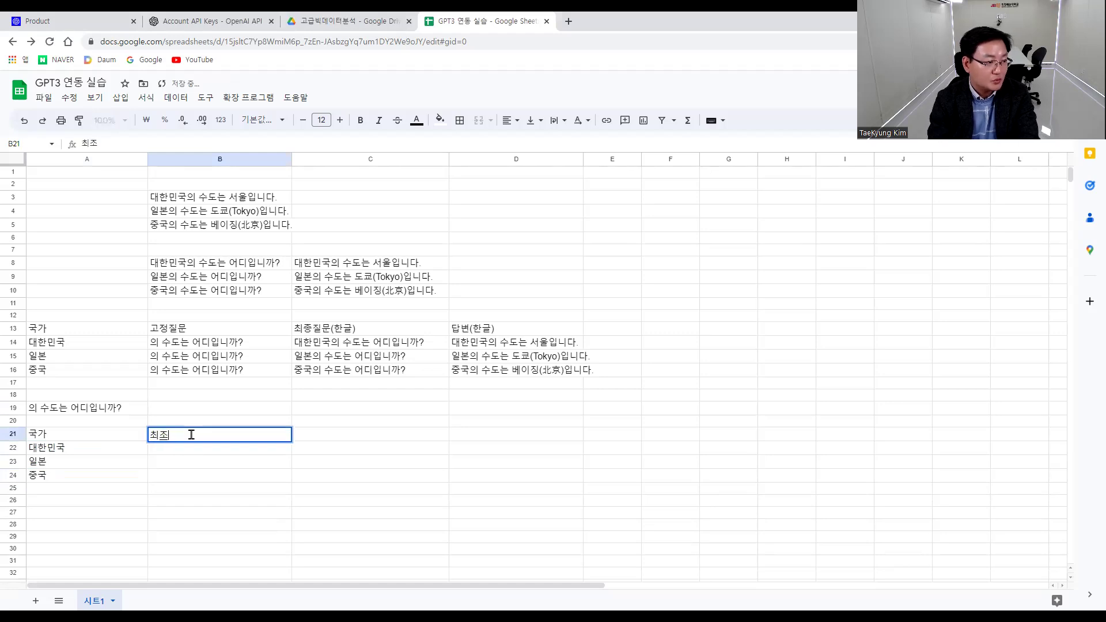
type("문")
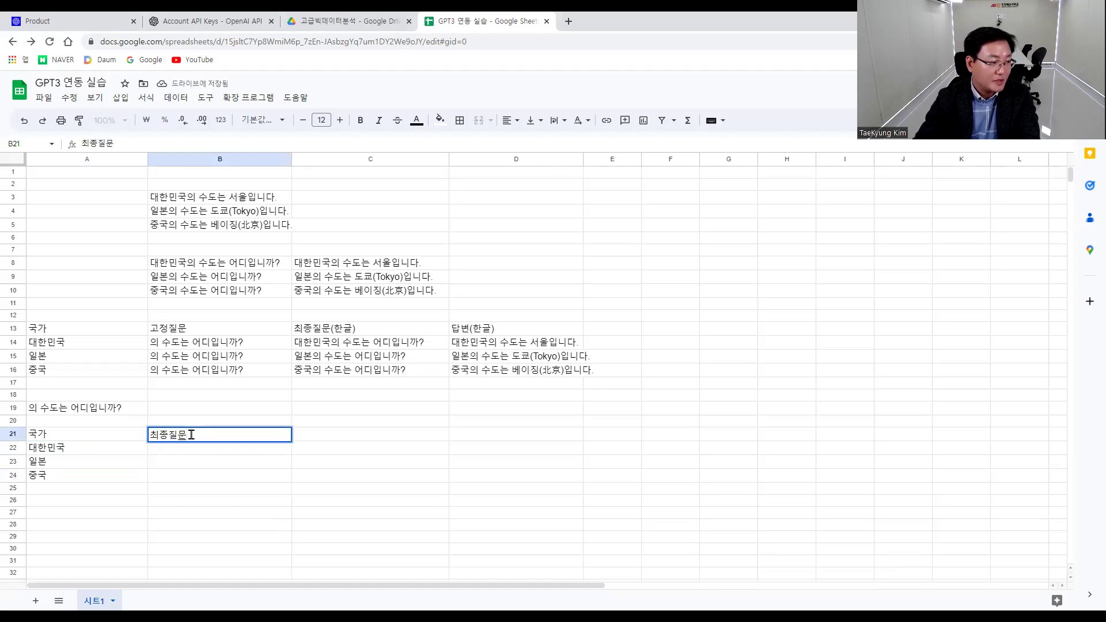
Start the formula =A22&A19 in B22 to join the country with the single fixed question.
left_click(204, 451)
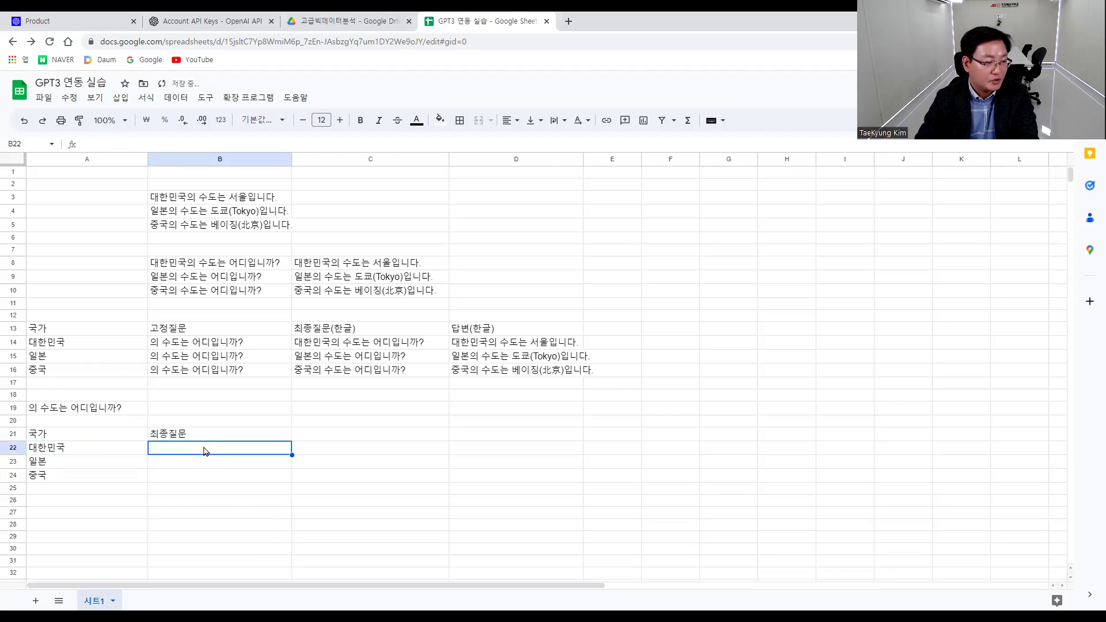
type("=")
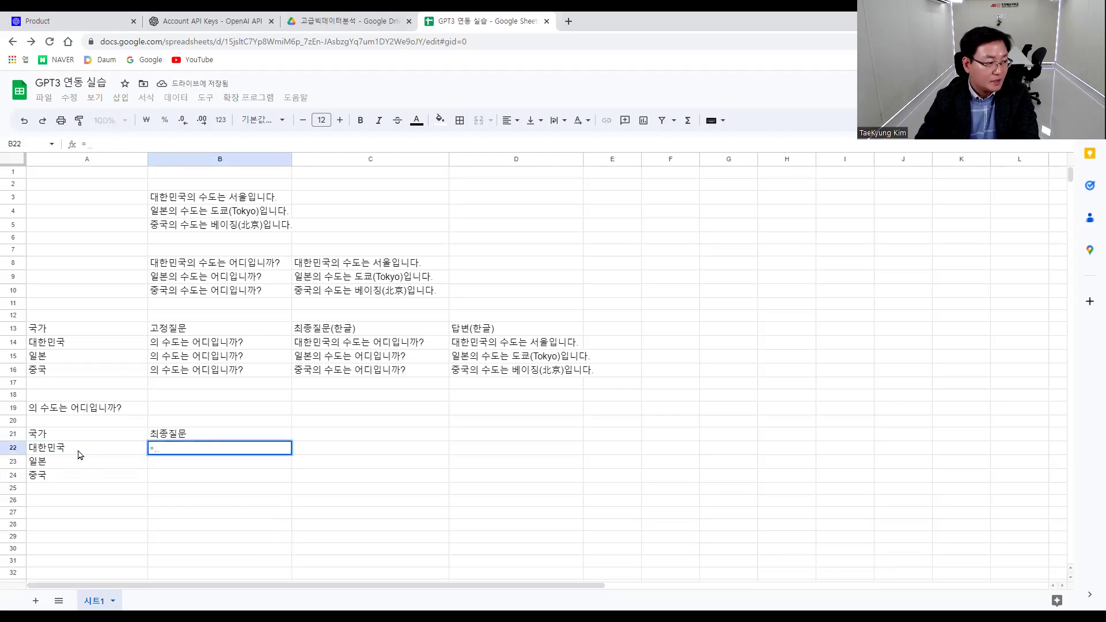
left_click(80, 455)
type("+")
key("BackSpace")
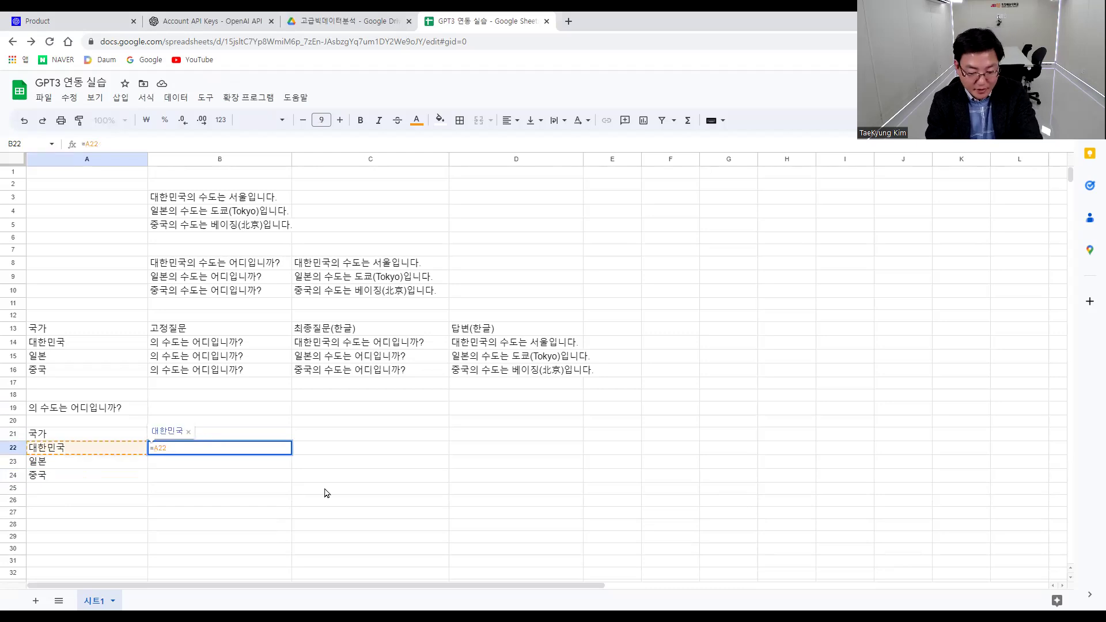
type("&")
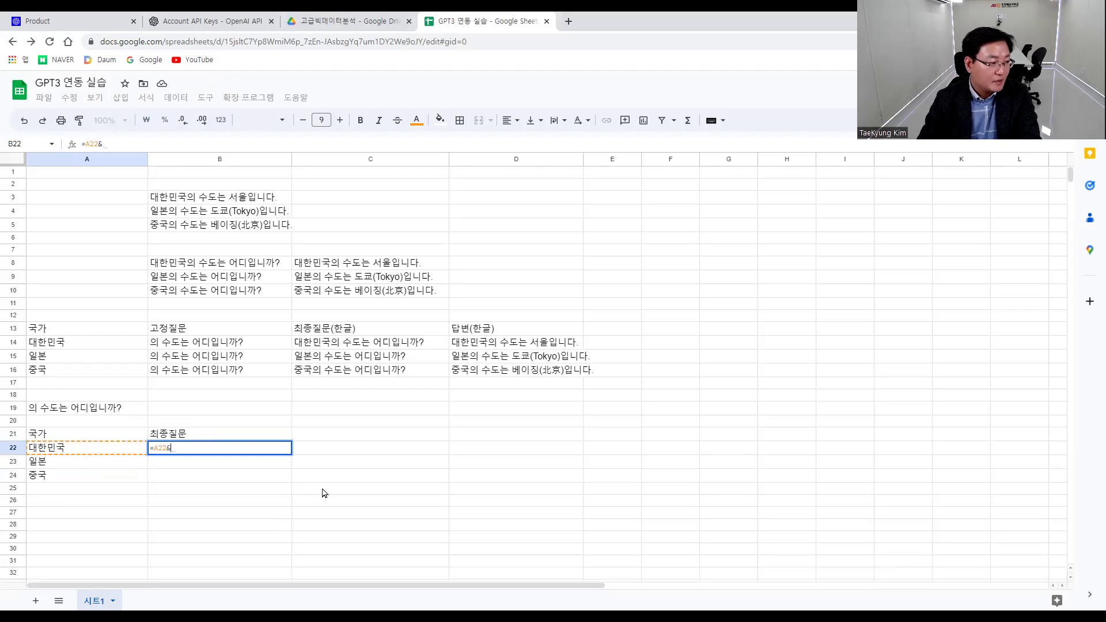
left_click(103, 410)
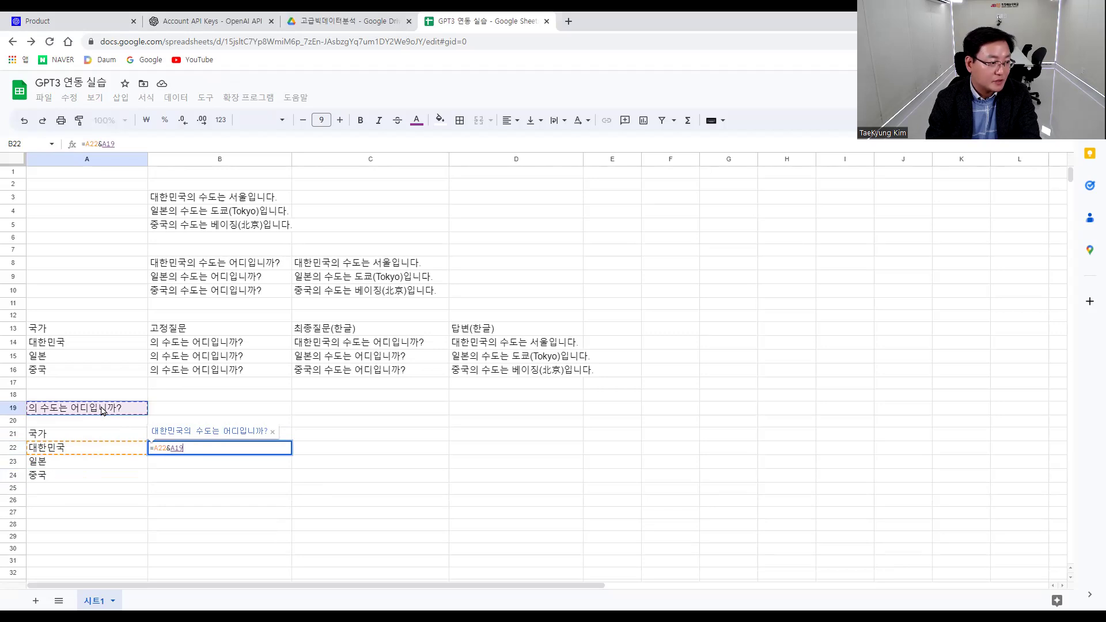
Make the fixed-question reference absolute so B22 reads =A22&$A$19, and fill the formula down to B24 with the autofill suggestion.
left_click_drag(171, 448, 175, 448)
key("Left")
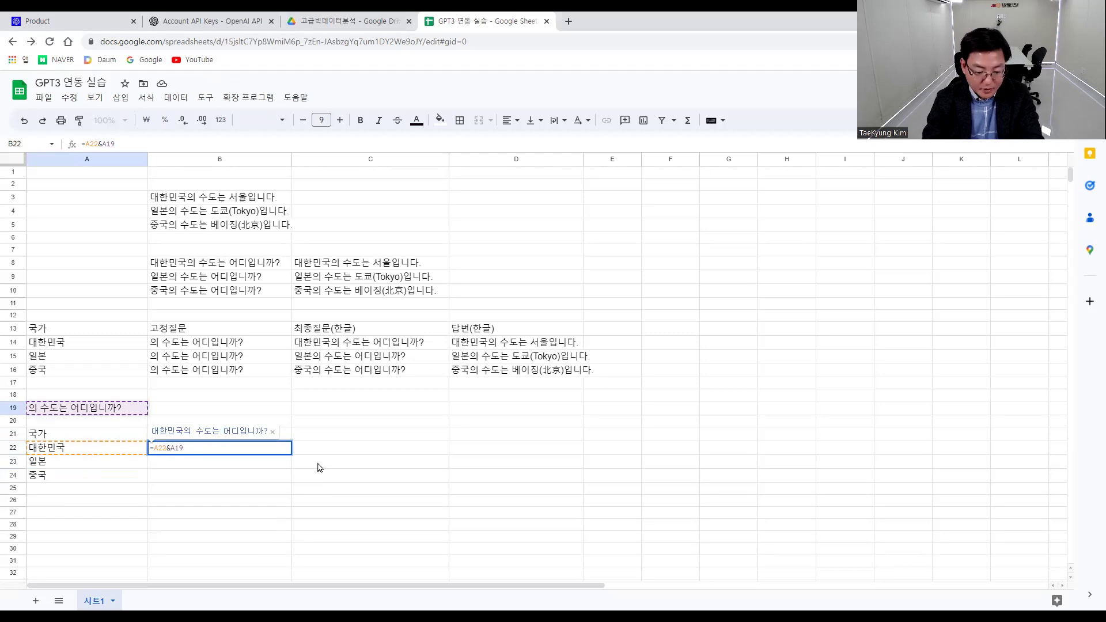
type("$A$")
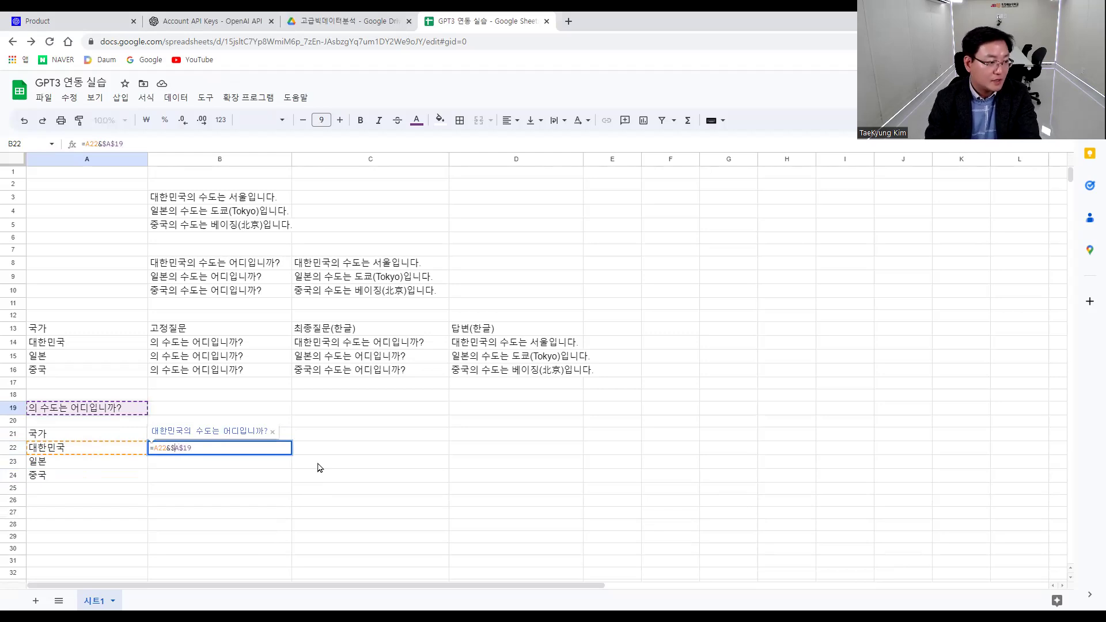
key("Right")
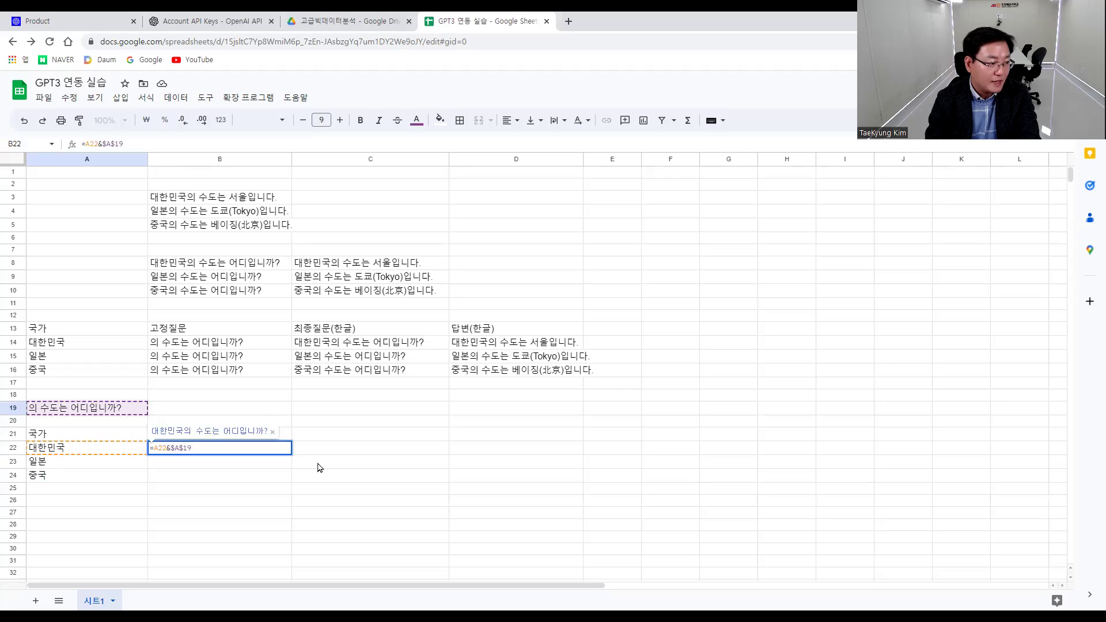
key("shift+Right")
key("End")
key("Return")
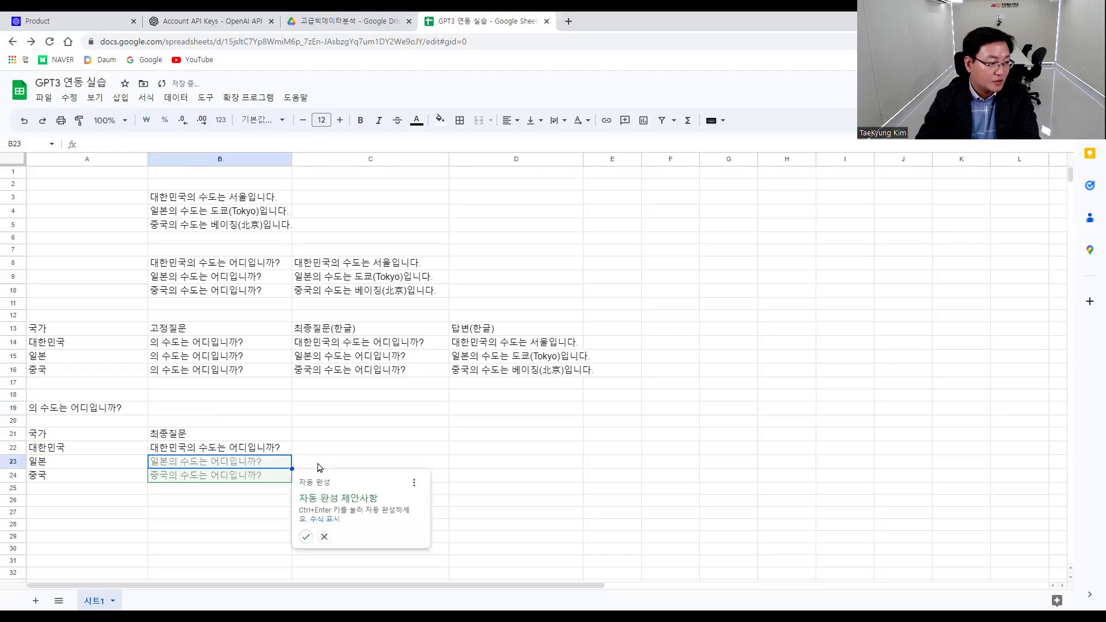
left_click(305, 537)
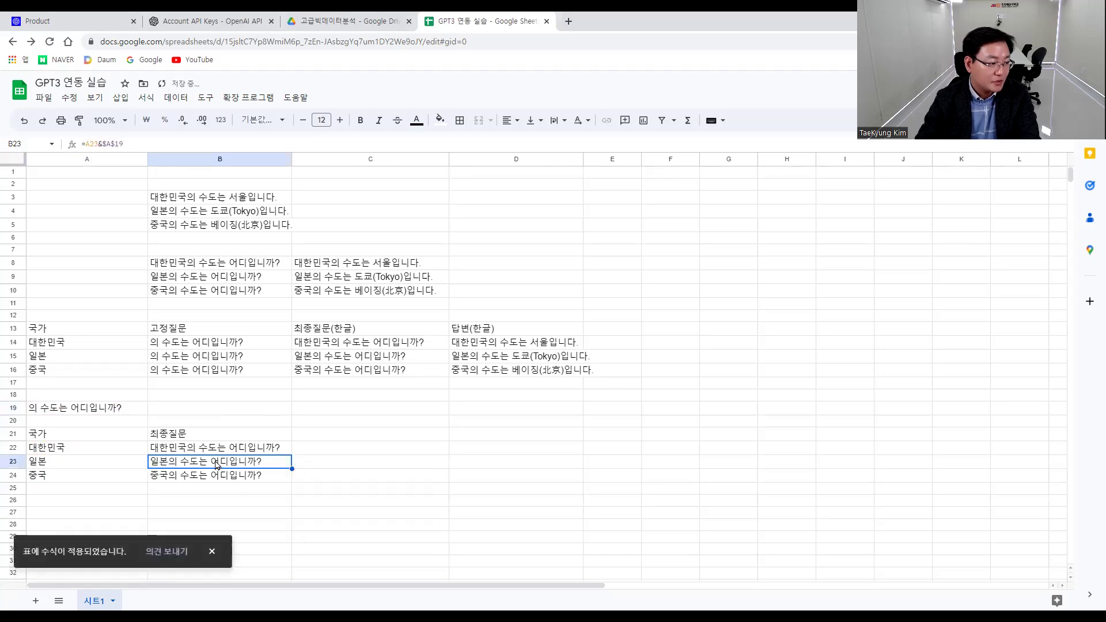
left_click(101, 410)
left_click_drag(224, 346, 226, 371)
left_click(86, 411)
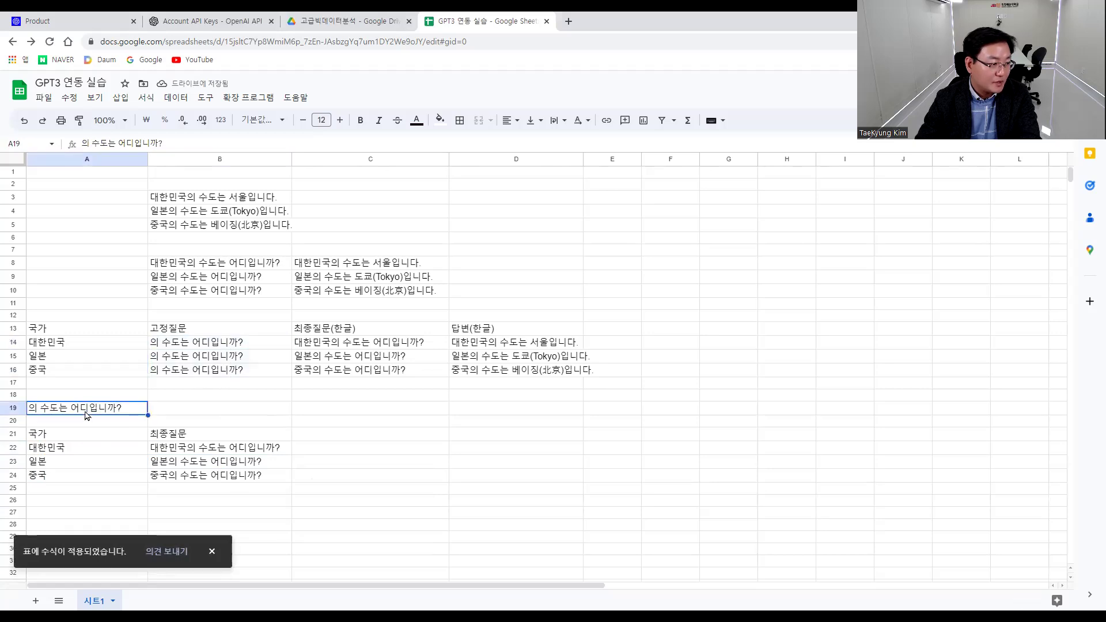
Reword the fixed question in A19 to "의 인구는 몇명입니까?".
left_click_drag(222, 453, 224, 481)
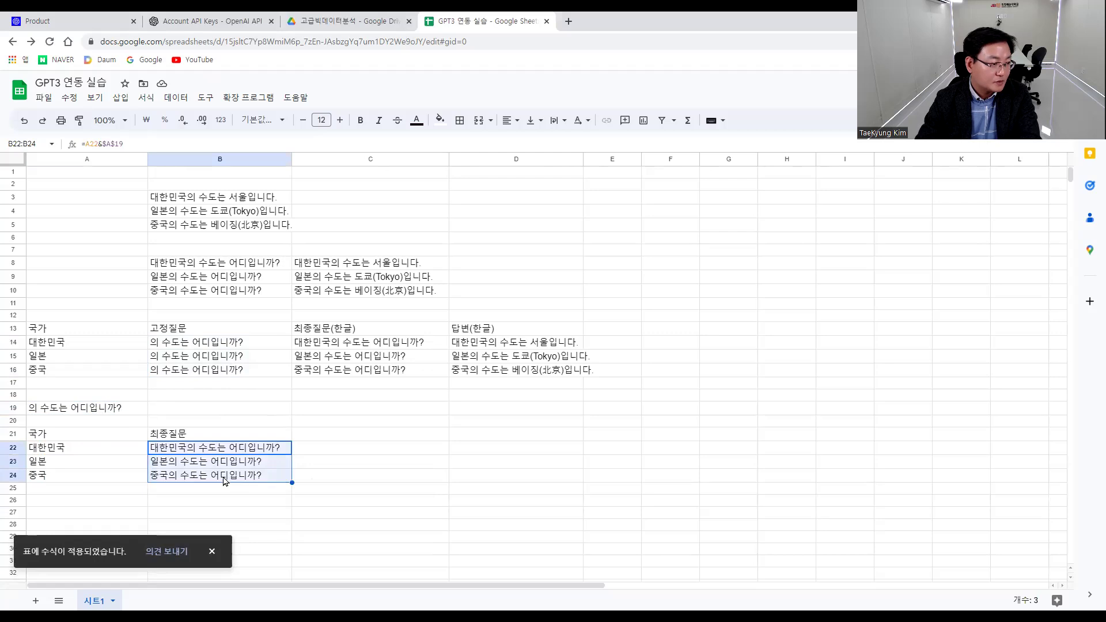
left_click(76, 411)
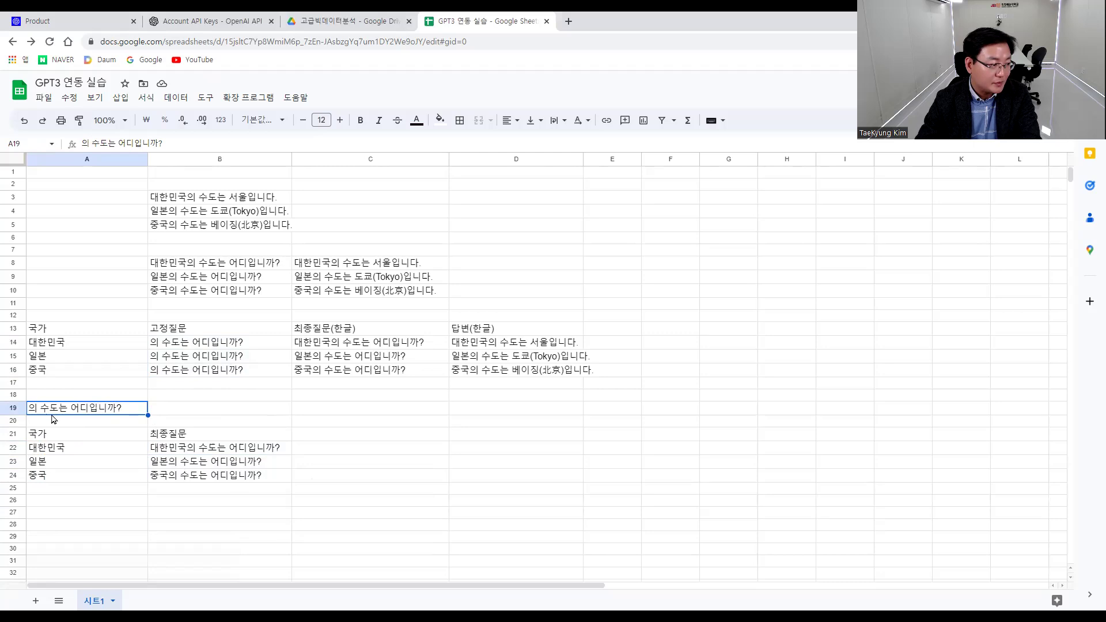
double_click(50, 409)
left_click_drag(40, 409, 55, 408)
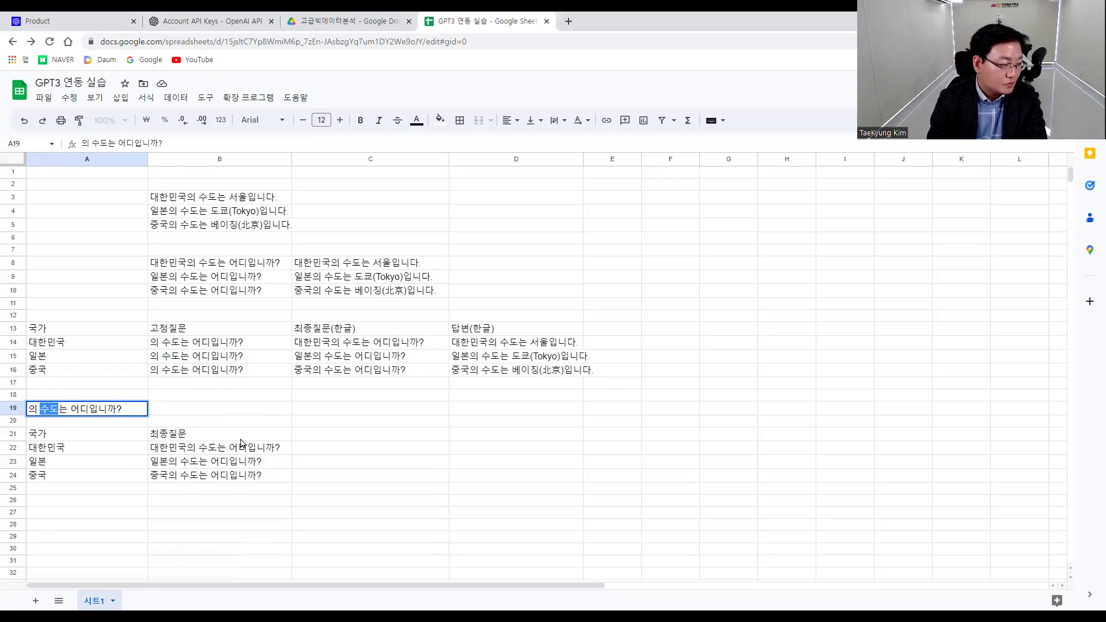
type("인구는 몇ㅁ")
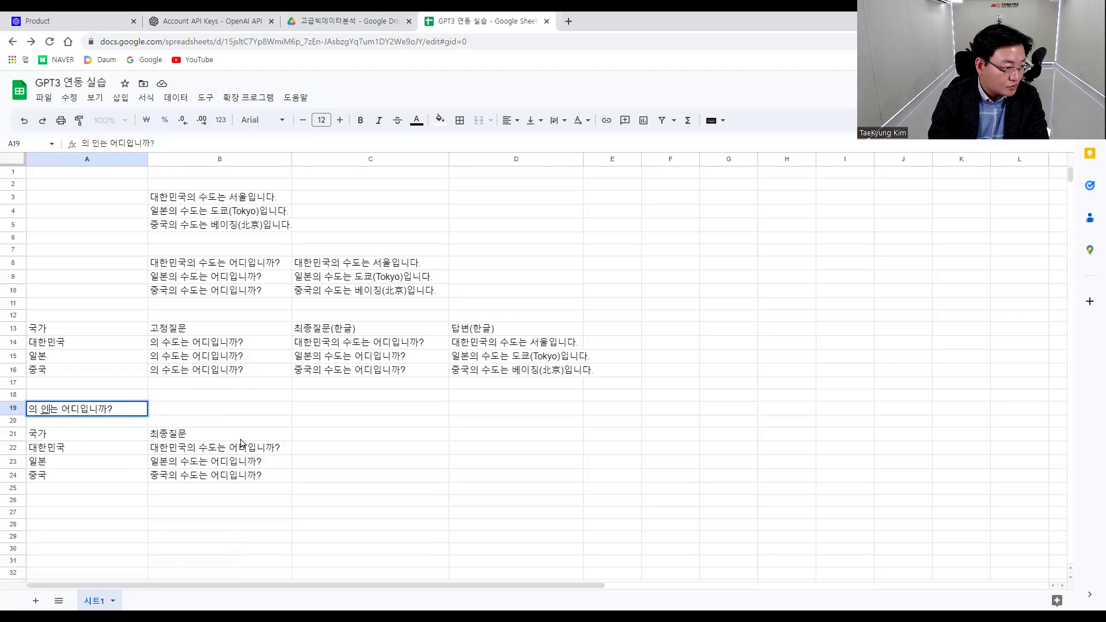
type("명이")
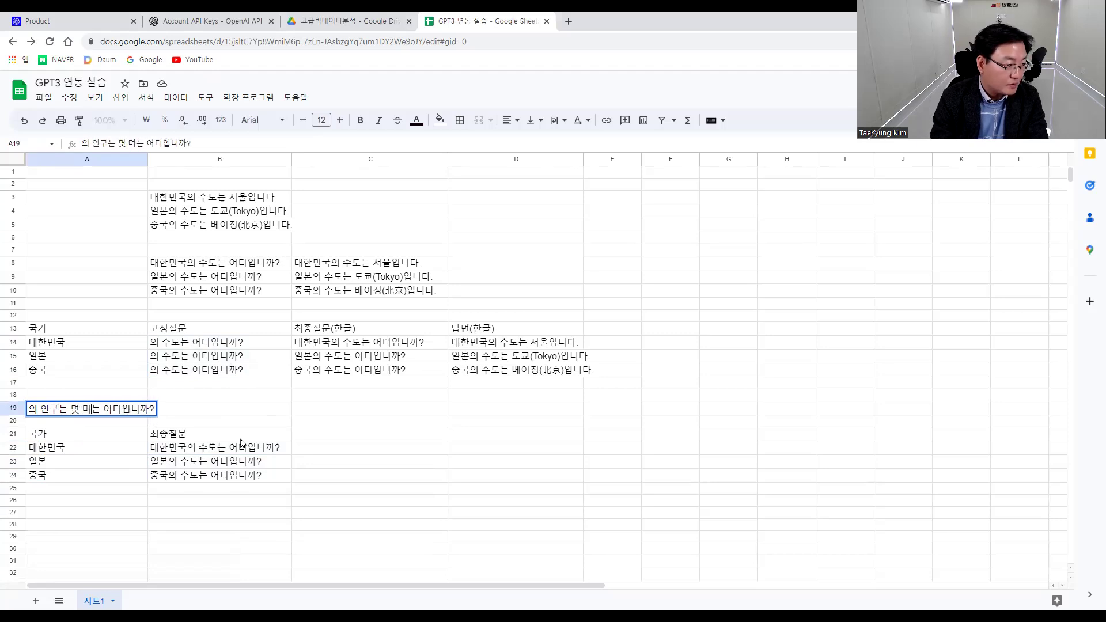
type("입니까?")
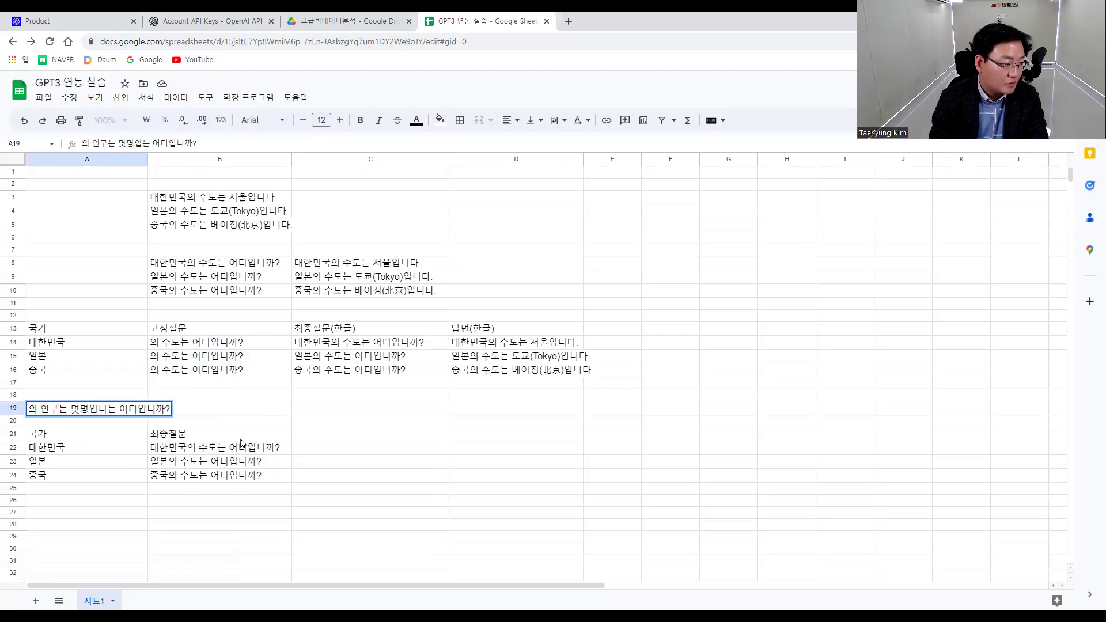
key("shift+End")
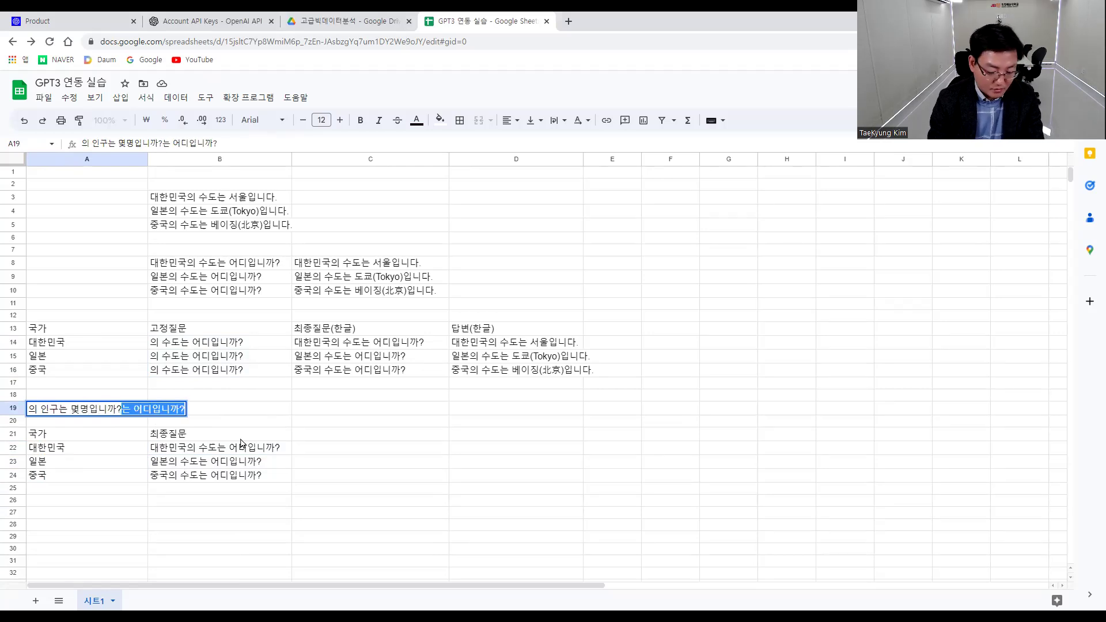
key("Delete")
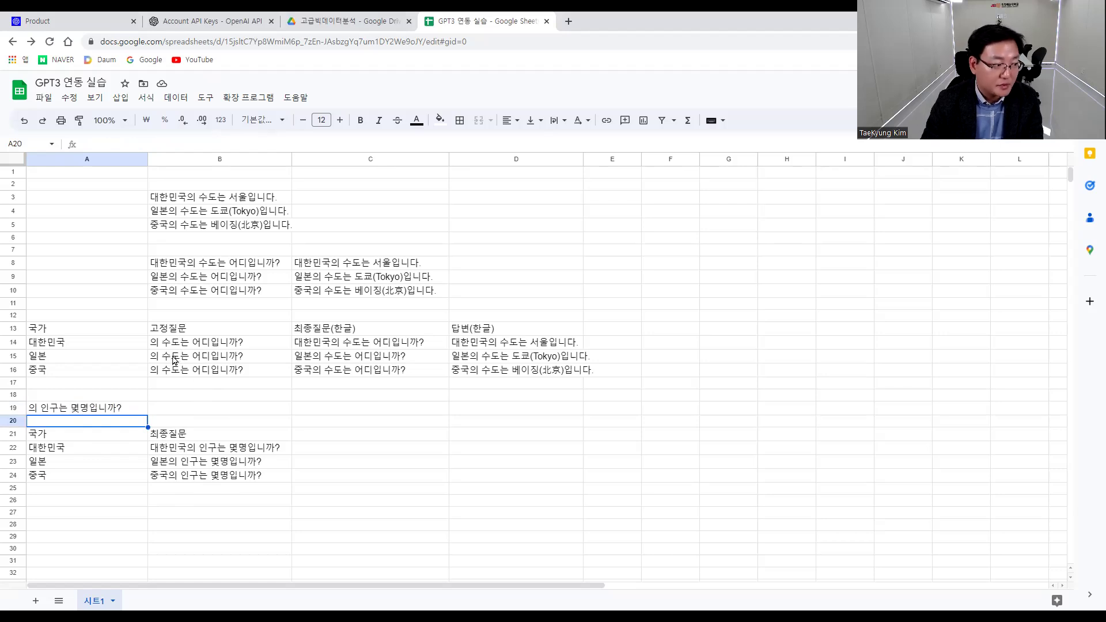
Restore the fixed question in A19 to "의 수도는 어디입니까?".
left_click(38, 409)
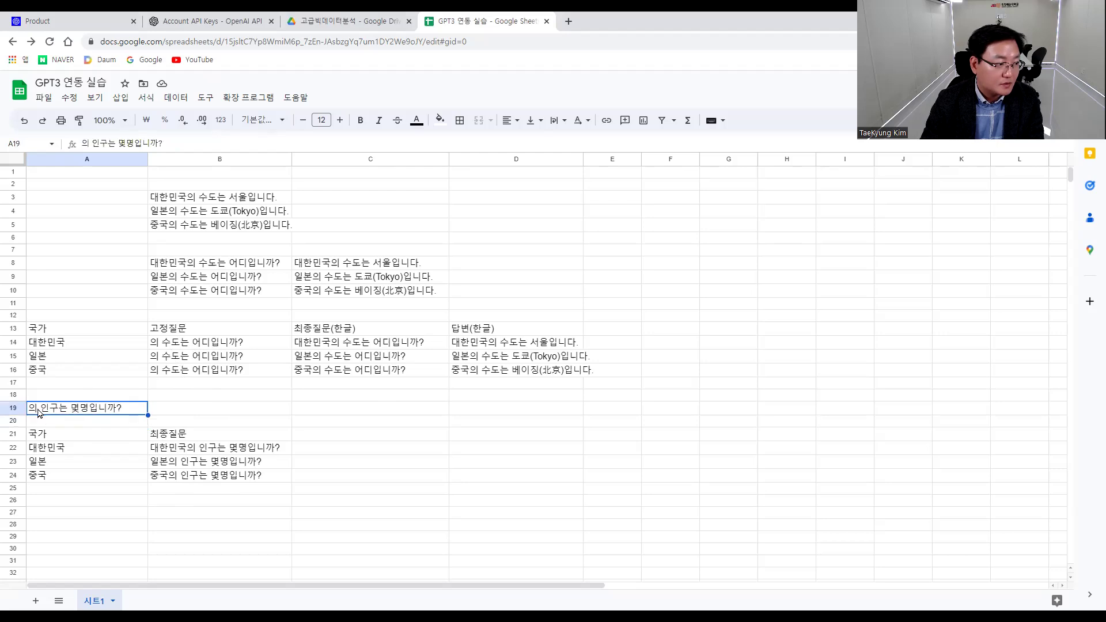
double_click(51, 408)
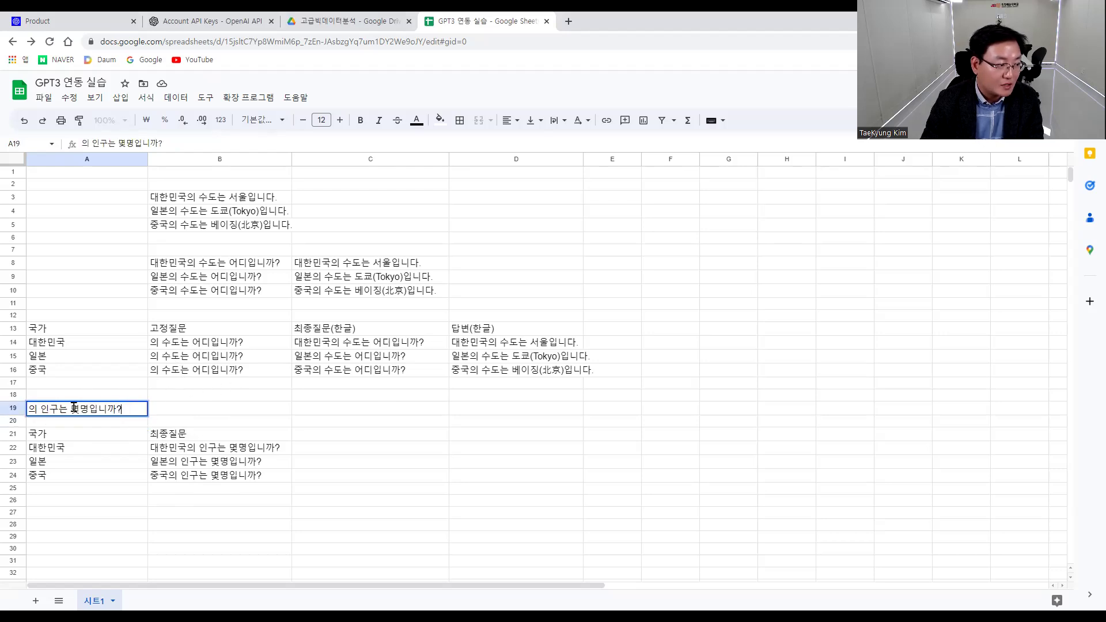
left_click(51, 410)
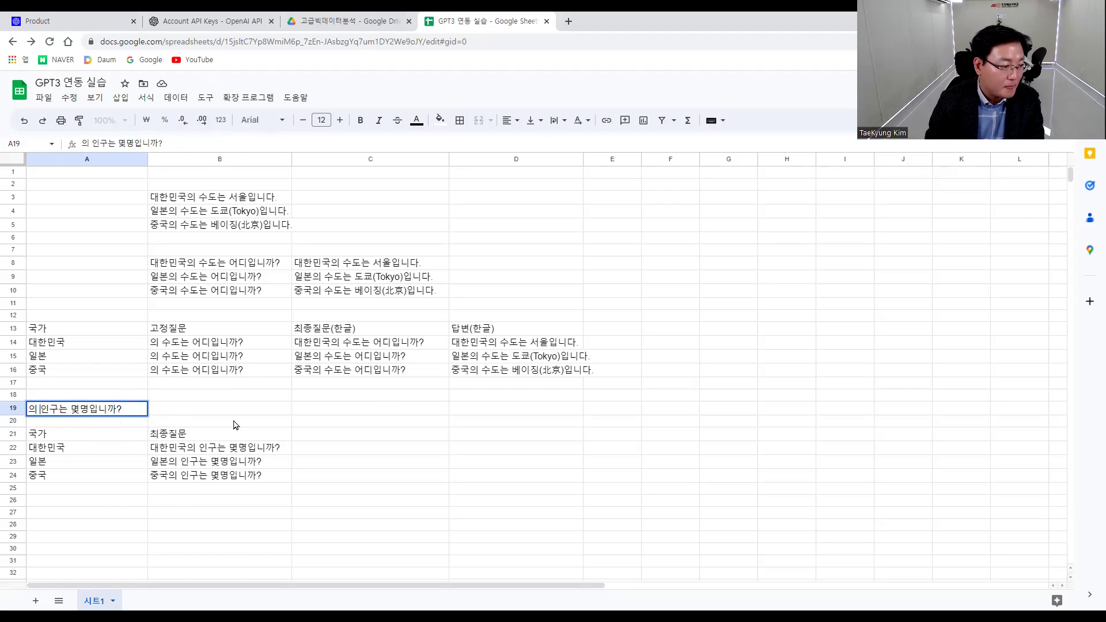
key("shift+End")
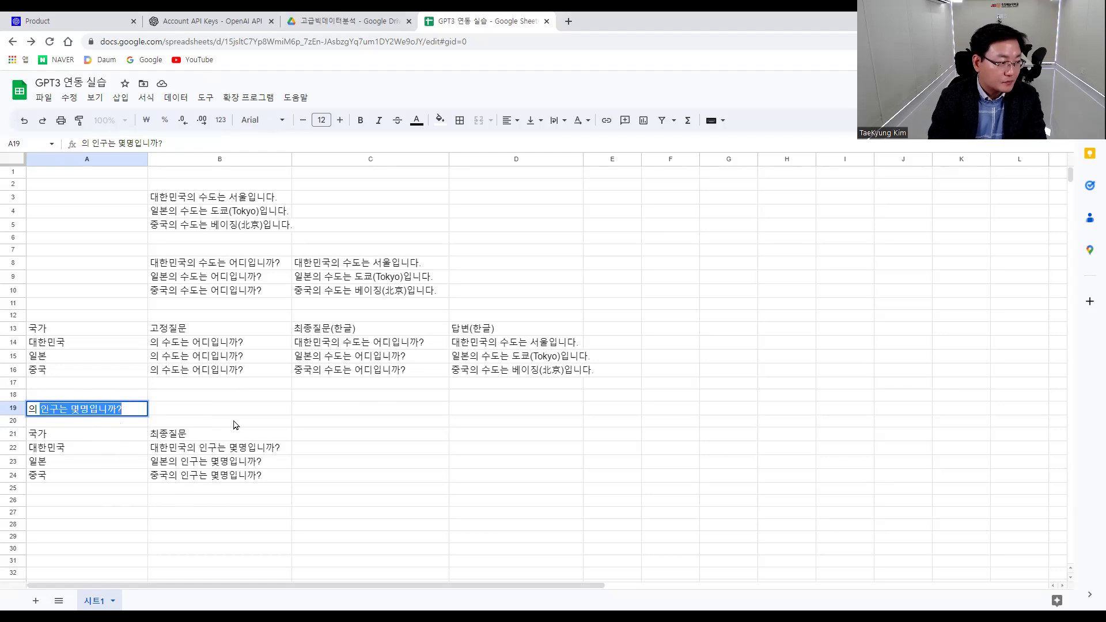
type("수도는 어디")
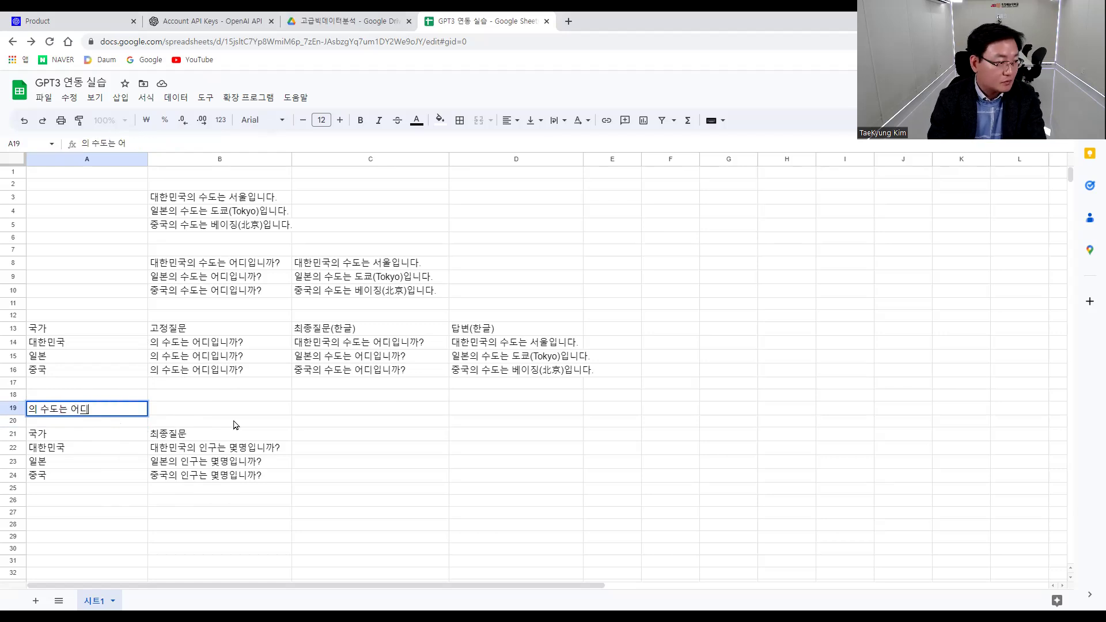
type("입니까?")
key("Return")
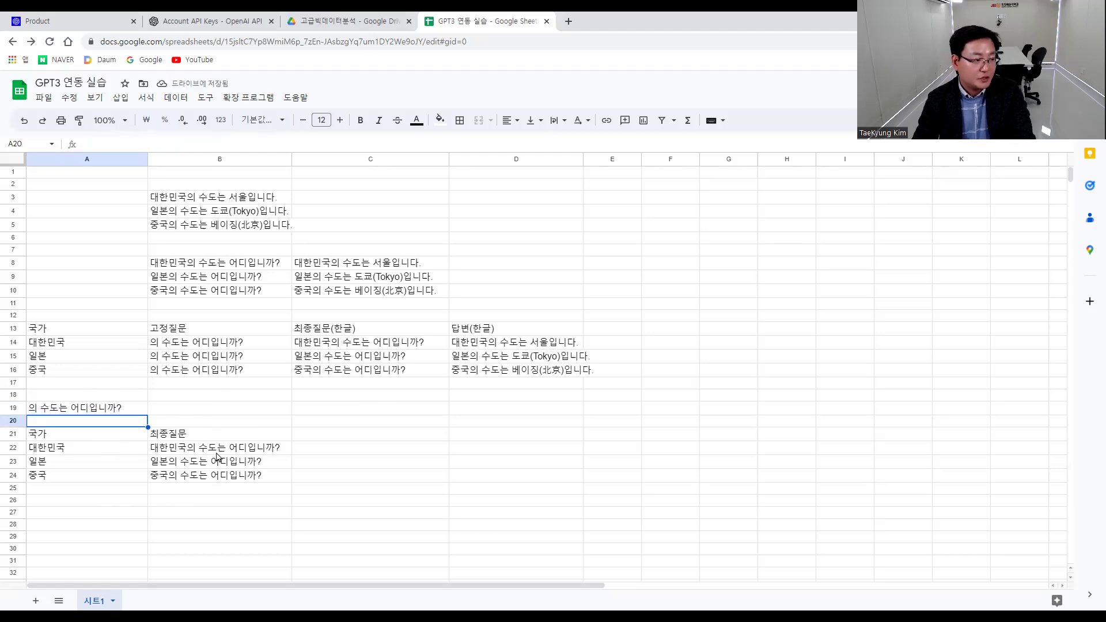
Add the label 고정질문 in A18, above the fixed question.
left_click(54, 411)
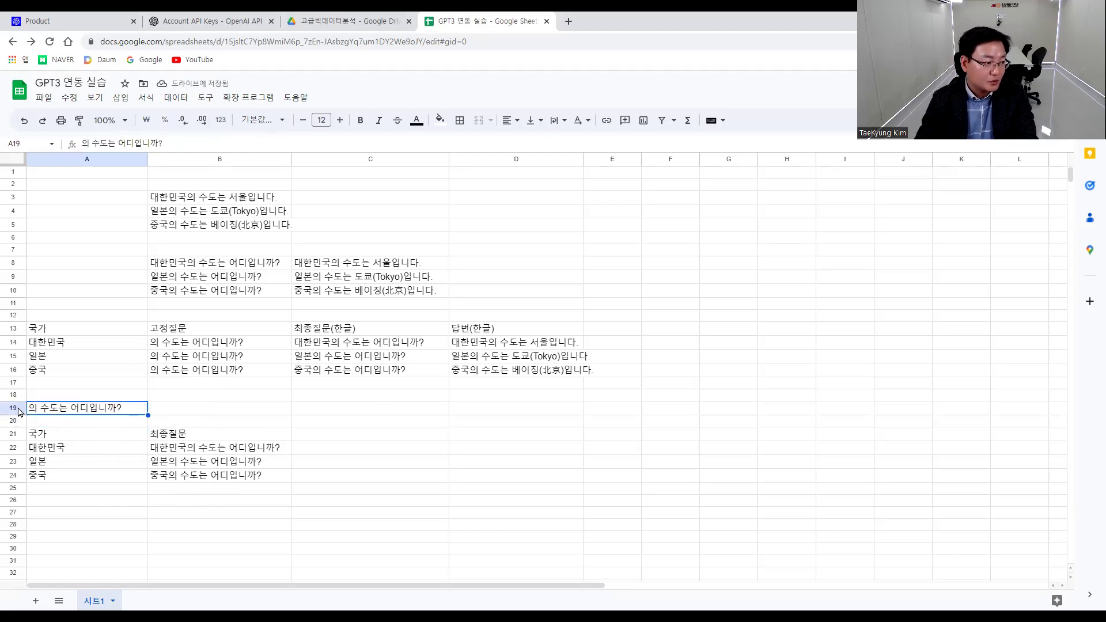
left_click(83, 398)
type("고정지")
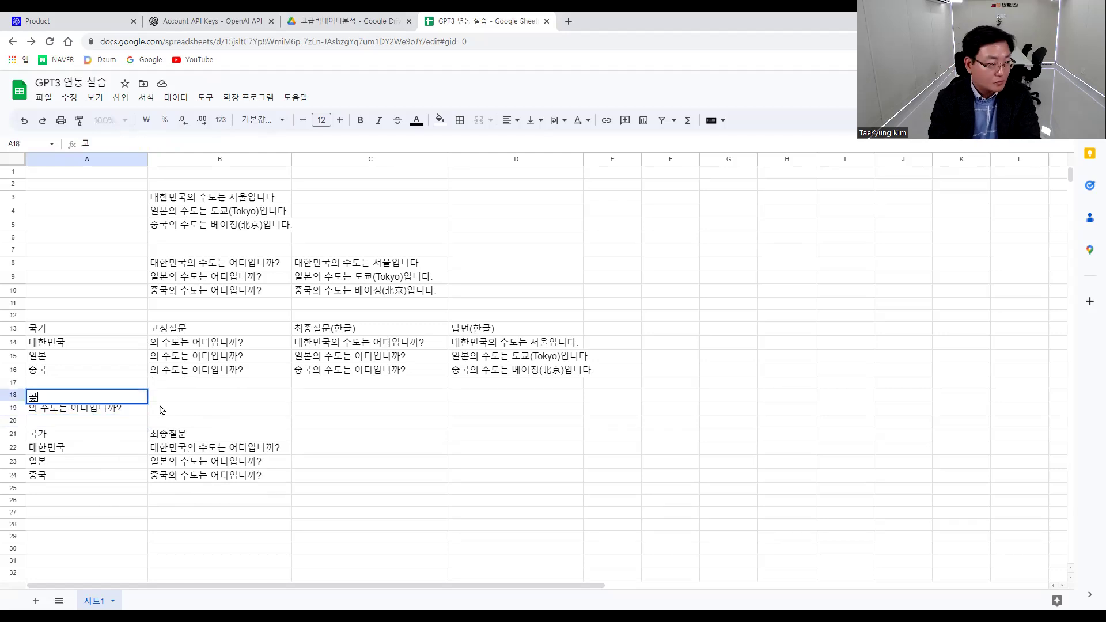
type("ㄹ문")
left_click(119, 427)
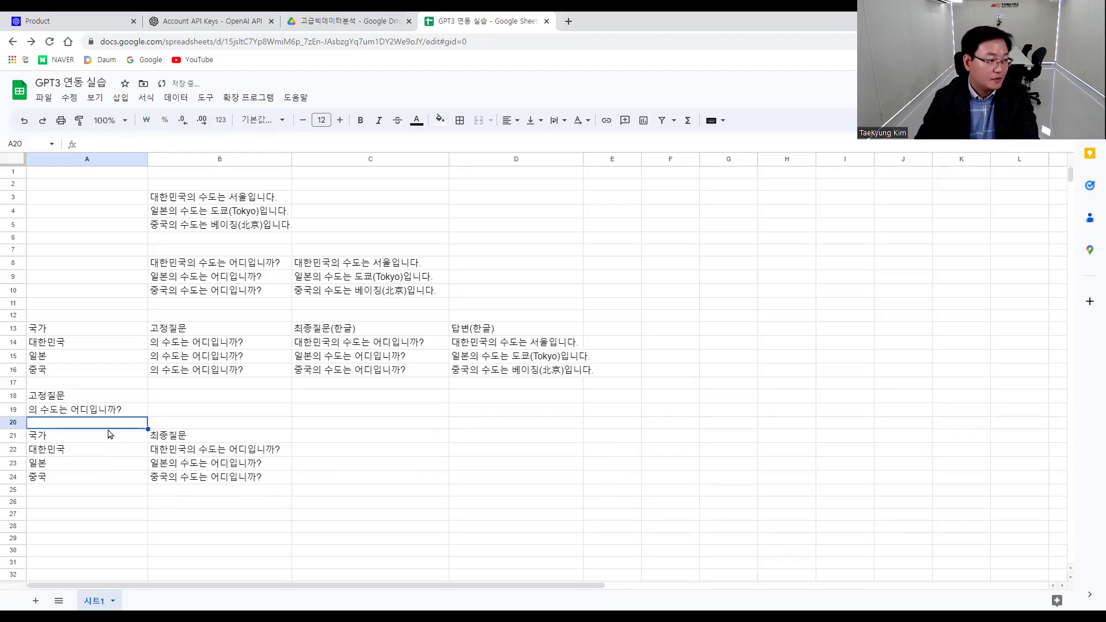
left_click(90, 407)
left_click(84, 436)
left_click(84, 449)
left_click(85, 464)
left_click(81, 438)
left_click(171, 438)
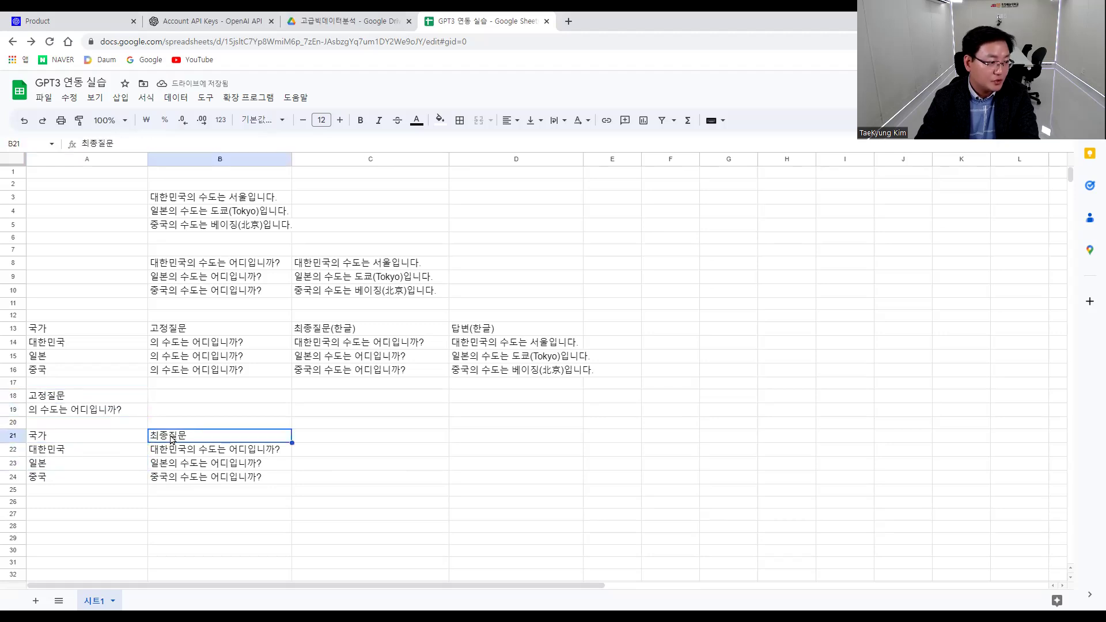
Enter the column header 답변(한글) in cell C21, next to the 최종질문 header.
left_click(344, 439)
type("최종질무")
key("BackSpace")
key("BackSpace")
key("BackSpace")
key("BackSpace")
type("답변(")
type("한그")
type("ㄹ)")
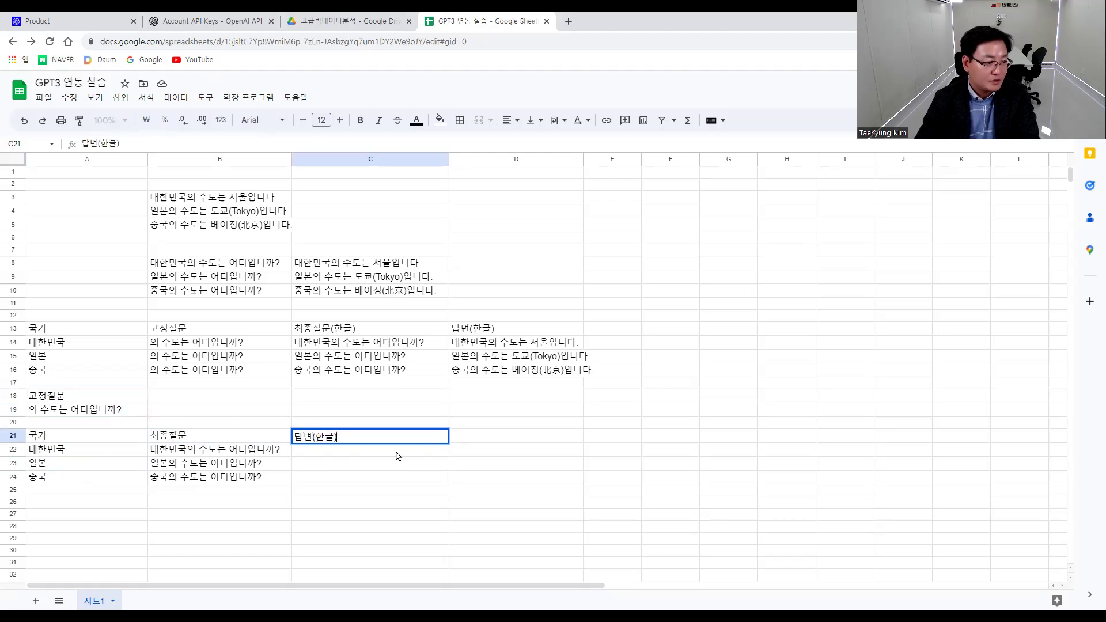
key("Return")
Enter =gpt(B22) in C22 to answer the first joined question, and fill the formula down to C24.
type("=")
key("BackSpace")
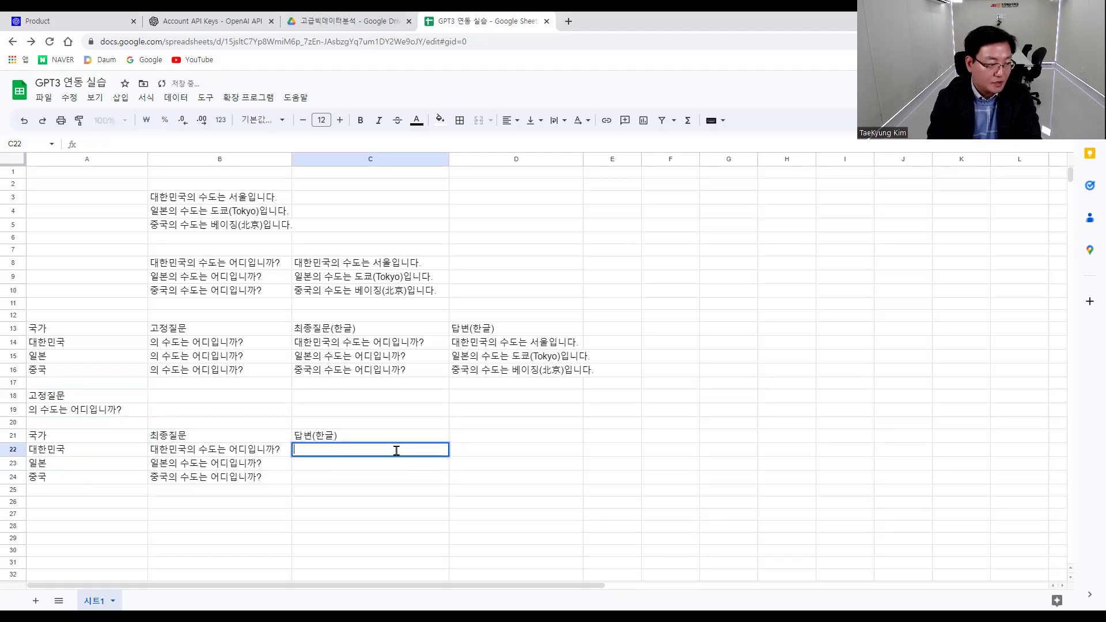
type("=gpt(")
left_click(223, 454)
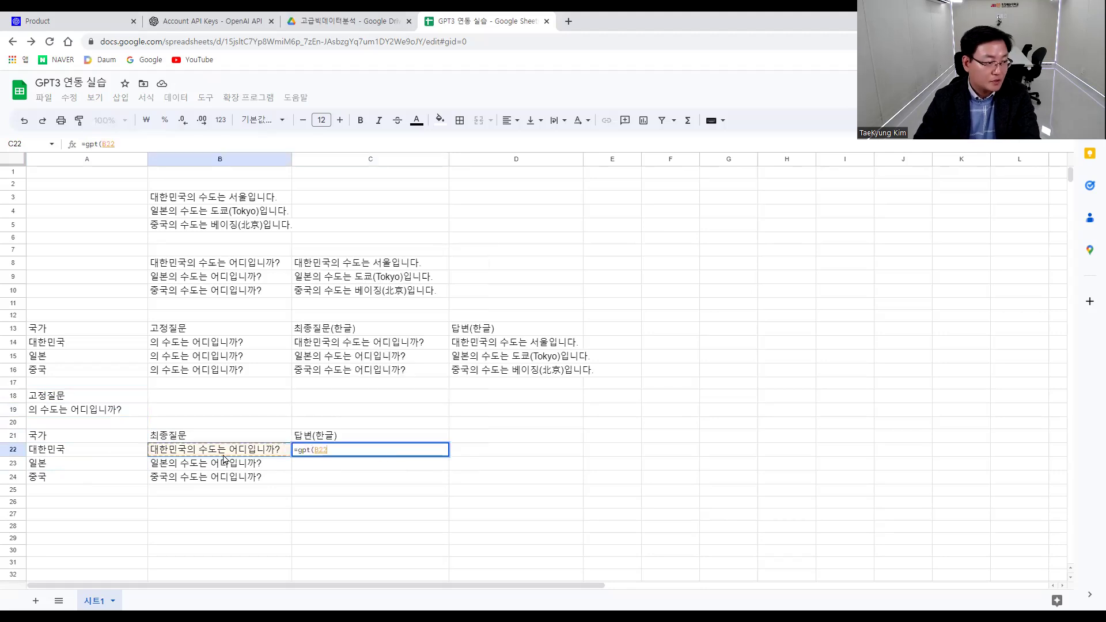
key("Return")
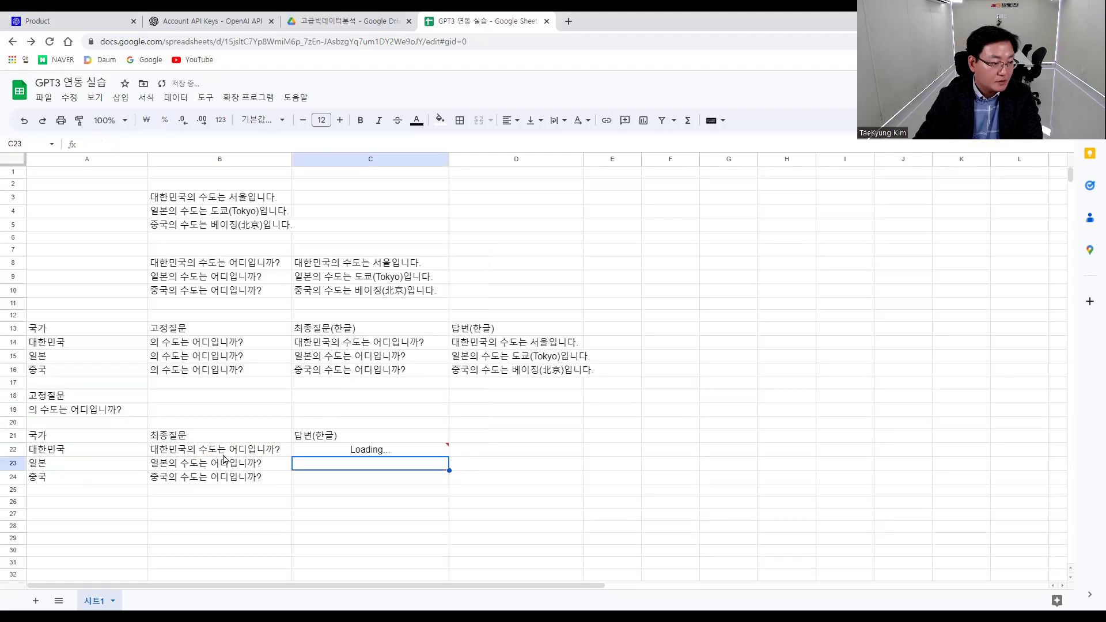
left_click(408, 454)
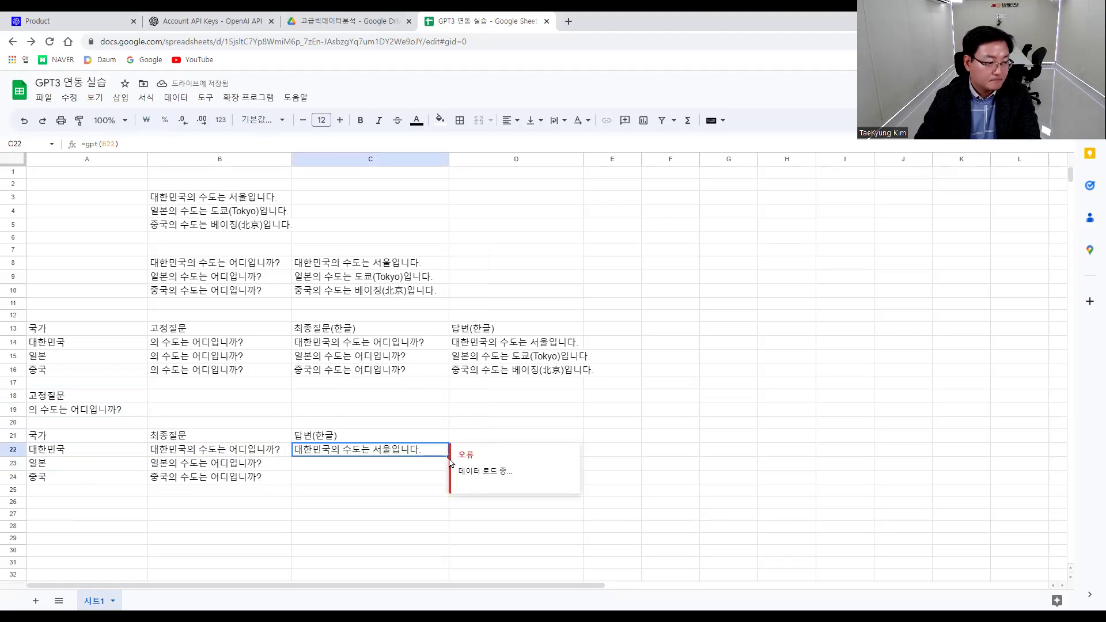
left_click_drag(448, 456, 450, 484)
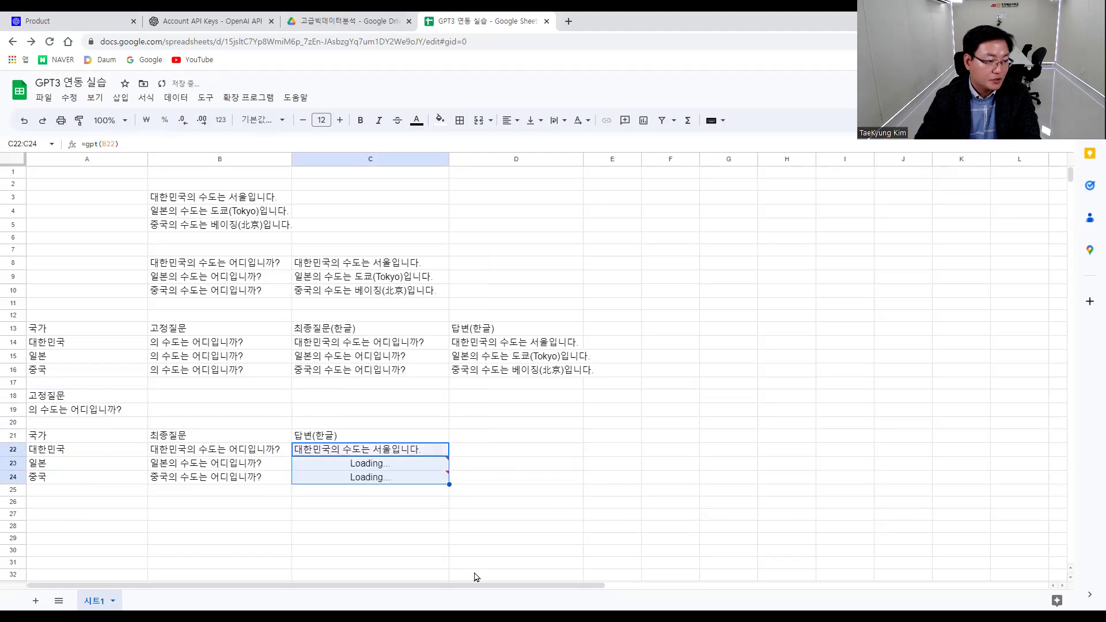
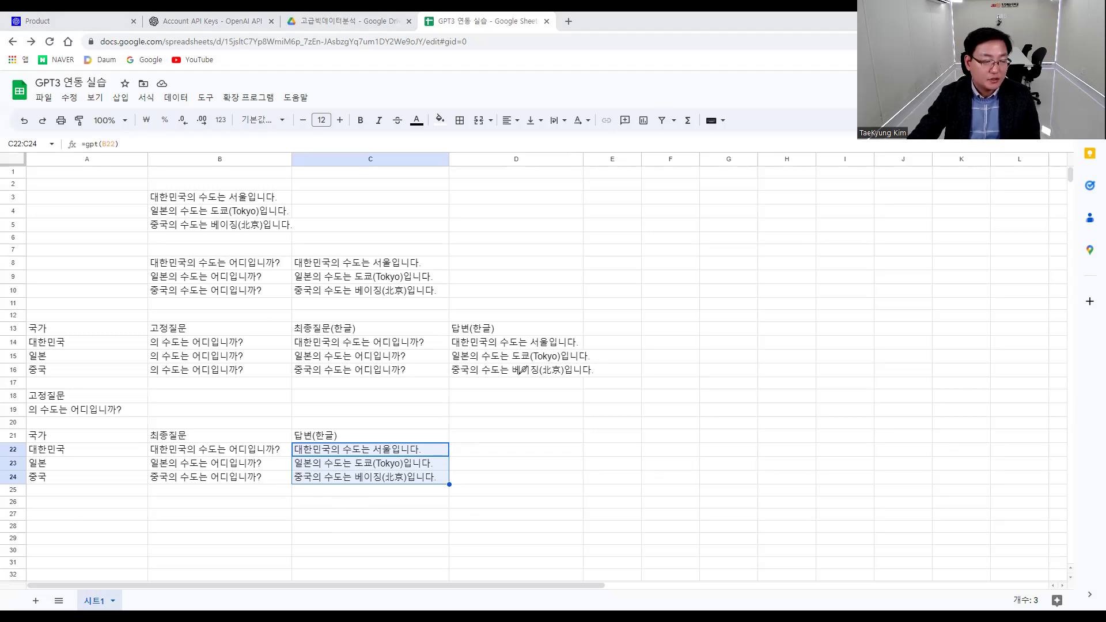
Handwrite over the empty cells a circled GPT3 note and an arrowed flow 한글 → 영어 (질문) → 영어 (답변) → 한글.
mouse_move(521, 413)
left_mouse_down()
mouse_move(510, 432)
mouse_move(555, 407)
mouse_move(547, 433)
mouse_move(574, 409)
mouse_move(564, 425)
mouse_move(644, 416)
mouse_move(635, 430)
left_mouse_up()
mouse_move(643, 441)
left_mouse_down()
mouse_move(484, 436)
mouse_move(643, 392)
mouse_move(631, 447)
left_mouse_up()
mouse_move(689, 405)
left_mouse_down()
mouse_move(690, 425)
mouse_move(714, 397)
mouse_move(708, 431)
left_mouse_up()
mouse_move(691, 413)
left_mouse_down()
mouse_move(723, 410)
mouse_move(733, 423)
left_mouse_up()
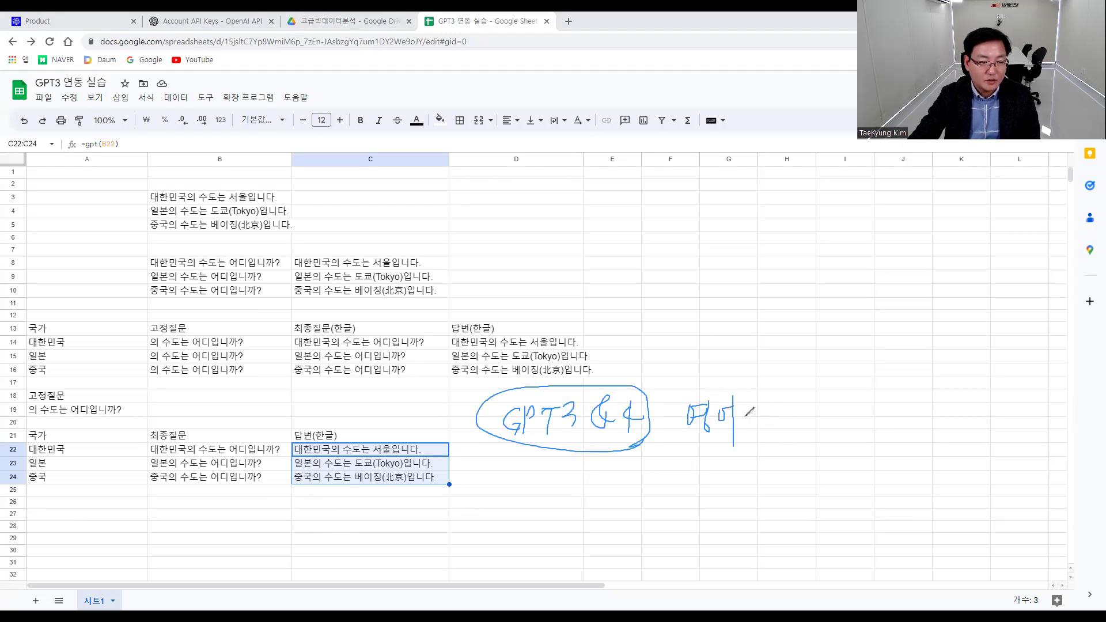
left_click_drag(690, 357, 728, 376)
mouse_move(731, 355)
left_mouse_down()
mouse_move(751, 363)
mouse_move(725, 395)
left_mouse_up()
mouse_move(717, 440)
left_mouse_down()
mouse_move(724, 454)
mouse_move(699, 473)
mouse_move(710, 490)
mouse_move(732, 481)
mouse_move(734, 497)
left_mouse_up()
mouse_move(759, 421)
left_mouse_down()
mouse_move(769, 406)
mouse_move(785, 424)
mouse_move(790, 407)
mouse_move(807, 427)
left_mouse_up()
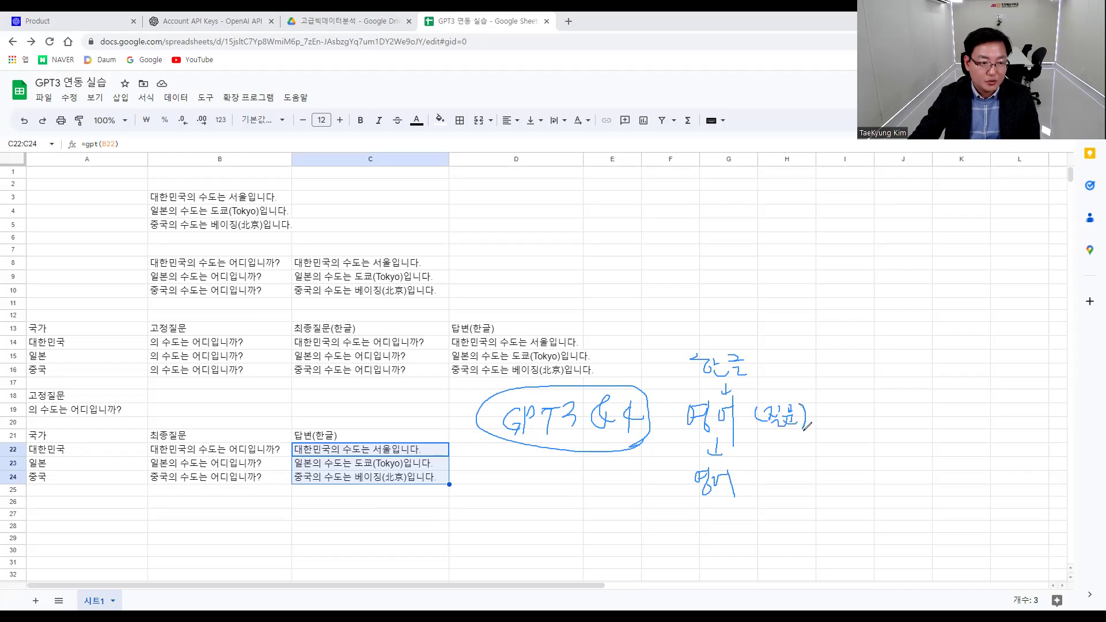
mouse_move(760, 474)
left_mouse_down()
mouse_move(757, 490)
mouse_move(787, 484)
left_mouse_up()
mouse_move(773, 487)
left_mouse_down()
mouse_move(806, 486)
mouse_move(810, 496)
left_mouse_up()
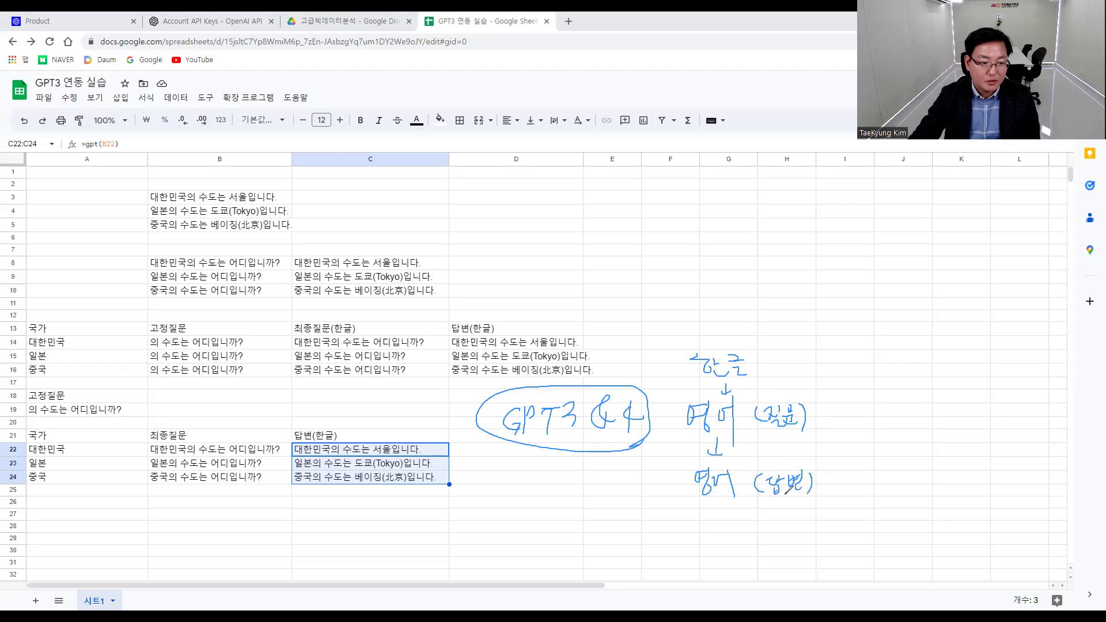
mouse_move(715, 500)
left_mouse_down()
mouse_move(725, 521)
mouse_move(706, 550)
mouse_move(727, 544)
mouse_move(721, 562)
mouse_move(740, 548)
left_mouse_up()
left_click_drag(727, 552, 743, 560)
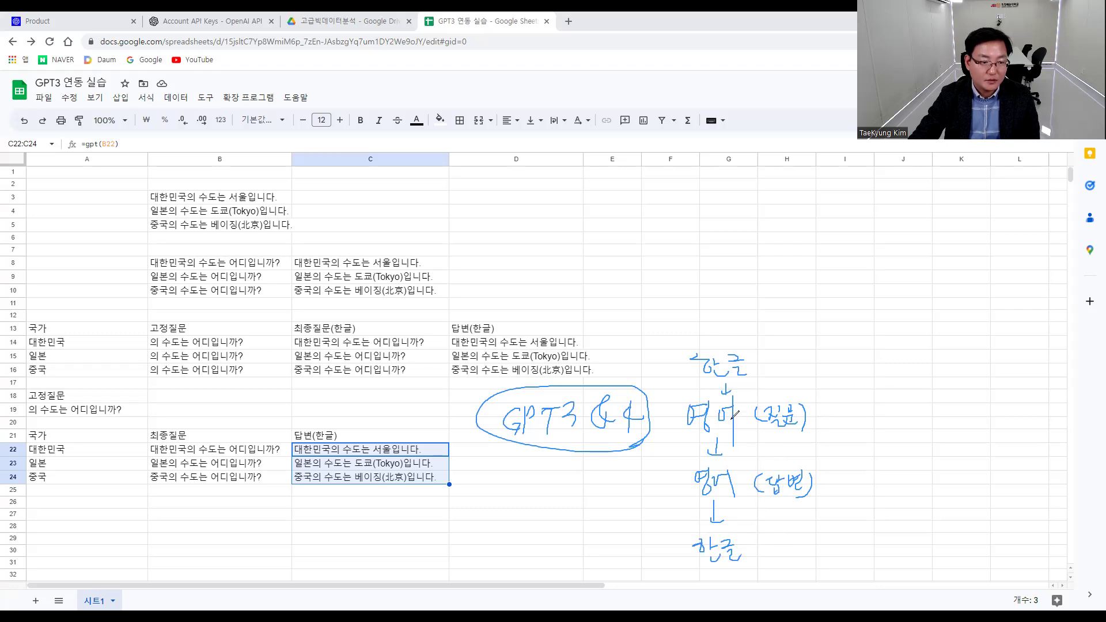
Annotate the handwritten flow with 번역 at both translation arrows, GPT(질문) at the middle arrow, (질문) and (답변) beside 한글, and underlines.
mouse_move(745, 381)
left_mouse_down()
mouse_move(760, 388)
mouse_move(784, 376)
mouse_move(782, 397)
left_mouse_up()
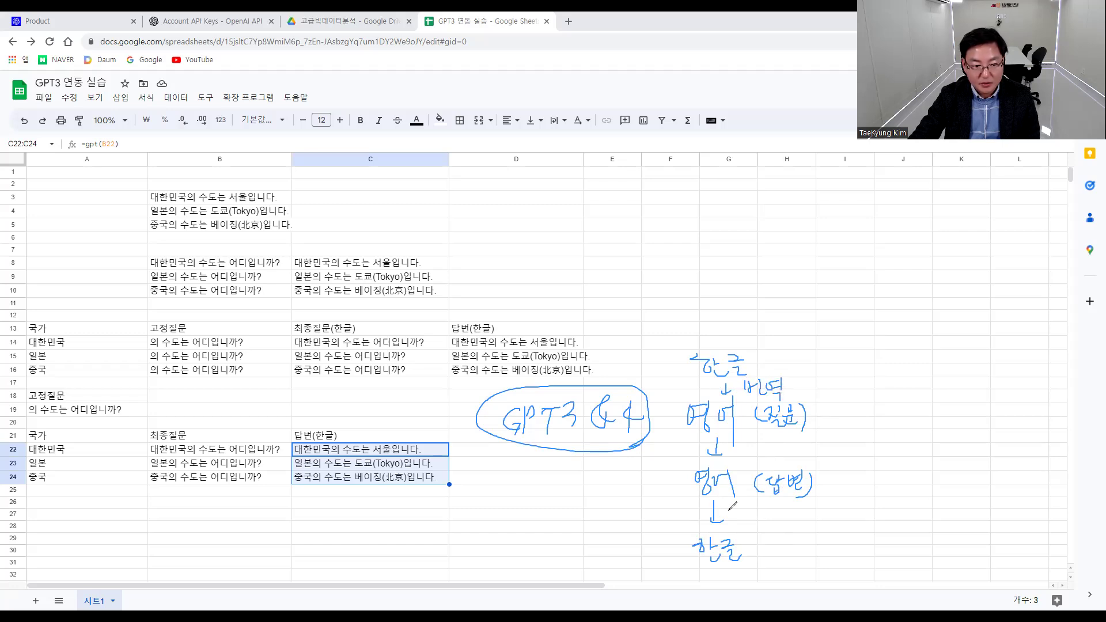
mouse_move(740, 510)
left_mouse_down()
mouse_move(754, 527)
mouse_move(772, 507)
mouse_move(780, 521)
left_mouse_up()
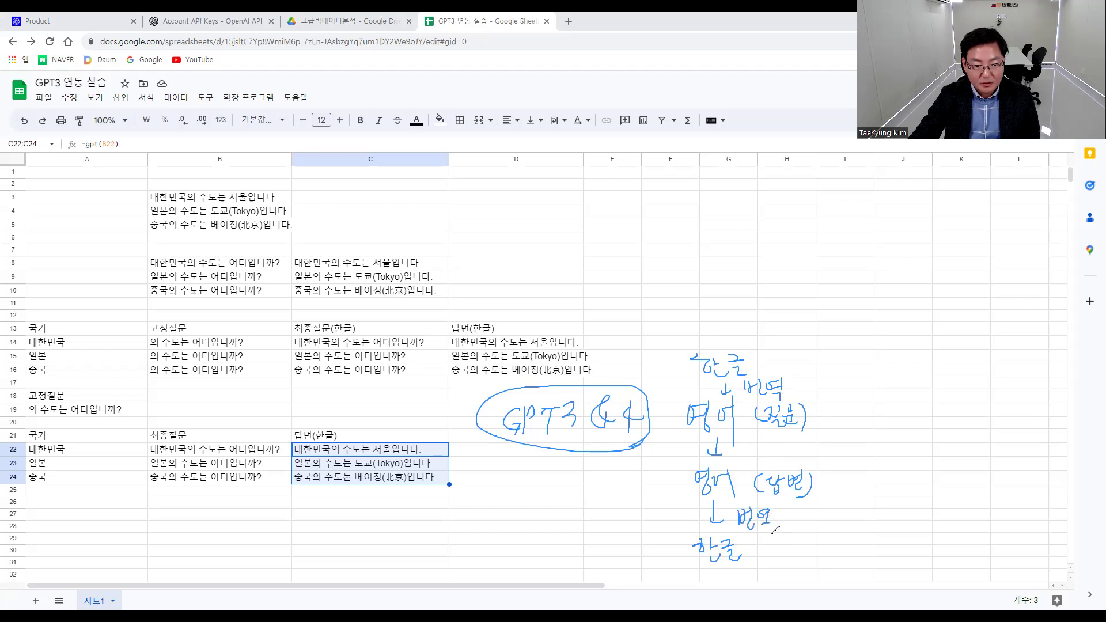
left_click_drag(750, 398, 782, 396)
left_click_drag(740, 533, 779, 532)
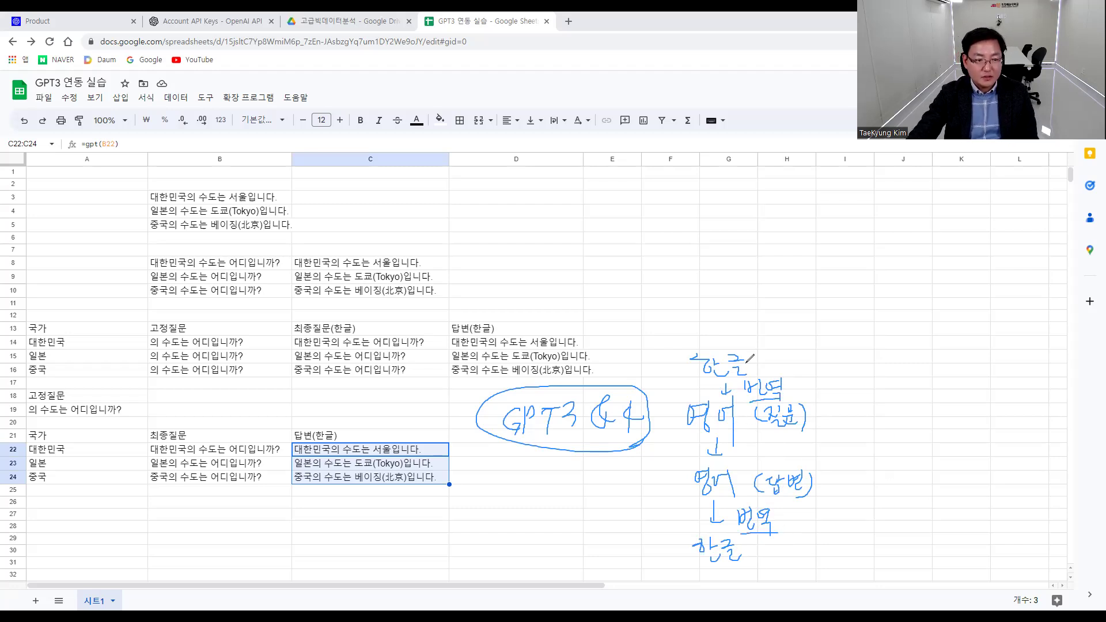
mouse_move(757, 351)
left_mouse_down()
mouse_move(754, 363)
mouse_move(774, 353)
mouse_move(792, 365)
mouse_move(799, 352)
mouse_move(813, 368)
left_mouse_up()
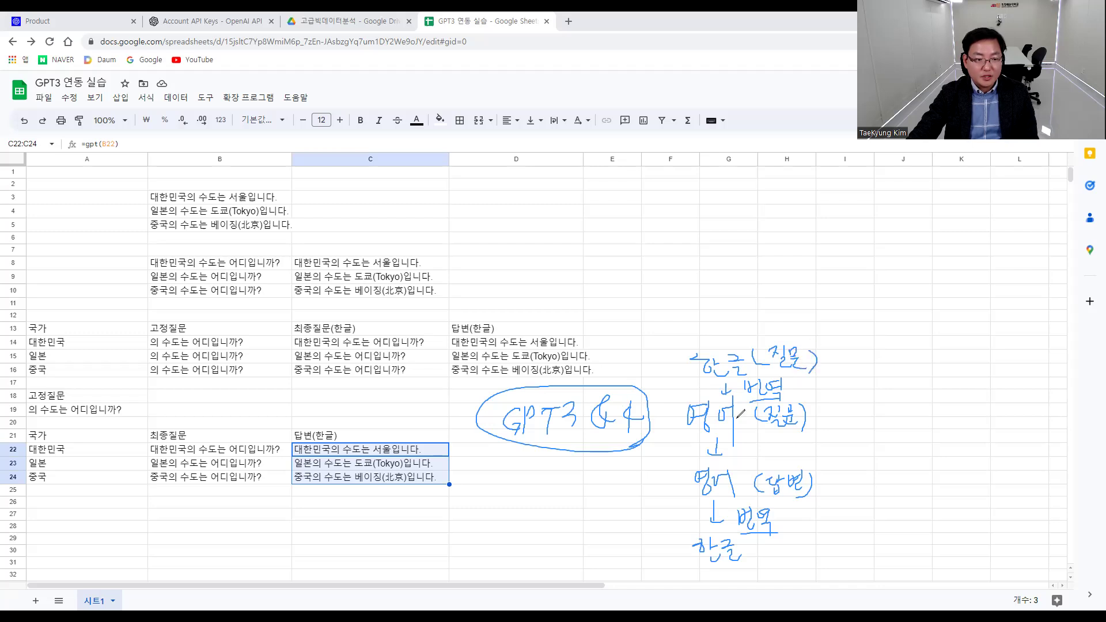
mouse_move(688, 440)
left_mouse_down()
mouse_move(739, 439)
mouse_move(749, 468)
mouse_move(811, 459)
mouse_move(785, 448)
mouse_move(807, 455)
left_mouse_up()
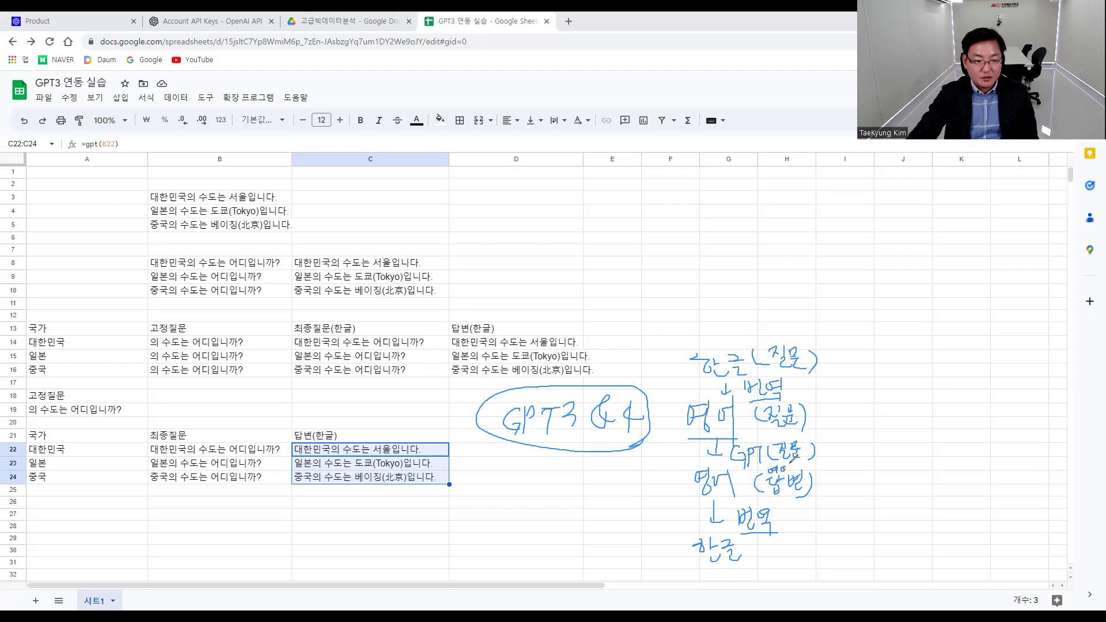
left_click_drag(700, 497, 736, 485)
mouse_move(753, 544)
left_mouse_down()
mouse_move(760, 558)
mouse_move(784, 548)
mouse_move(779, 562)
mouse_move(807, 539)
mouse_move(807, 562)
left_mouse_up()
left_click_drag(810, 543, 813, 564)
left_click_drag(698, 566, 743, 566)
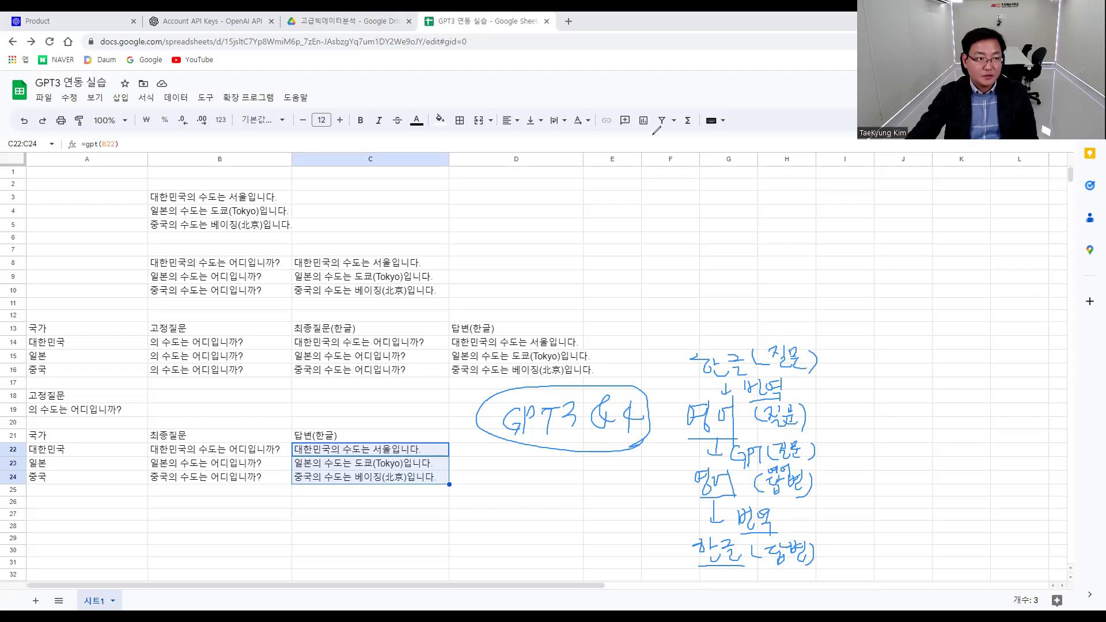
Erase the handwritten GPT3 note and the whole Korean–English translation flow from over the cells.
mouse_move(804, 351)
left_mouse_down()
mouse_move(700, 364)
mouse_move(746, 407)
mouse_move(714, 484)
mouse_move(726, 449)
mouse_move(813, 452)
mouse_move(710, 527)
mouse_move(694, 526)
mouse_move(737, 553)
mouse_move(592, 384)
mouse_move(512, 422)
left_mouse_up()
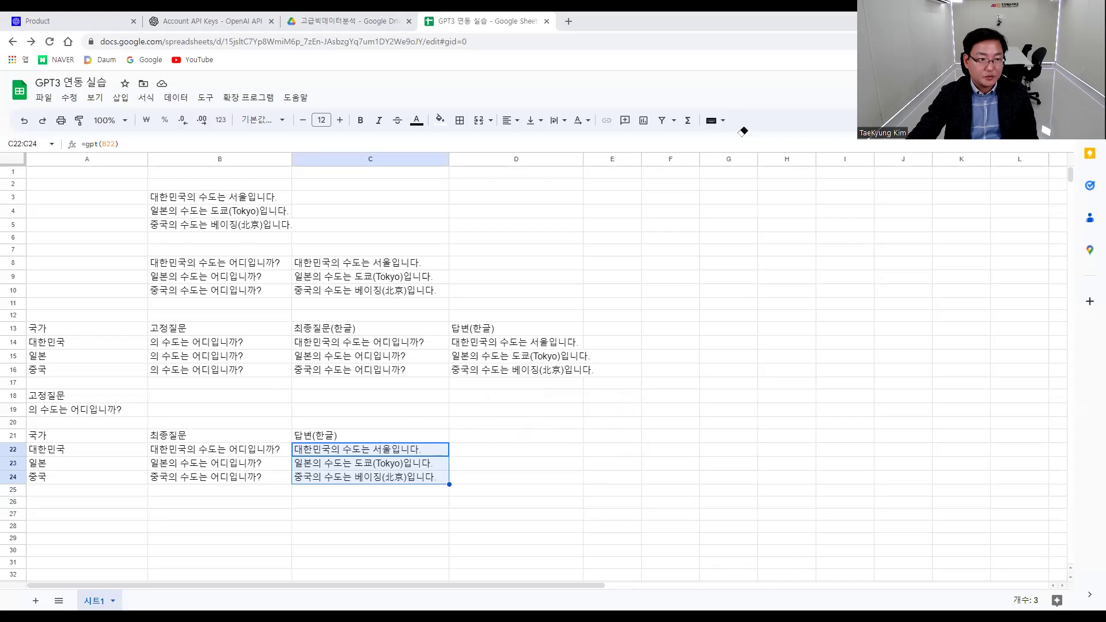
Copy the 고정질문 header and its fixed question from A18:A19 to A26:A27, below the answered country table.
scroll(355, 438, "down", 3)
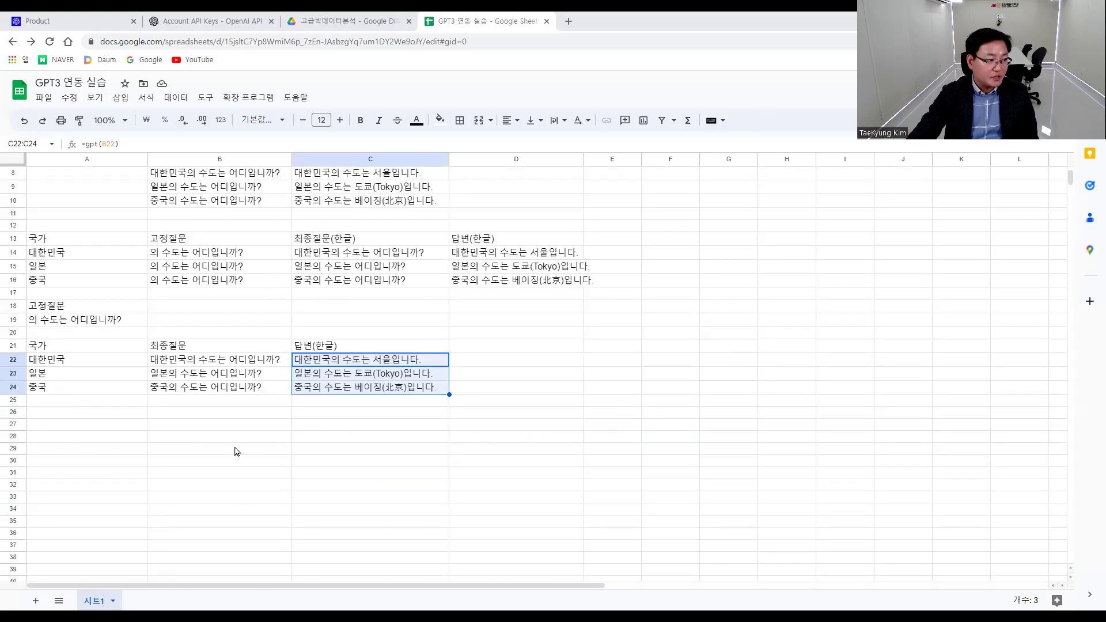
left_click(209, 473)
left_click(206, 374)
left_click(84, 363)
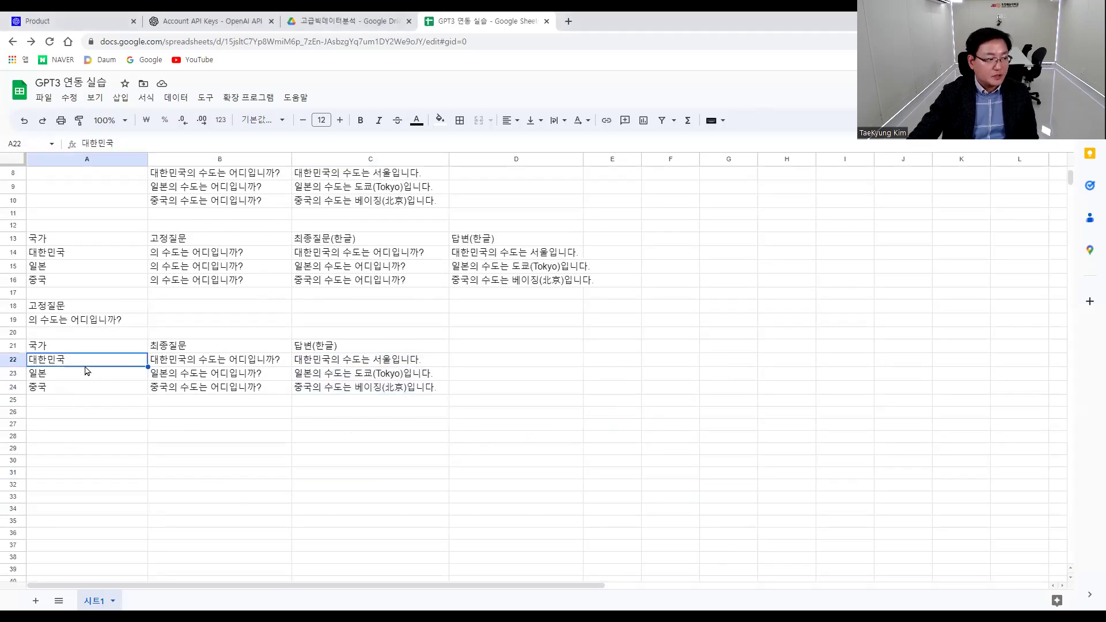
left_click(84, 439)
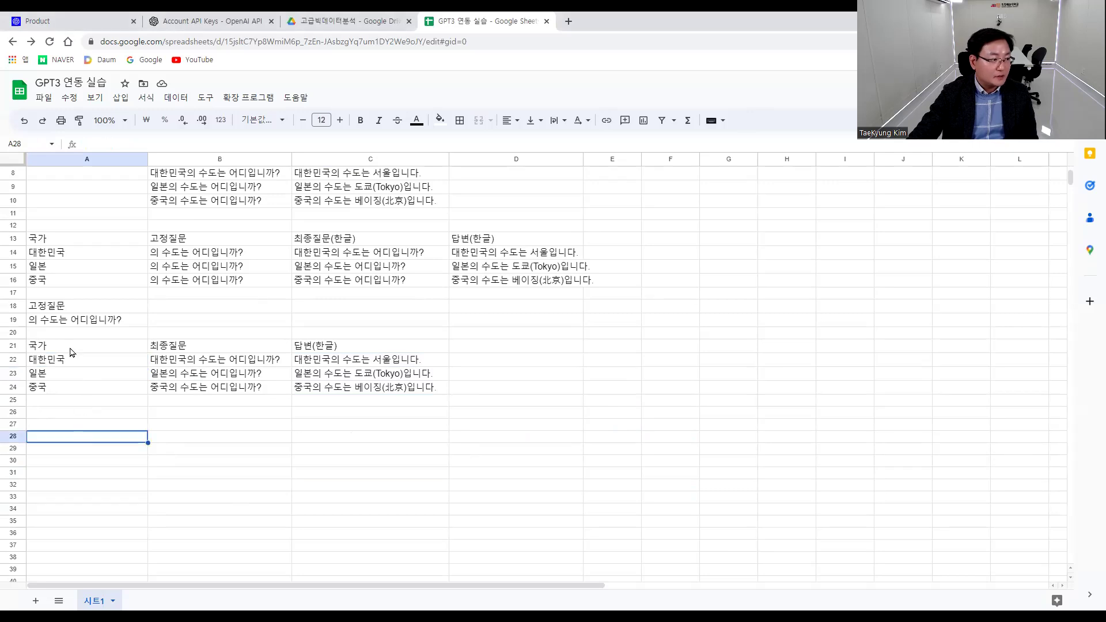
left_click_drag(60, 307, 59, 323)
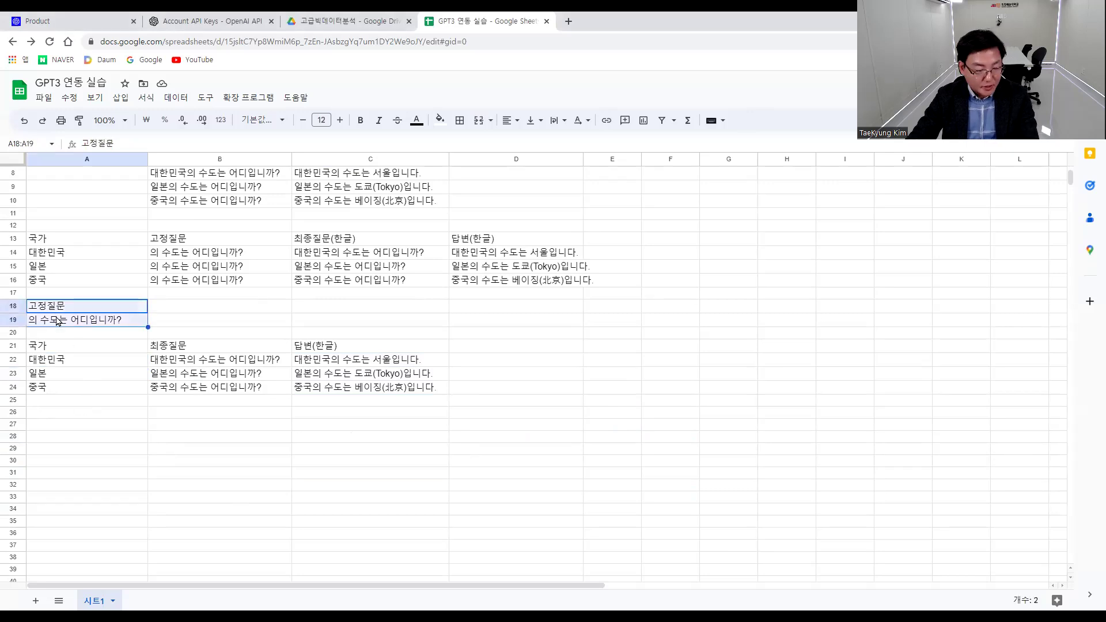
key("ctrl+c")
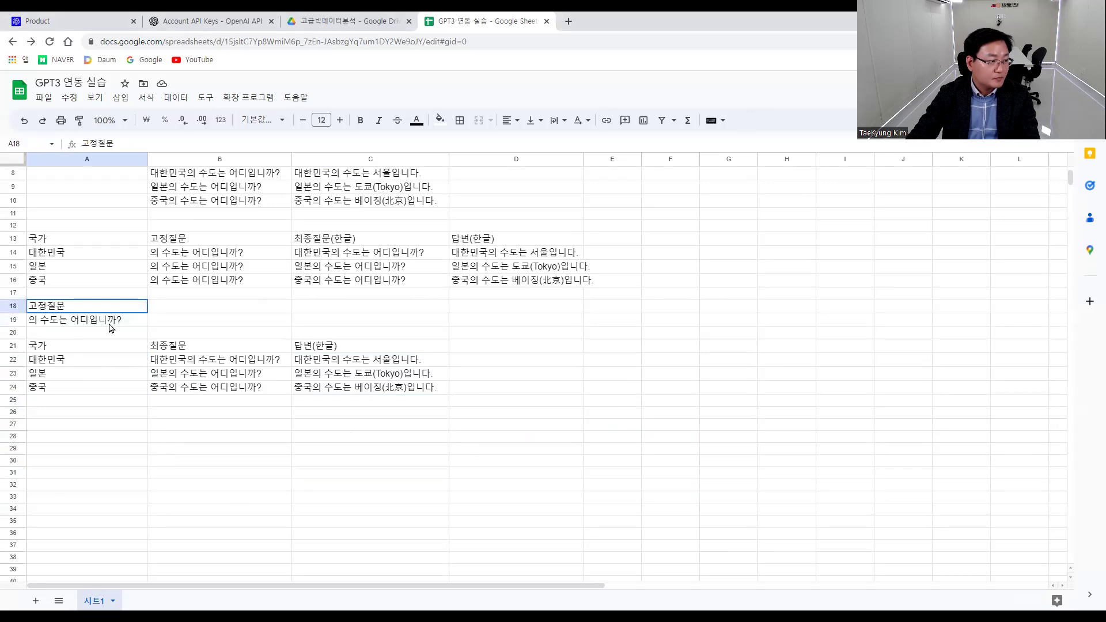
left_click(91, 416)
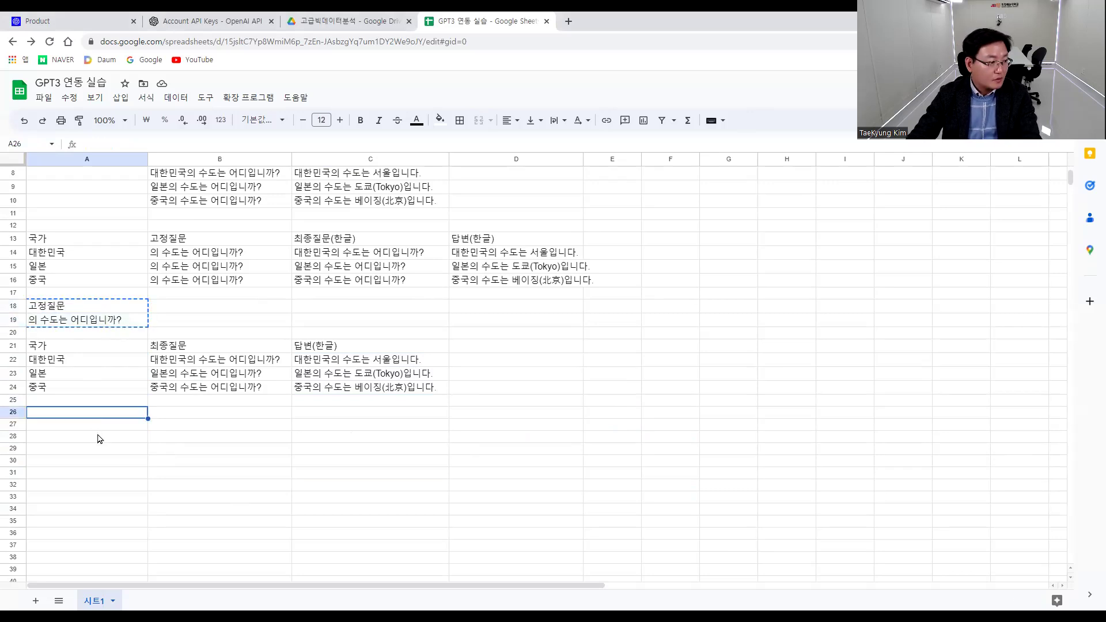
key("ctrl+v")
Enter the column header 국가 in cell A29, below the copied fixed question.
left_click(83, 443)
left_click(81, 464)
left_click(75, 455)
type("rn")
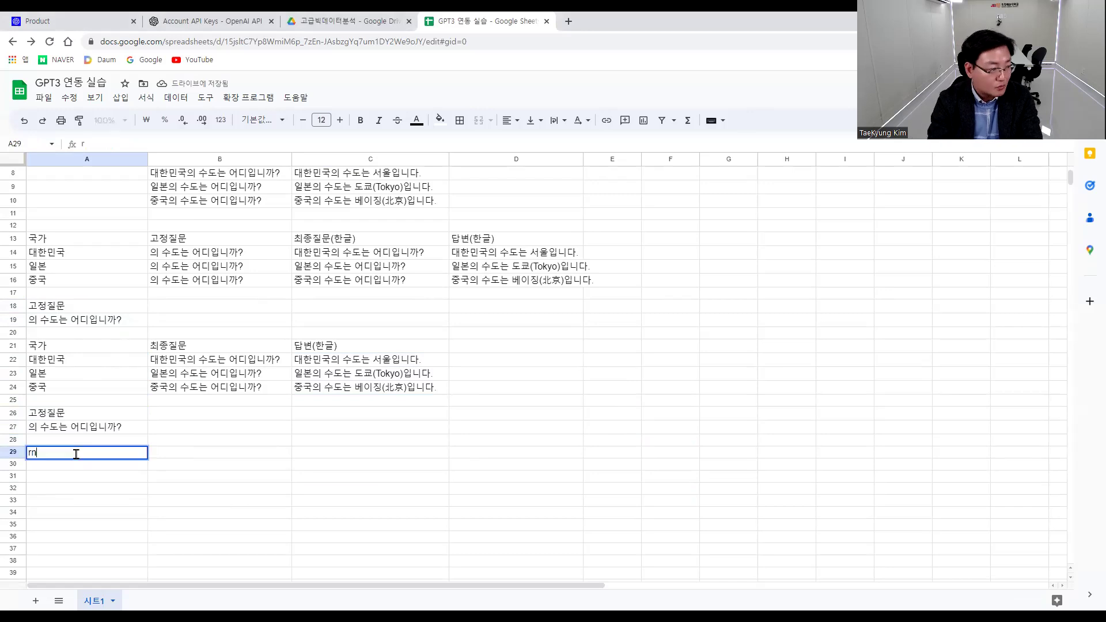
type("rrk")
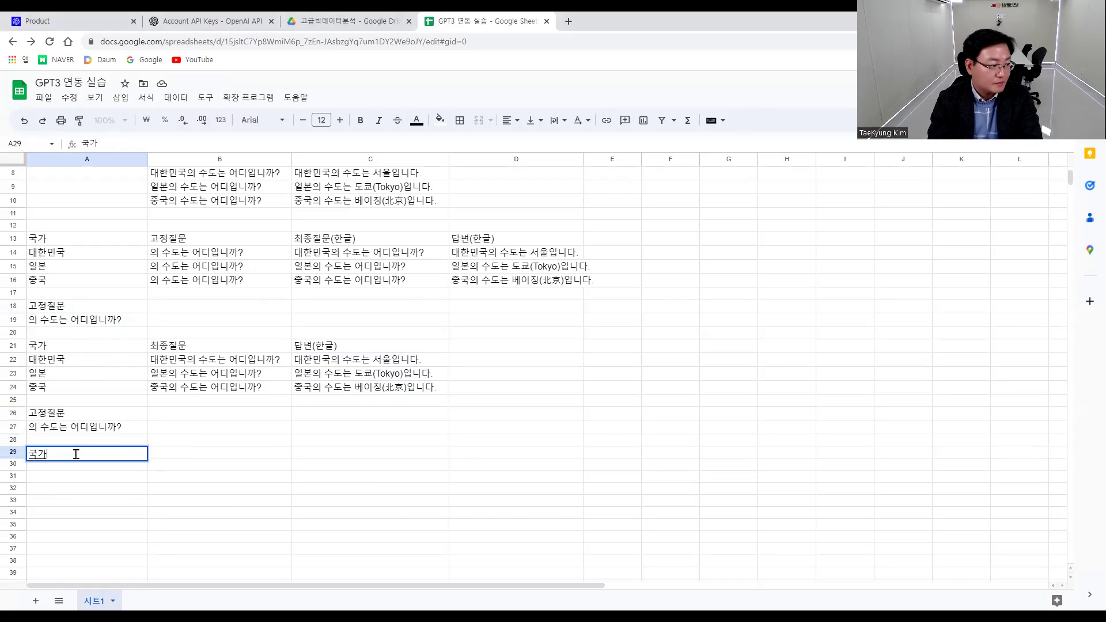
key("Tab")
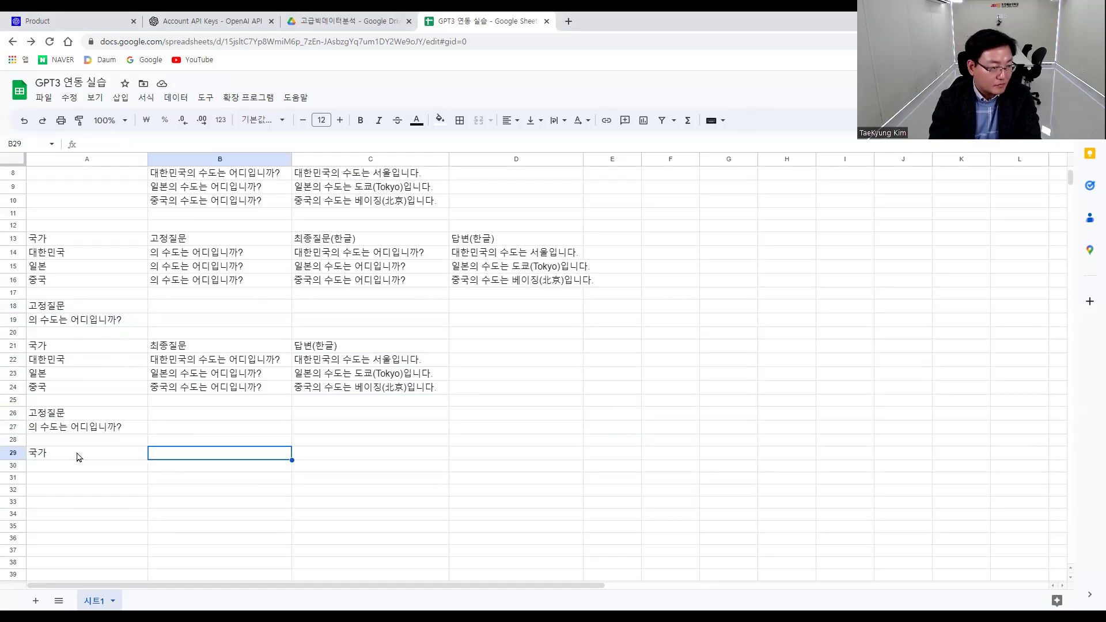
Enter the headers 질문(한글), 질문(영어), 답변(영어) and 답변(한글) in B29:E29 and widen column E.
type("질문")
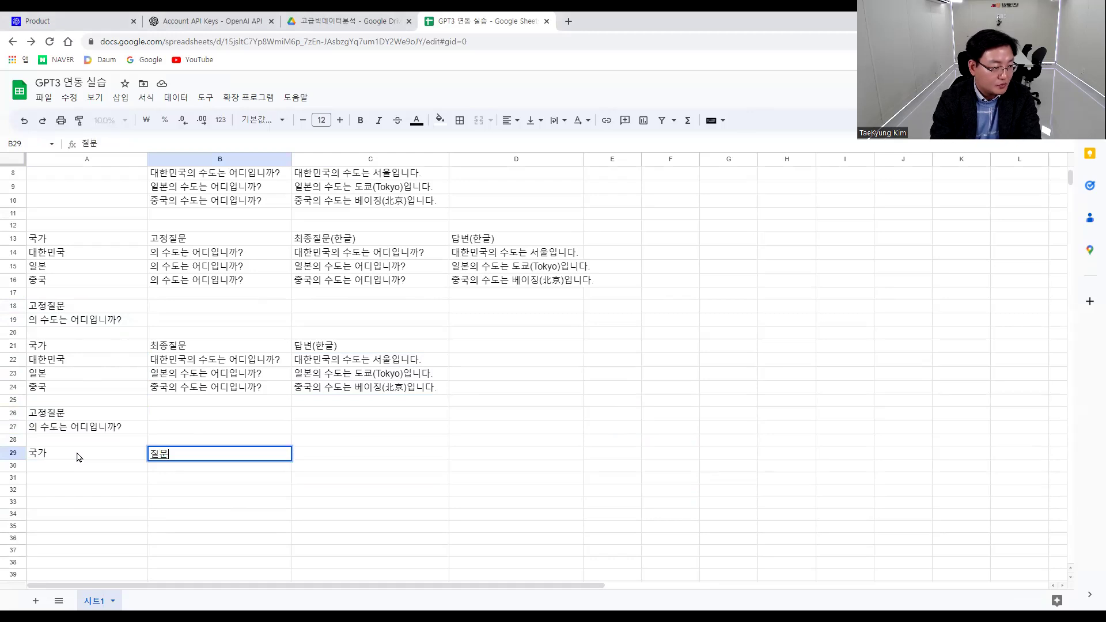
type("(한글)")
key("Tab")
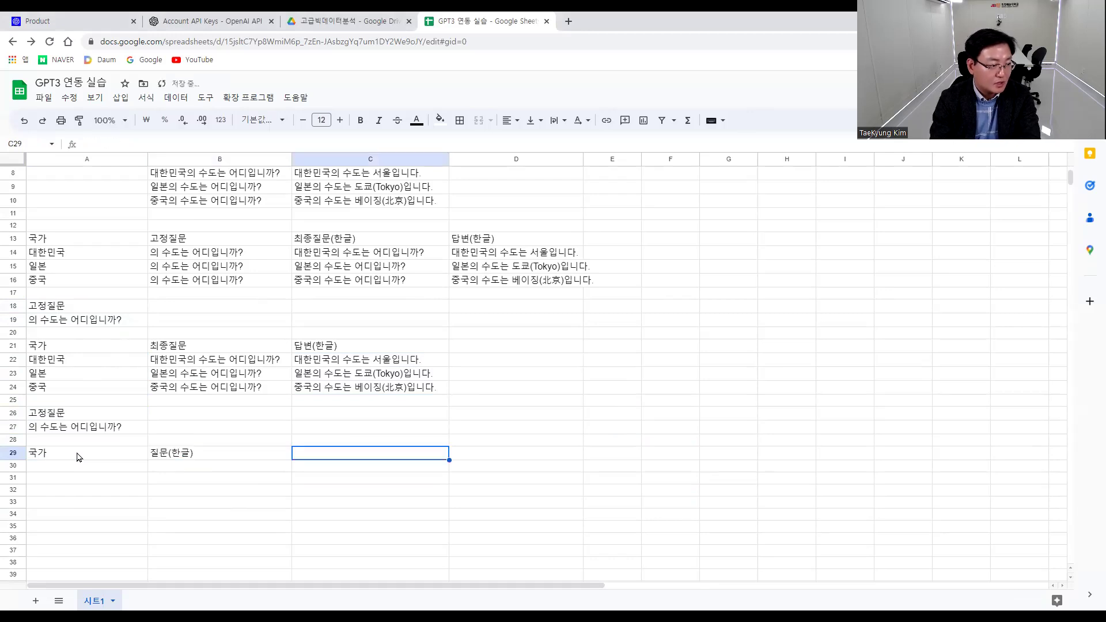
type("질문(")
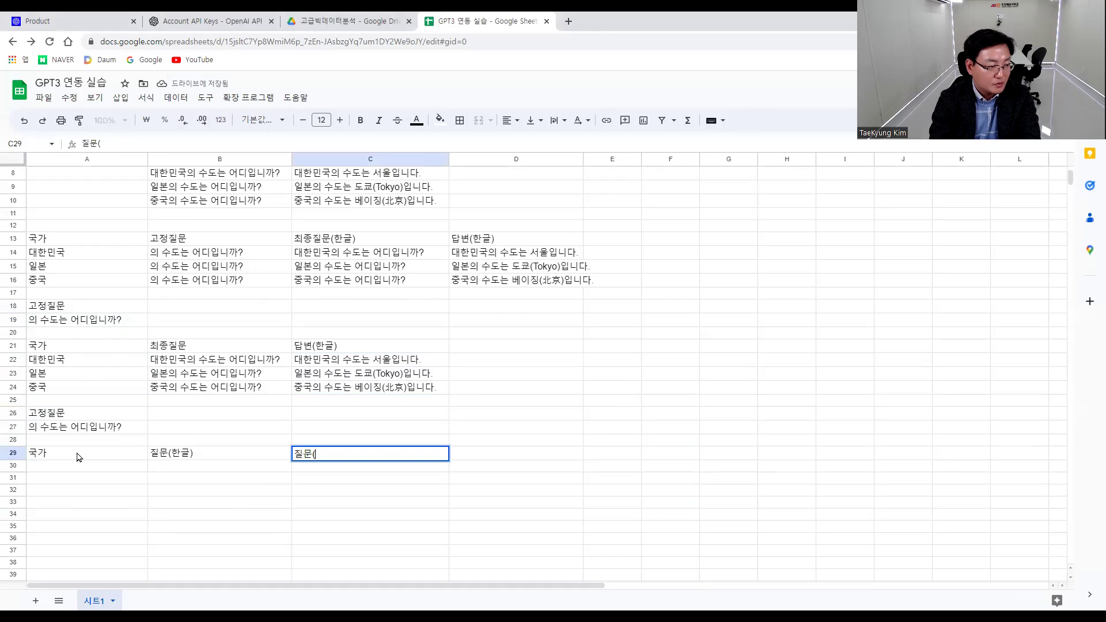
type("여ㅇ어)")
key("Tab")
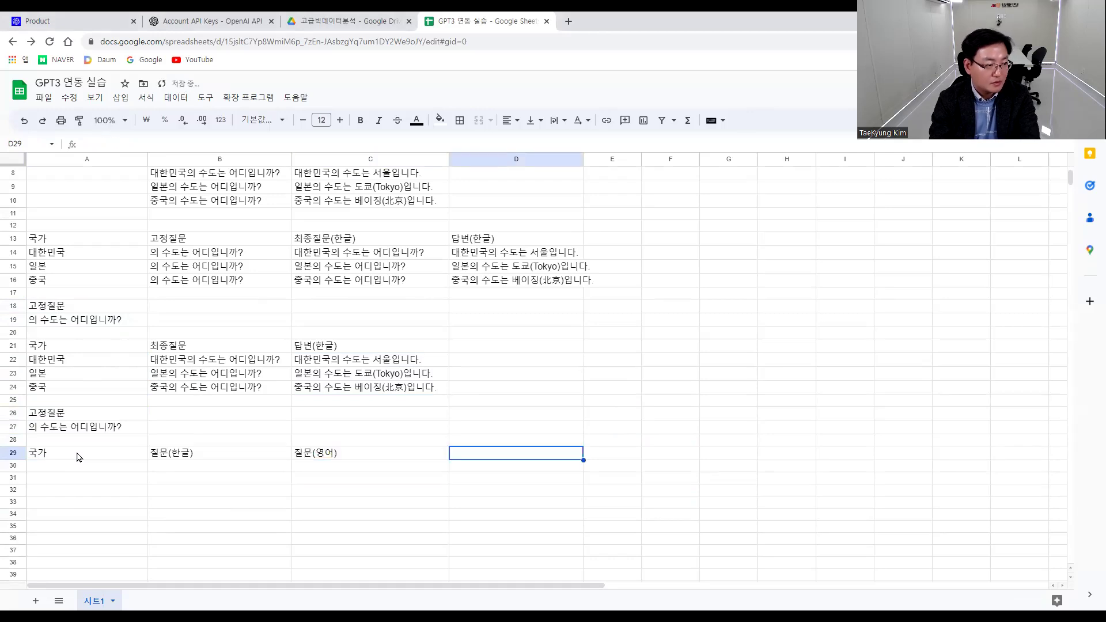
type("답변")
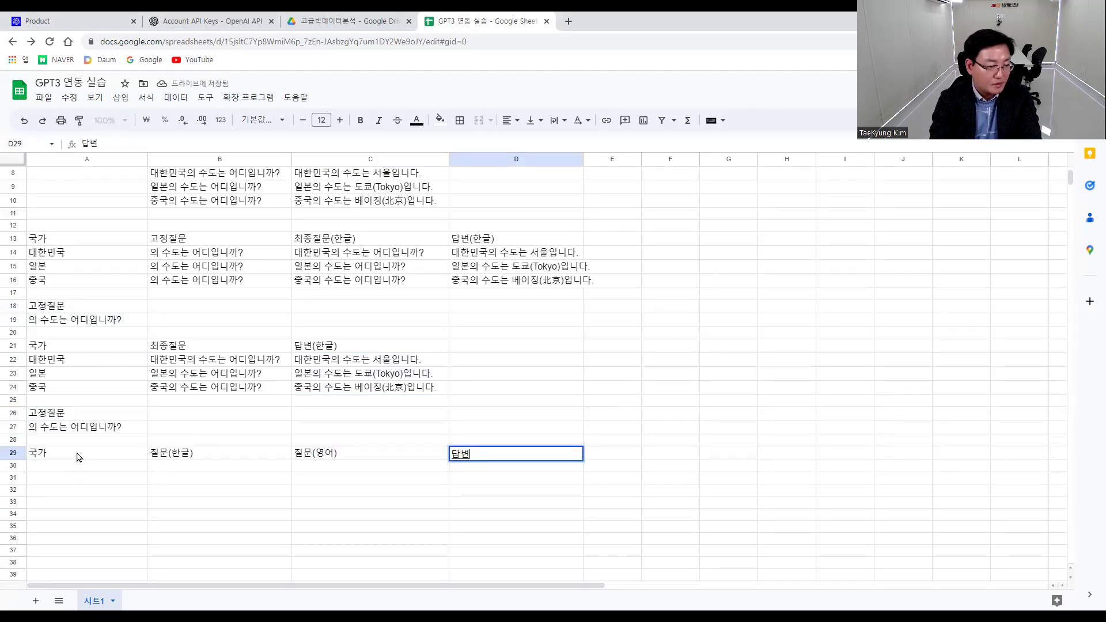
type("(영어)")
key("Tab")
type("답변(한글)")
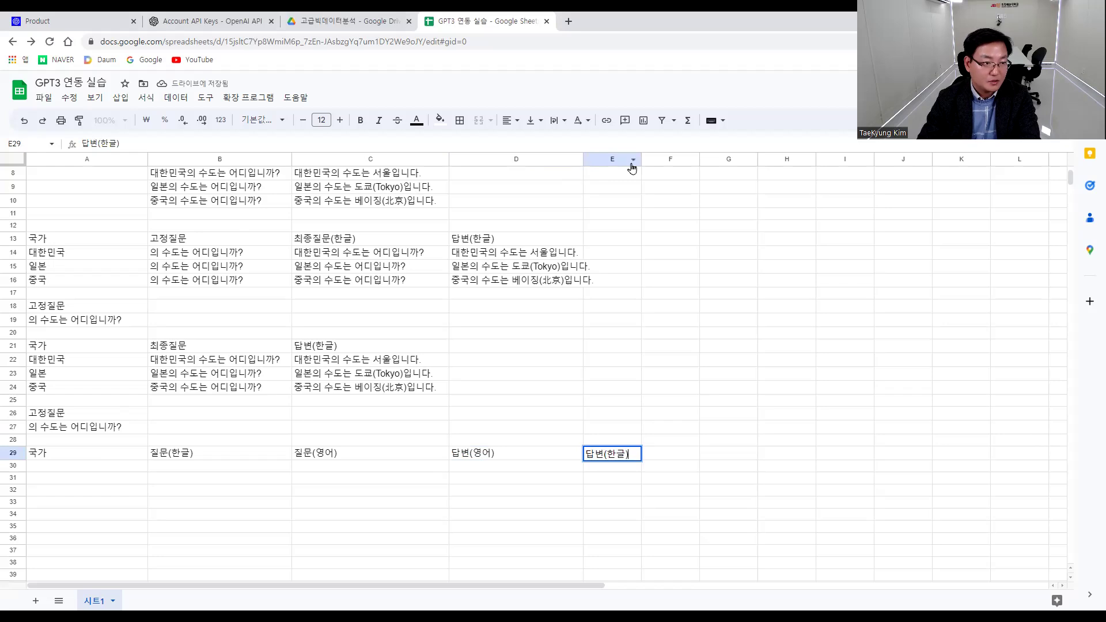
left_click_drag(700, 159, 720, 159)
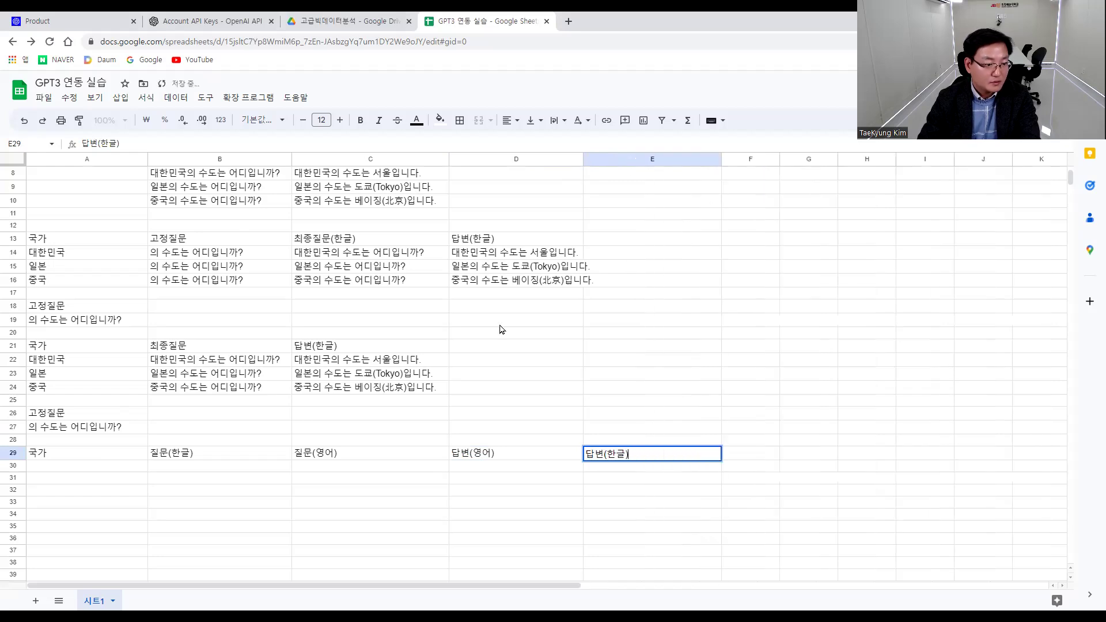
List the countries 한국, 일본 and 중국 in A30:A32 under the 국가 header.
left_click(88, 471)
type("한국")
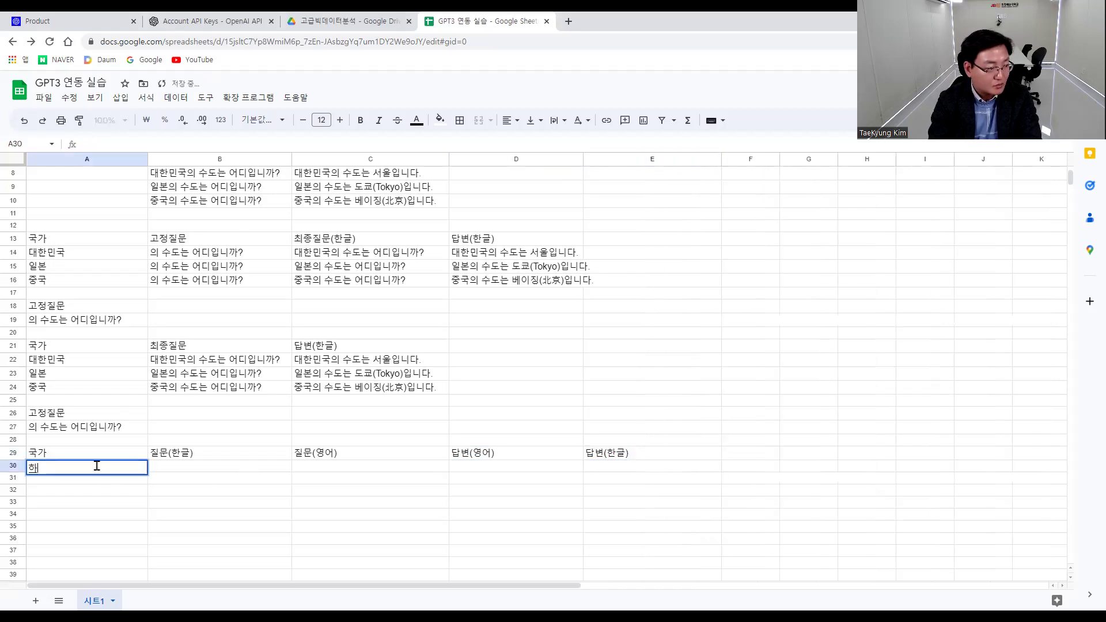
key("Return")
type("일보ㄴ")
key("Return")
type("중국")
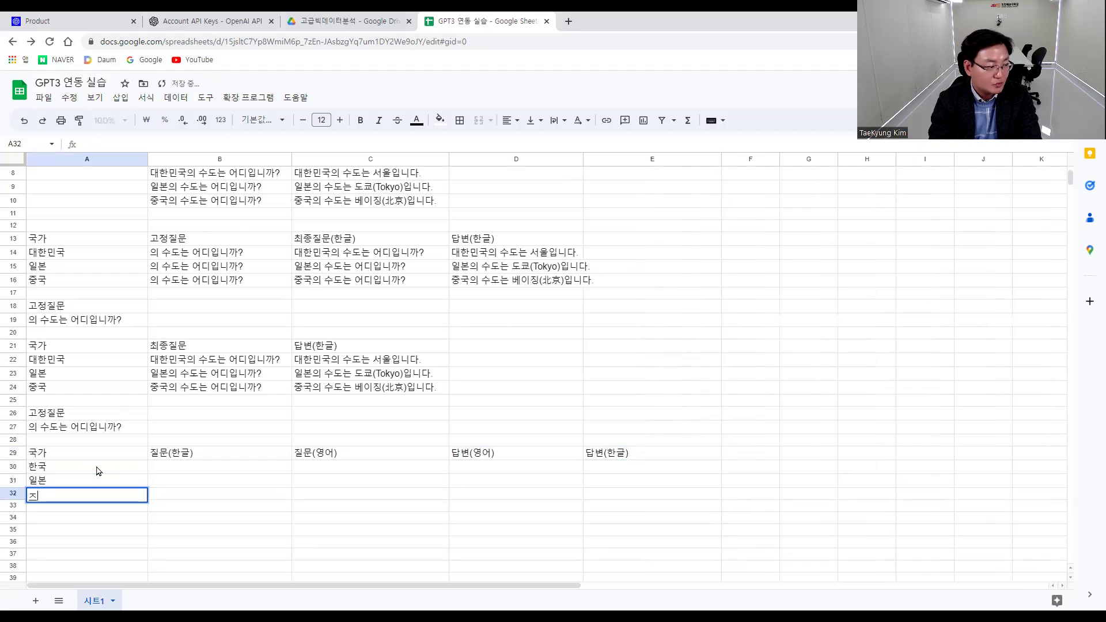
Build the Korean question for 한국 in B30 with the formula =A30&A27.
left_click(189, 471)
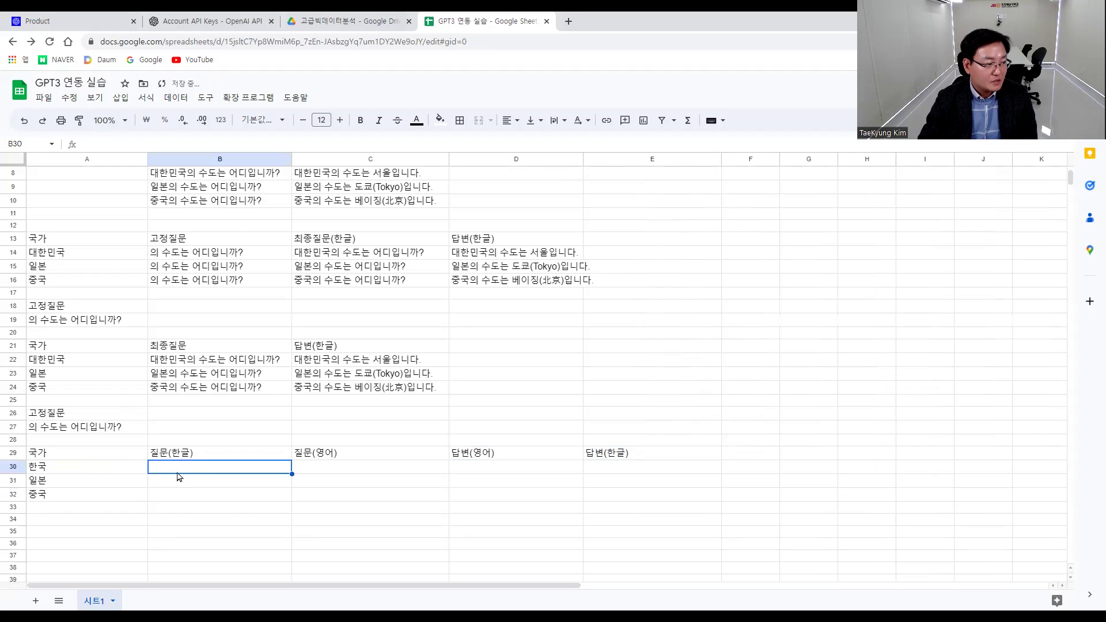
type("=")
left_click(84, 470)
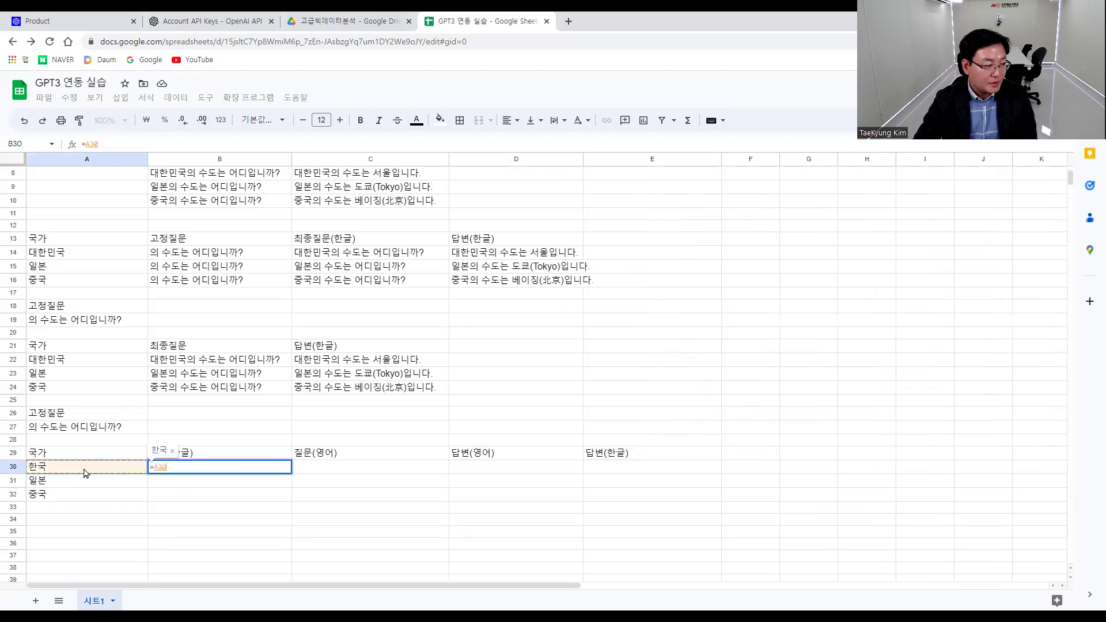
type("&")
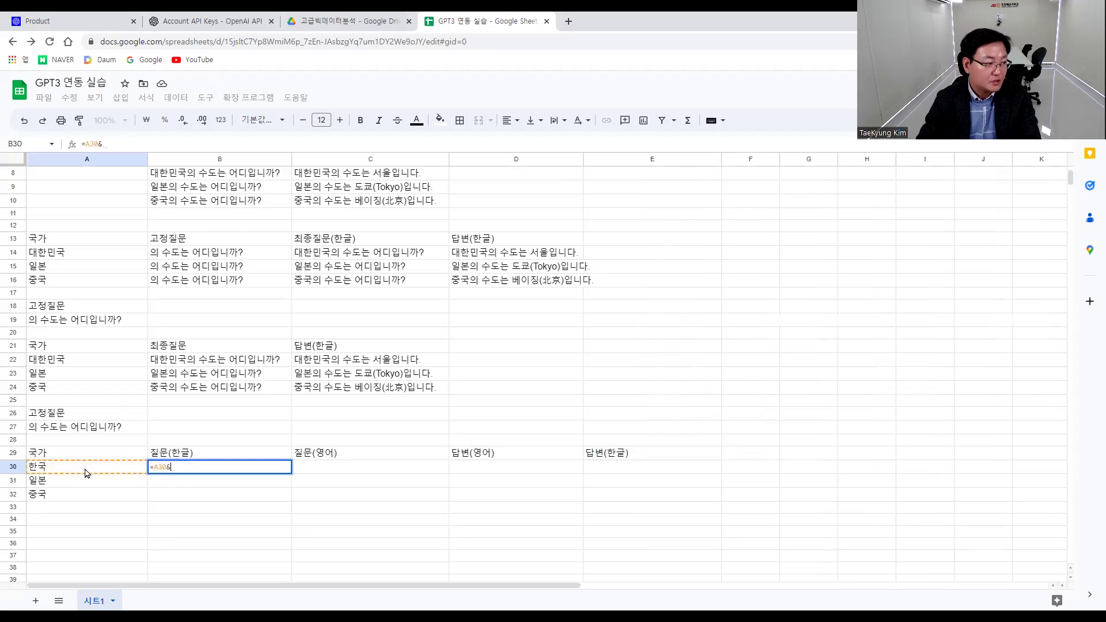
left_click(90, 432)
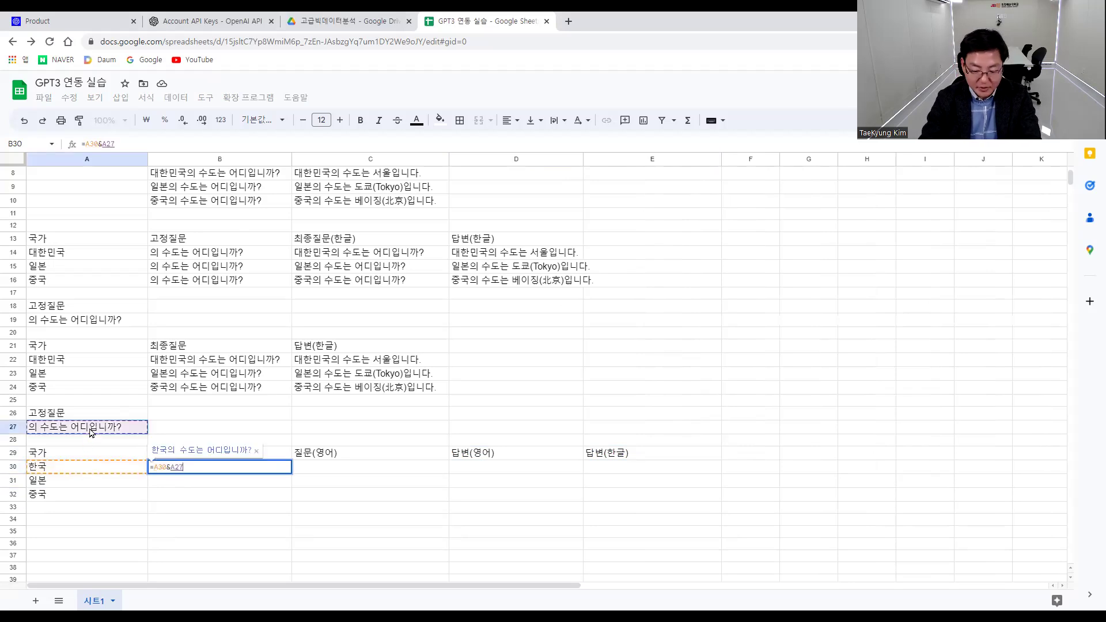
key("Return")
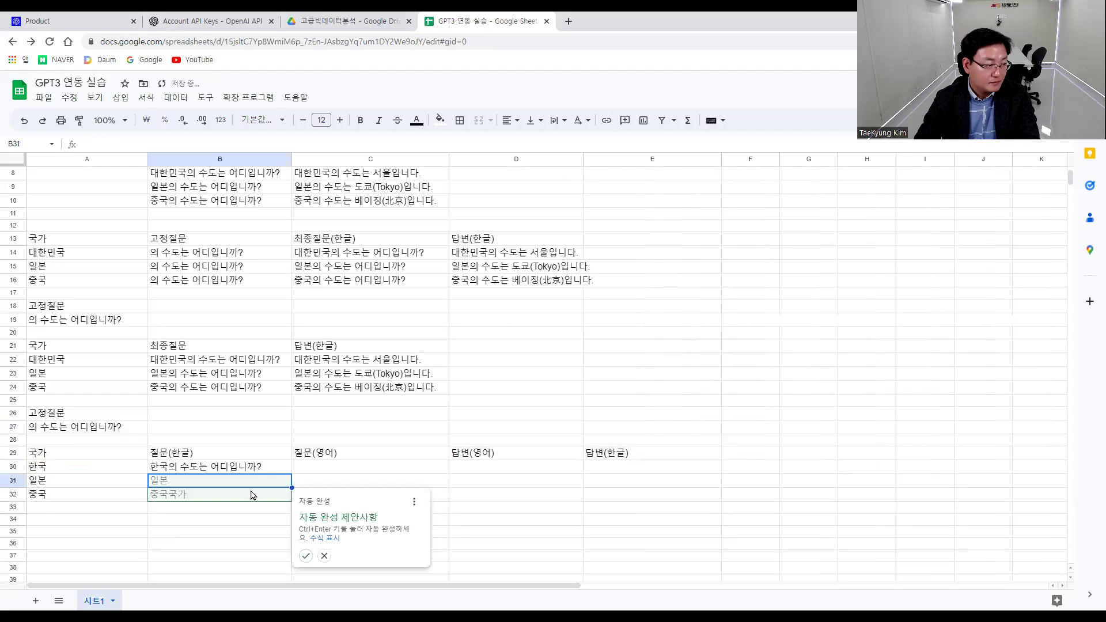
Make the fixed-question reference in B30 absolute as $A$27 and fill the formula down to B32.
left_click(210, 472)
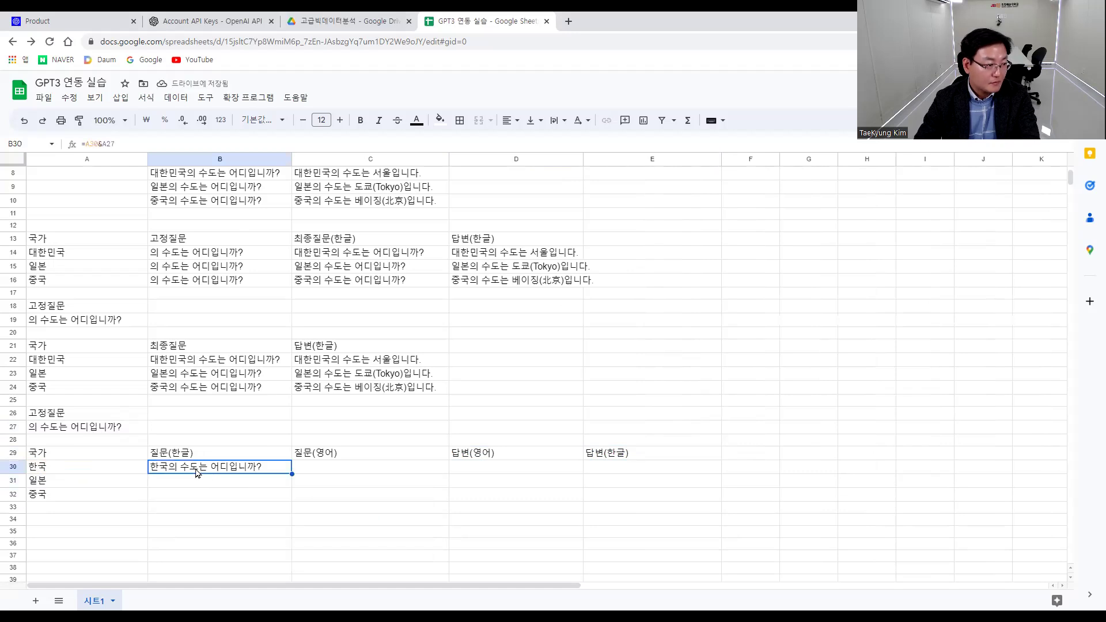
key("F2")
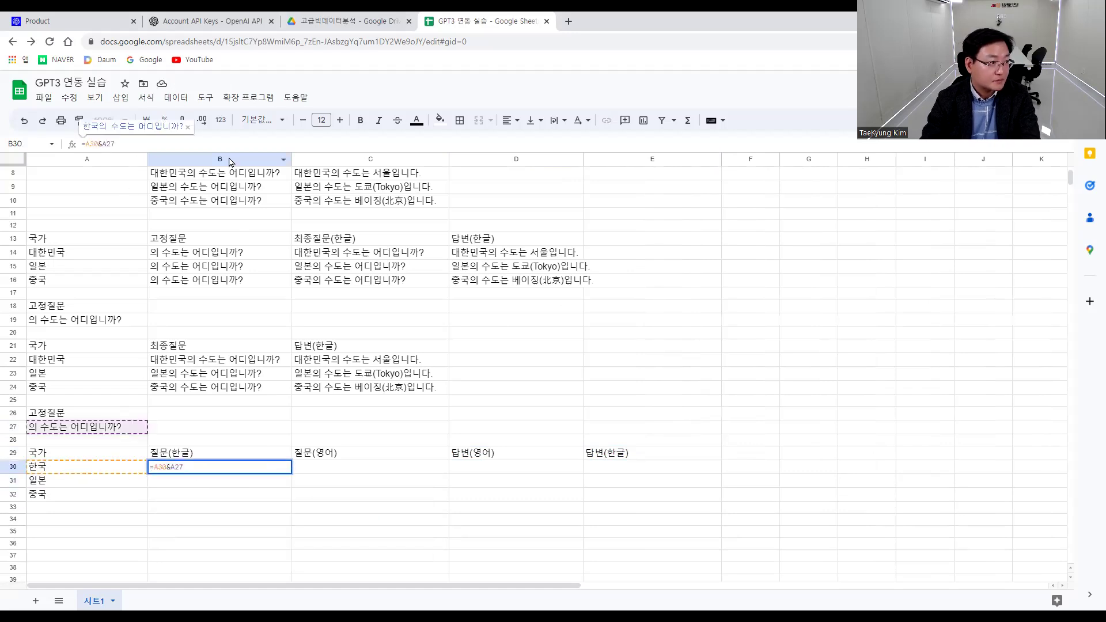
type("$A$")
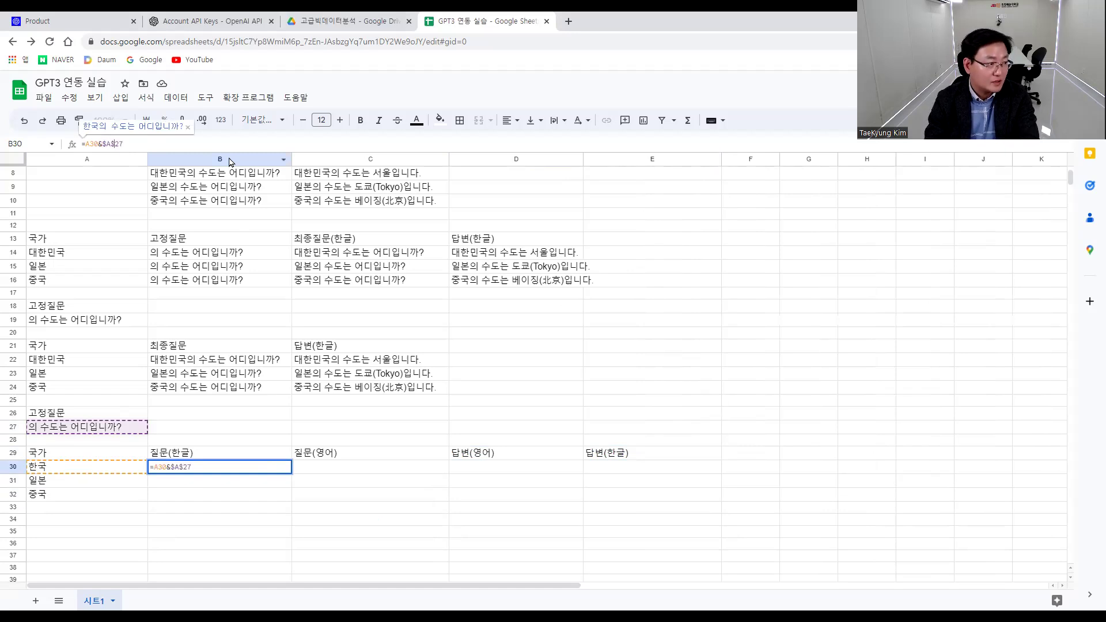
key("Return")
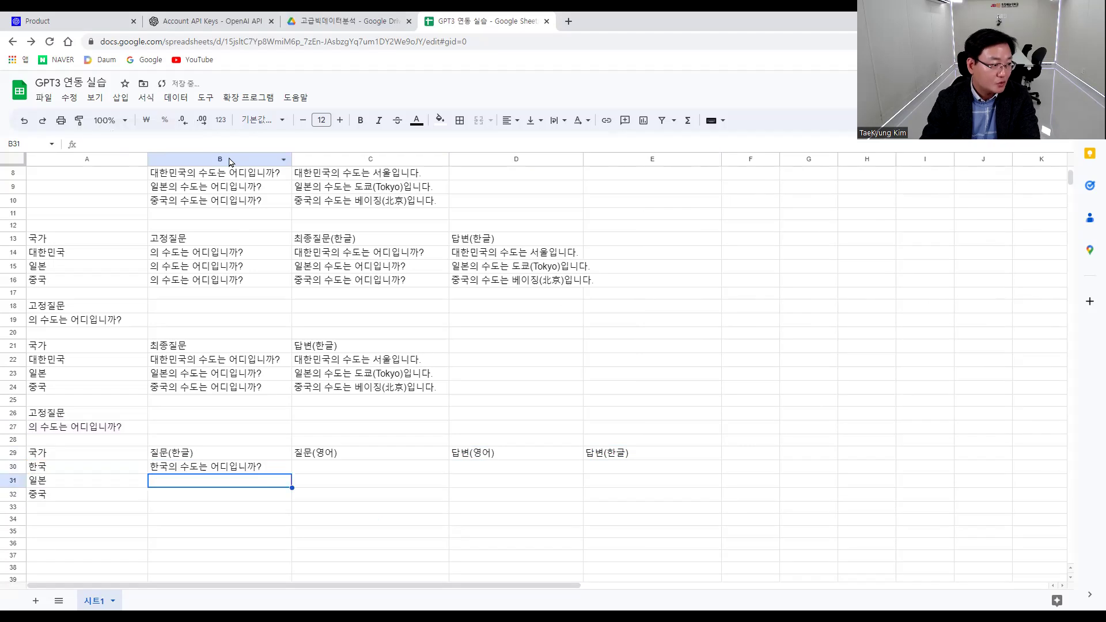
left_click(289, 470)
left_click_drag(290, 472, 291, 497)
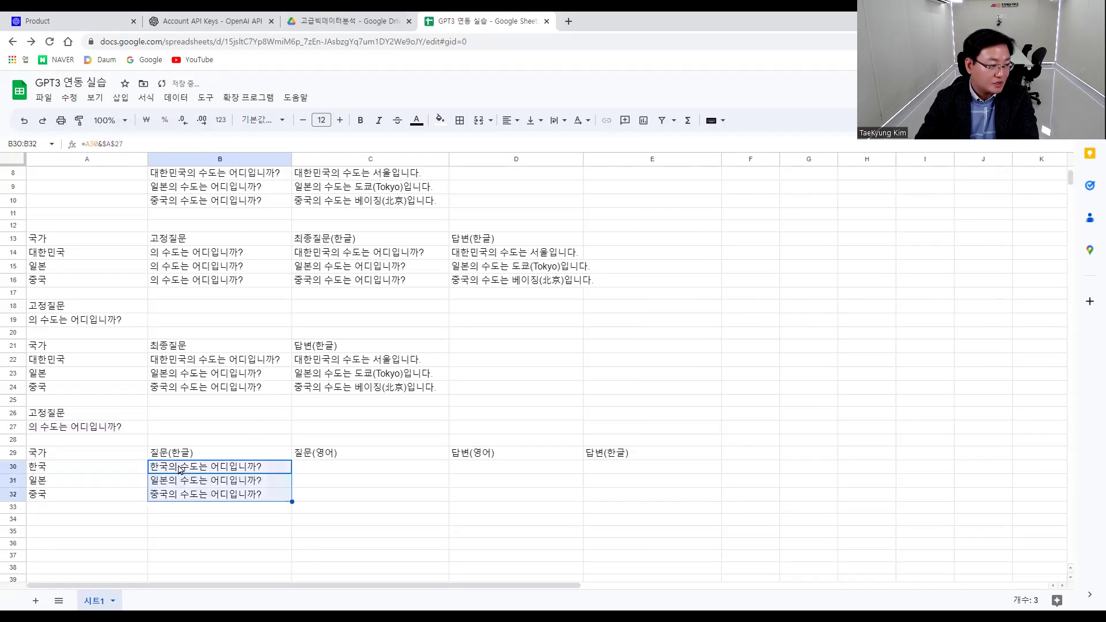
Translate the Korean questions into English by entering =GOOGLETRANSLATE(B30,"ko","en") in C30 and filling it down to C32.
left_click(337, 471)
type("=")
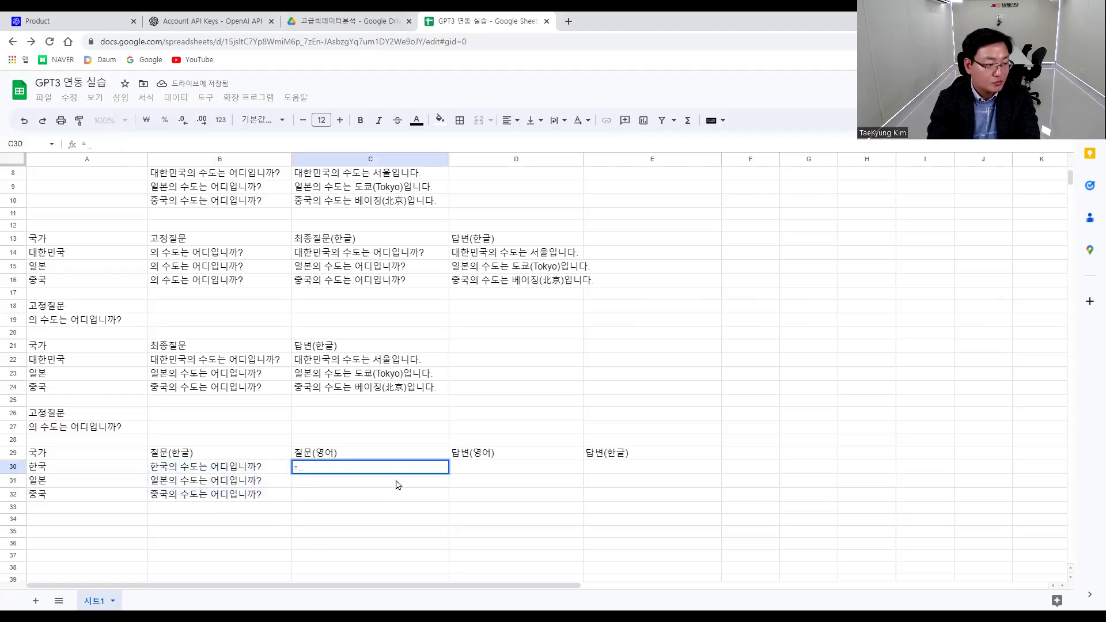
type("goo")
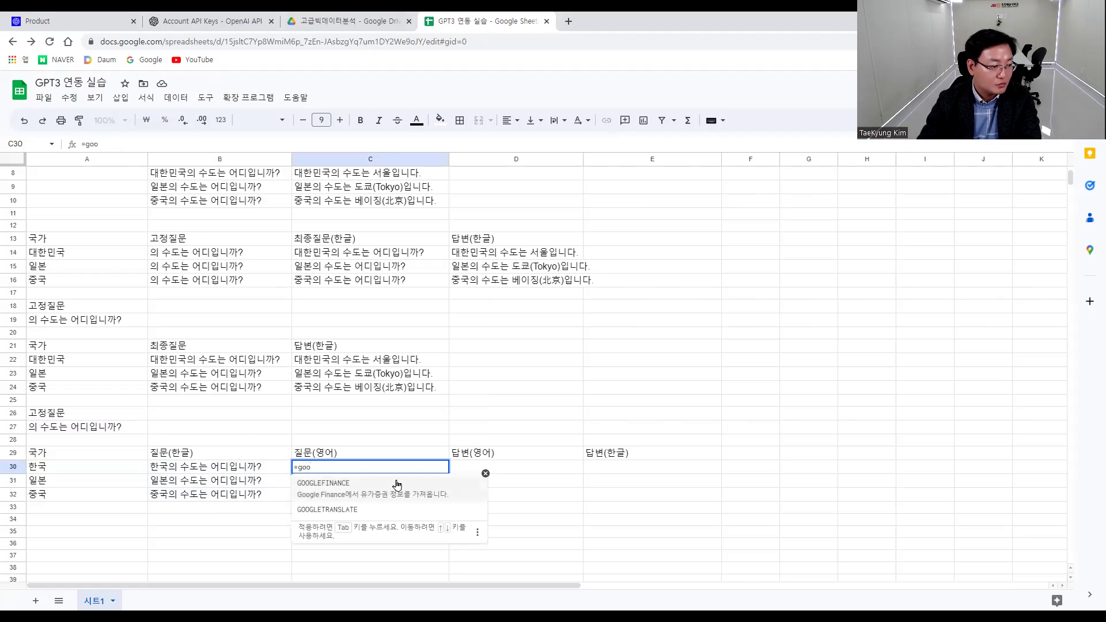
left_click(363, 510)
left_click(254, 470)
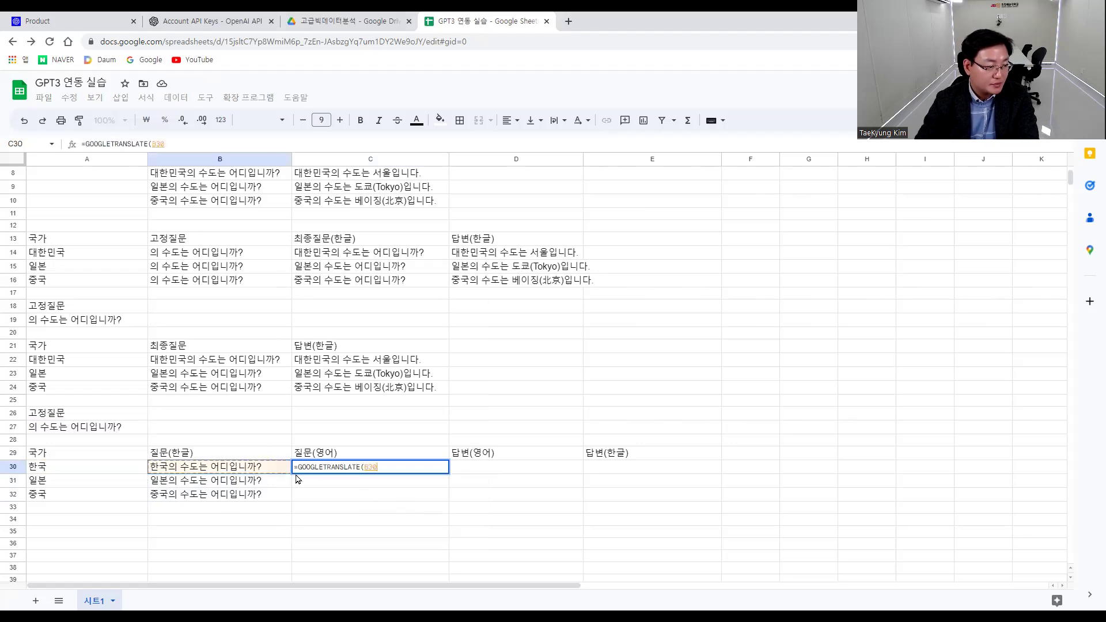
type(",\"kl")
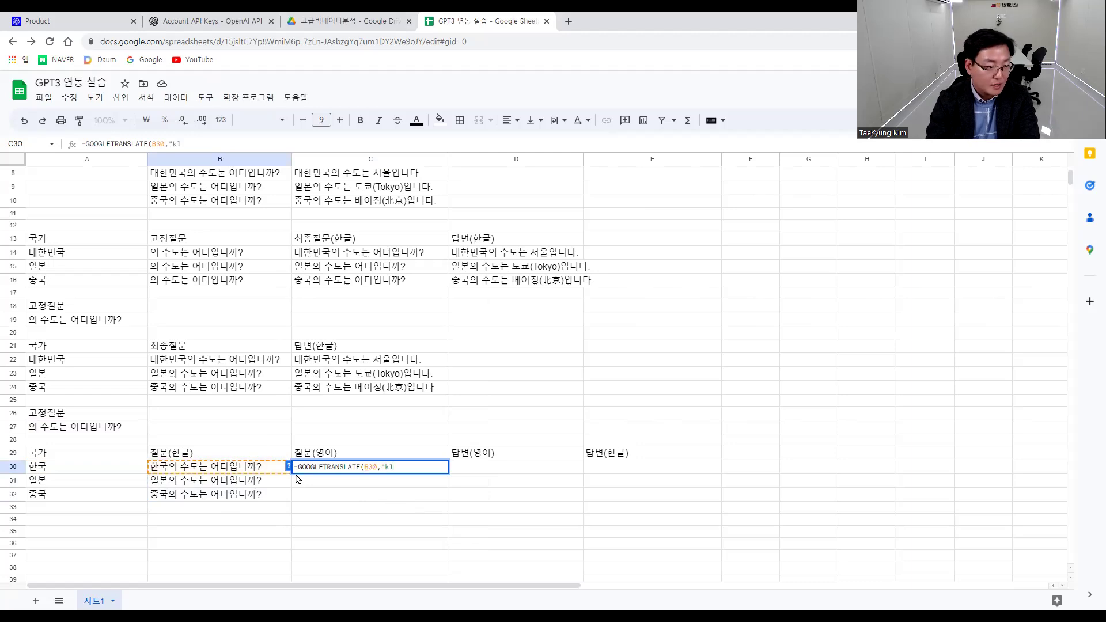
key("BackSpace")
type("o\",\"")
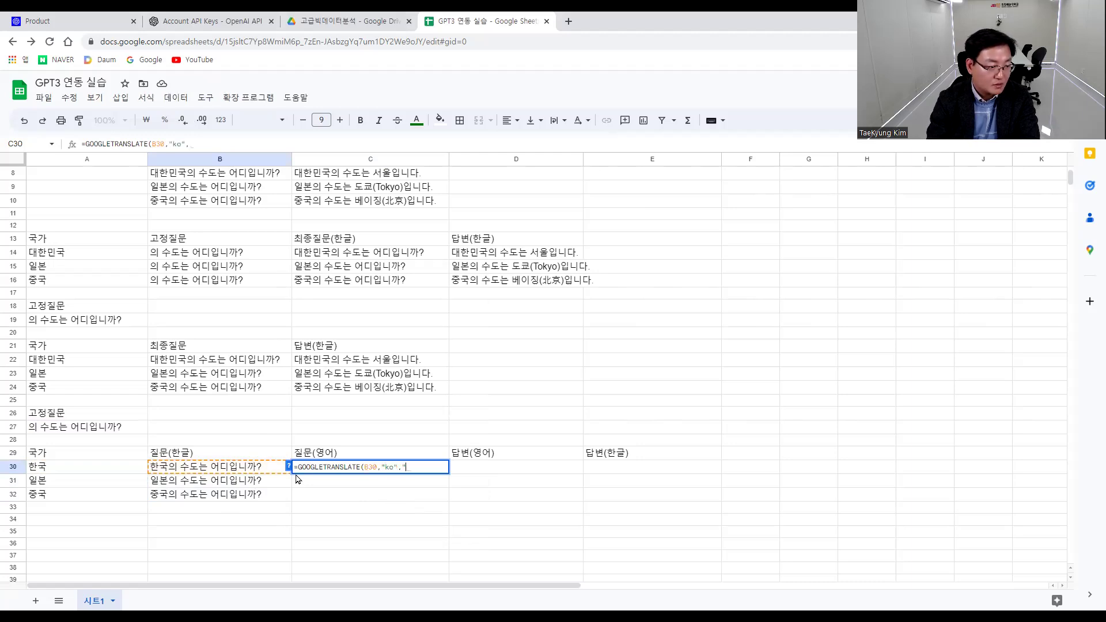
type("en\")")
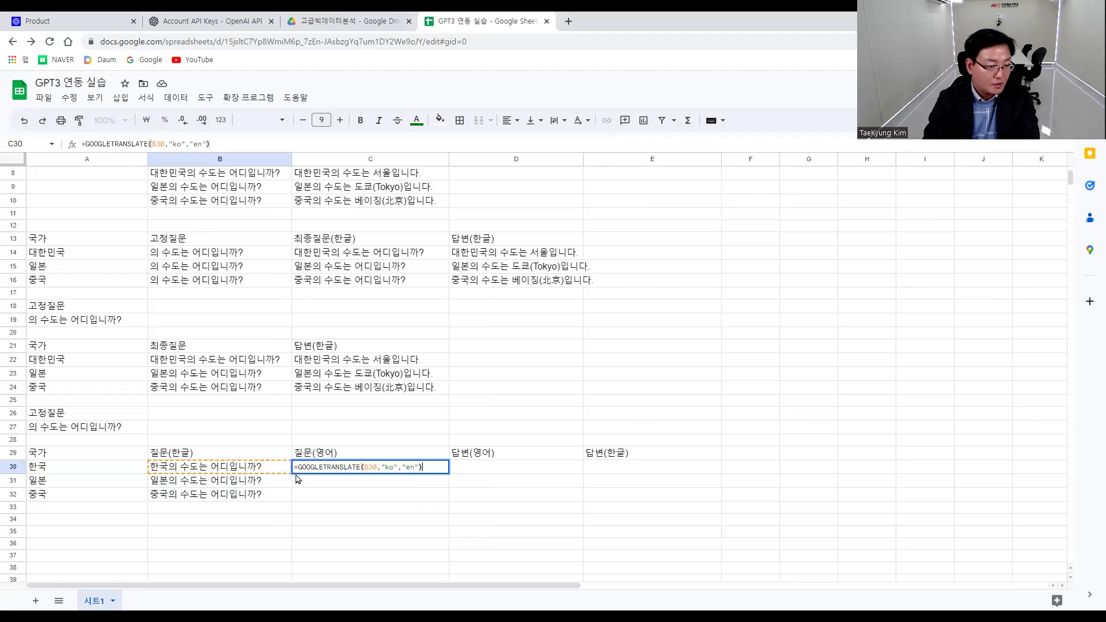
key("Return")
left_click(295, 471)
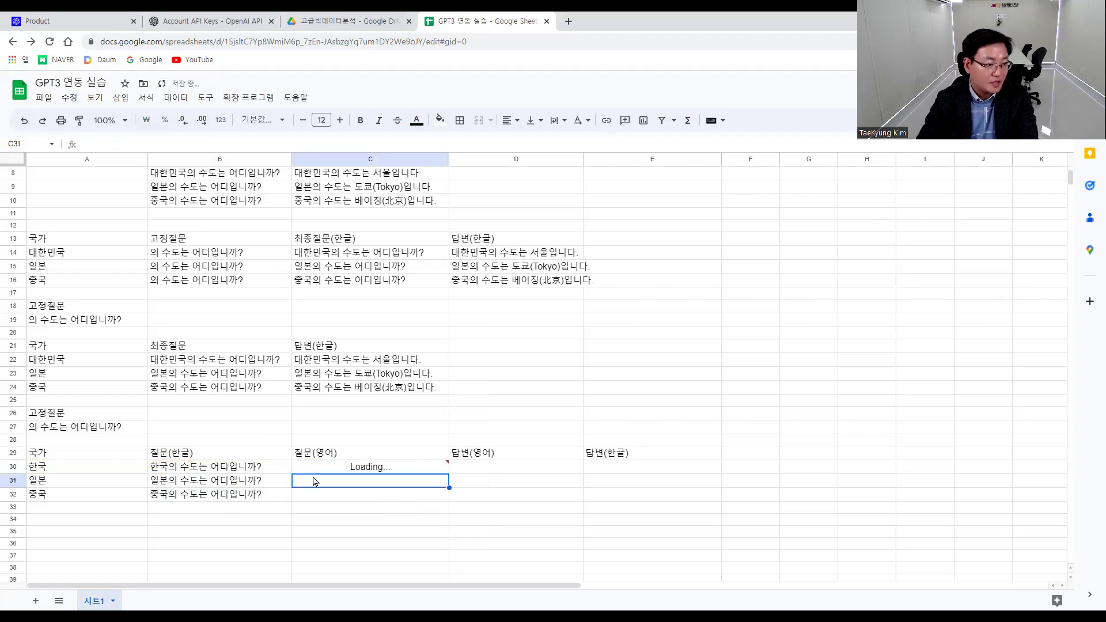
left_click_drag(447, 472, 441, 497)
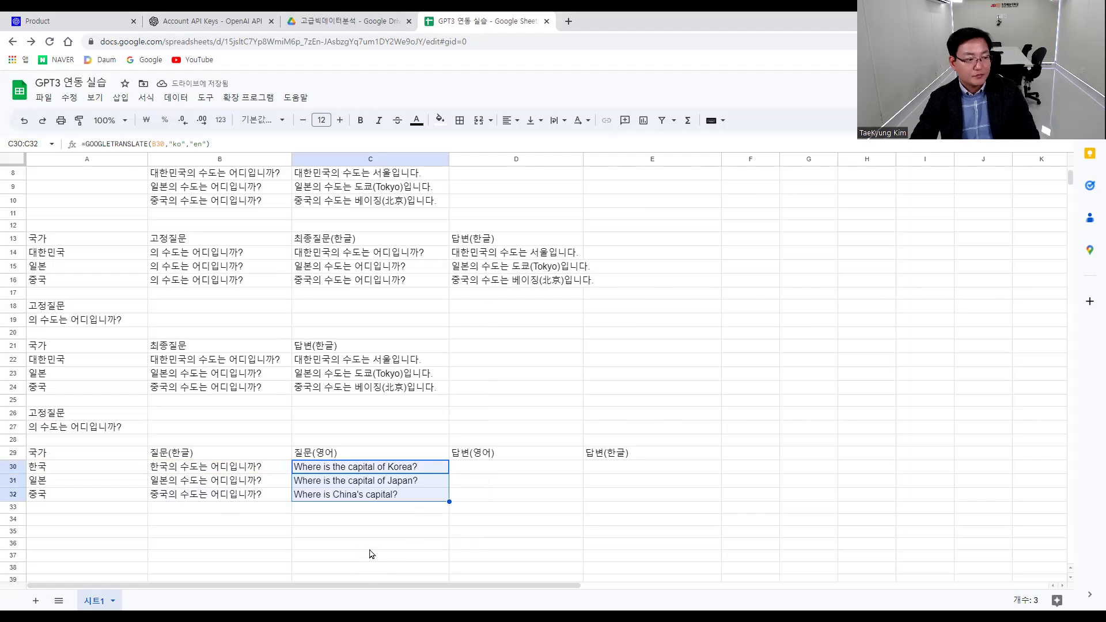
Generate English answers by entering =gpt(C30) in D30 and filling it down to D32, and widen column D to fit the longest answer.
left_click(499, 469)
type("=gpt3")
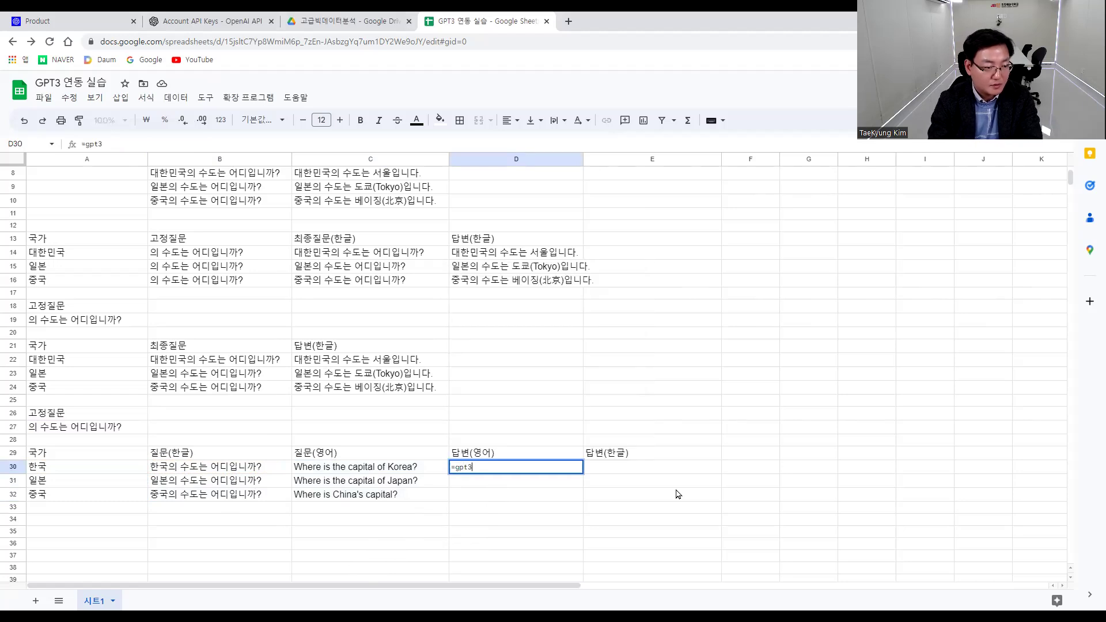
key("BackSpace")
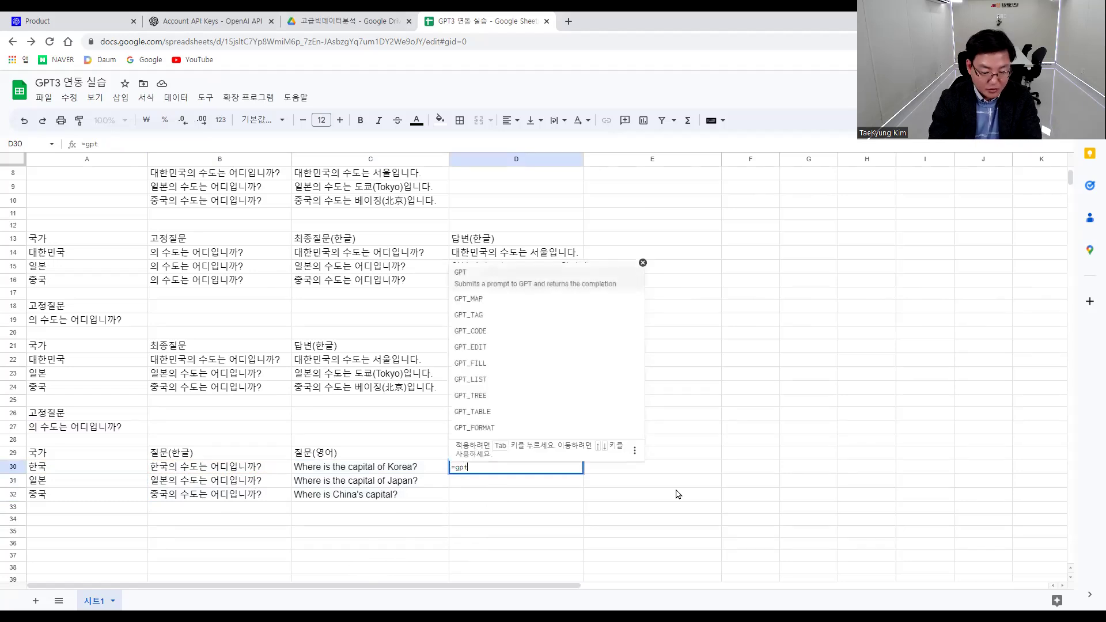
type("(")
left_click(405, 472)
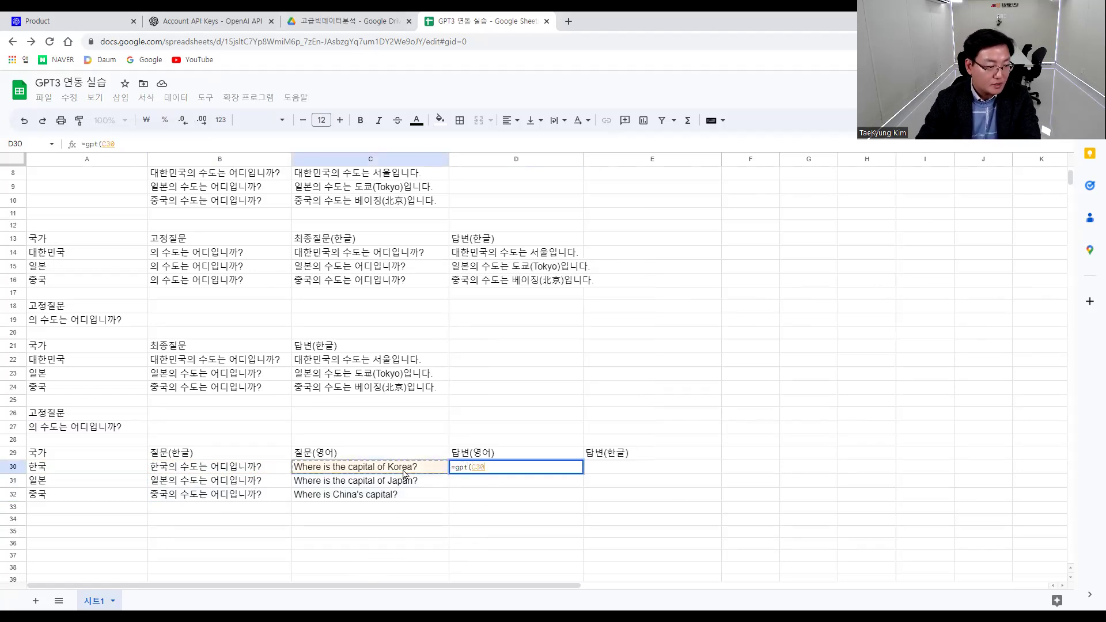
type(")")
key("Return")
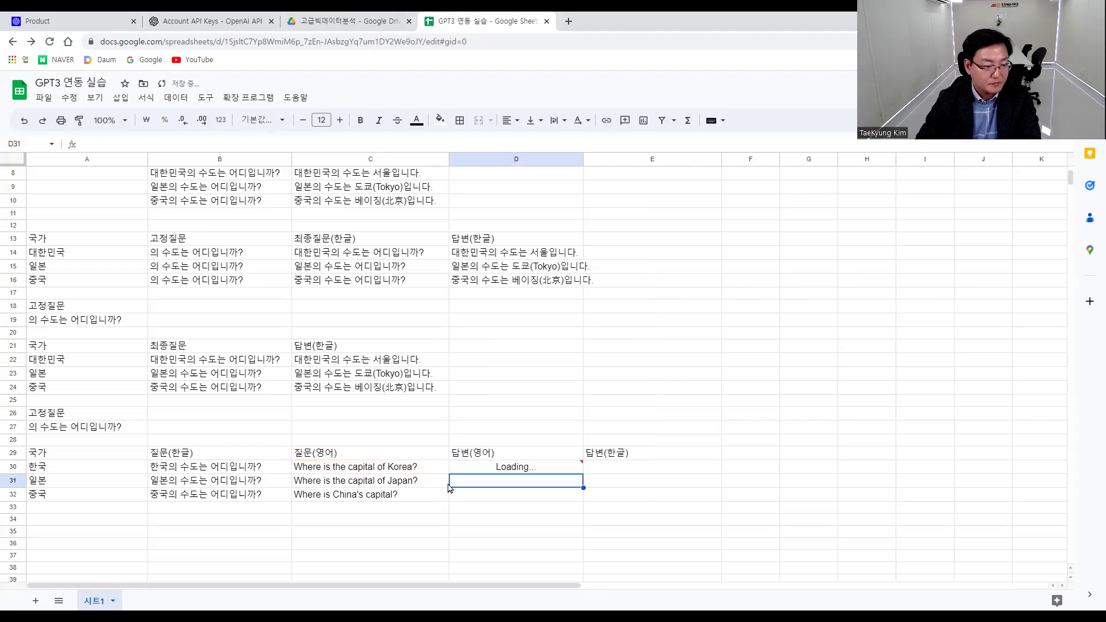
left_click(581, 471)
left_click_drag(582, 473, 583, 496)
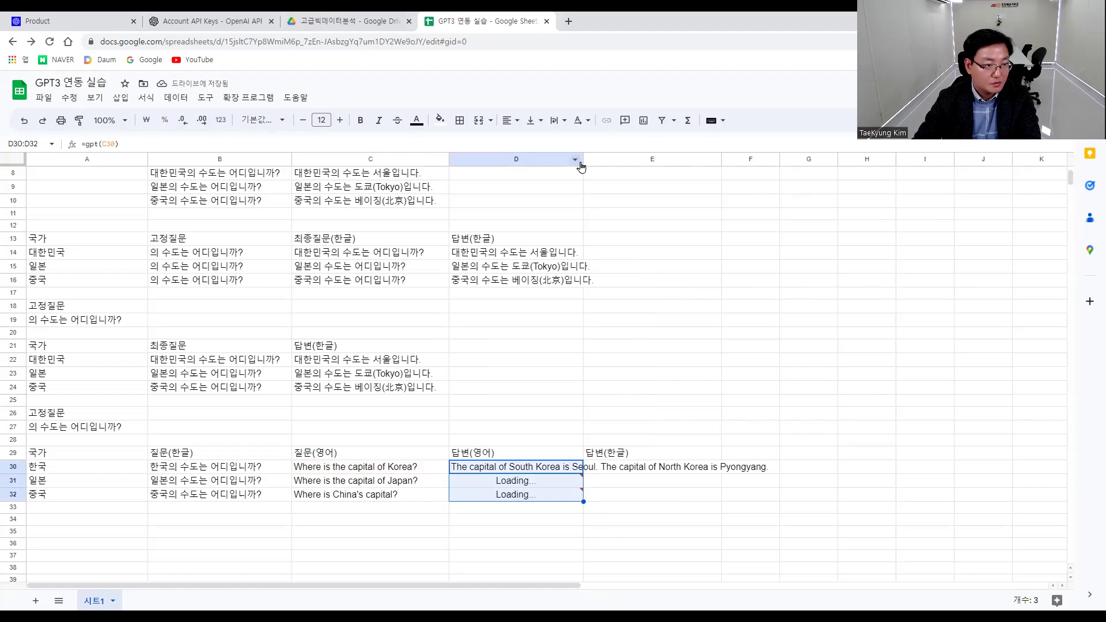
left_click_drag(583, 159, 658, 159)
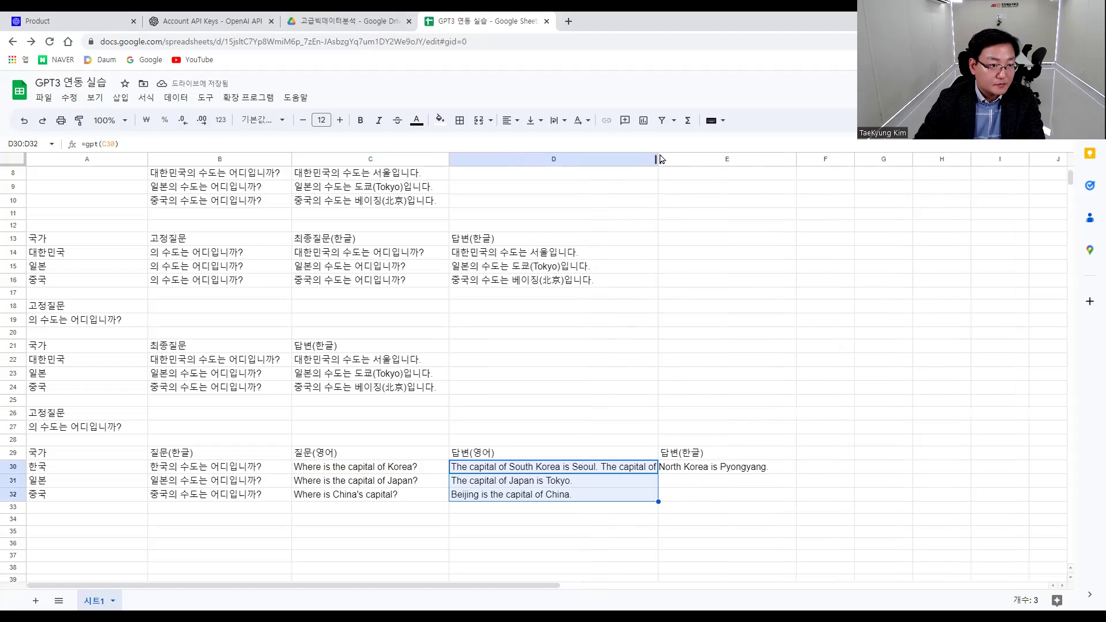
left_click_drag(658, 159, 782, 159)
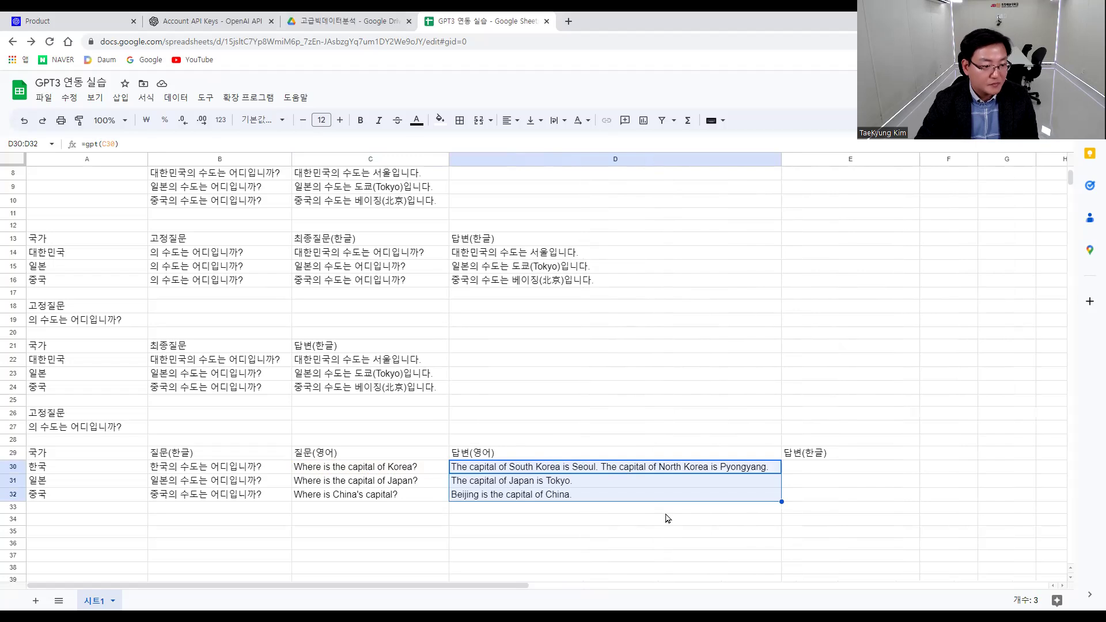
Translate the English answers into Korean by entering =GOOGLETRANSLATE(D30,"en","ko") in E30 and filling it down to E32.
left_click(830, 469)
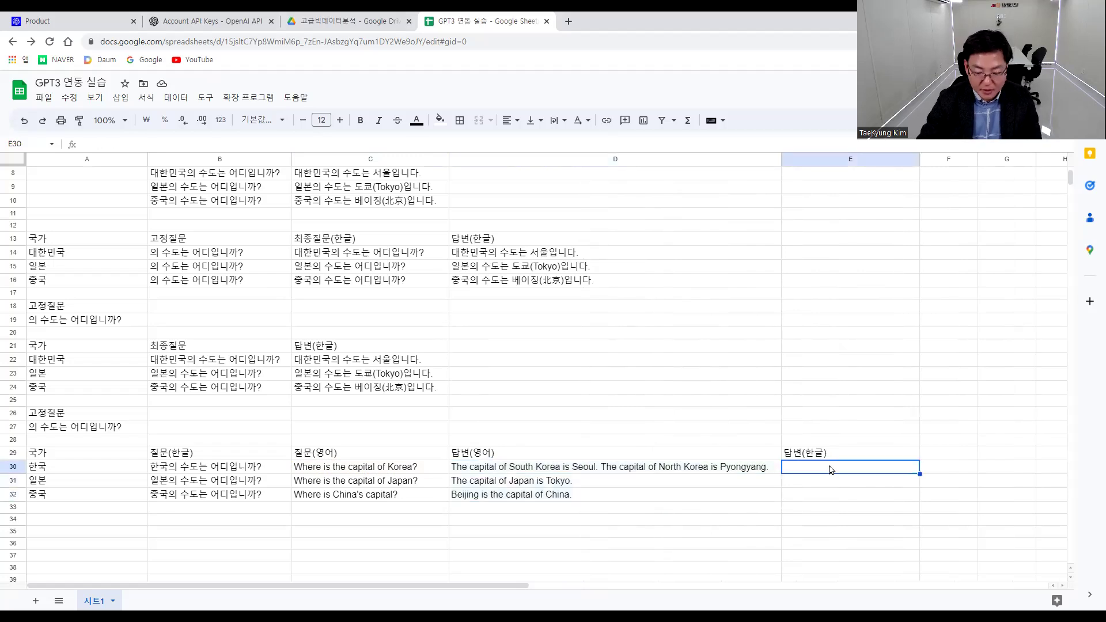
type("=goo")
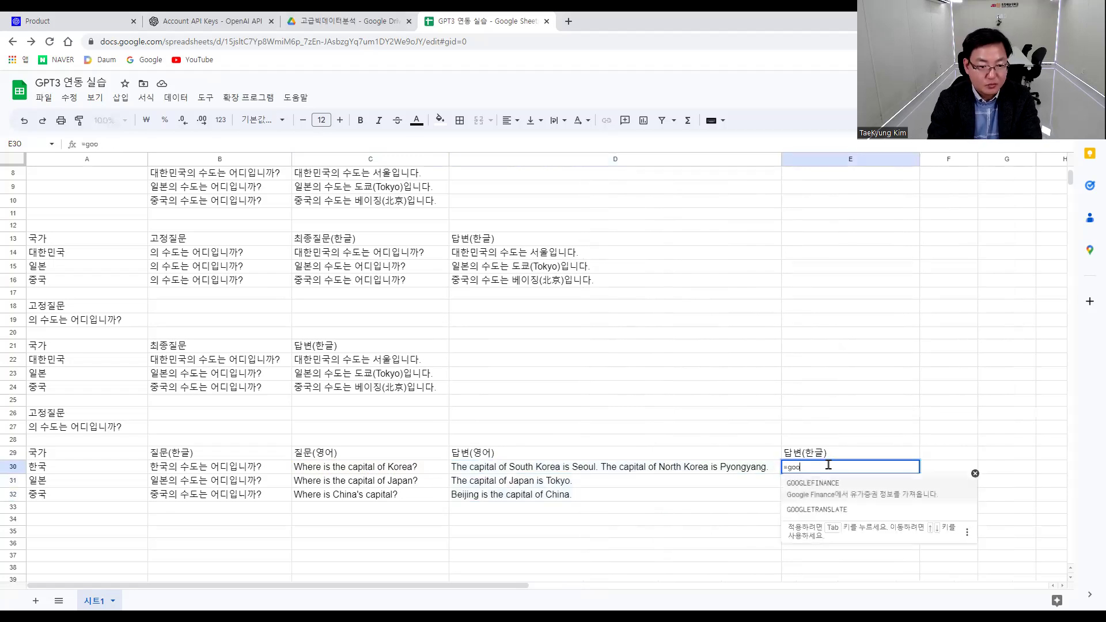
left_click(824, 515)
left_click(612, 471)
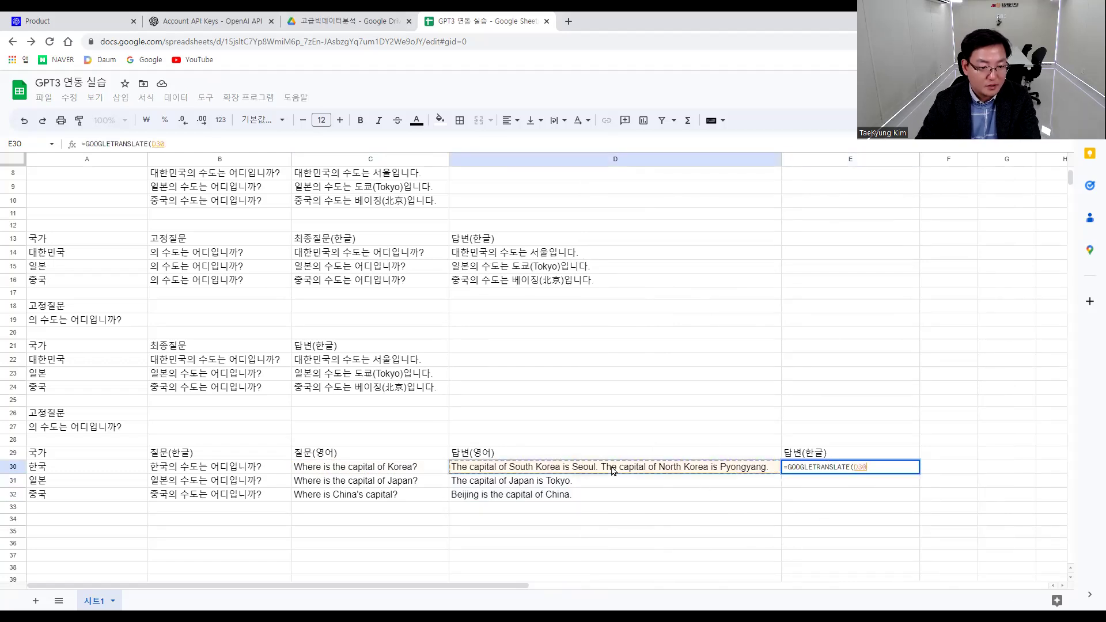
type(",\"en\",\"ko")
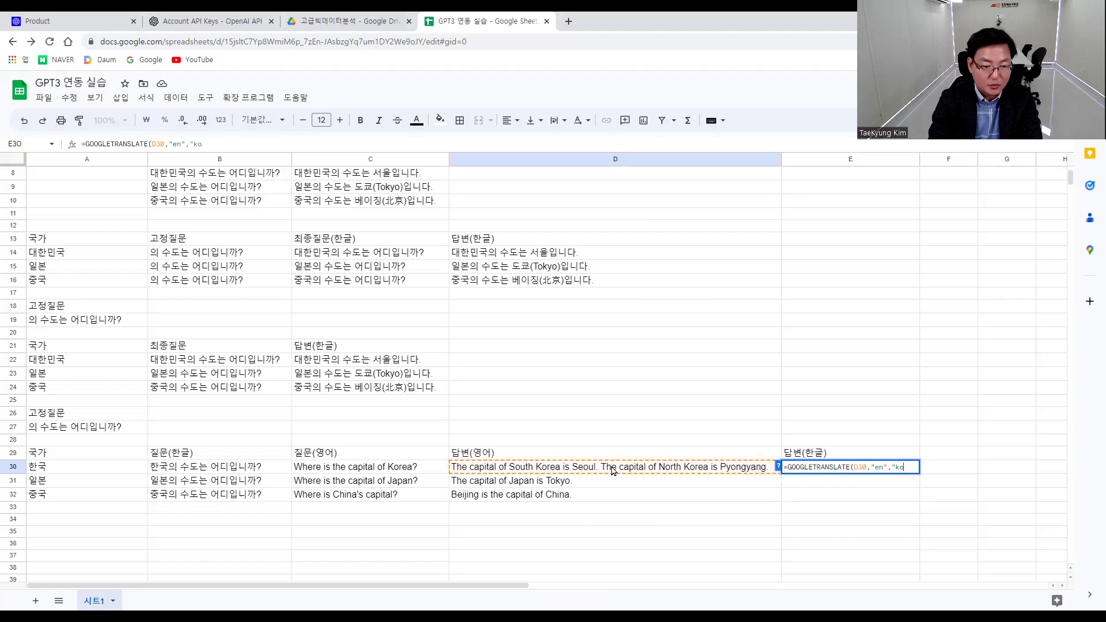
type("\"")
key("Return")
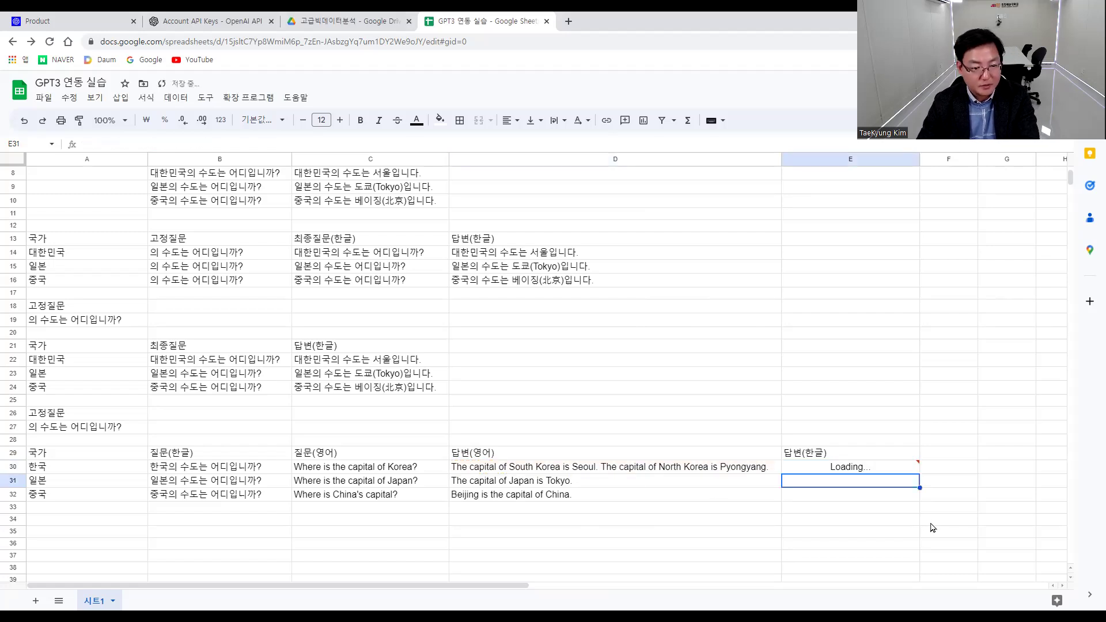
left_click(901, 468)
left_click_drag(920, 473, 918, 499)
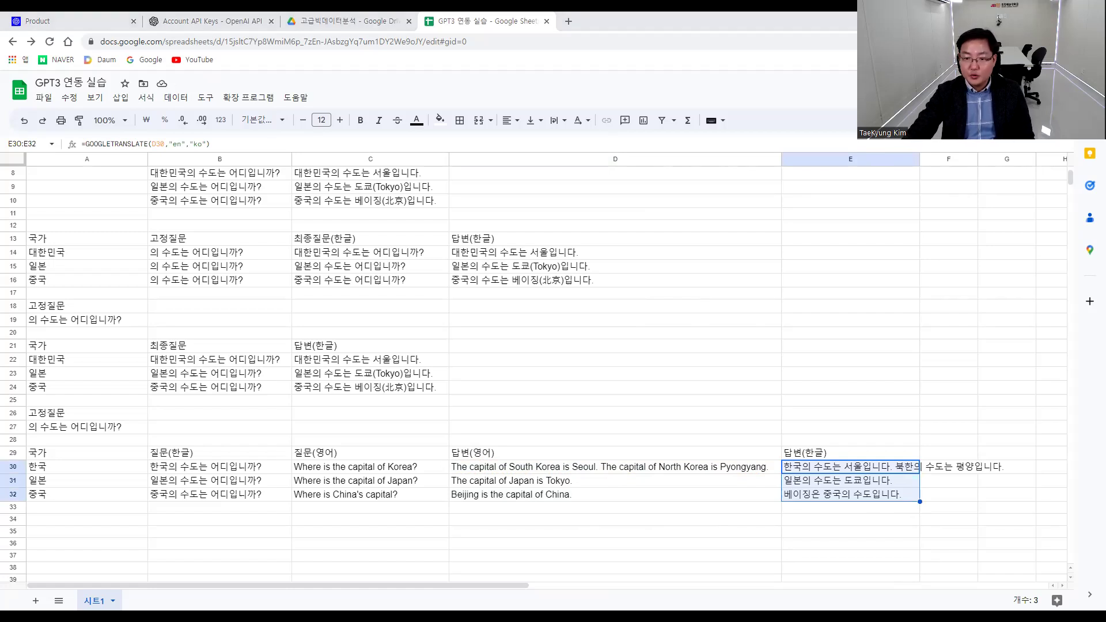
left_click(570, 519)
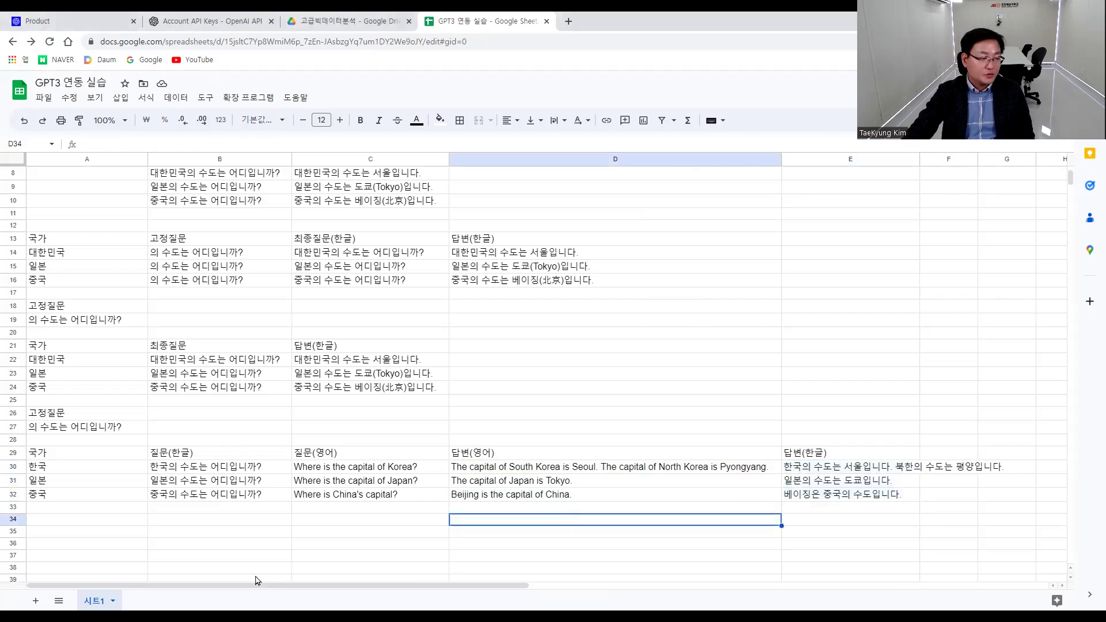
Start a comma-separated country list in B36 with 미국, 프랑스, 독일, 러시아, 캄보디아, 라오스, 베트남, 미야마.
left_click(80, 511)
scroll(86, 528, "down", 2)
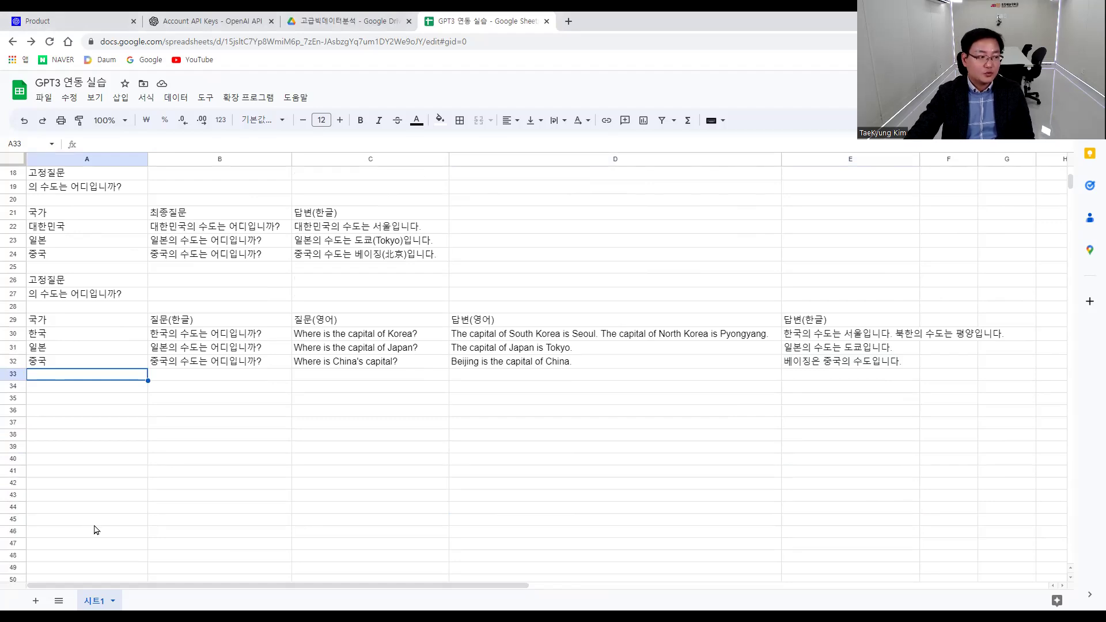
left_click(225, 412)
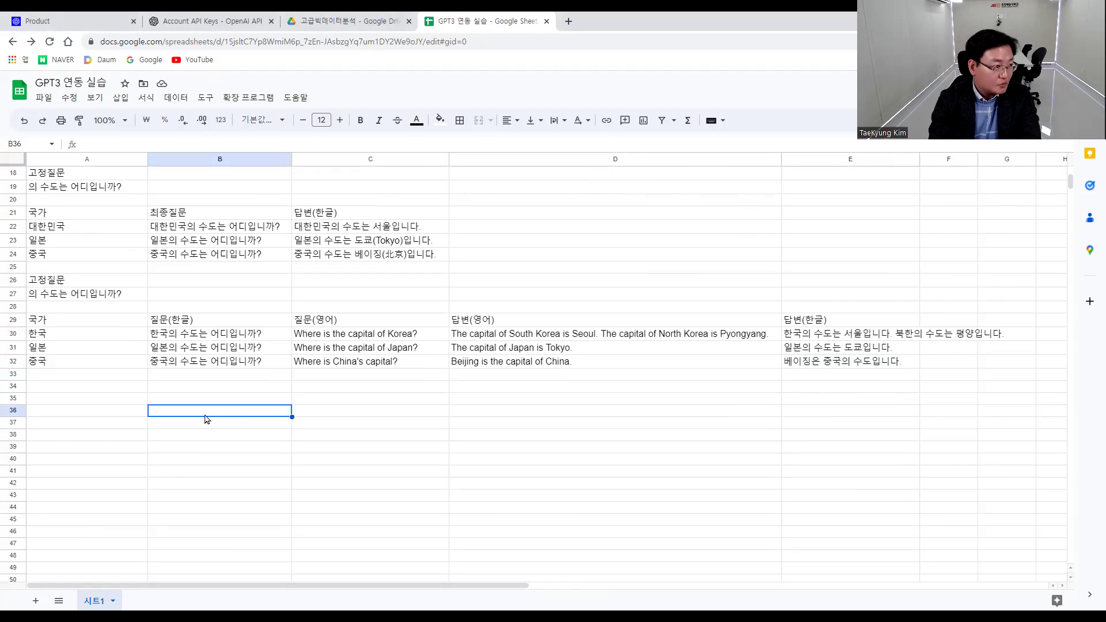
type("미구ㄱ")
key("BackSpace")
key("BackSpace")
key("BackSpace")
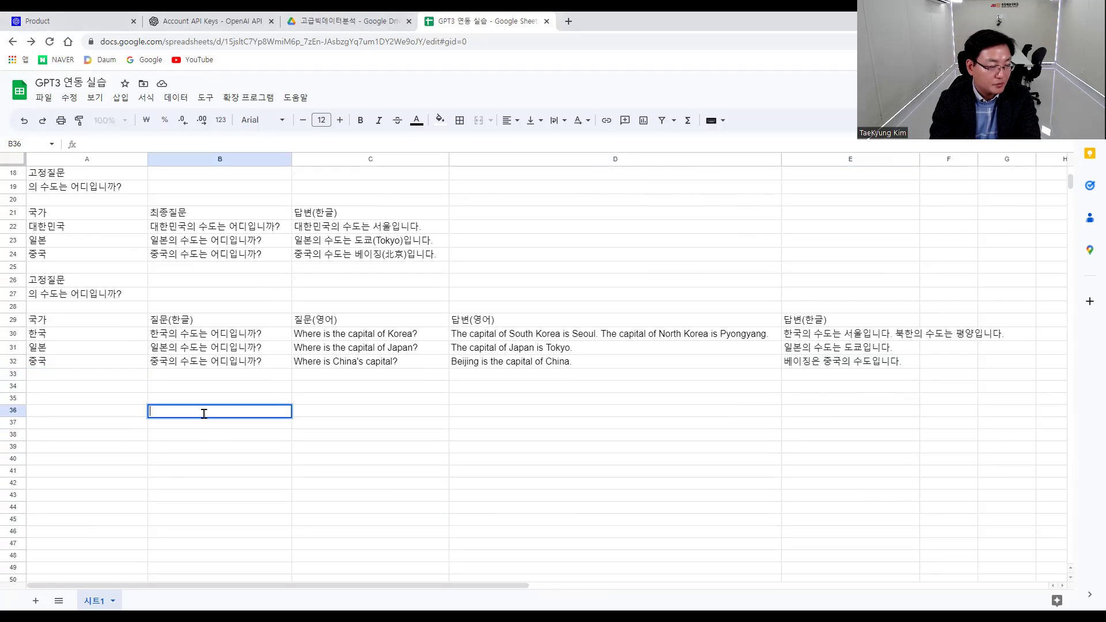
type("미국, 프라ㅏ")
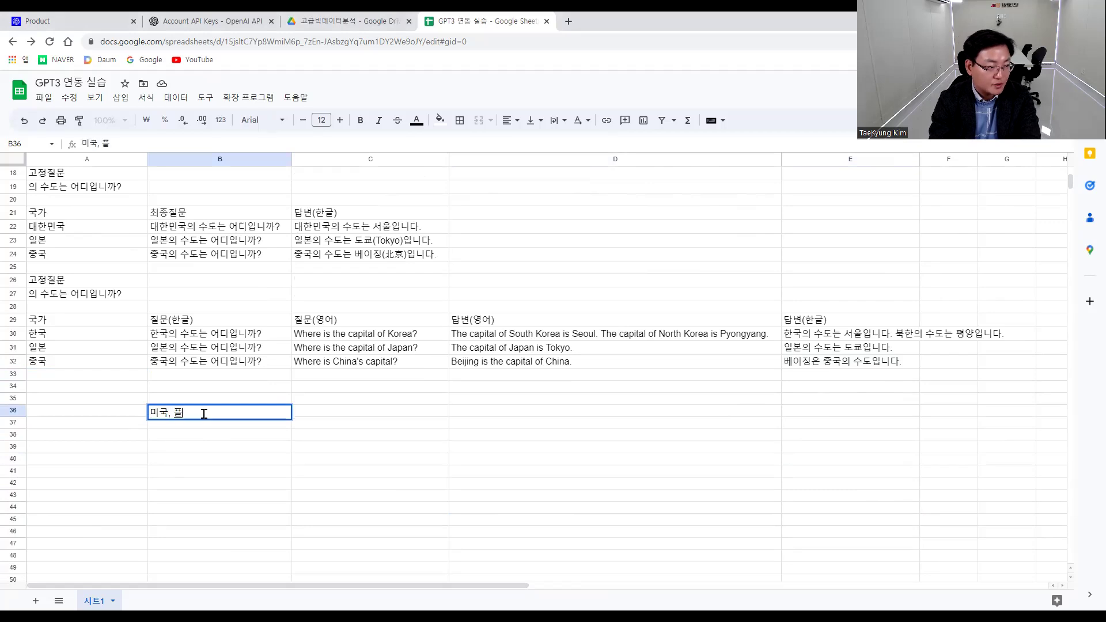
key("BackSpace")
key("BackSpace")
type("랑스, 독일")
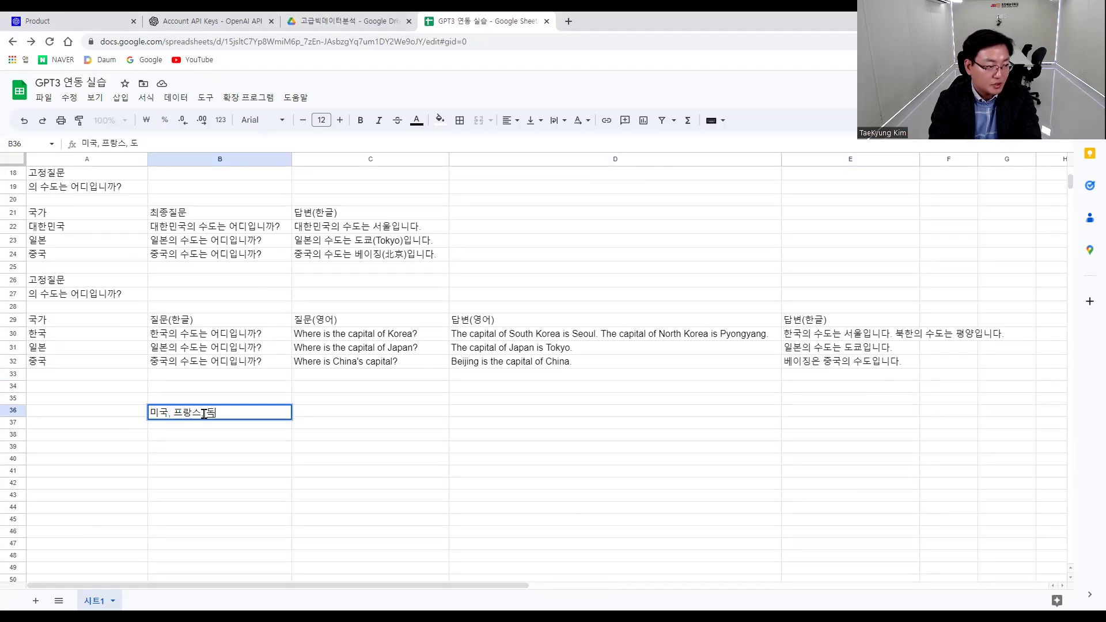
type(", 러시아,")
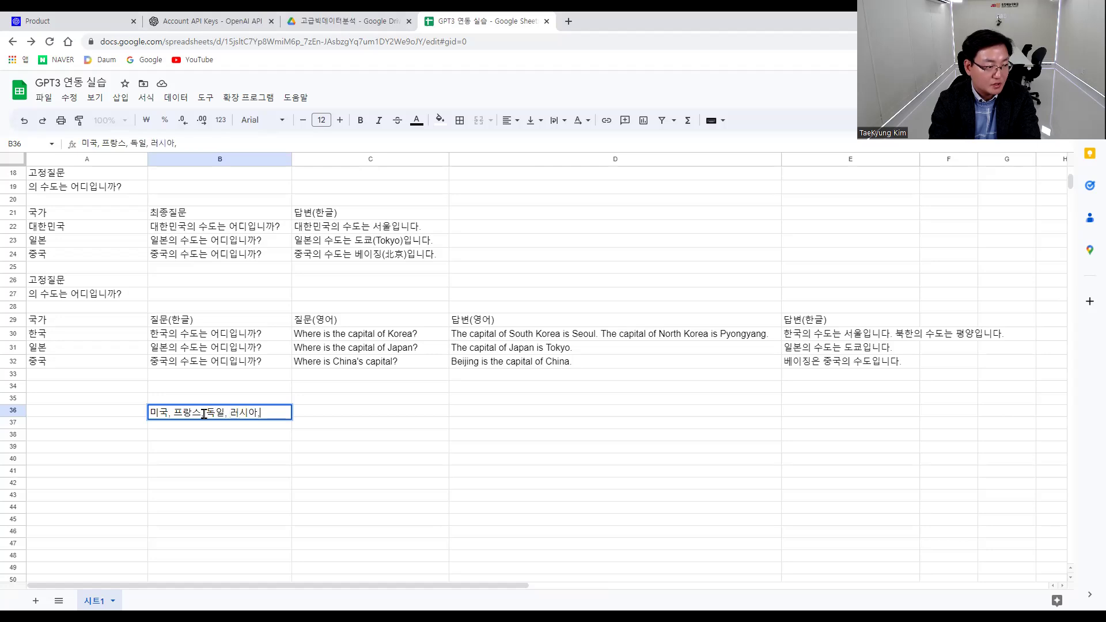
type(" 캄보디아, ")
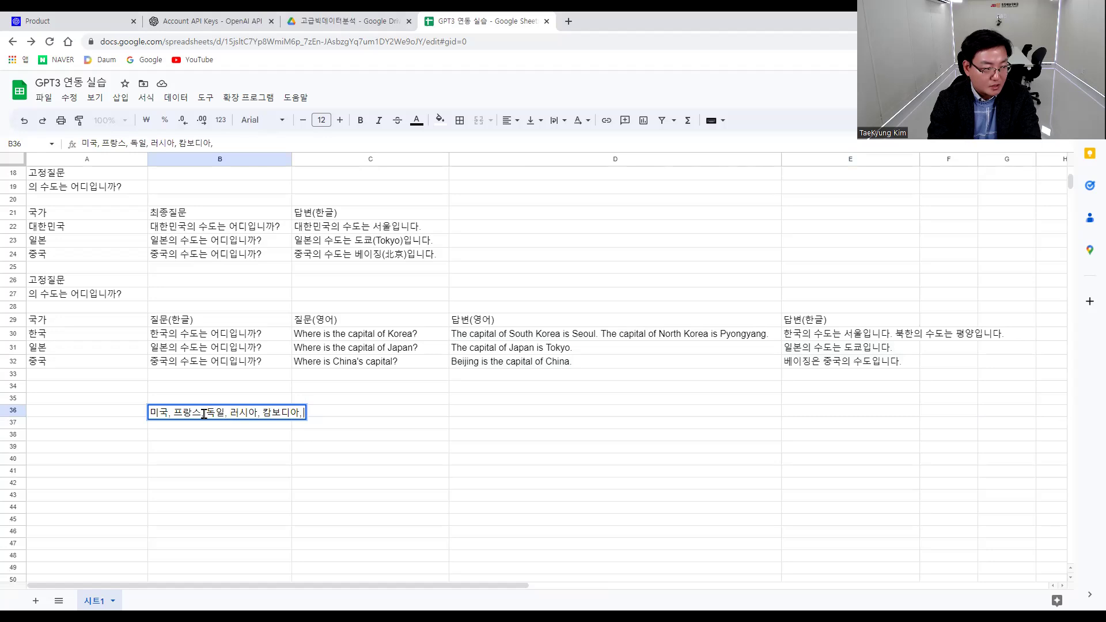
type("라오스, 베트")
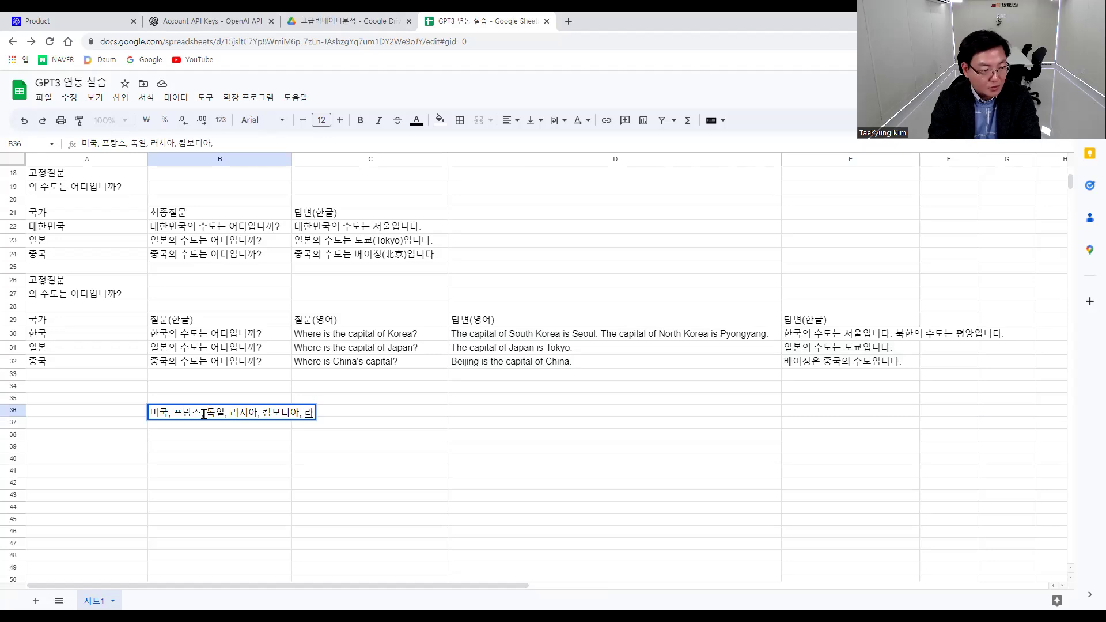
type("남, 미야만")
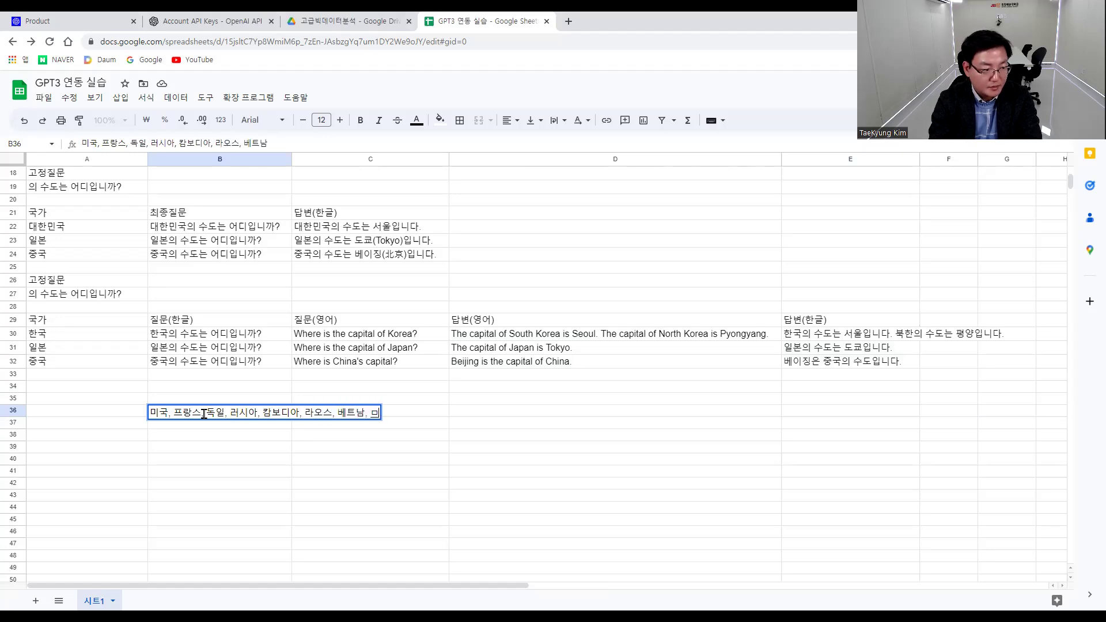
Extend the country list in B36 with 말레이시아, 스리랑카, 인도, 아르헨티나, 브라질, 가나.
type(", 말레이사")
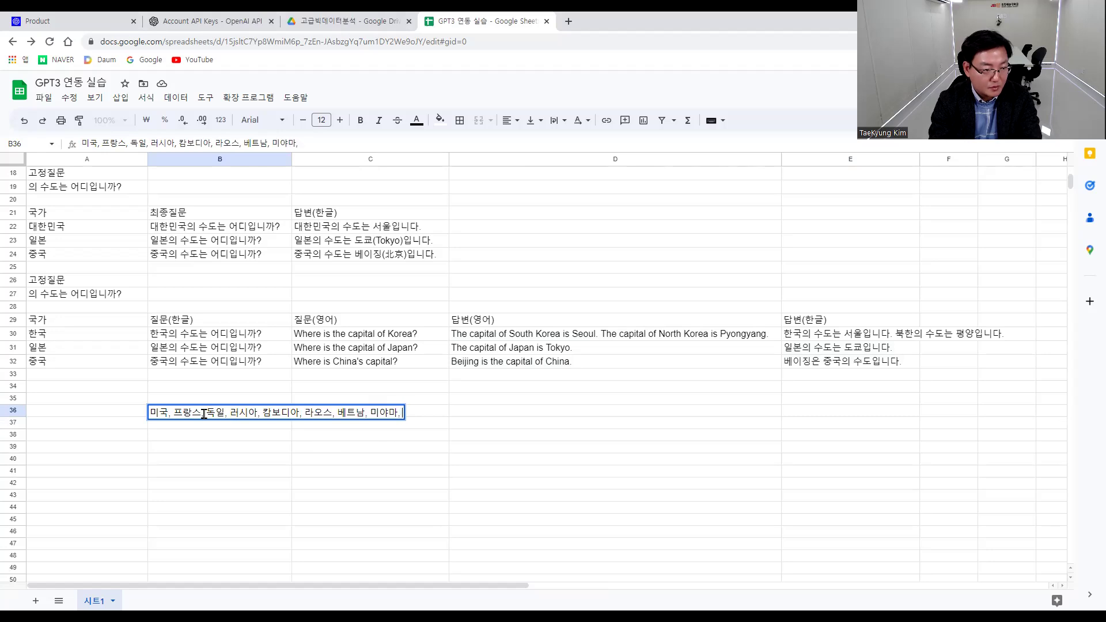
key("BackSpace")
key("BackSpace")
type("애")
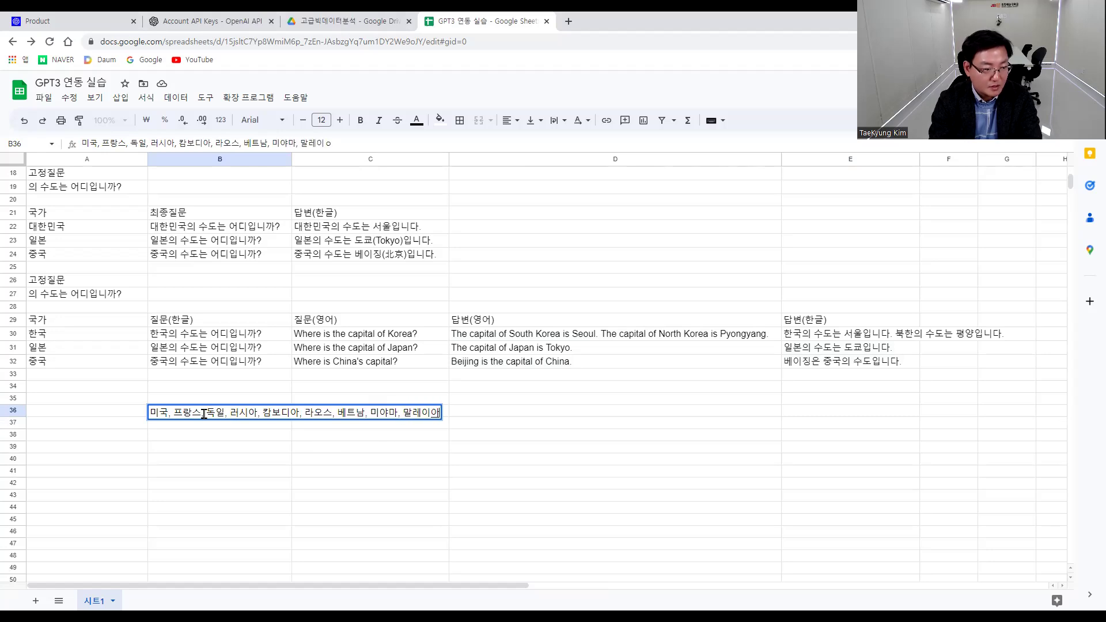
key("BackSpace")
key("BackSpace")
key("BackSpace")
type("이시아, 스리랑카, 인도, ")
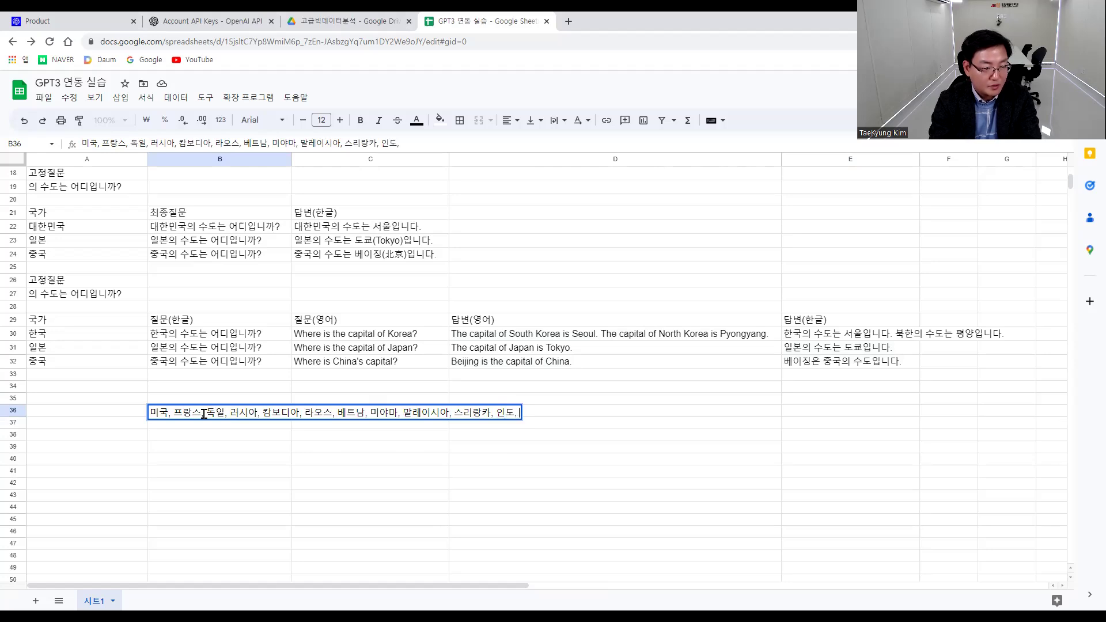
type("아르")
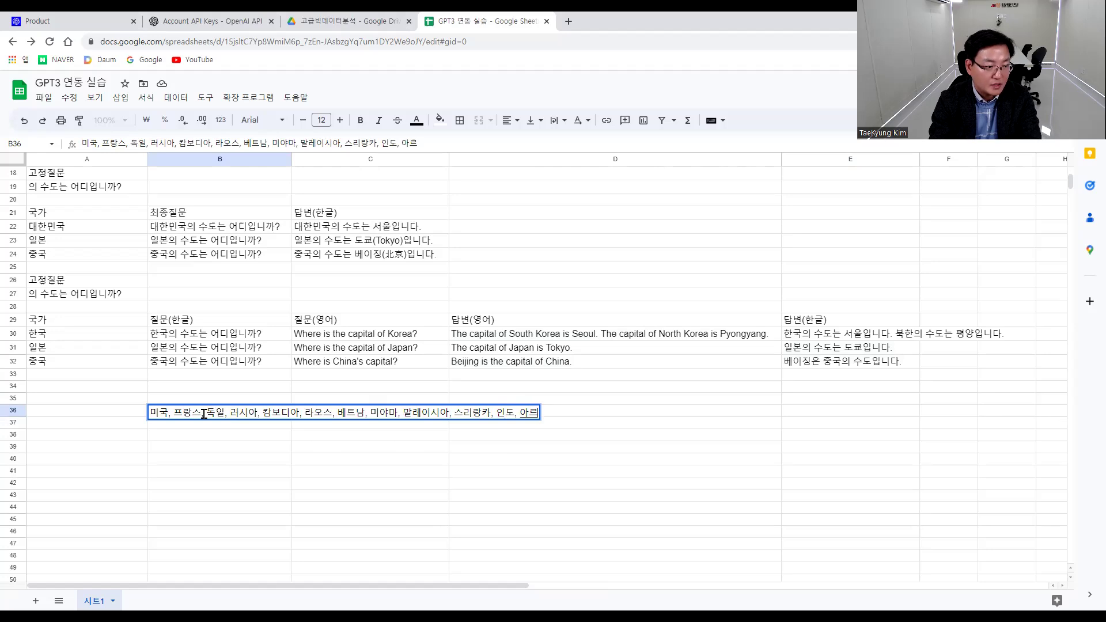
type("헨티나, 브라질, ")
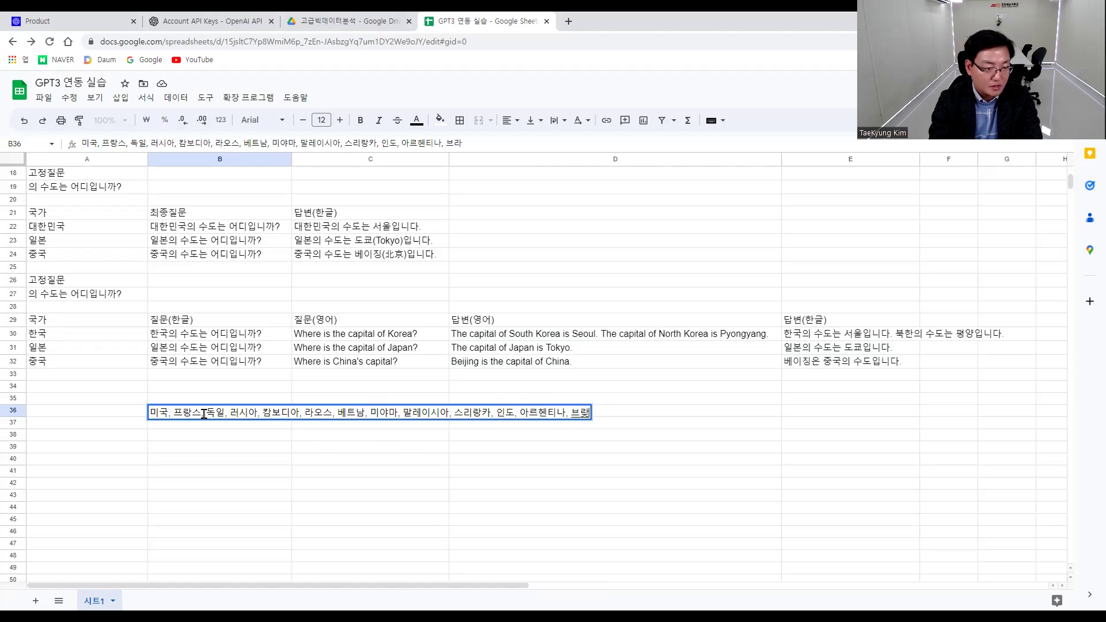
type("가나, ")
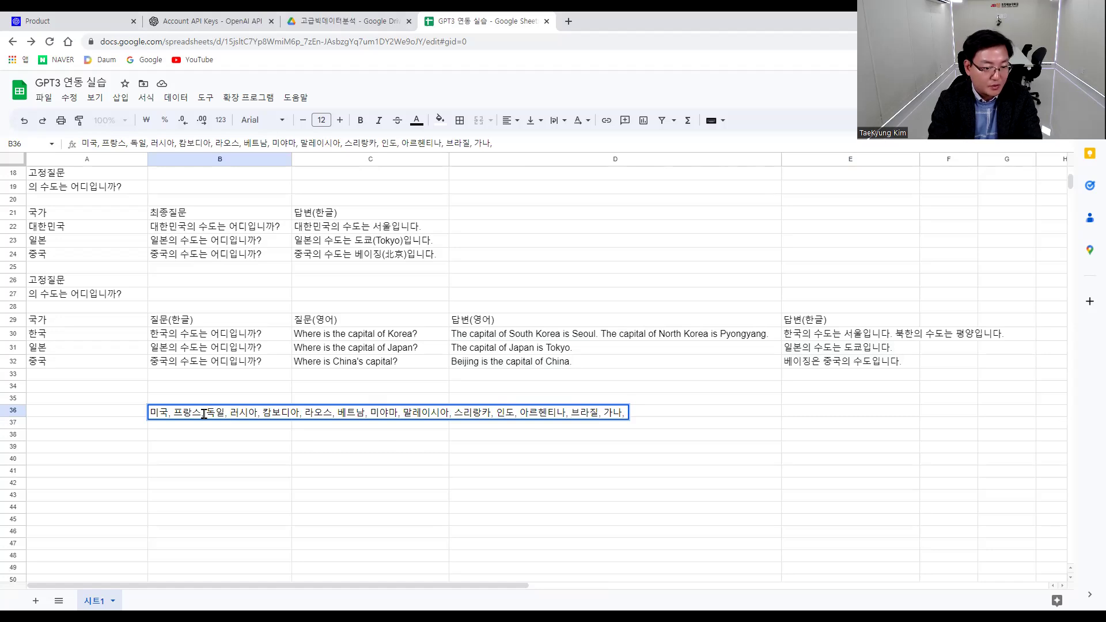
Complete the country list in B36 with 카자흐스탄, 우즈베키스탄, 타지키스탄, 터키 and commit the cell.
type("카자흐습")
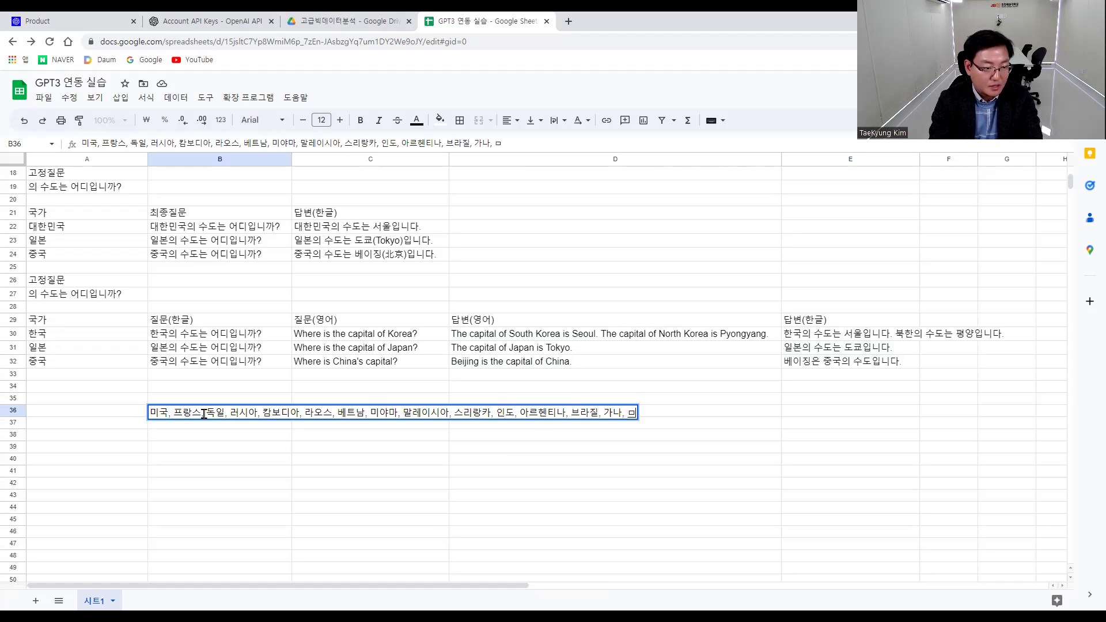
type("탄")
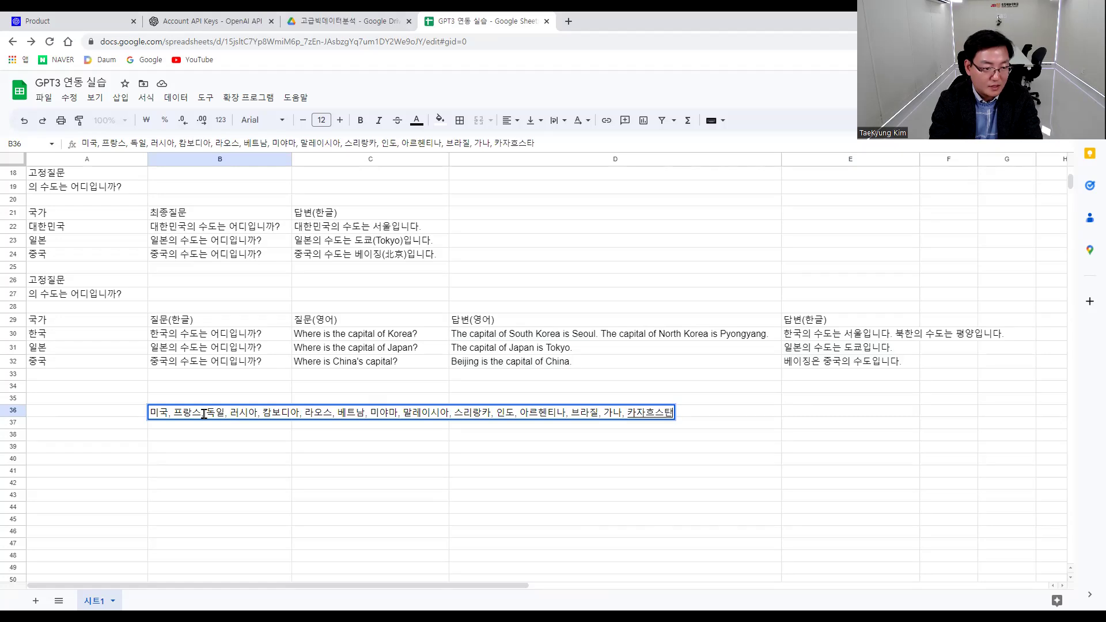
type(", 웆즈베")
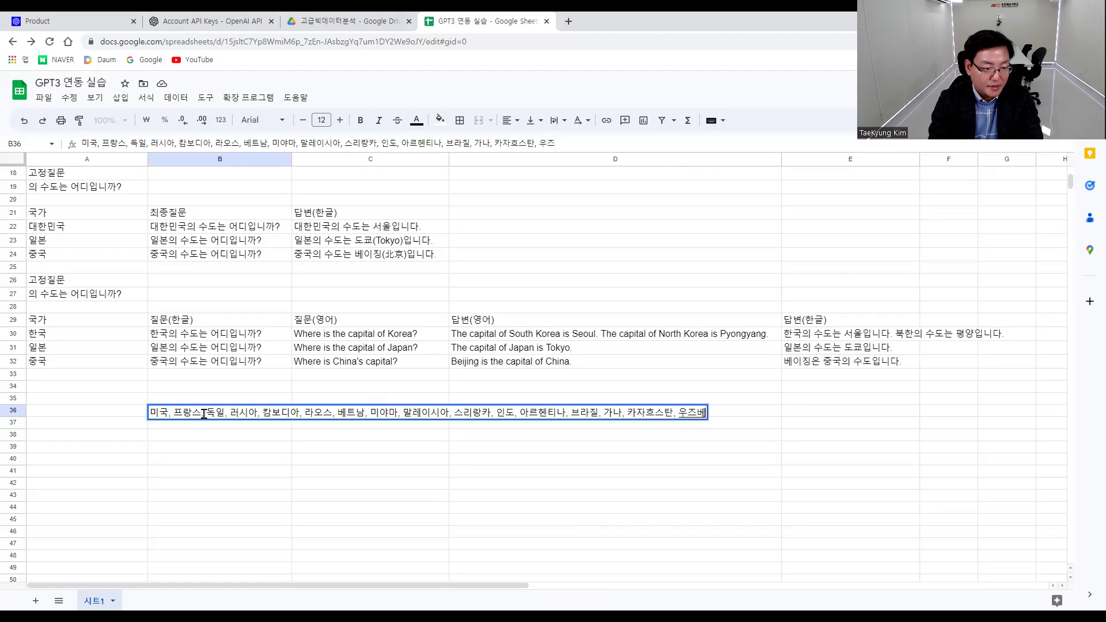
type("키스탄,")
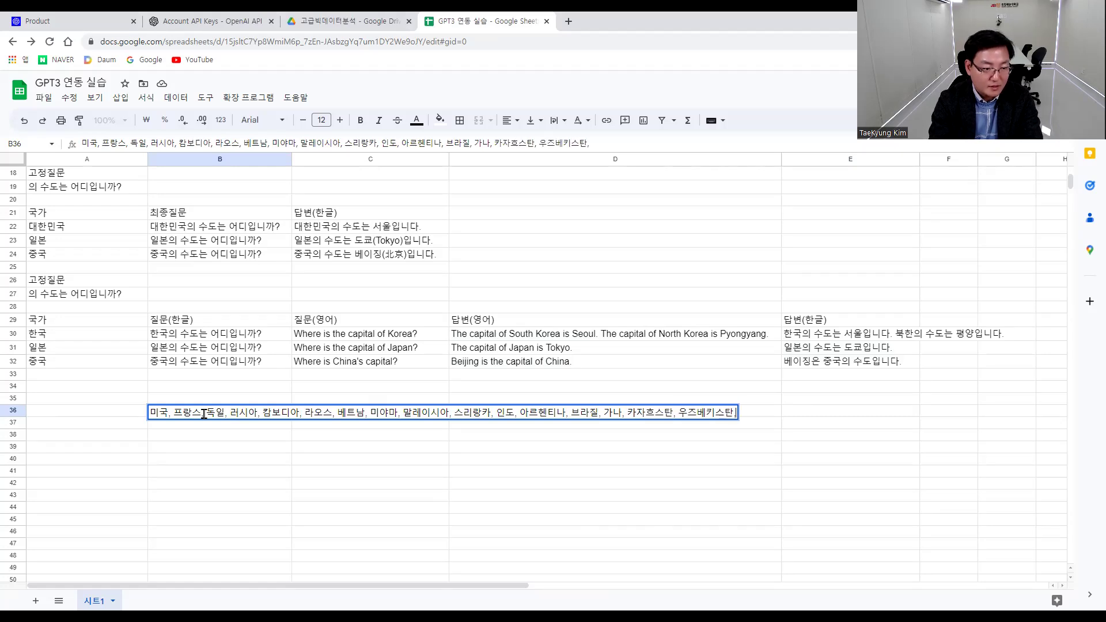
type(" 탄")
type("스탄")
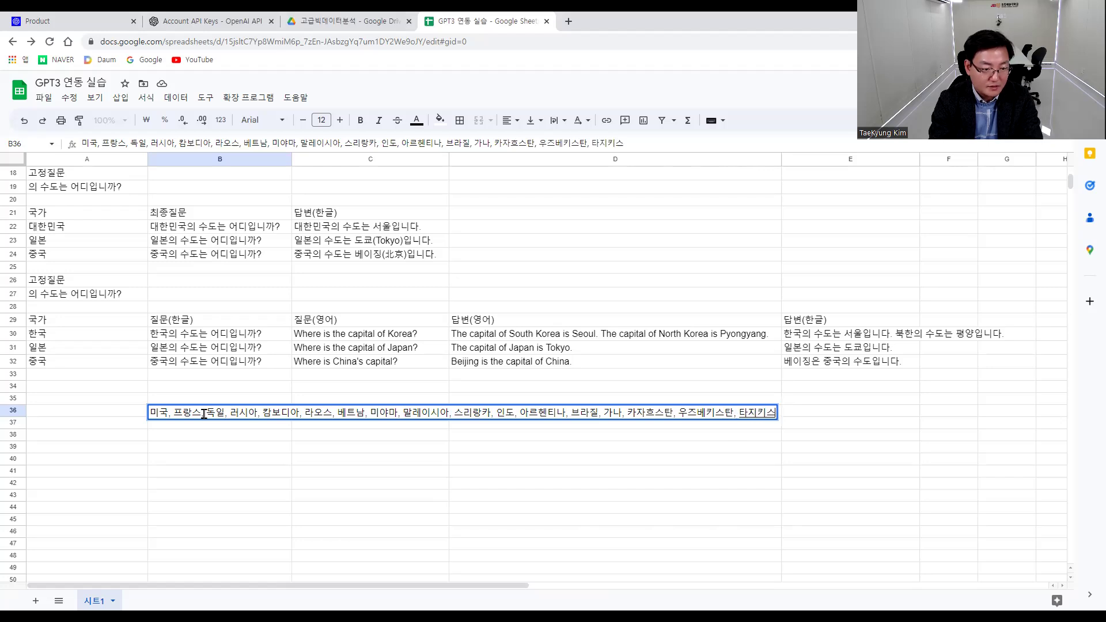
type(",")
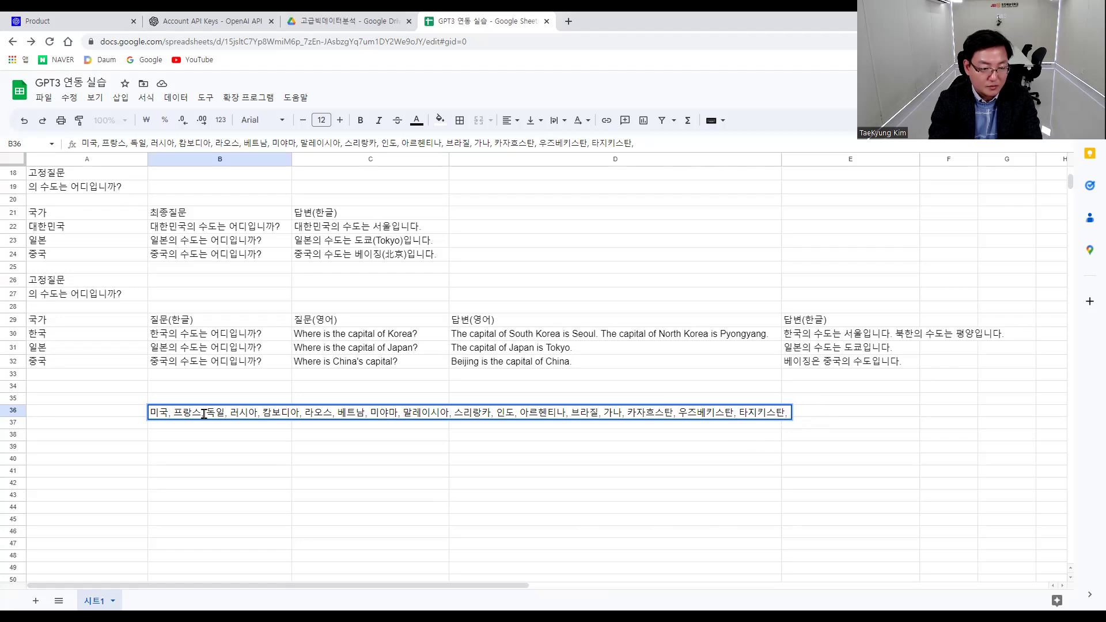
type(" 터키")
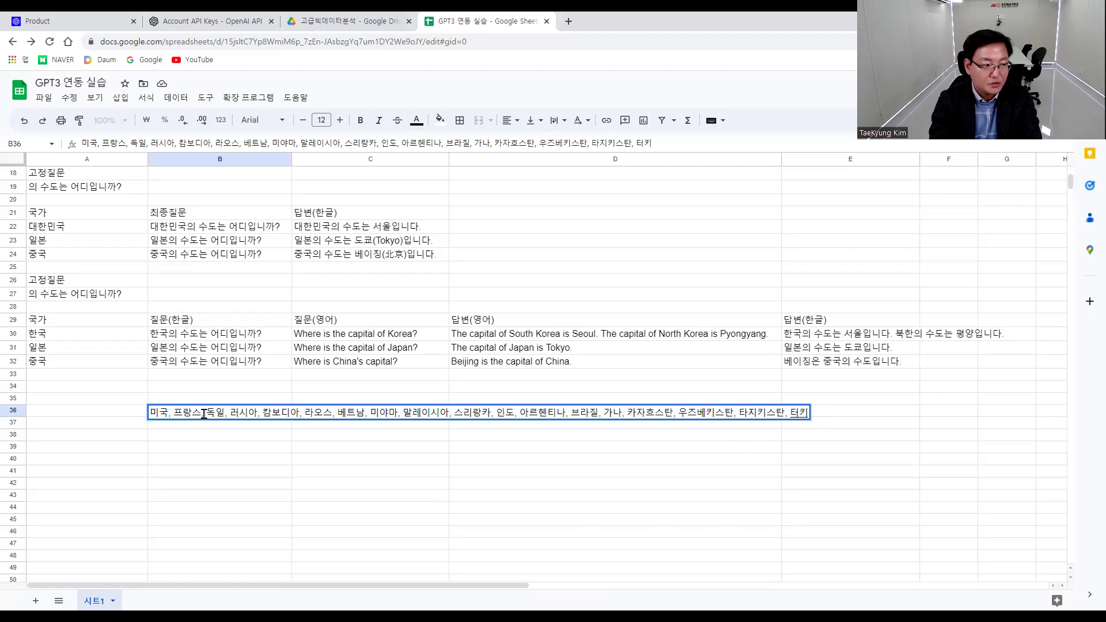
left_click(260, 472)
Split the comma-separated country list in B36 into separate columns with automatic separator detection.
left_click(227, 417)
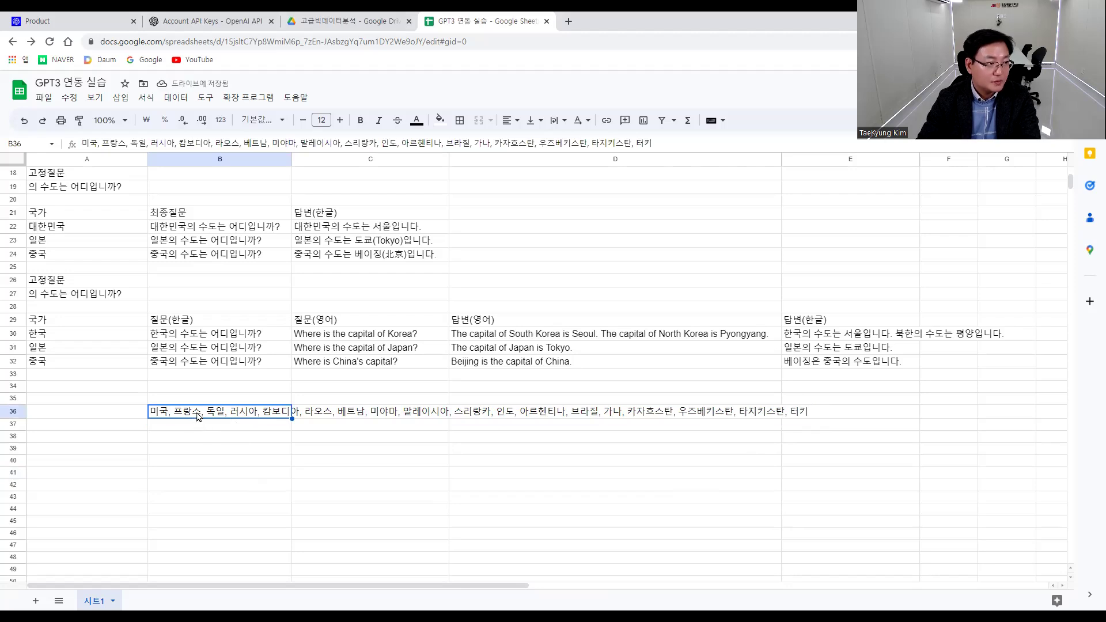
left_click(182, 99)
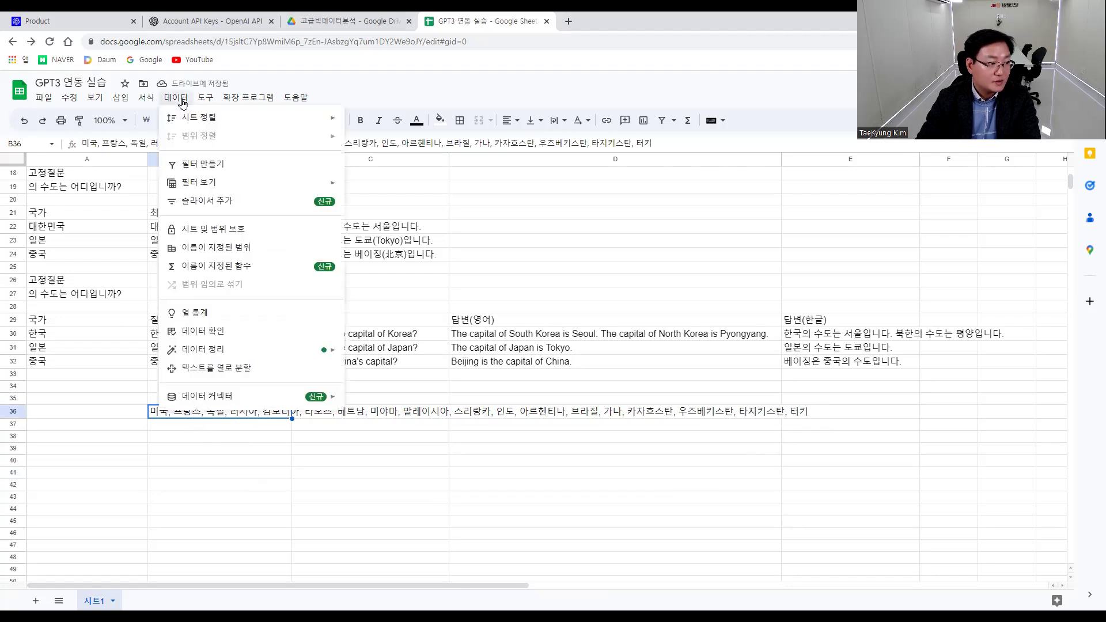
left_click(230, 377)
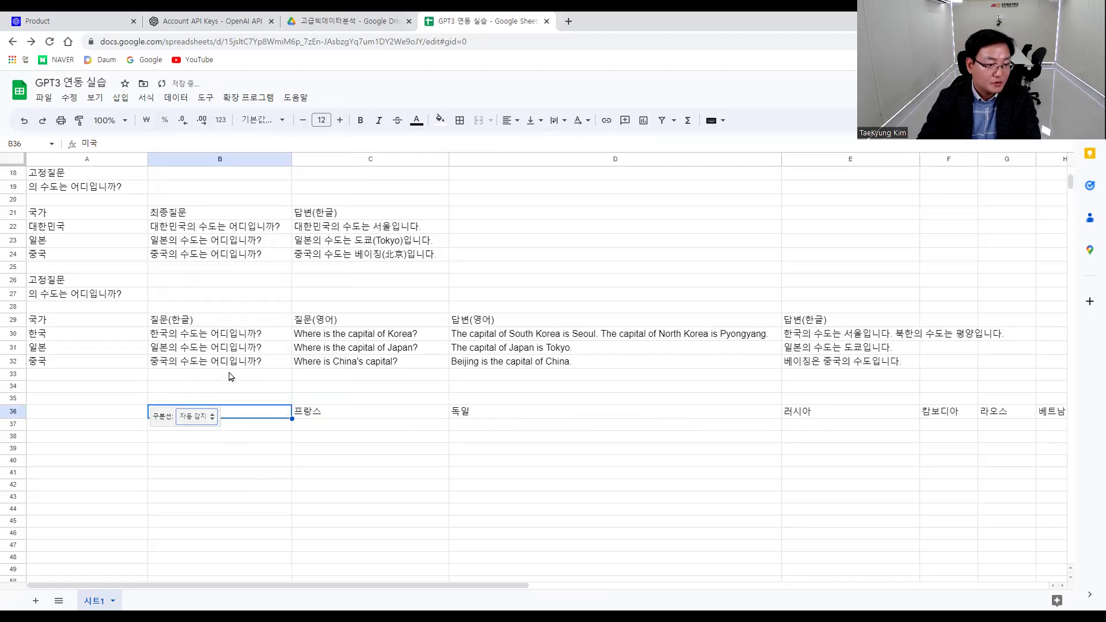
Copy the country names spread across B36:S36.
left_click(258, 420)
left_click_drag(321, 587, 753, 575)
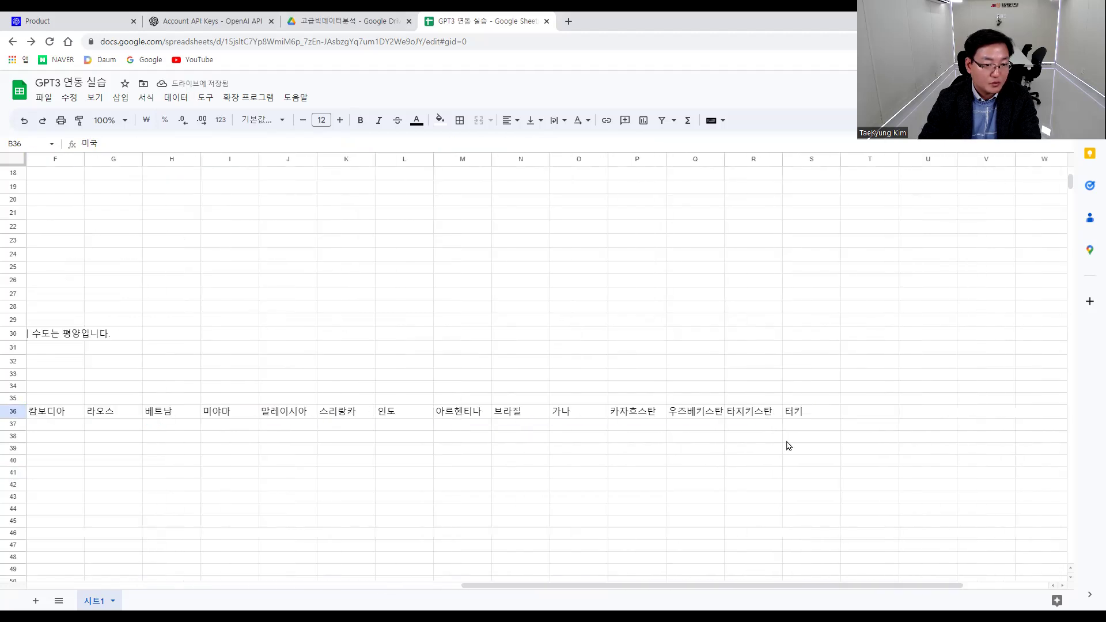
left_click(803, 415, "shift")
key("ctrl+c")
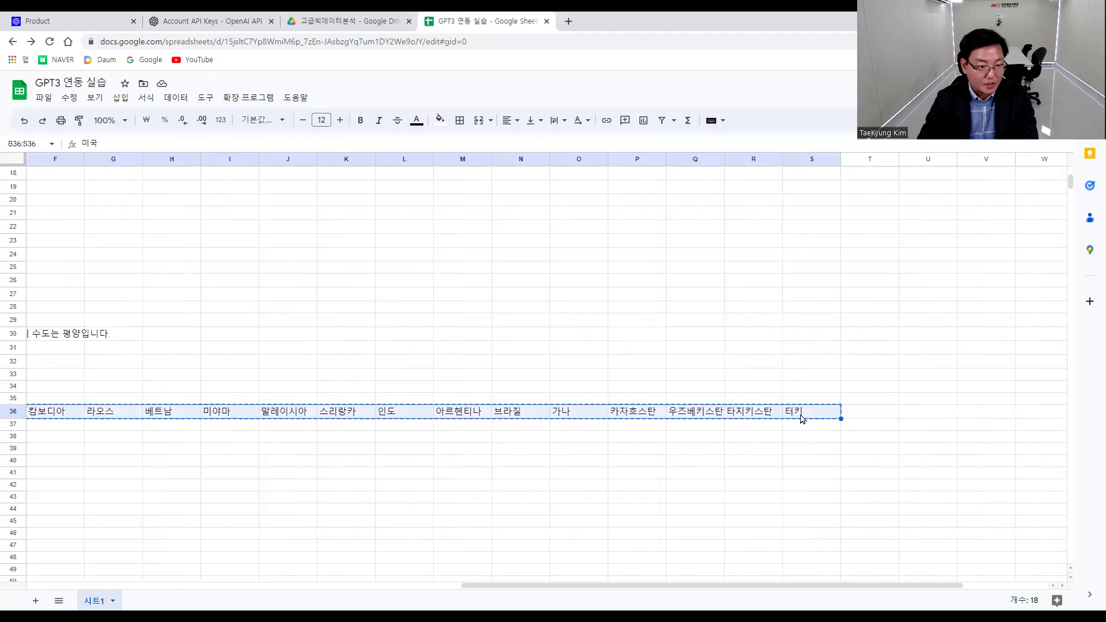
left_click_drag(563, 588, 126, 587)
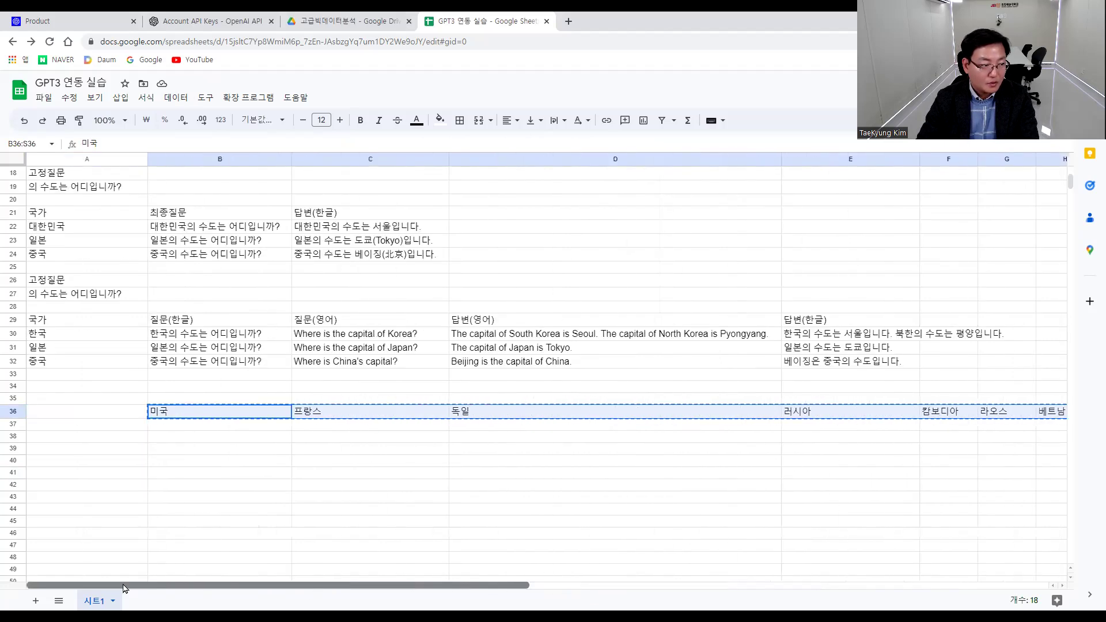
right_click(66, 378)
left_click(176, 98)
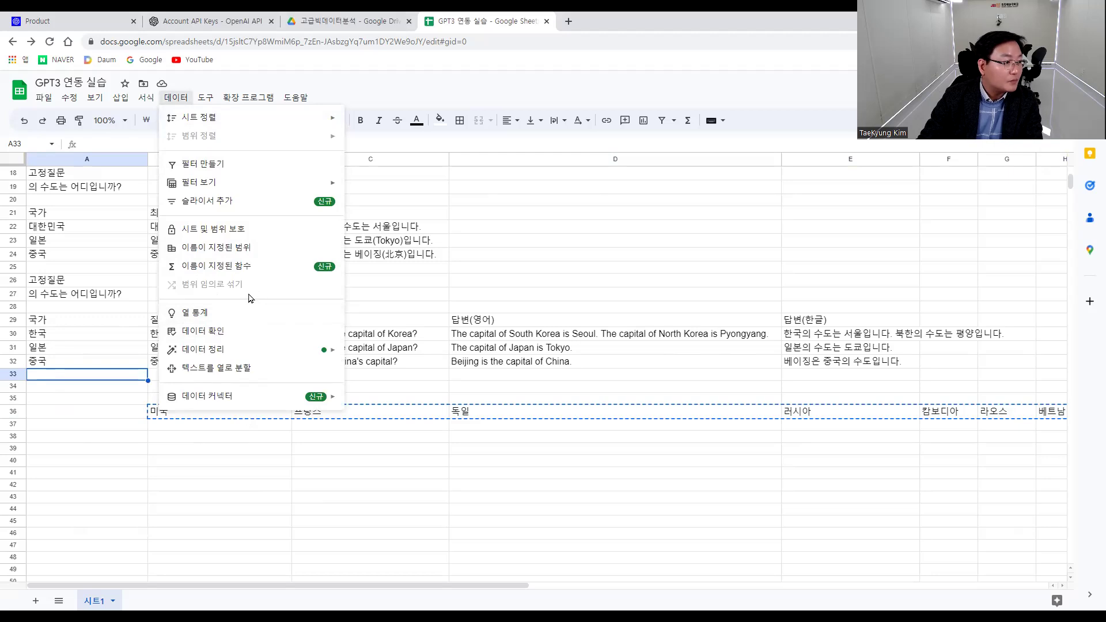
left_click(223, 371)
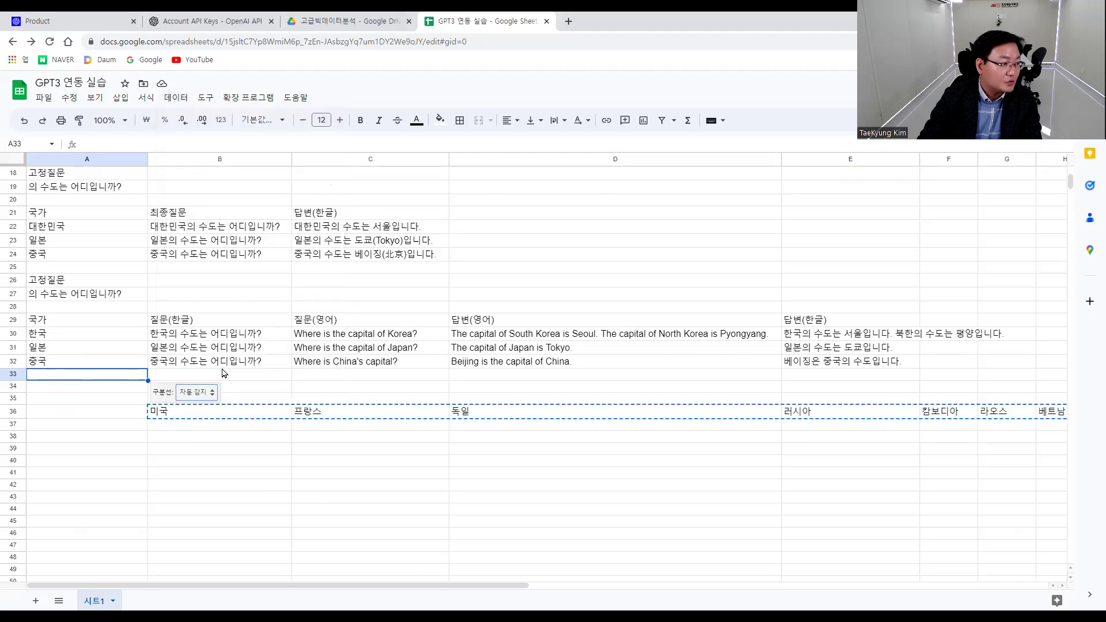
right_click(114, 378)
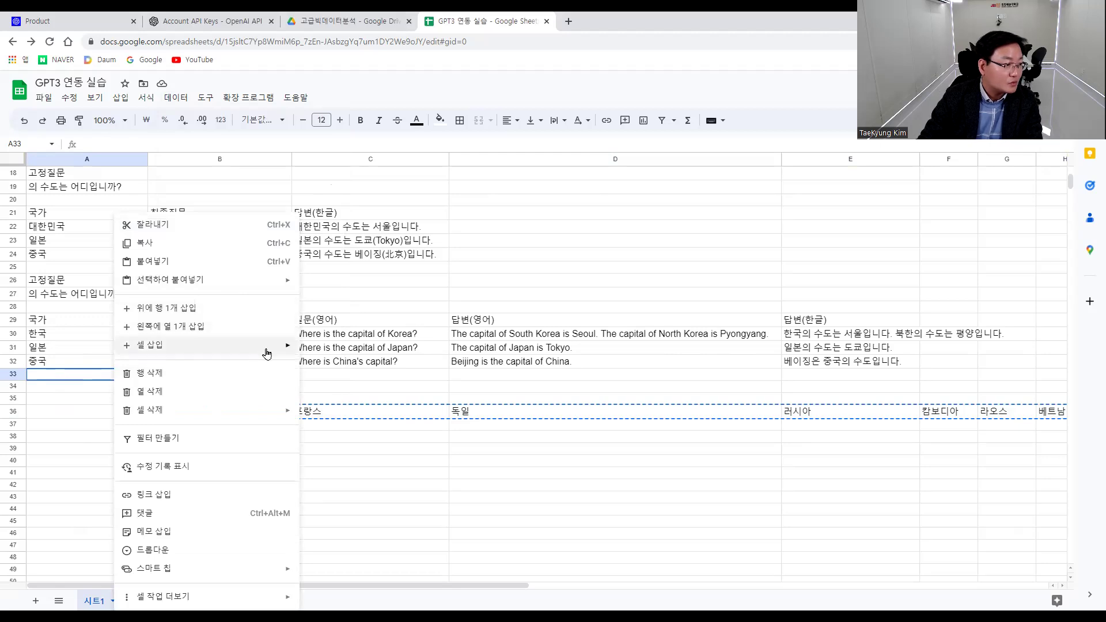
mouse_move(272, 353)
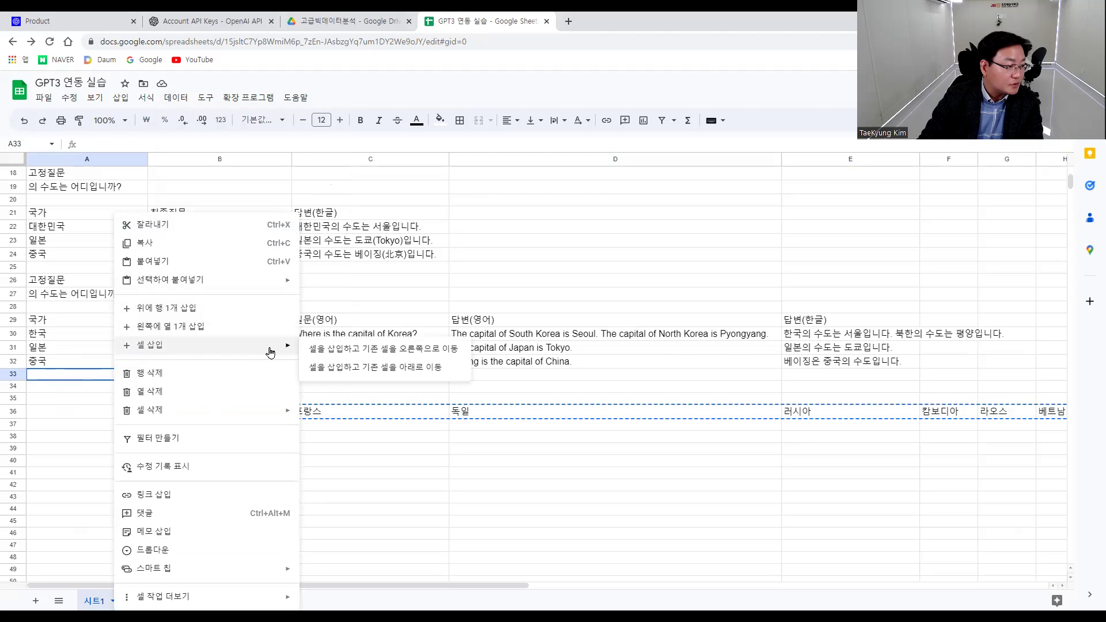
key("Escape")
key("Escape")
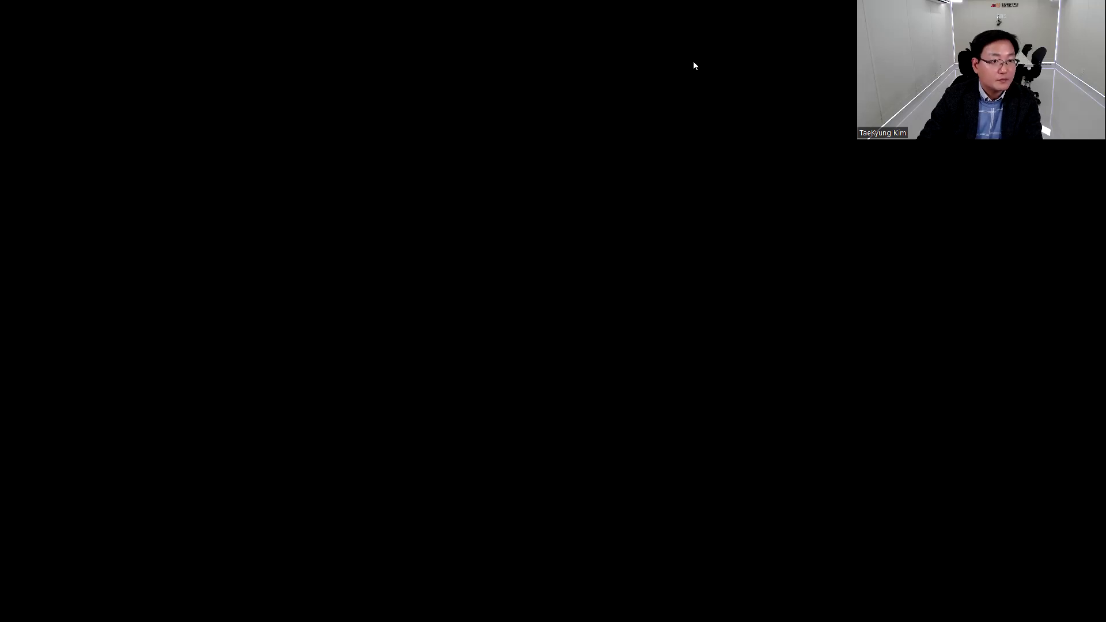
Copy the country row B36:S36 and paste it transposed into column A starting at A33.
left_click(181, 414)
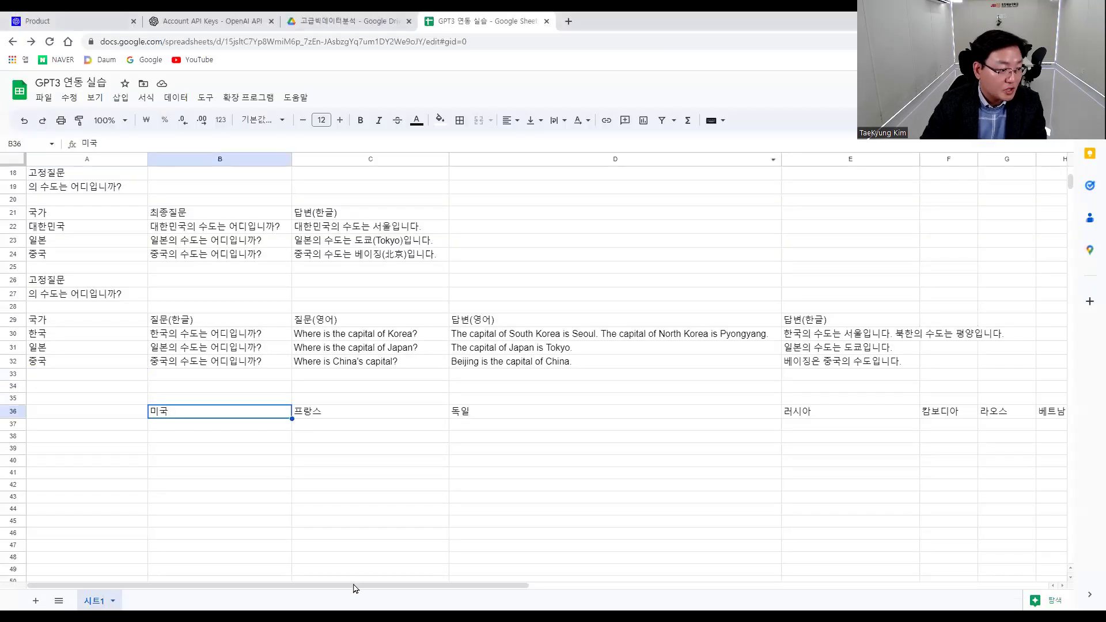
left_click_drag(356, 586, 790, 587)
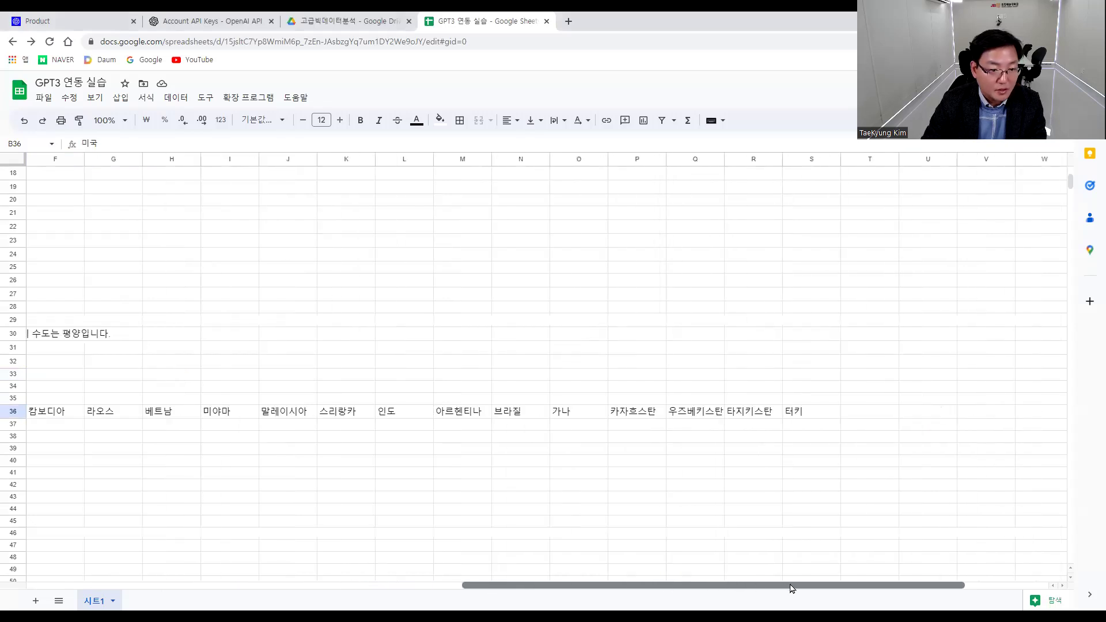
left_click(807, 417, "shift")
right_click(807, 417)
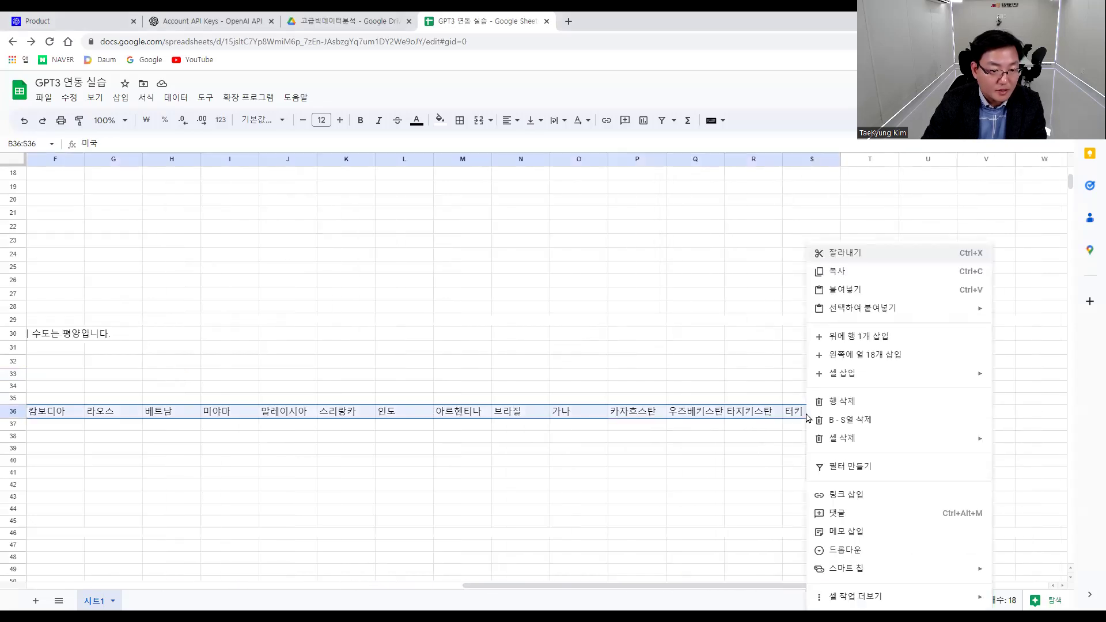
left_click(851, 273)
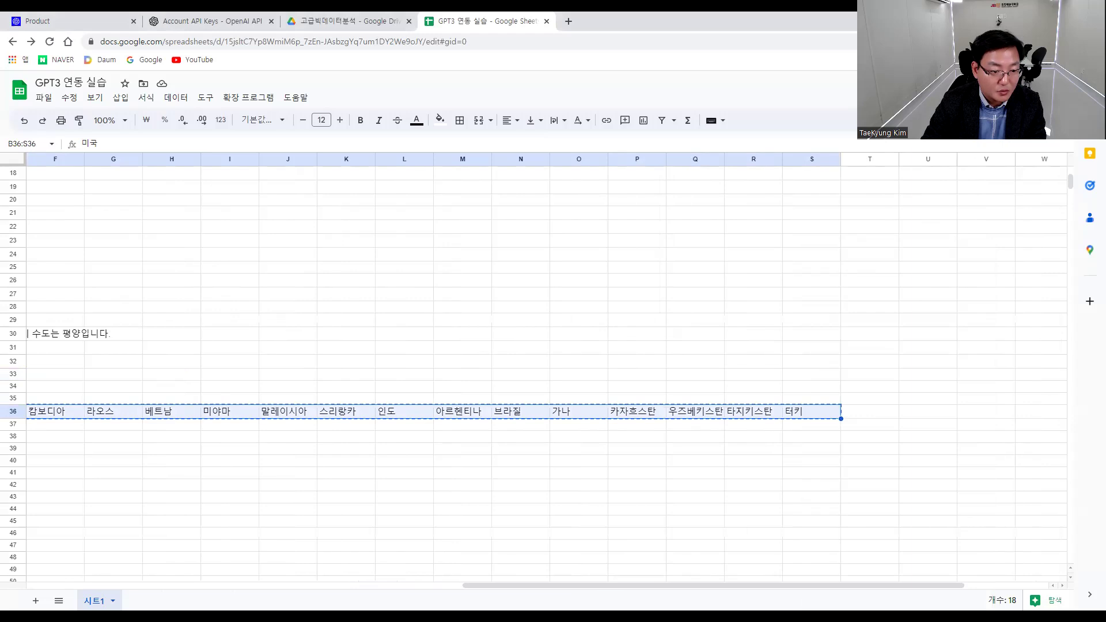
left_click_drag(686, 589, 205, 593)
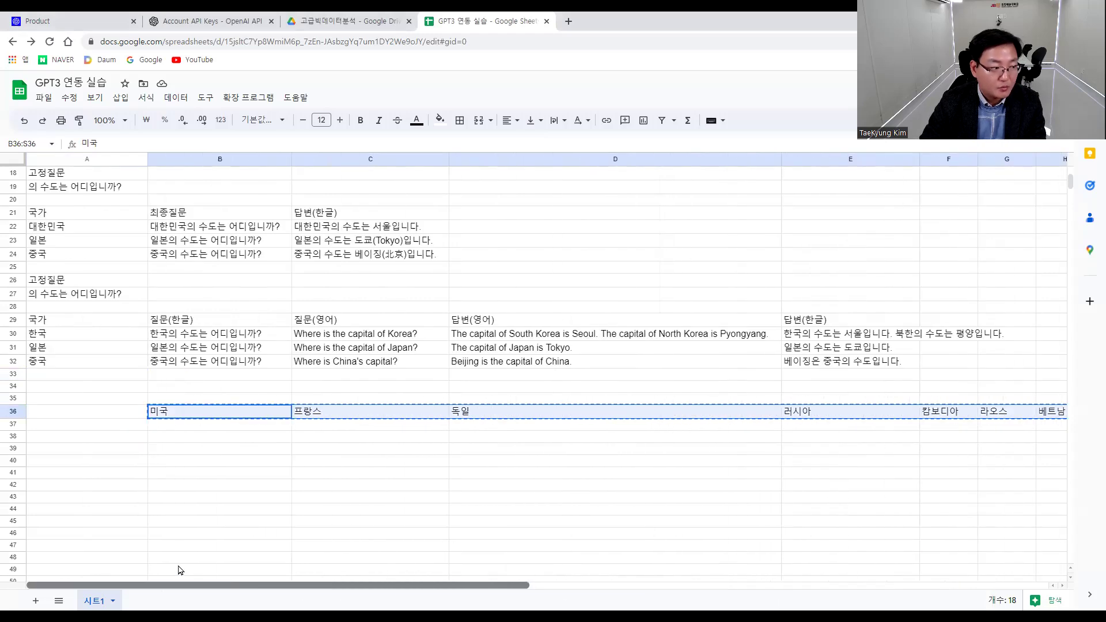
left_click(58, 378)
right_click(58, 378)
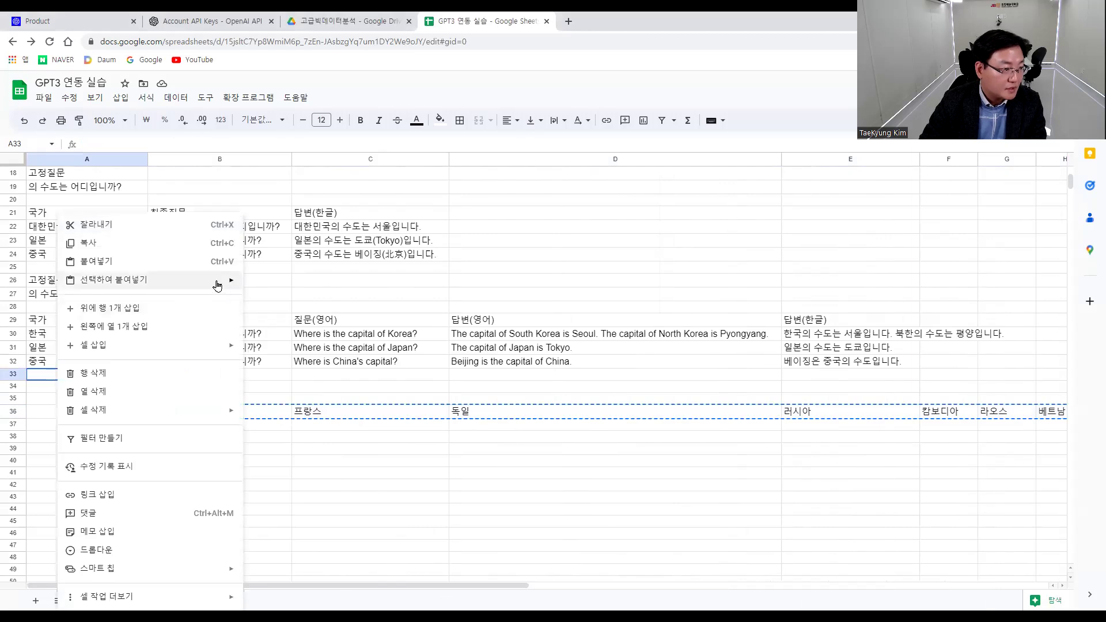
mouse_move(231, 283)
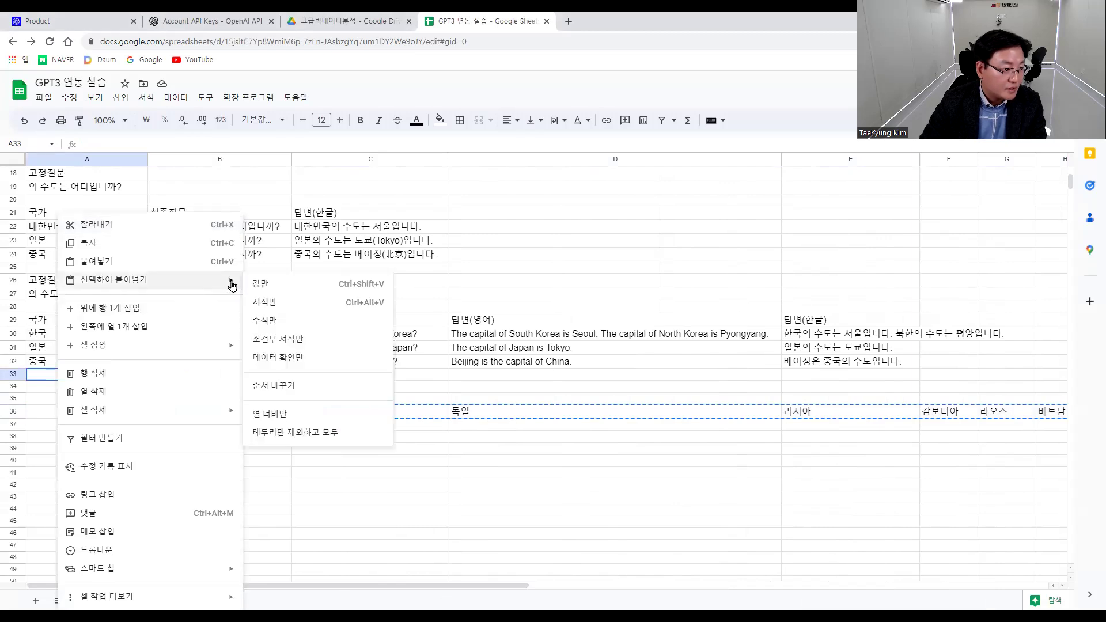
left_click(280, 392)
Clear the horizontal country names in B36:O36.
left_click(185, 419)
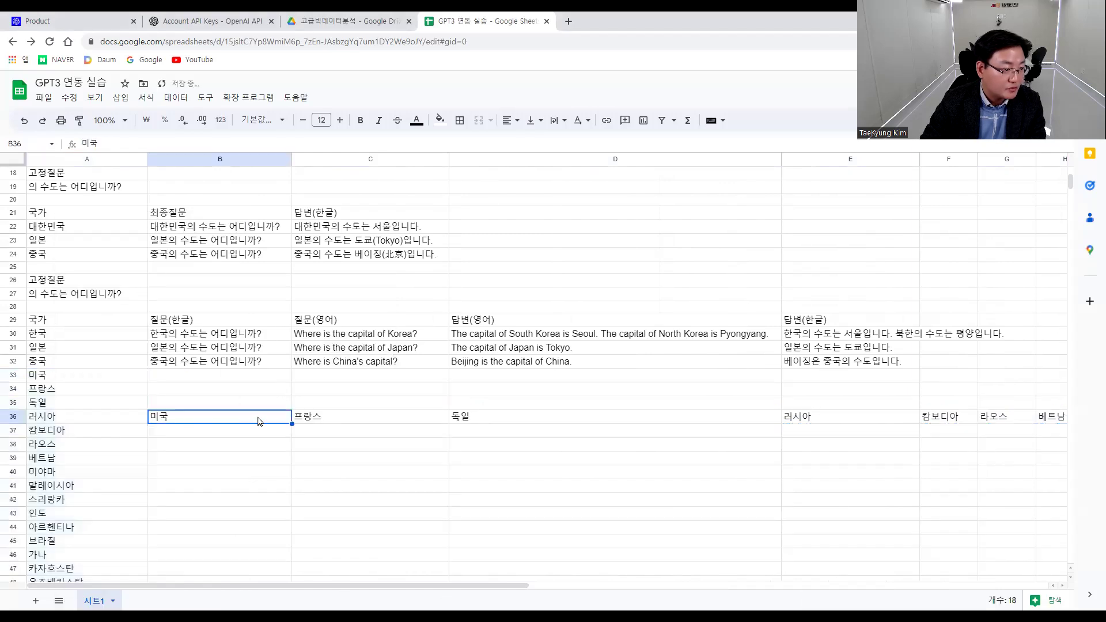
left_click_drag(586, 585, 845, 603)
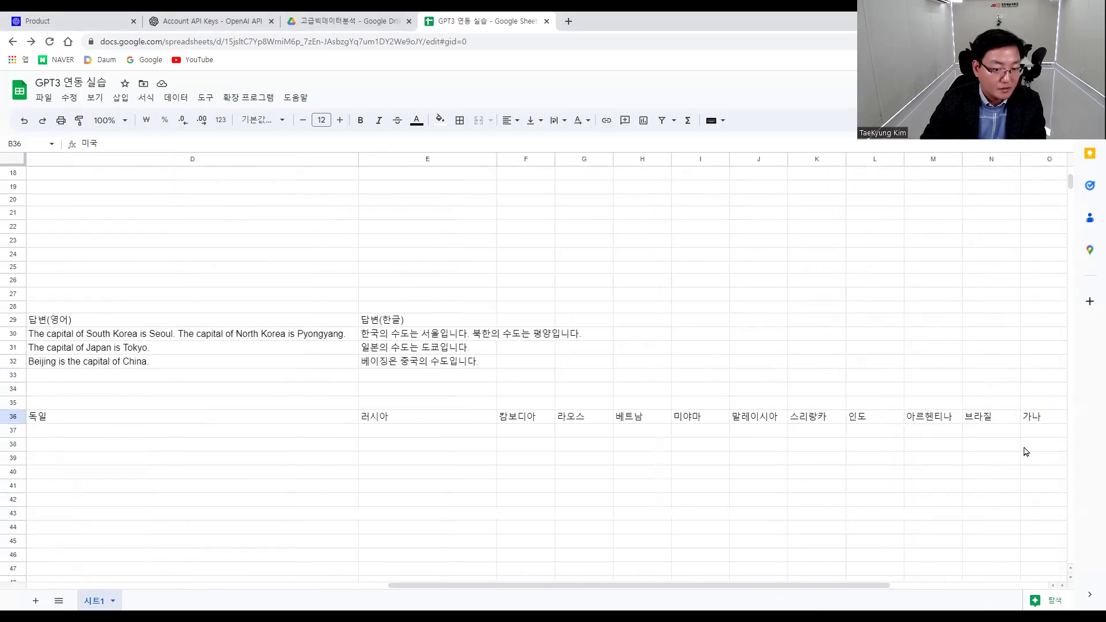
left_click(1040, 417, "shift")
key("Delete")
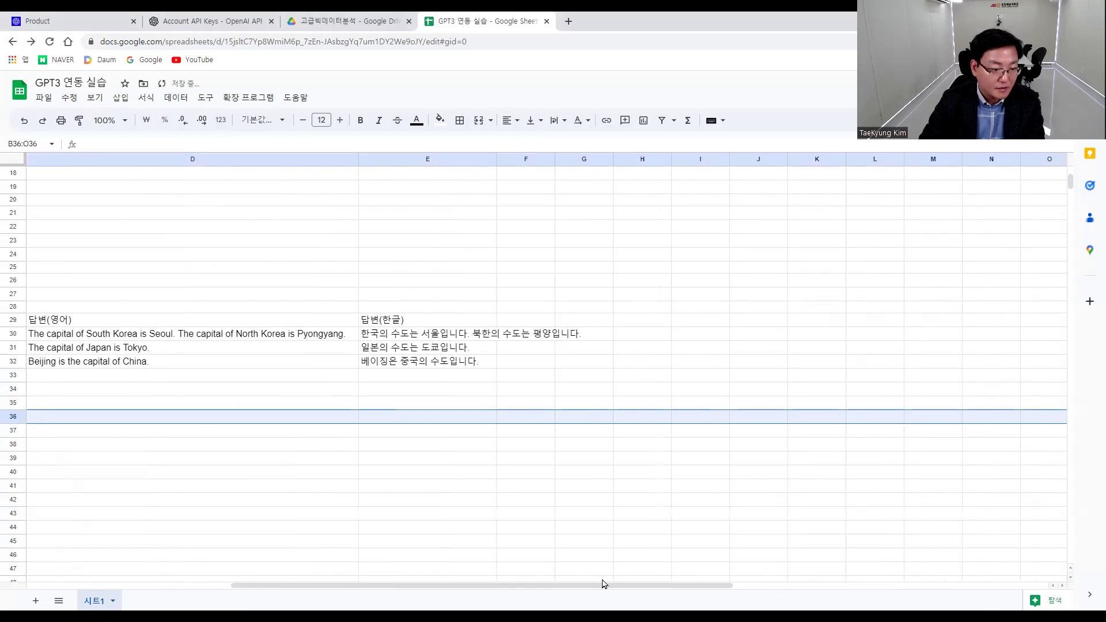
left_click_drag(582, 586, 306, 587)
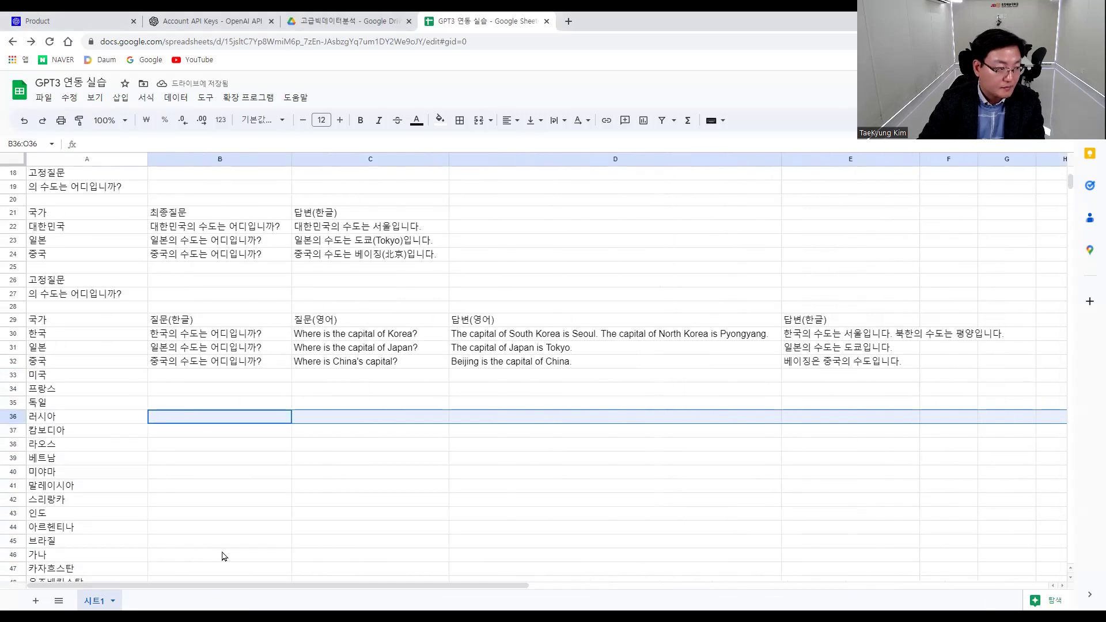
Fill the Korean question formula in B32 and the English translation formula in C32 down to row 50.
left_click(238, 364)
scroll(223, 487, "down", 2)
left_click_drag(292, 275, 269, 517)
left_click(433, 269)
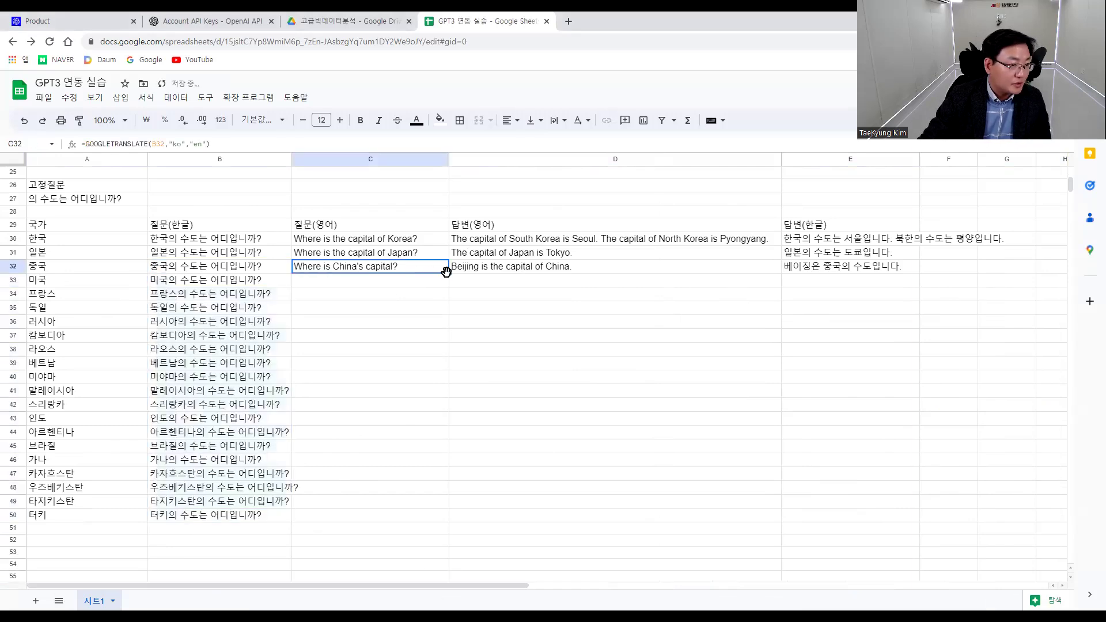
left_click_drag(449, 274, 433, 516)
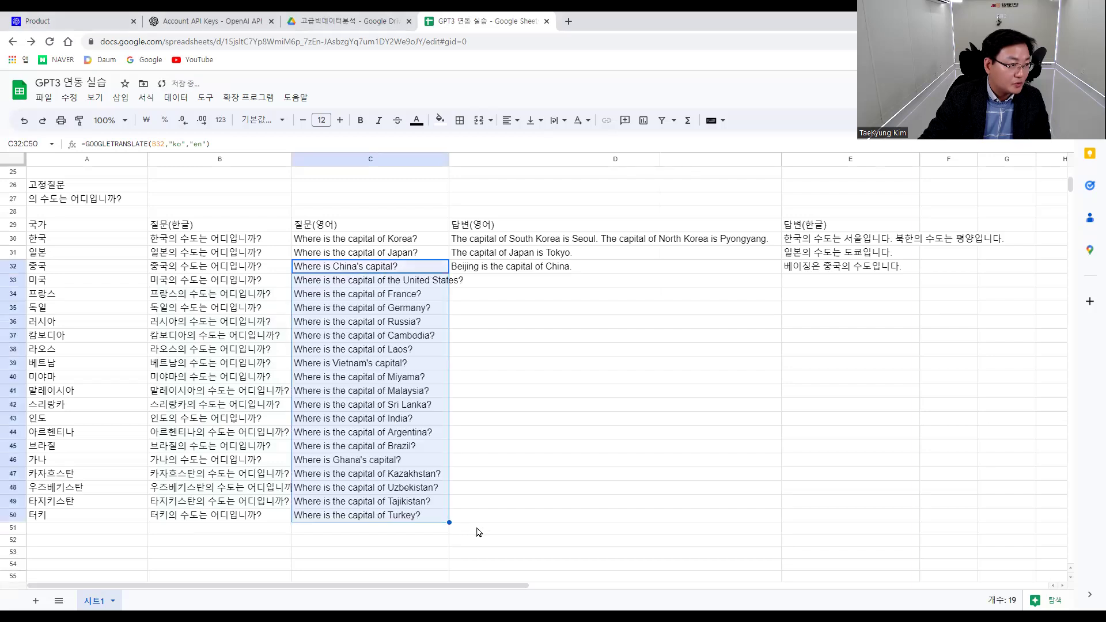
Fill the GPT answer formula in D32 down to D50 for all the added countries.
left_click(649, 272)
mouse_move(781, 273)
left_mouse_down()
mouse_move(778, 400)
mouse_move(778, 267)
mouse_move(789, 268)
left_mouse_up()
left_click(778, 273)
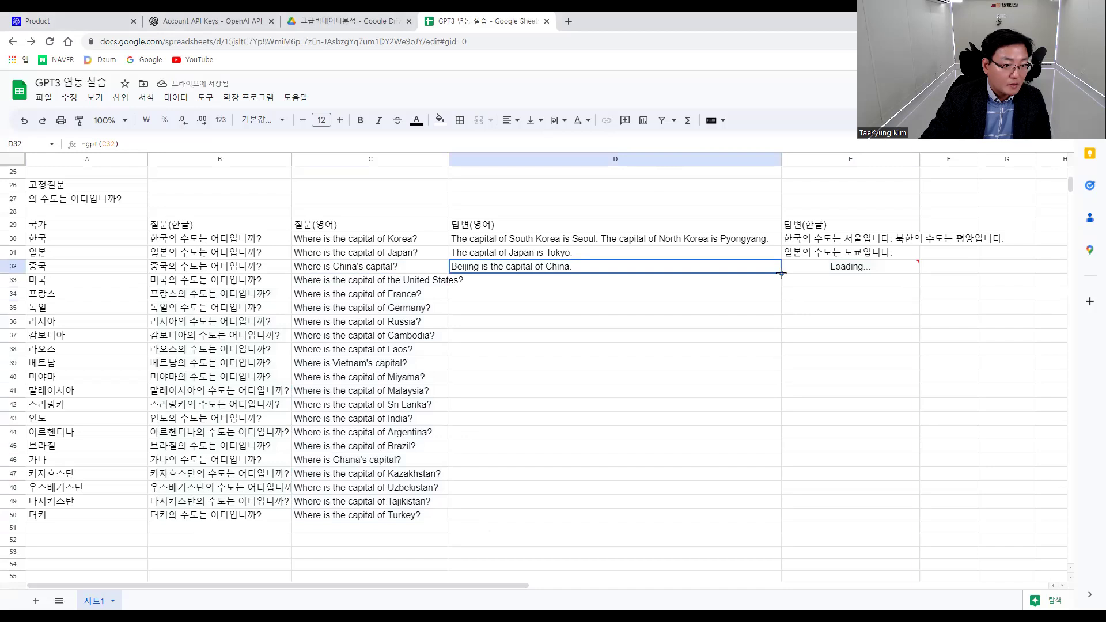
double_click(781, 273)
mouse_move(571, 514)
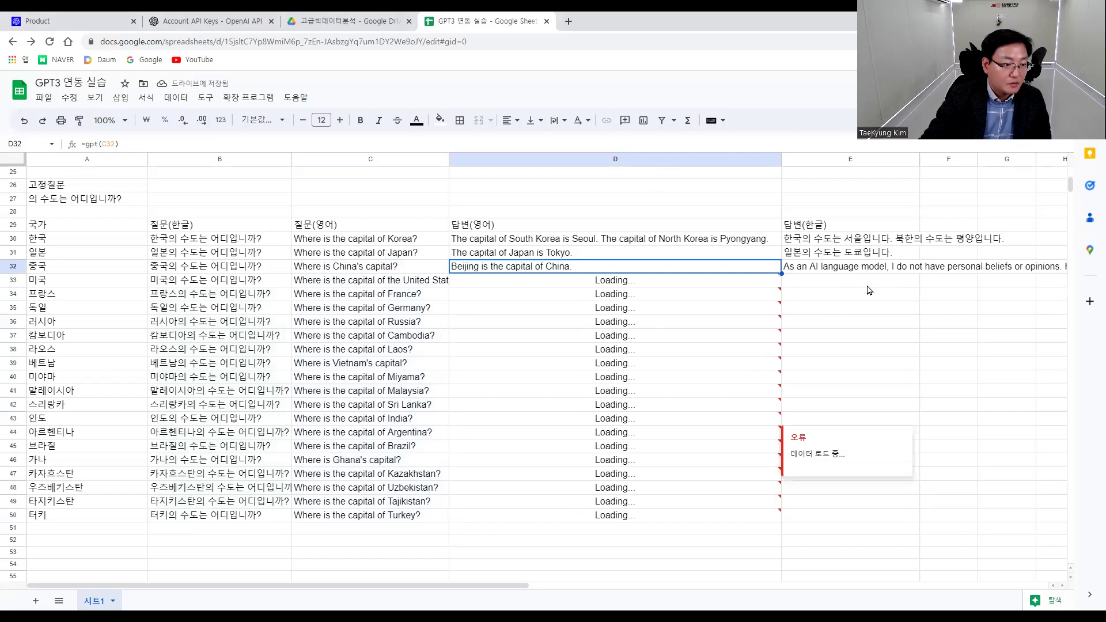
Fill the English-to-Korean translation formula in E31 down to E51.
key("Up")
key("Right")
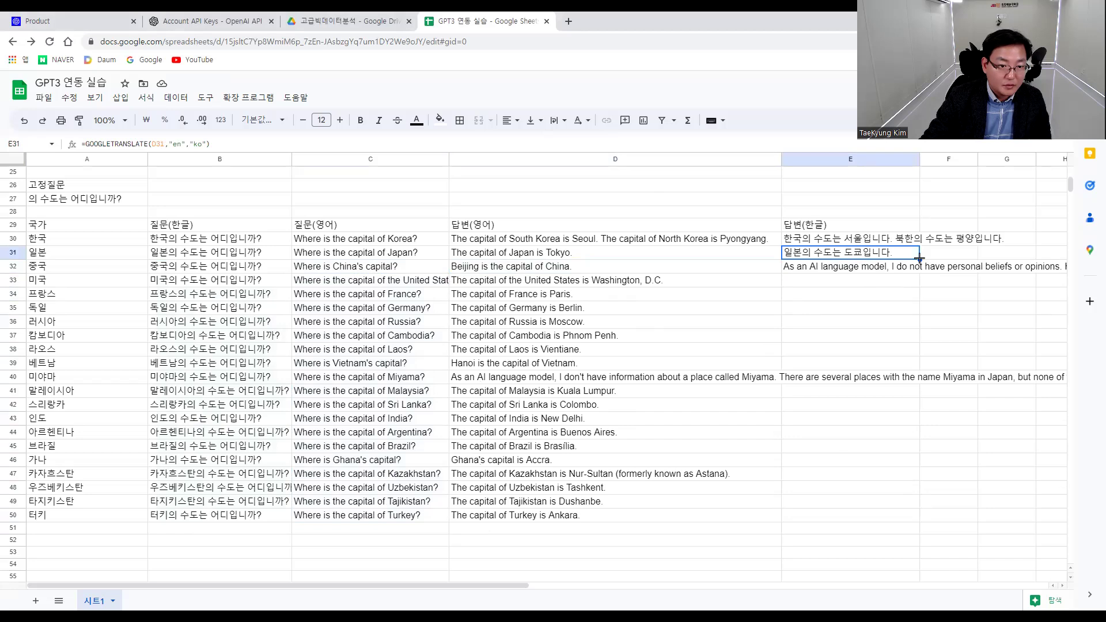
left_click_drag(893, 496, 892, 532)
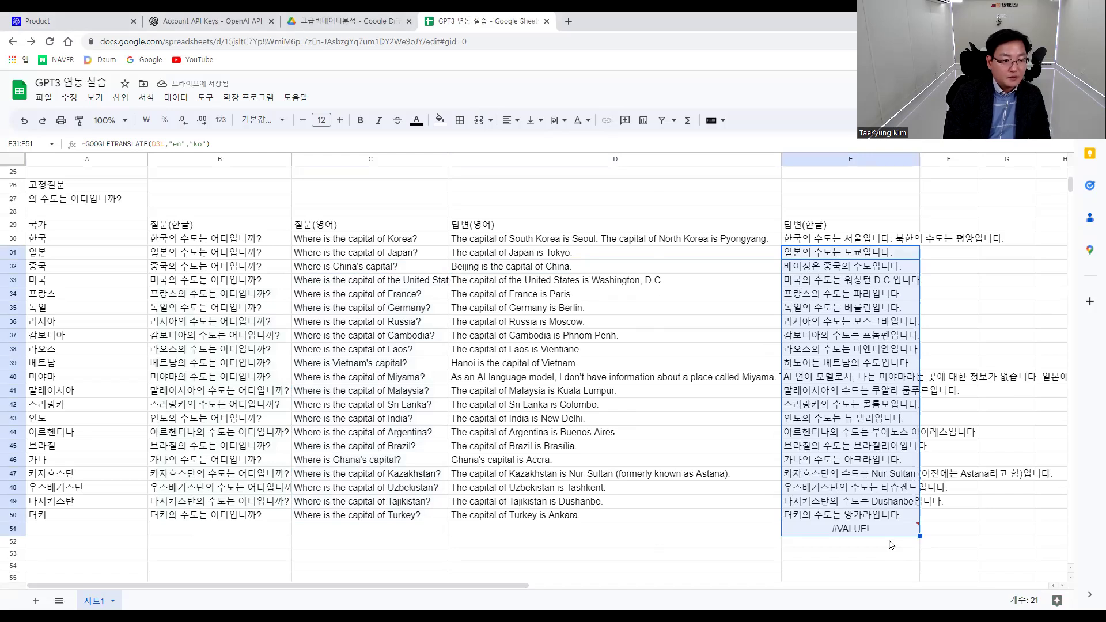
Clear the surplus formula in E51 and narrow column D slightly.
left_click(869, 534)
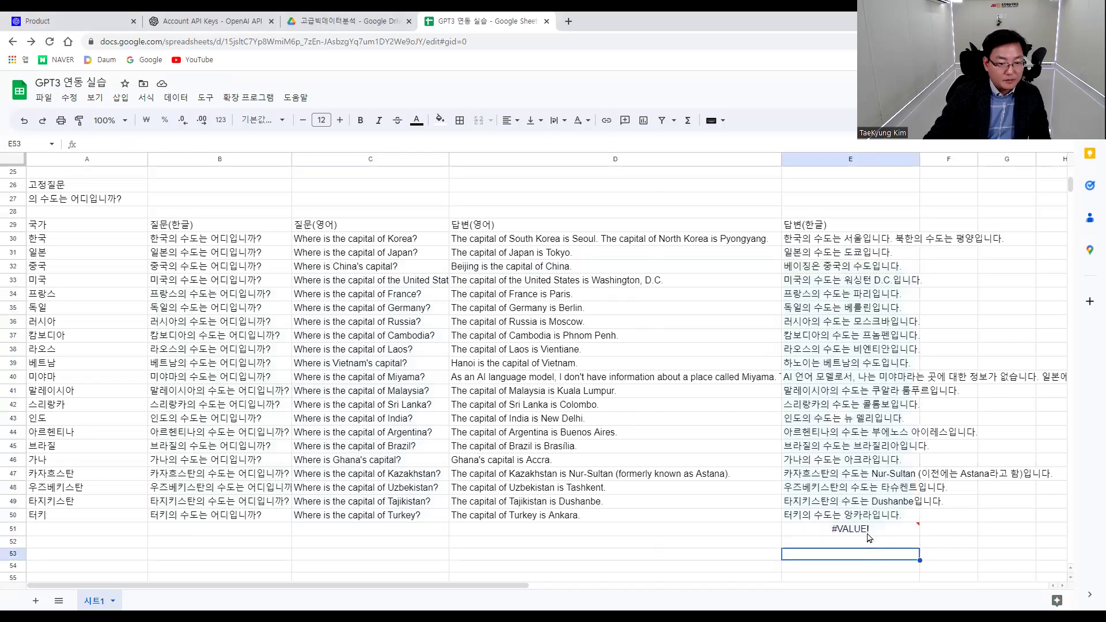
key("Delete")
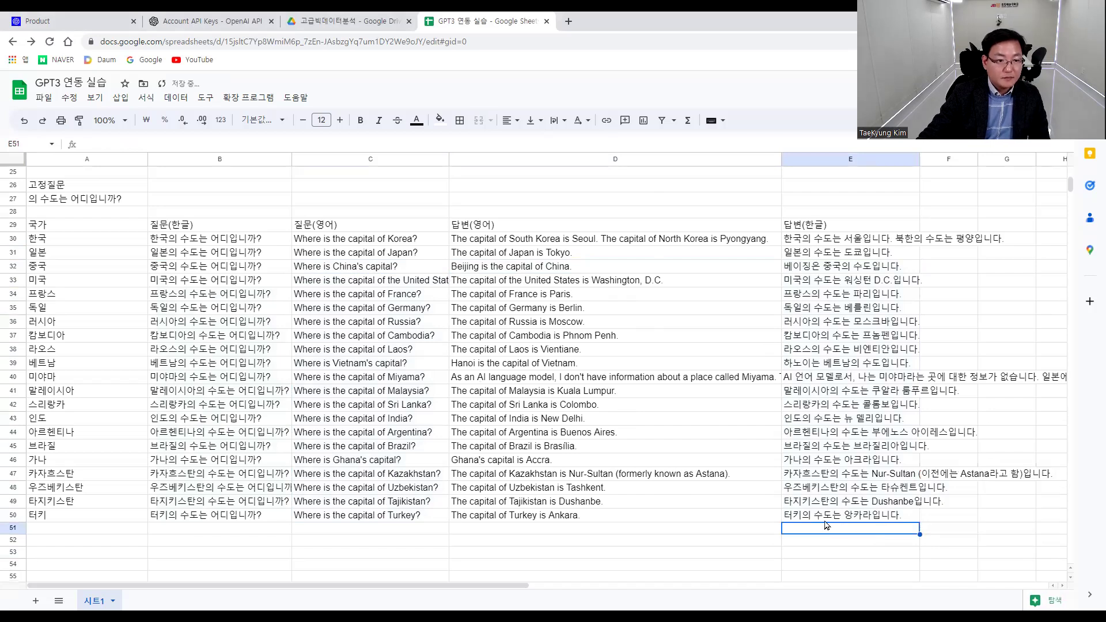
left_click_drag(781, 159, 772, 159)
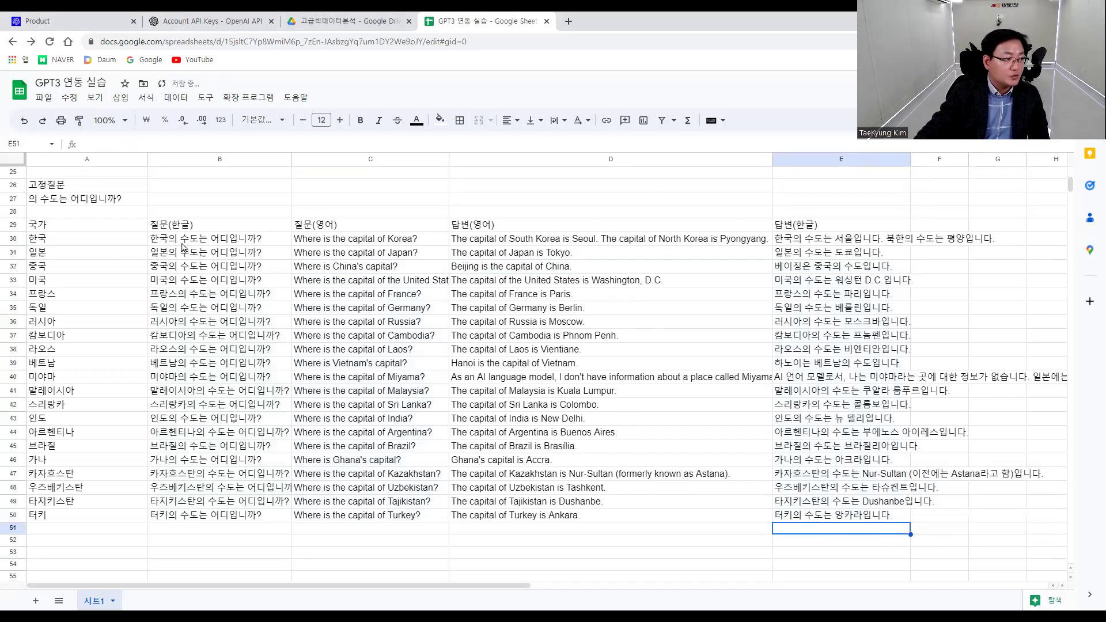
Insert 와 인구는 어떻게됩니 after 수도 in the fixed question in A27.
left_click(57, 204)
double_click(72, 197)
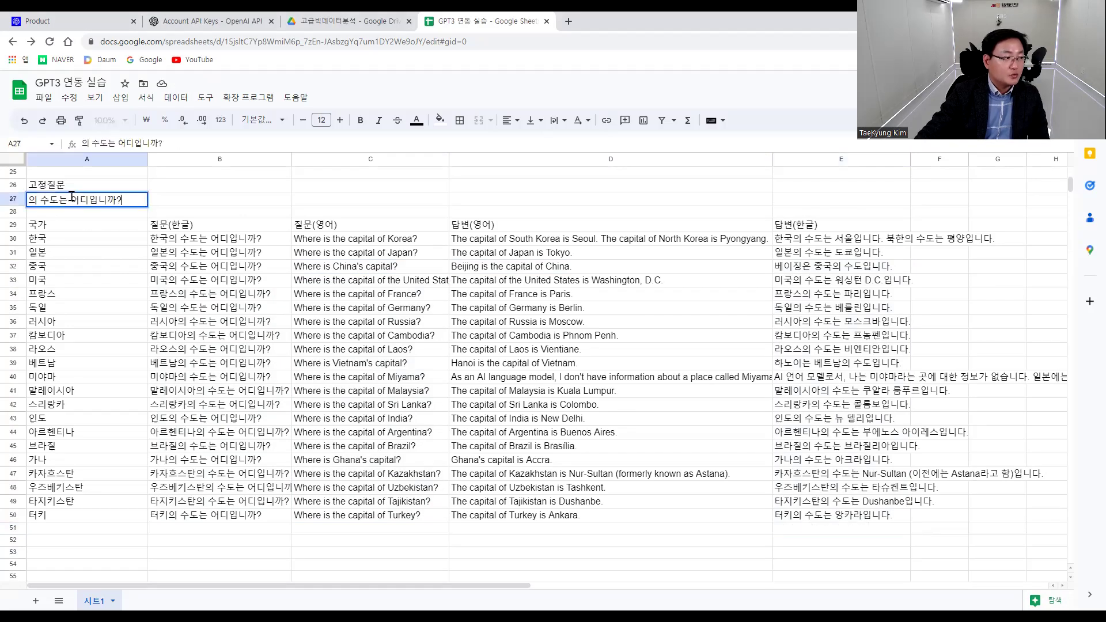
key("Escape")
key("F2")
key("Left")
key("Left")
key("Left")
key("Left")
key("Left")
key("Left")
key("Left")
key("Left")
type("와 인구")
type("는 어떻게됩니")
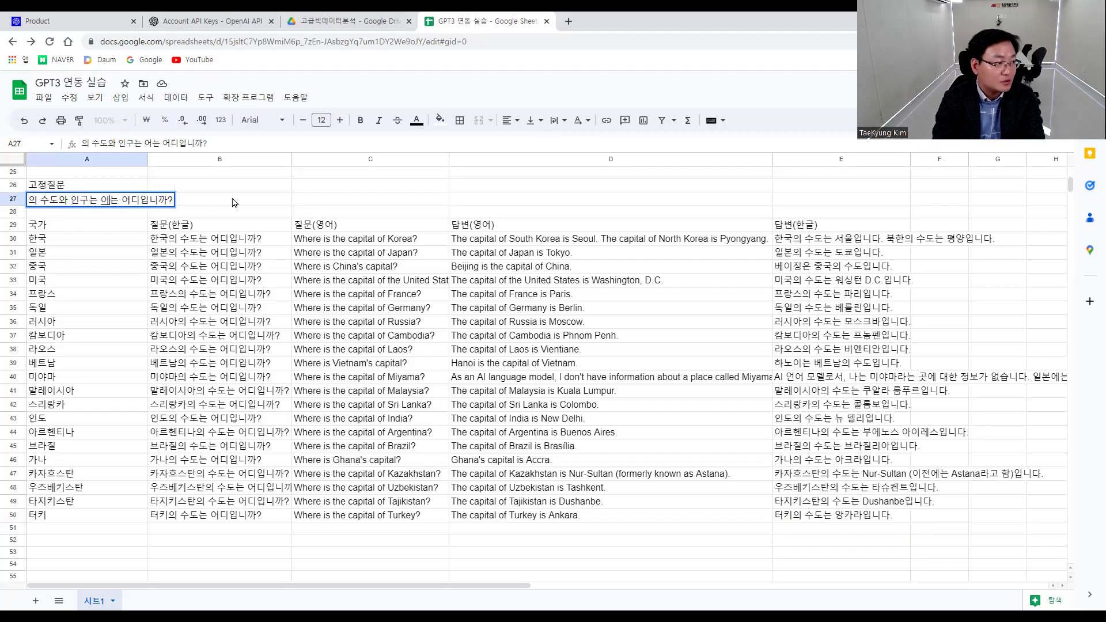
Remove the old wording 는 어디입니 from A27 and add a space so it reads 의 수도와 인구는 어떻게 됩니까?, committing the cell.
key("Delete")
key("Delete")
key("Delete")
key("Delete")
key("Delete")
key("Delete")
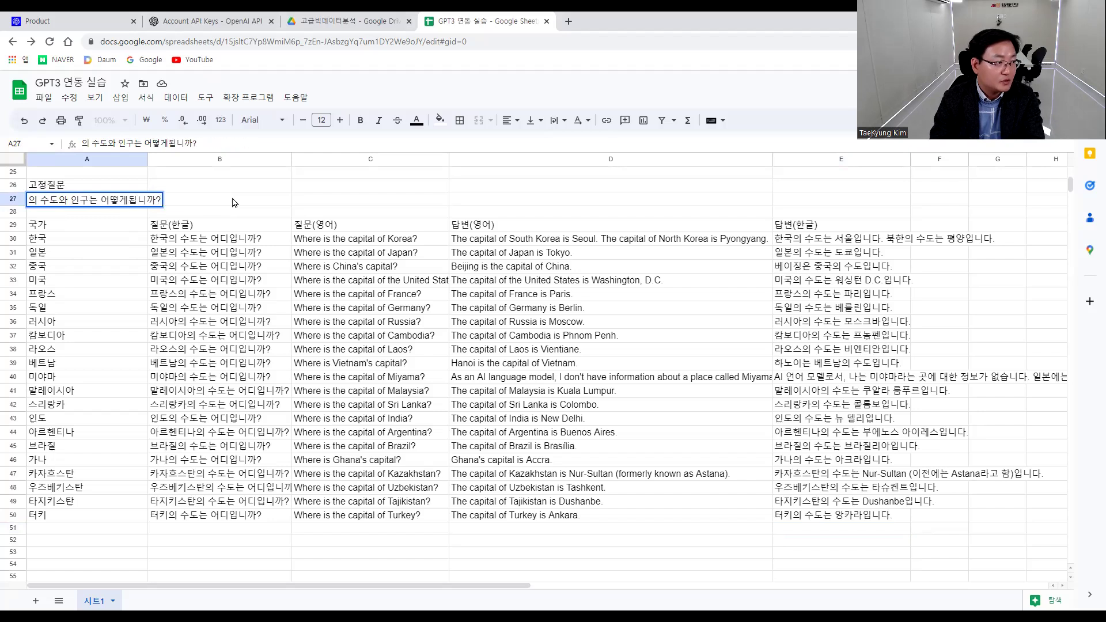
key("Left")
key("Left")
key("Return")
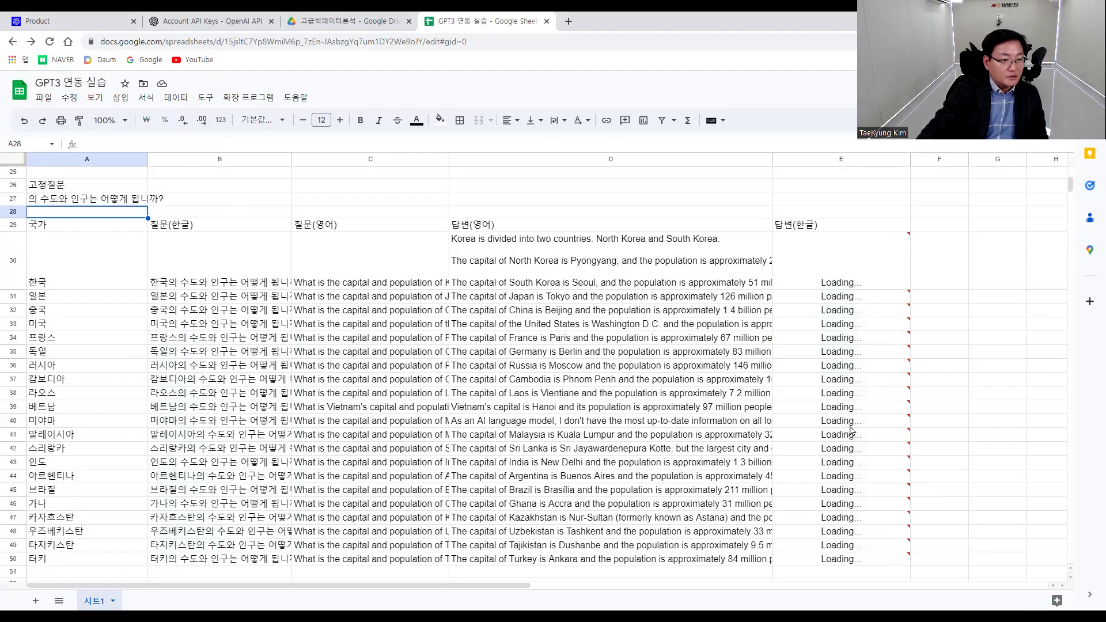
Widen column E so the Korean answers fit.
left_click(879, 261)
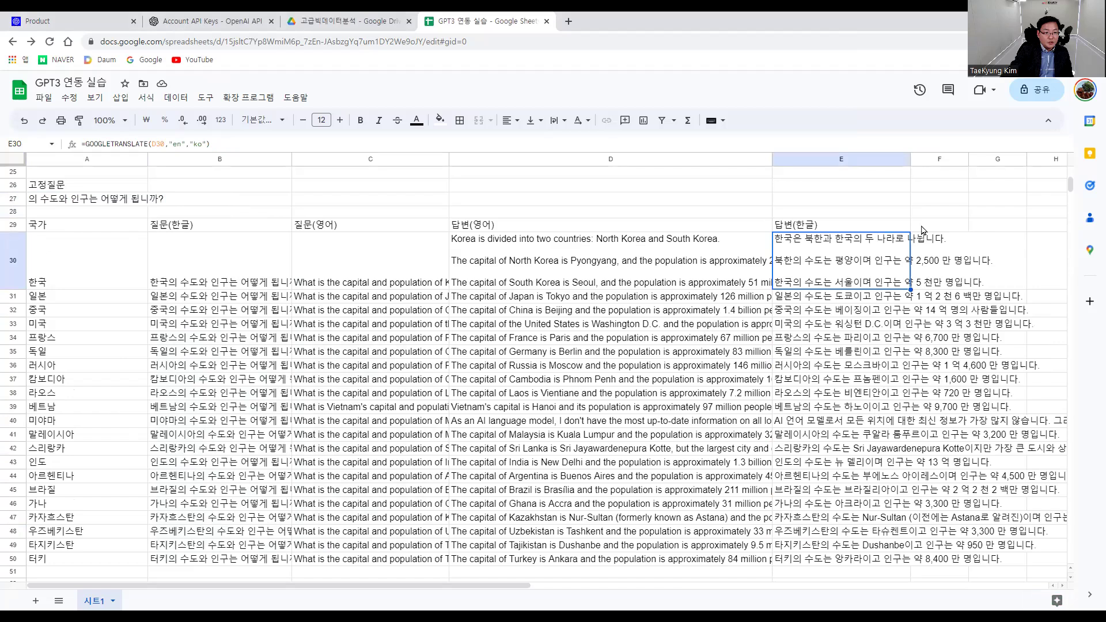
left_click_drag(910, 159, 1056, 159)
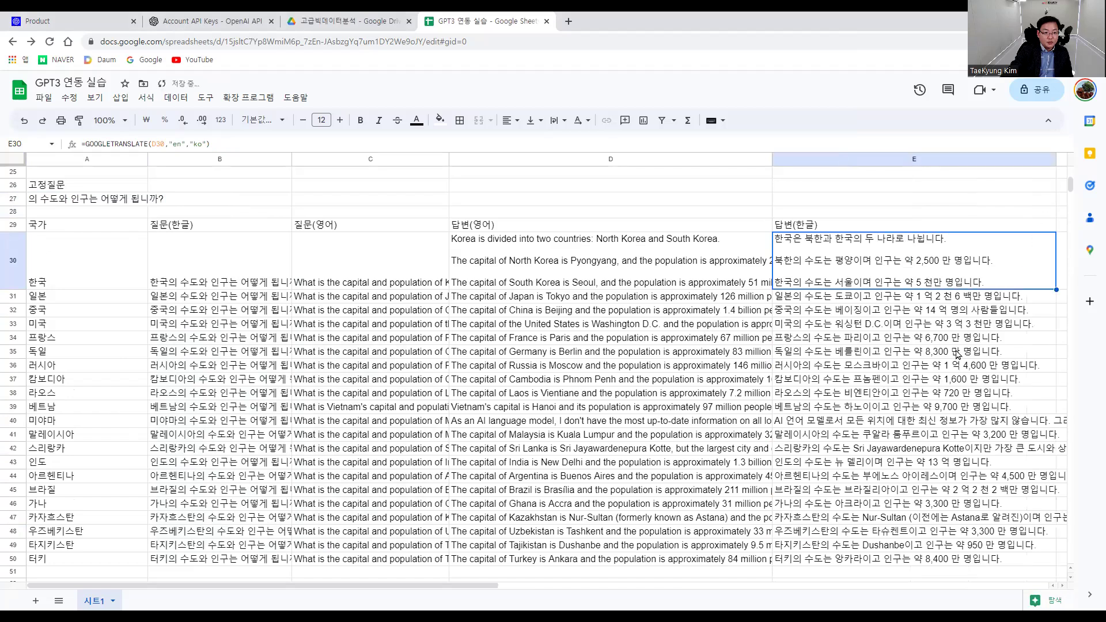
Review the Korean capital and population answers in column E for the listed countries.
left_click(873, 326)
left_click(870, 342)
left_click(875, 366)
left_click(875, 408)
left_click(875, 449)
left_click(875, 500)
scroll(877, 517, "down", 1)
left_click(874, 497)
scroll(874, 497, "up", 2)
left_click(889, 341)
scroll(875, 398, "down", 4)
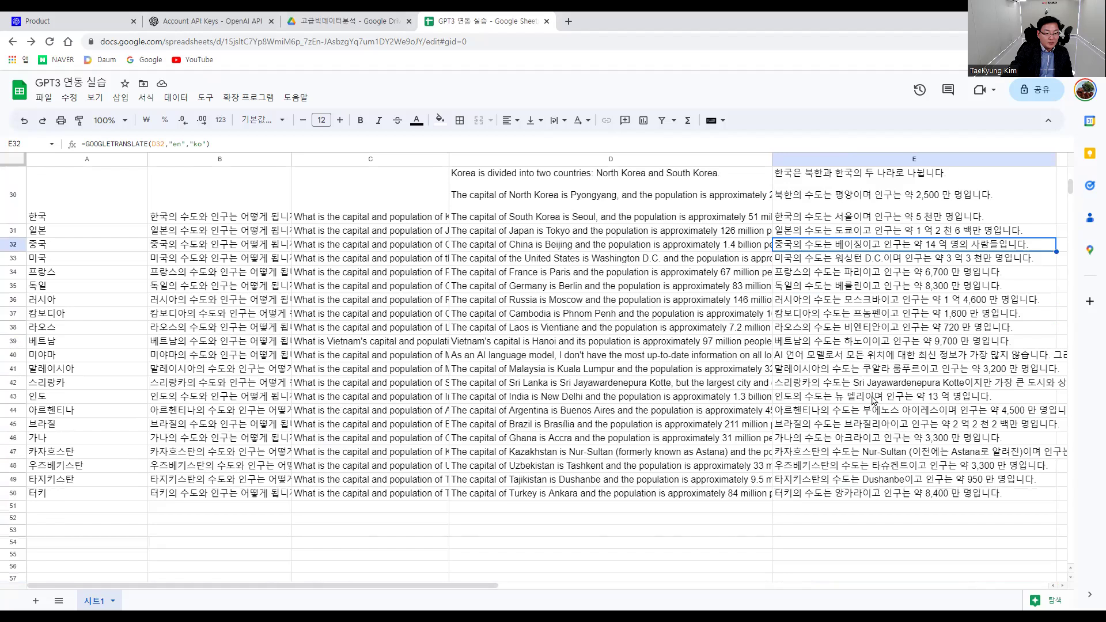
left_click(902, 372)
left_click(894, 354)
left_click(929, 340)
left_click(969, 357)
left_click(961, 334)
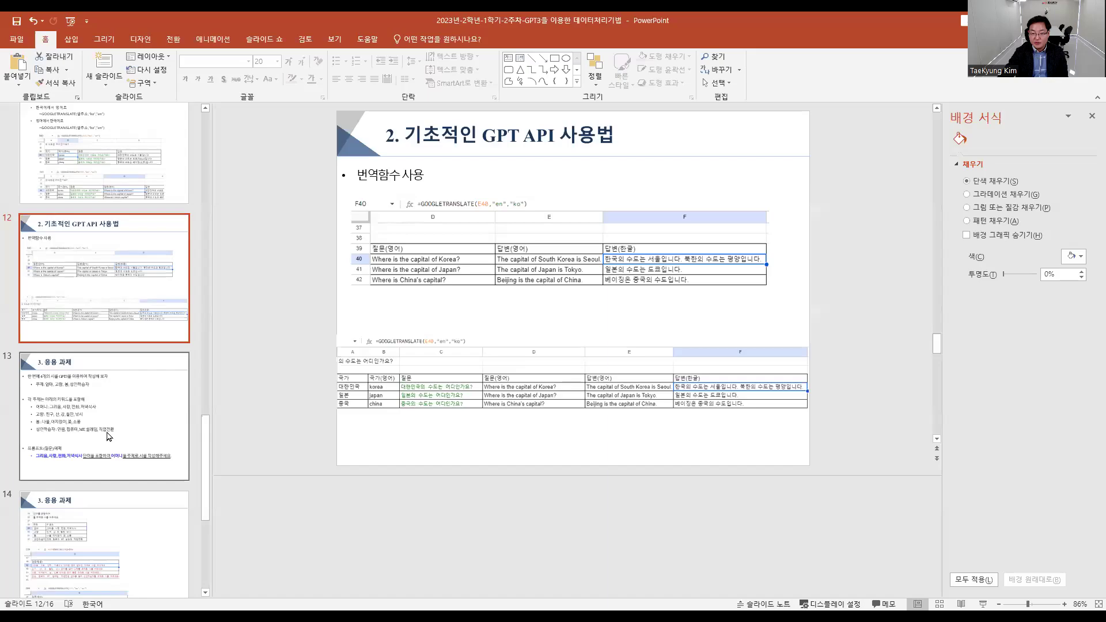
Switch to the PowerPoint slides, open slide 13 with the 응용 과제 assignment, and mark its topics, keyword lists and example prompt.
left_click(111, 439)
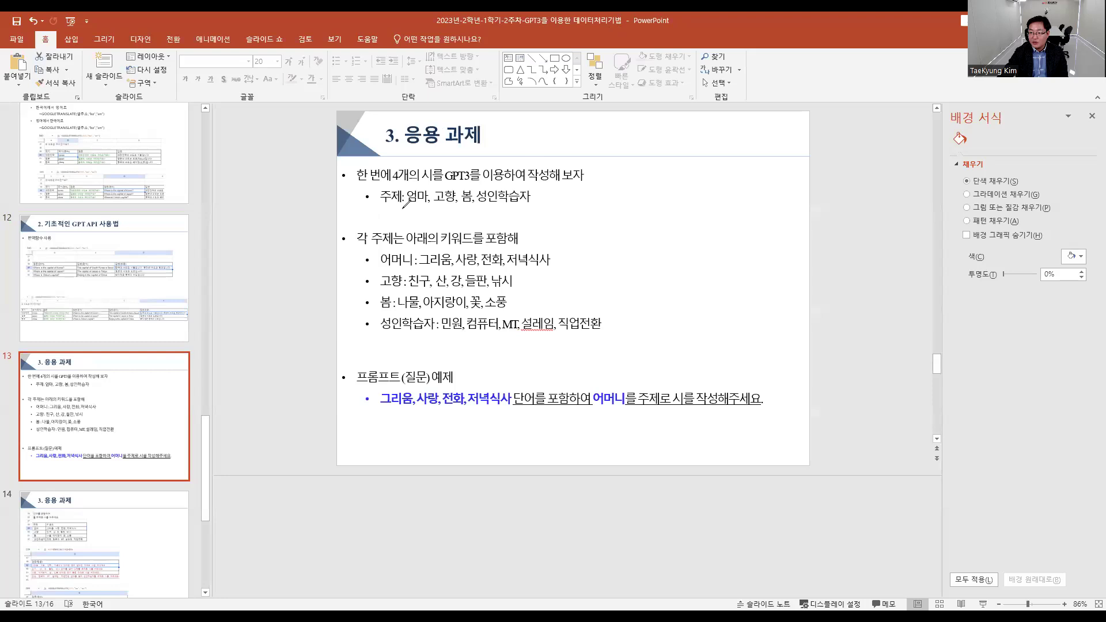
mouse_move(544, 189)
left_mouse_down()
mouse_move(458, 213)
mouse_move(406, 208)
left_mouse_up()
mouse_move(607, 338)
left_mouse_down()
mouse_move(415, 326)
mouse_move(438, 241)
mouse_move(538, 243)
mouse_move(579, 337)
mouse_move(501, 345)
left_mouse_up()
mouse_move(429, 331)
left_mouse_down()
mouse_move(403, 276)
mouse_move(438, 242)
left_mouse_up()
left_click_drag(381, 408, 490, 411)
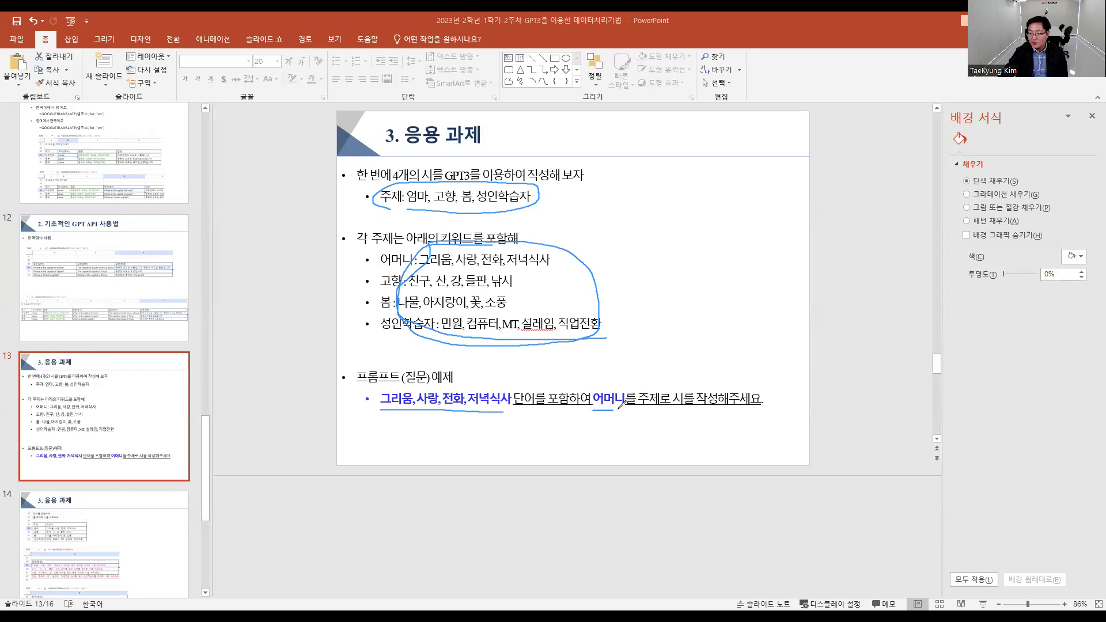
left_click_drag(641, 408, 749, 408)
mouse_move(579, 408)
left_mouse_down()
mouse_move(515, 397)
mouse_move(593, 394)
mouse_move(561, 411)
left_mouse_up()
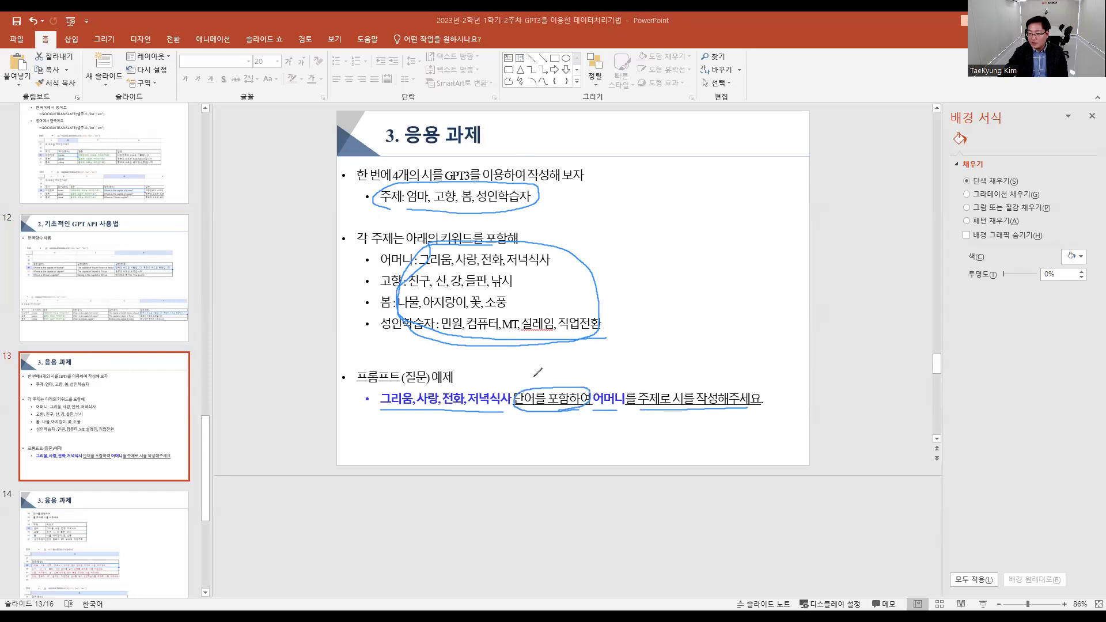
Annotate the example prompt's fixed phrases as 상수 and 상수2, bracket its changing words as the variable, and mark the keyword lists.
left_click_drag(552, 367, 553, 376)
left_click_drag(675, 372, 689, 376)
left_click_drag(685, 385, 690, 381)
left_click_drag(697, 375, 704, 382)
mouse_move(697, 384)
left_mouse_down()
mouse_move(697, 396)
mouse_move(723, 382)
left_mouse_up()
mouse_move(457, 413)
left_mouse_down()
mouse_move(534, 439)
mouse_move(608, 414)
left_mouse_up()
mouse_move(539, 451)
left_mouse_down()
mouse_move(534, 460)
mouse_move(560, 449)
left_mouse_up()
mouse_move(556, 450)
left_mouse_down()
mouse_move(578, 449)
mouse_move(569, 465)
left_mouse_up()
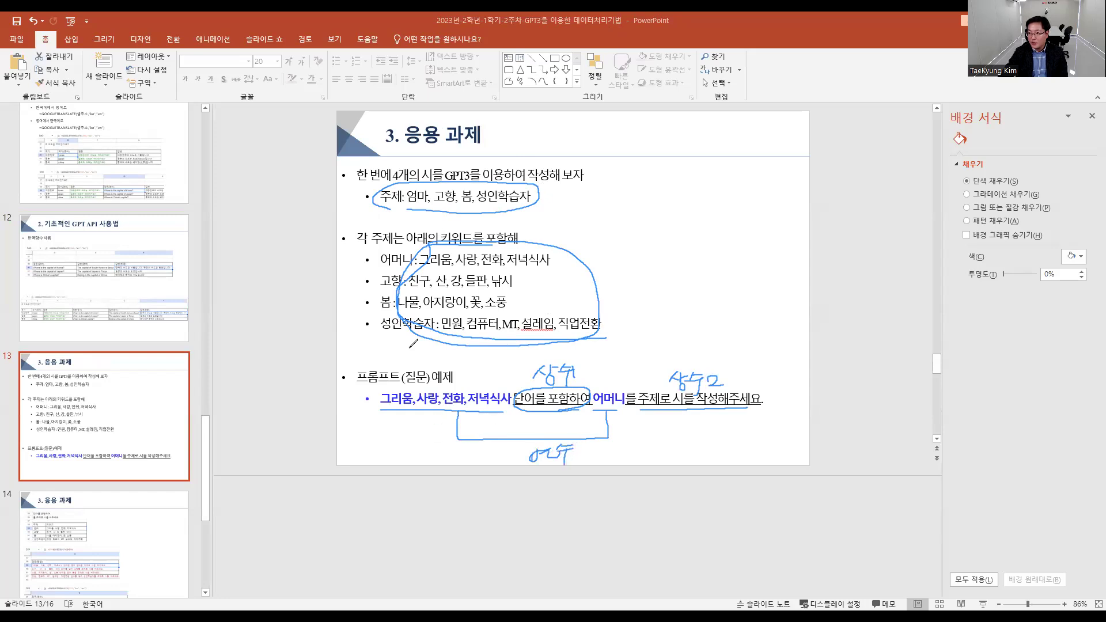
mouse_move(447, 225)
left_mouse_down()
mouse_move(390, 376)
mouse_move(554, 437)
mouse_move(566, 375)
mouse_move(579, 440)
mouse_move(731, 383)
mouse_move(680, 430)
mouse_move(557, 362)
left_mouse_up()
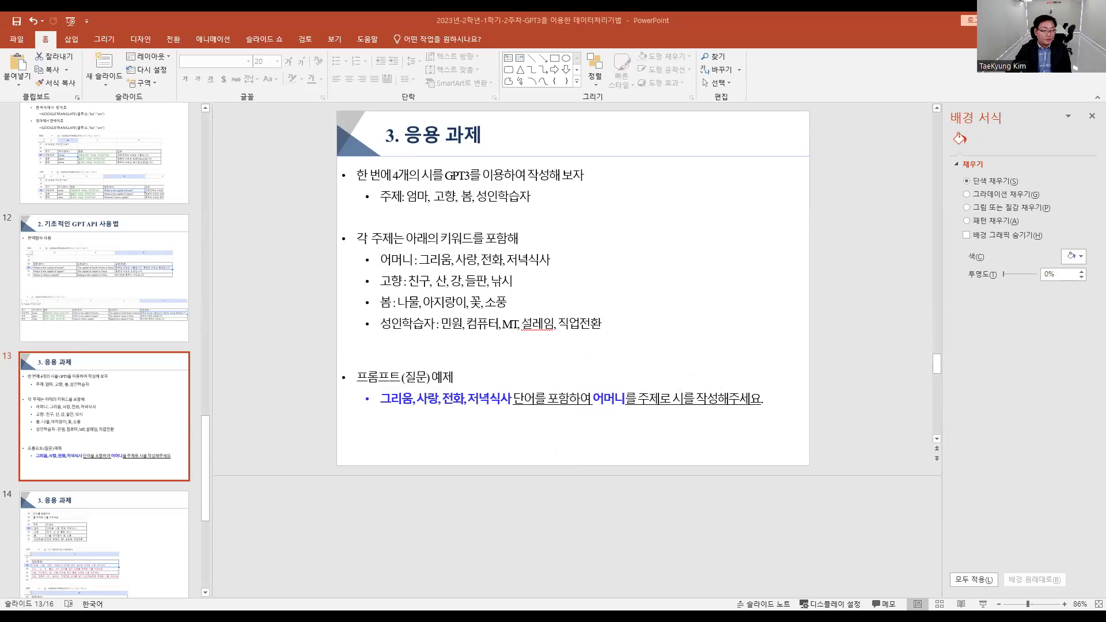
Switch to the Google Sheets file and enter the headings 고정문자열1 in A5 and 고정문자열2 in B5 of the empty sheet 시트2.
key("alt+Tab")
left_click(121, 235)
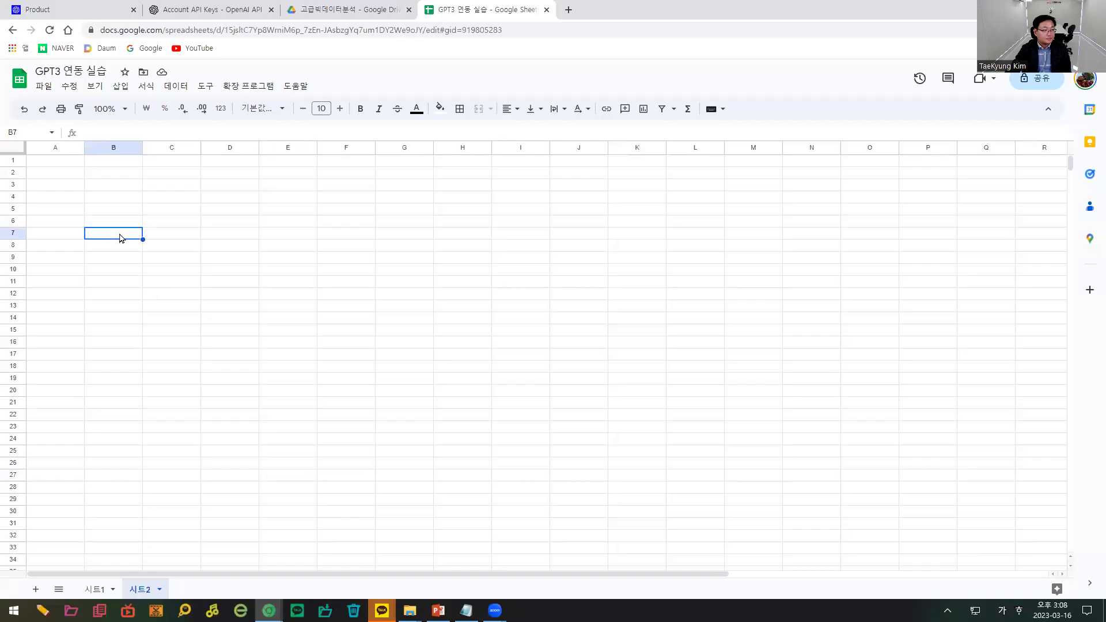
left_click(55, 223)
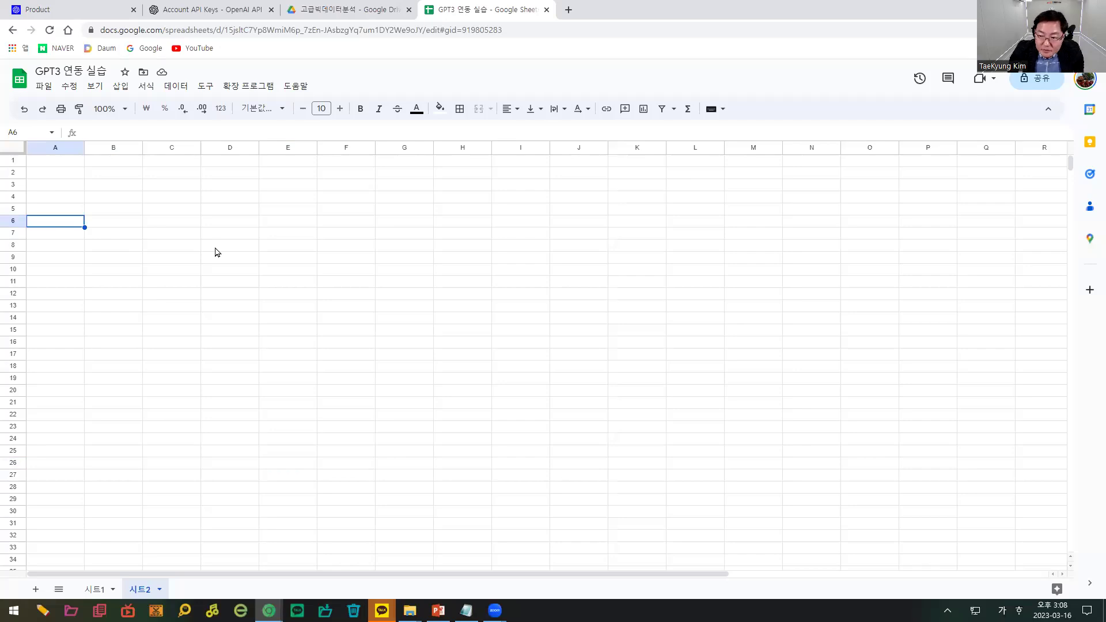
left_click(69, 215)
type("고정문자열")
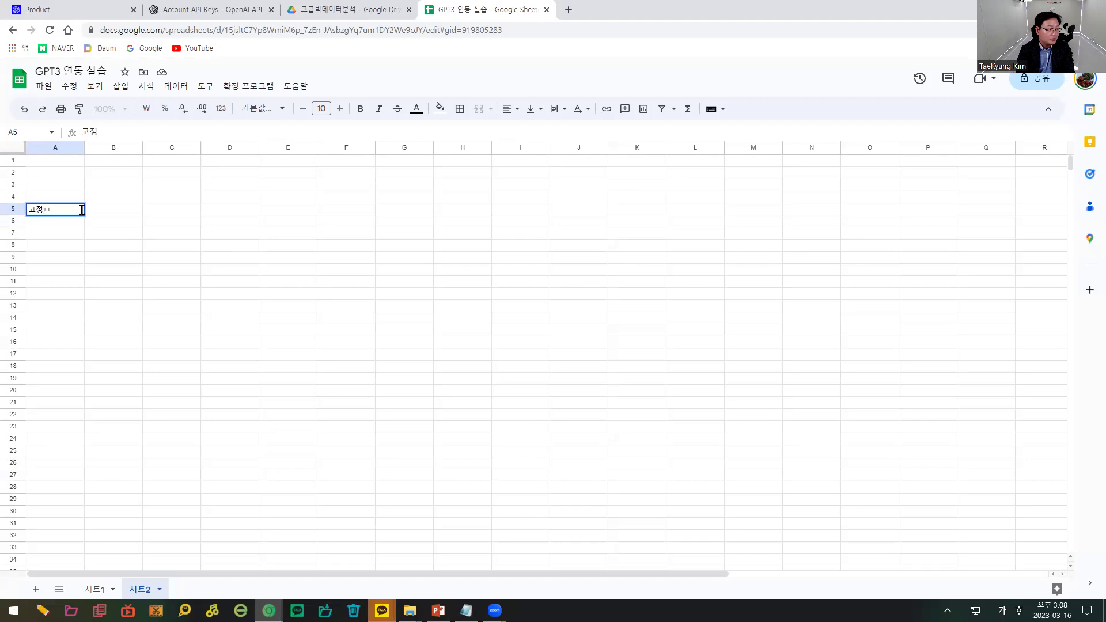
type("1")
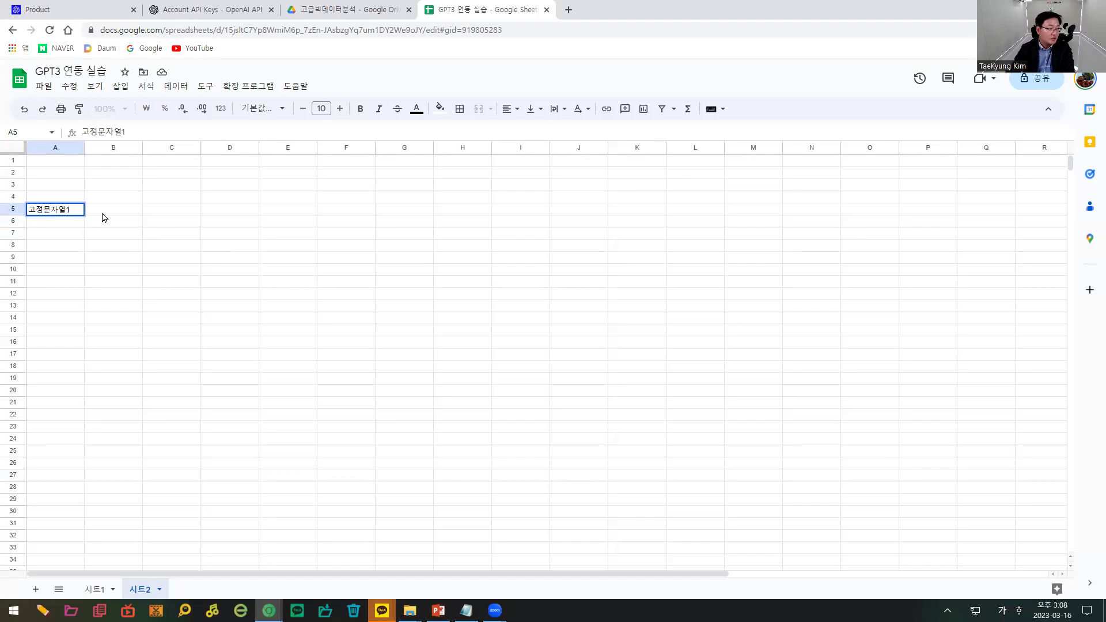
key("Tab")
type("고정문자열2")
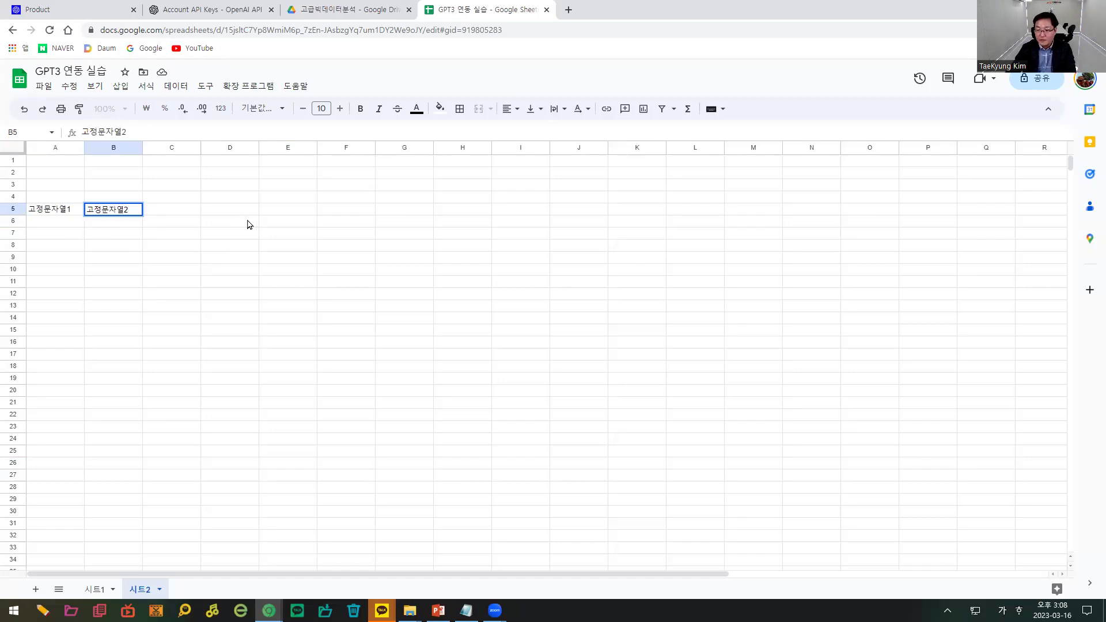
key("Return")
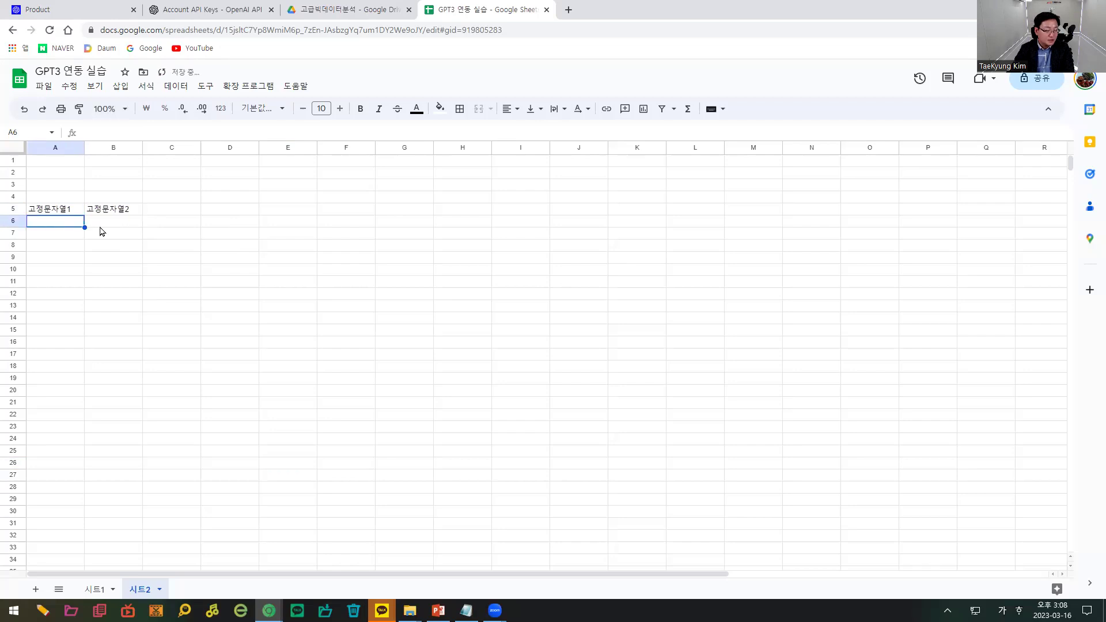
Enter the label 예제질문 in A3 and insert one row above row 4.
left_click(61, 186)
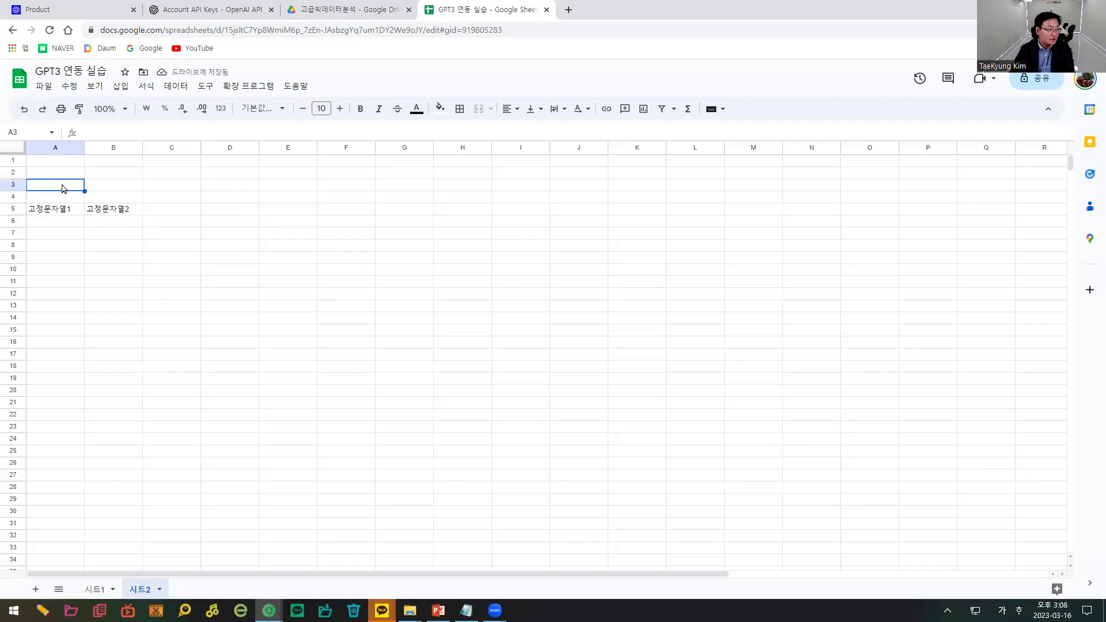
type("ㅇㅖ제")
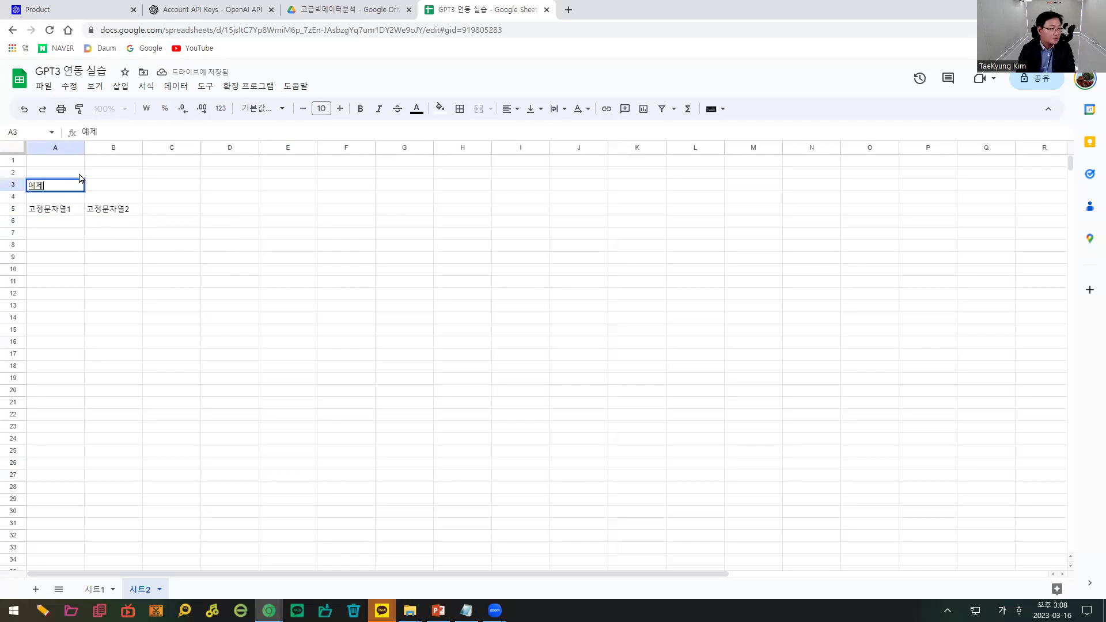
type("지ㄹ문")
left_click(11, 198)
right_click(11, 199)
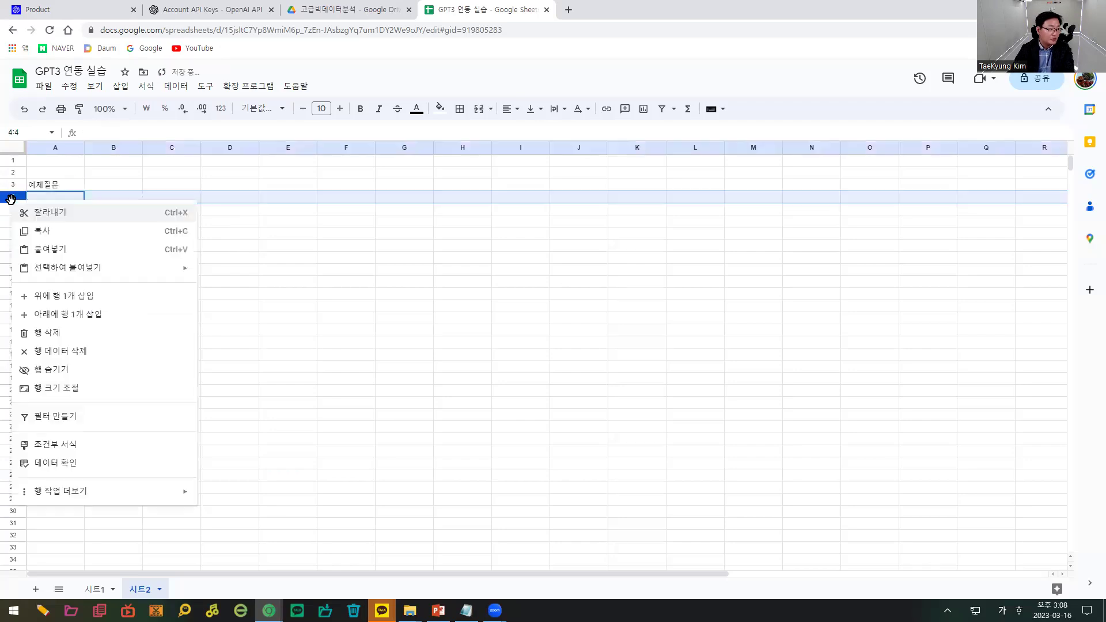
left_click(74, 301)
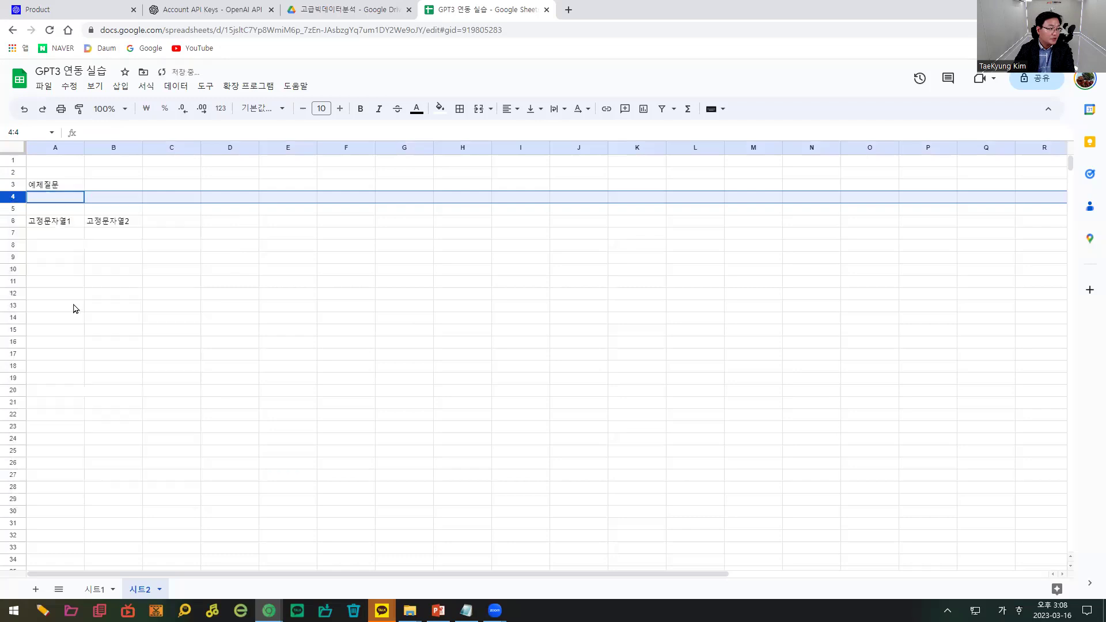
Enter the example question 그림, 사랑, 전화, 저녁식사 단어를 포함하여 어머니를 주제로 시를 작성해주세요. in A4.
left_click(55, 201)
type("예")
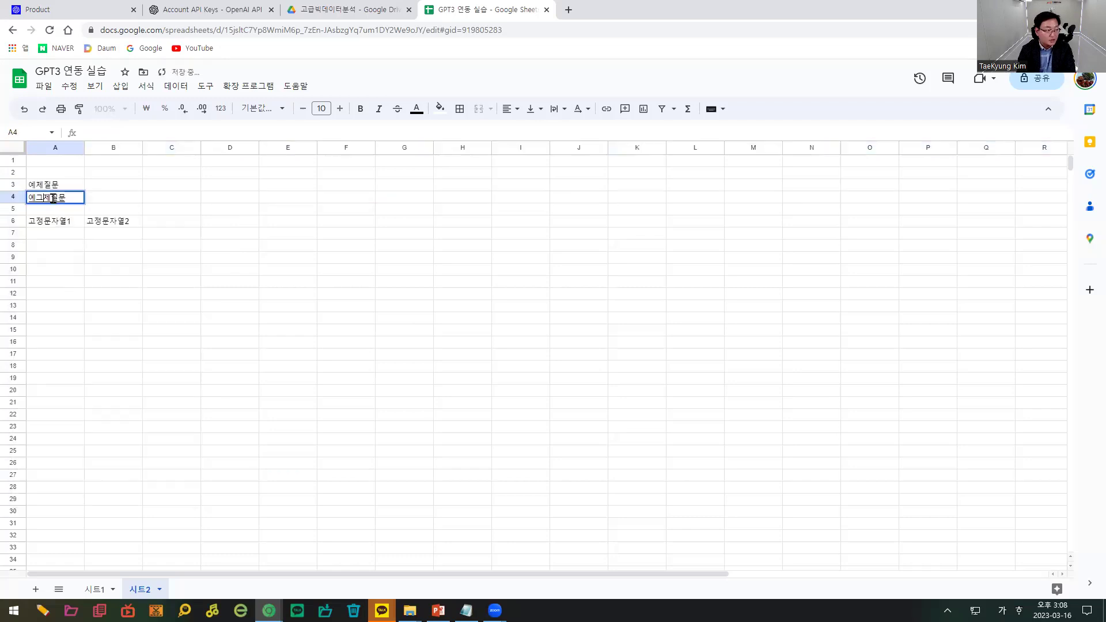
key("BackSpace")
type("그리, 사랑, 전화,")
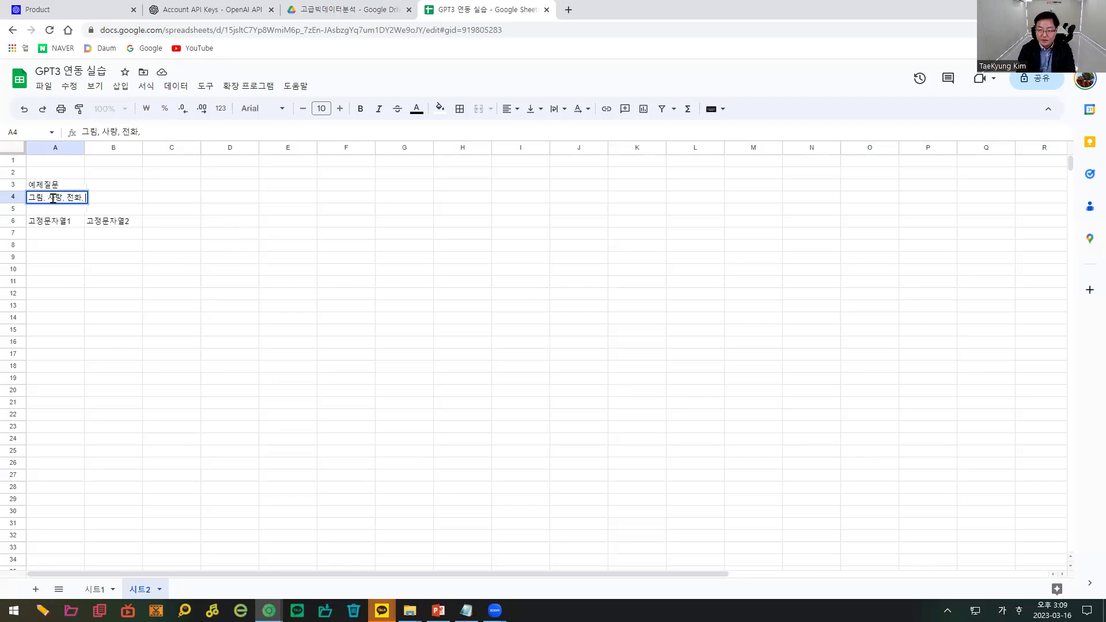
type(" 저녁식사 단어를 포")
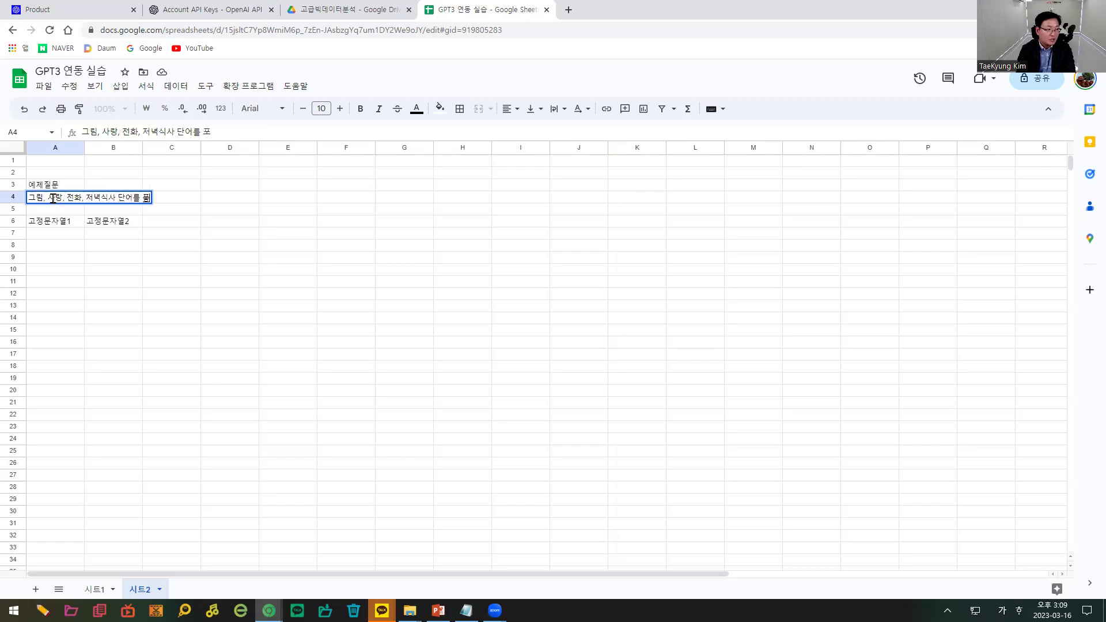
type("함하여 어미")
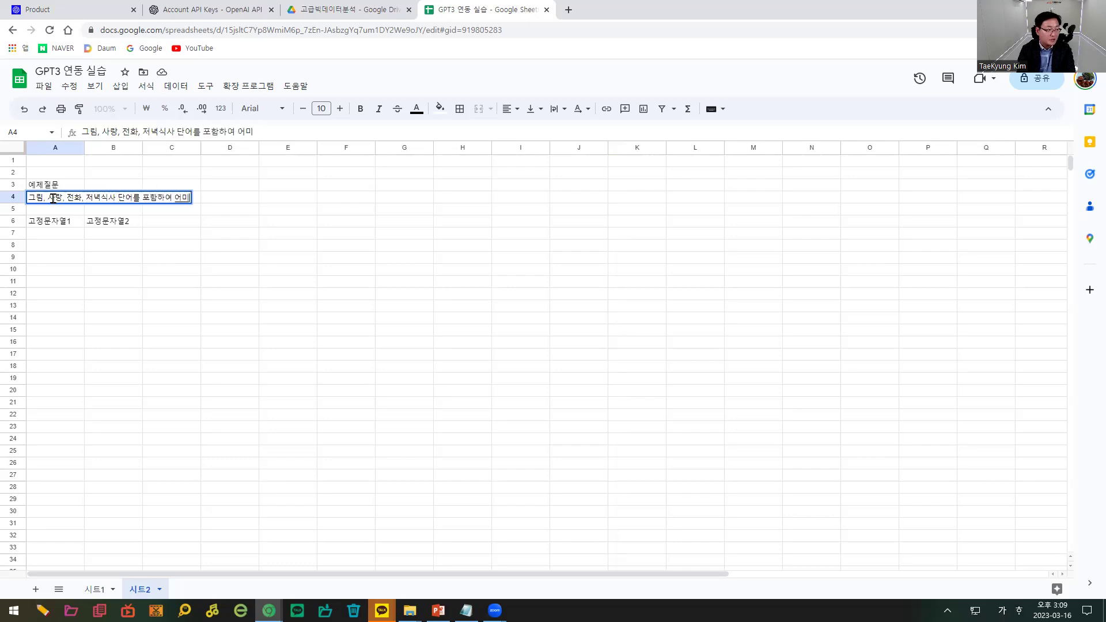
key("BackSpace")
type("머니를")
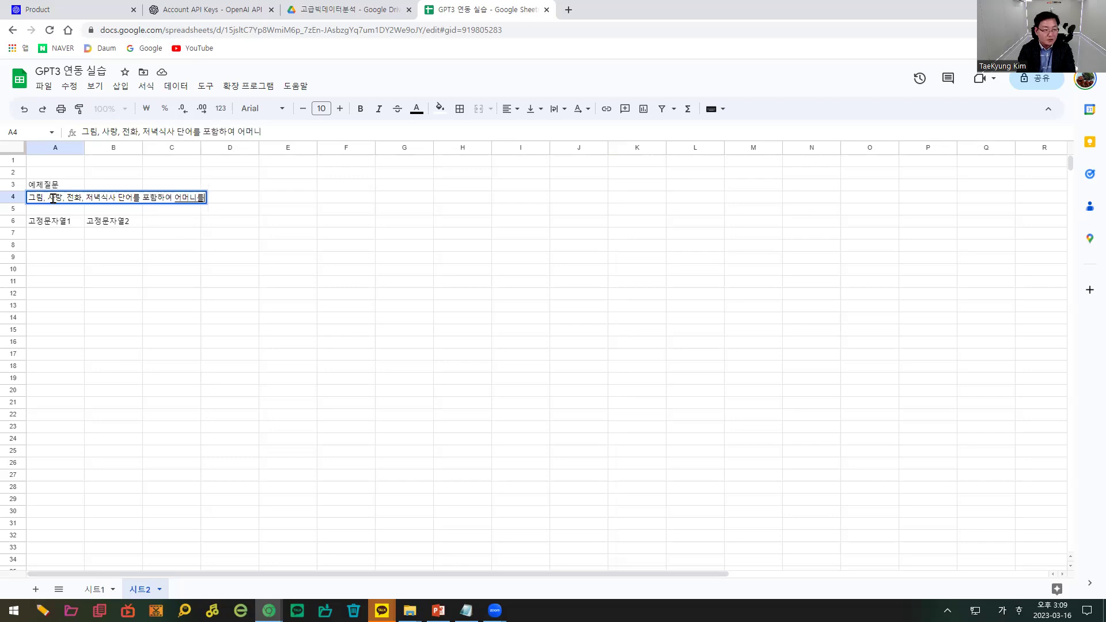
type(" 주제로 시잘")
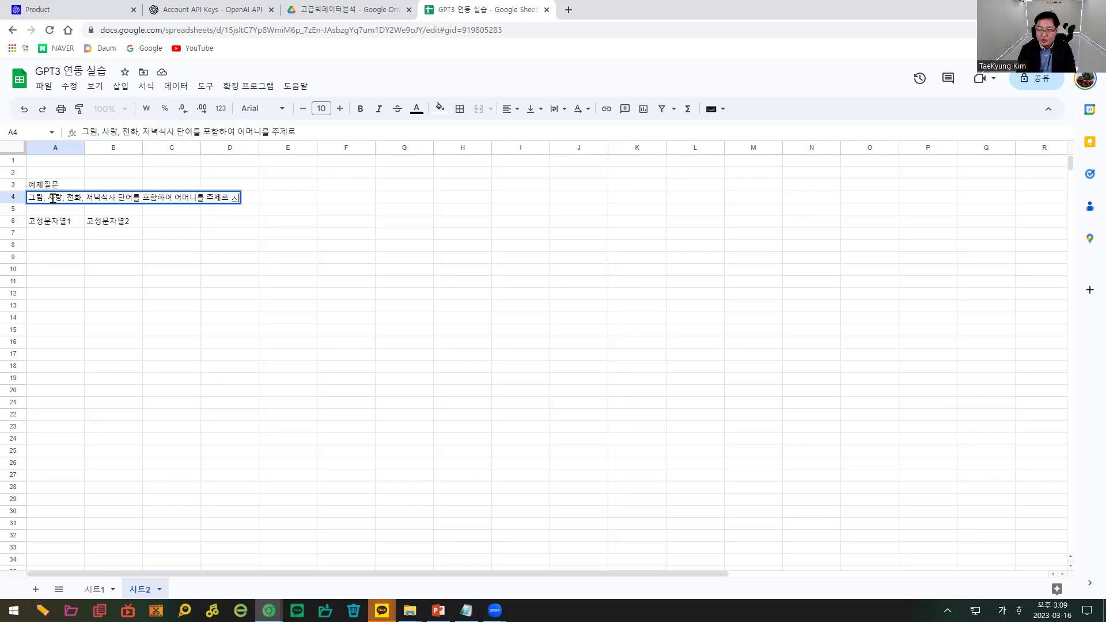
key("BackSpace")
type("를 작성해보래")
key("BackSpace")
key("BackSpace")
key("BackSpace")
type("주세요.")
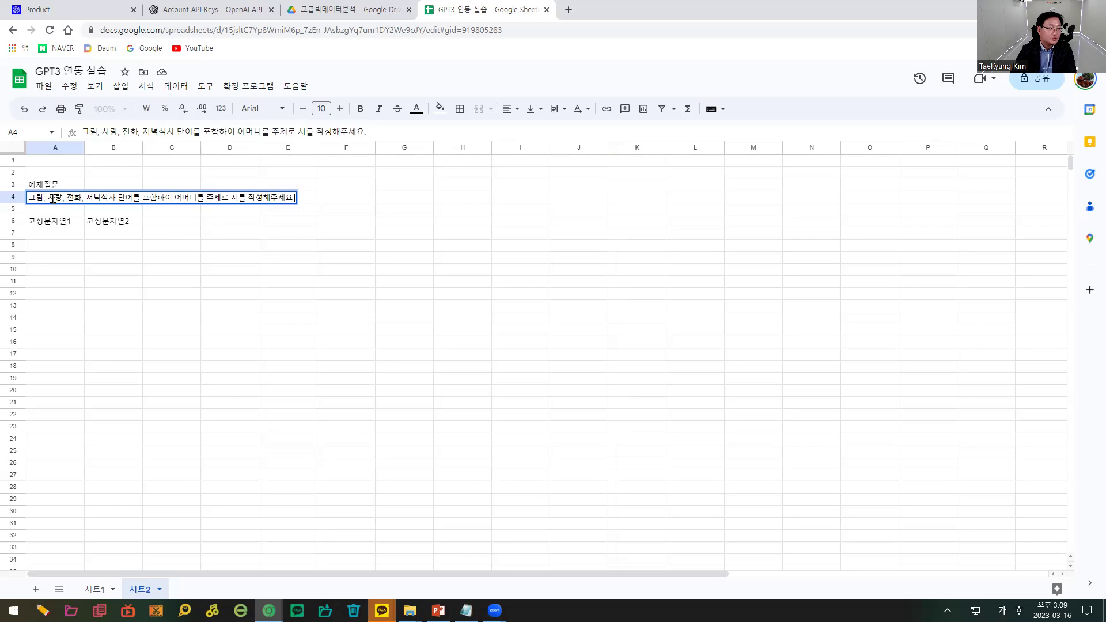
left_click(150, 271)
Format the keywords 그림, 사랑, 전화, 저녁식사 within the A4 question as bold blue text.
left_click(38, 202)
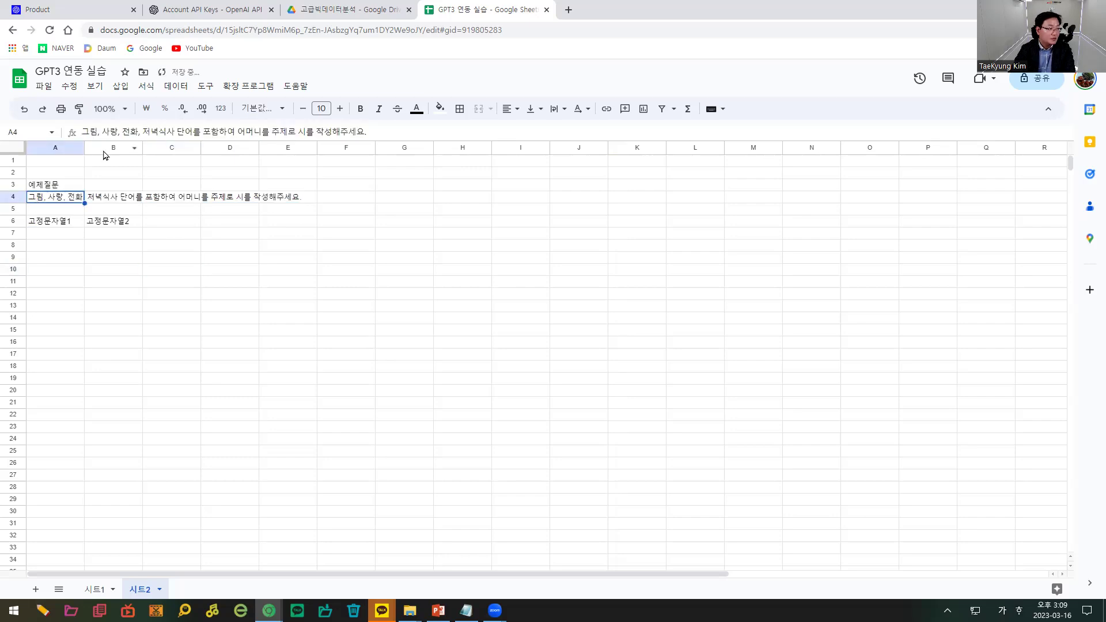
double_click(43, 199)
left_click_drag(32, 197, 115, 197)
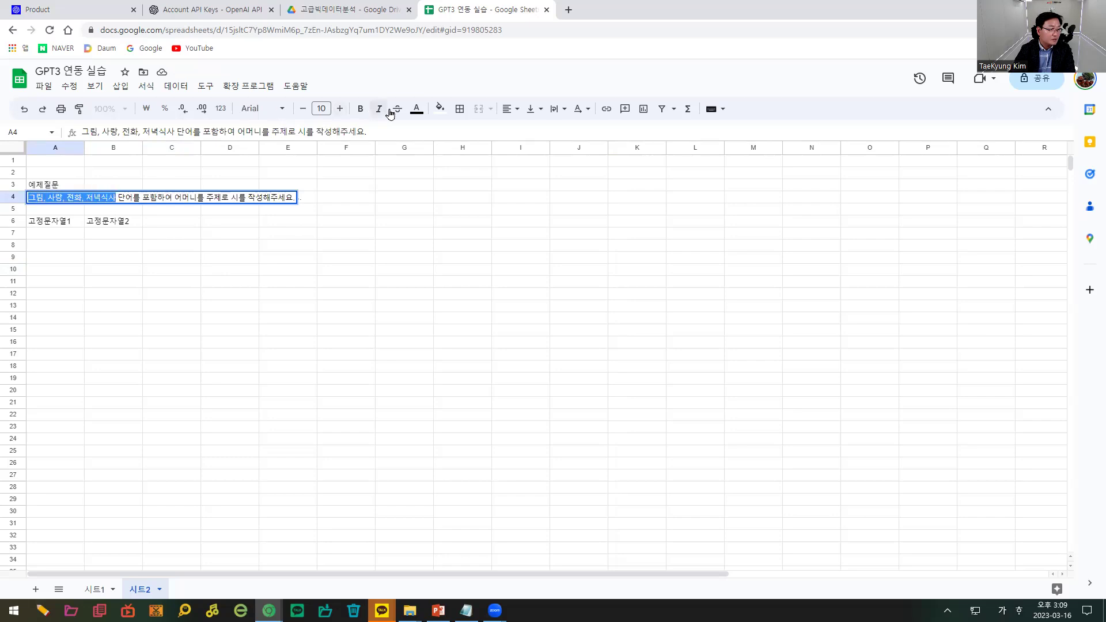
left_click(416, 108)
left_click(508, 166)
left_click(364, 113)
Format the topic word 어머니 within the A4 question as bold blue text.
left_click_drag(175, 197, 199, 197)
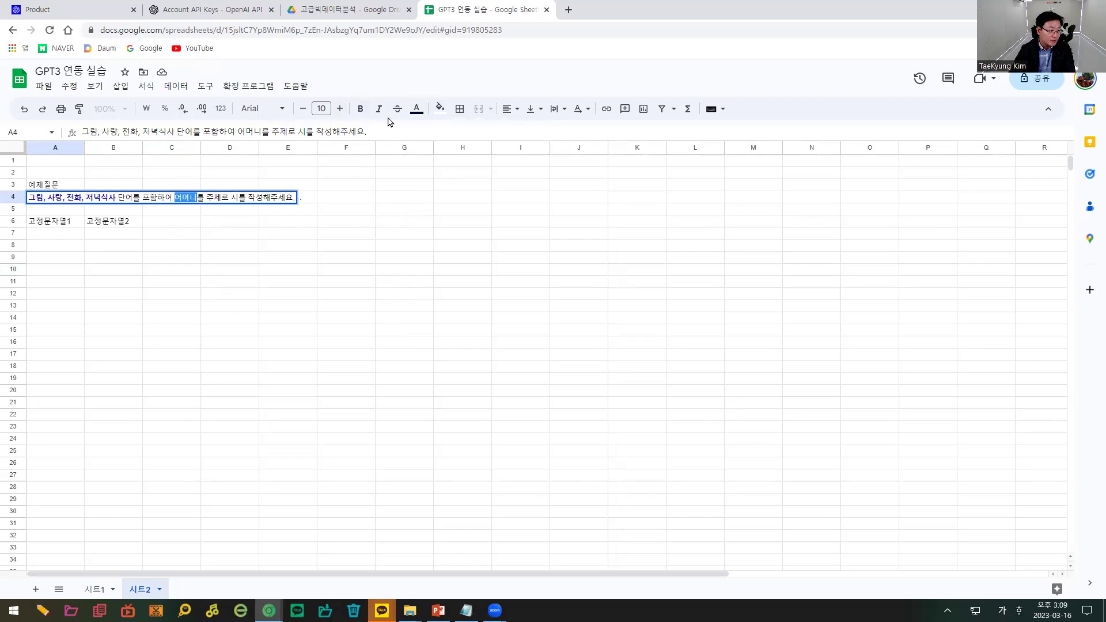
left_click(416, 109)
left_click(508, 162)
left_click(361, 109)
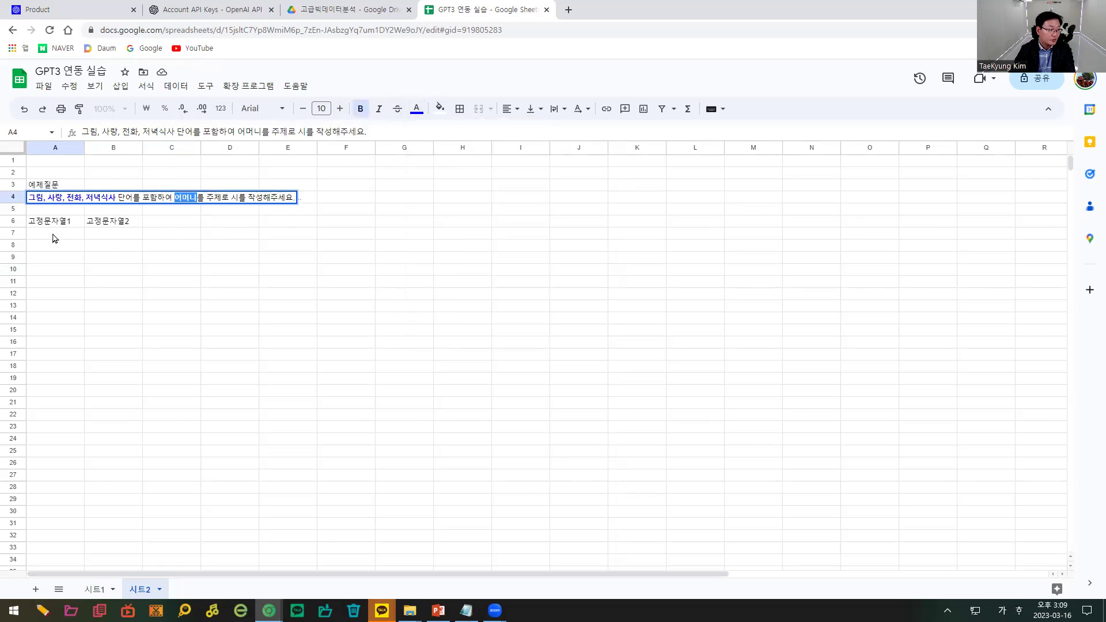
Italicize the fixed phrases 단어를 포함하여 and 를 주제로 시를 작성해주세요. within the A4 question and commit the cell.
left_click_drag(119, 196, 173, 197)
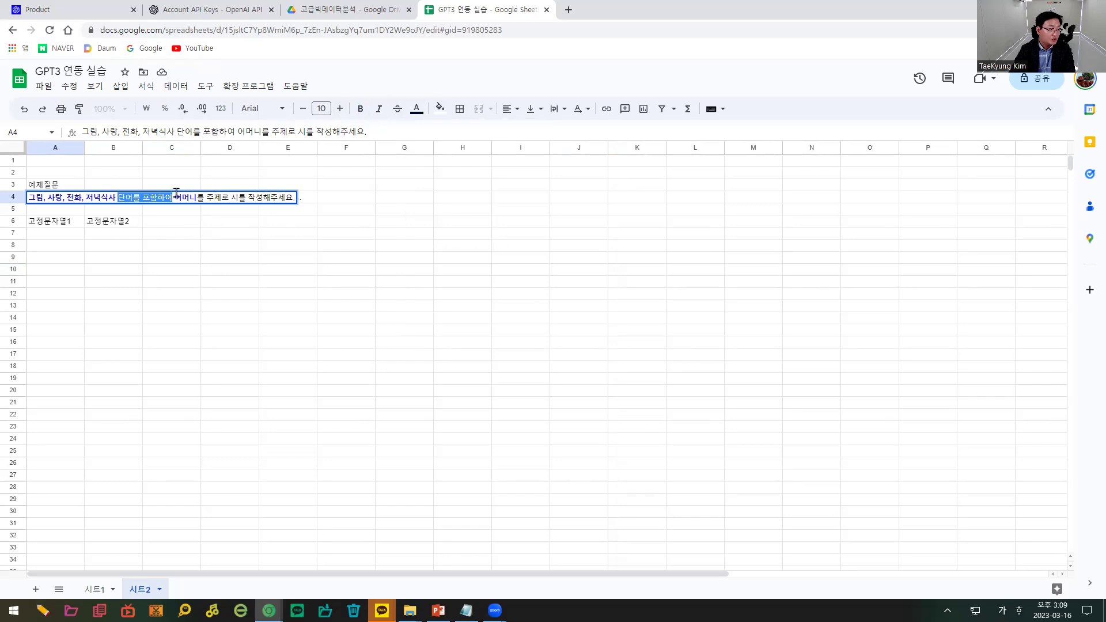
left_click(405, 119)
left_click(378, 109)
left_click_drag(199, 198, 321, 197)
left_click(379, 109)
left_click(241, 244)
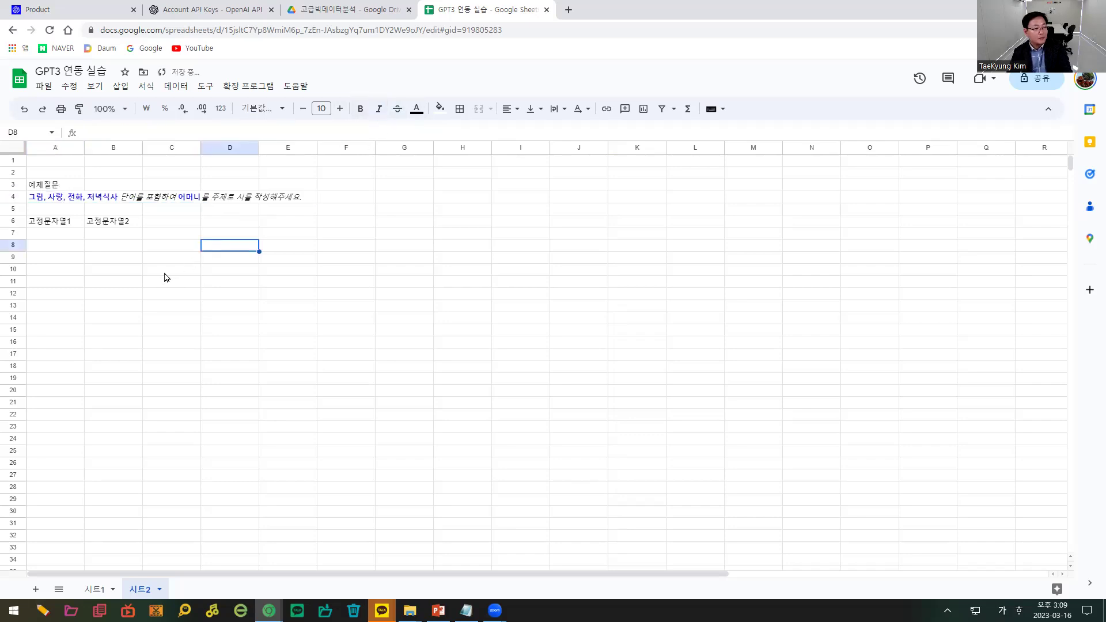
Enter 단어를 포함하여 in A7 under 고정문자열1 and widen column A to fit the phrase.
left_click(63, 236)
key("alt+Tab")
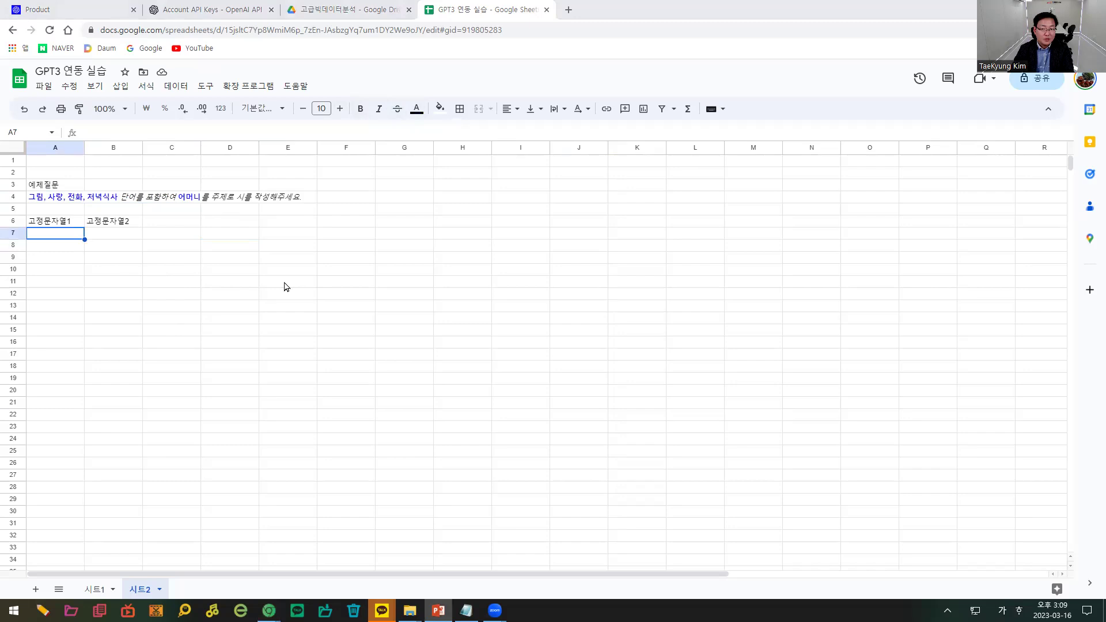
left_click(54, 234)
type("대어를 포함하여")
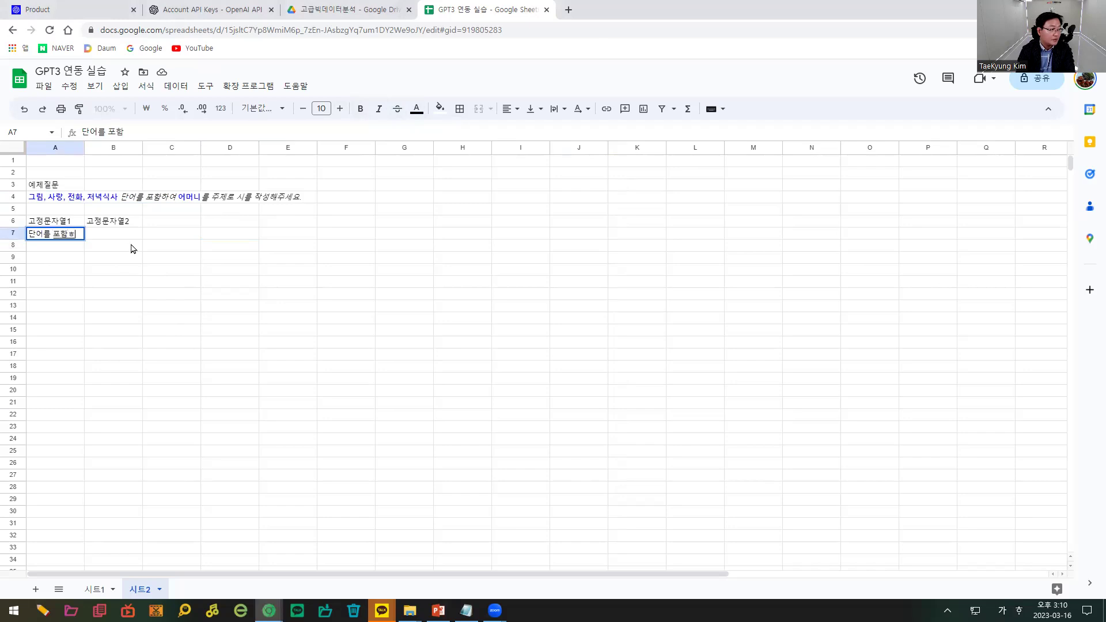
left_click_drag(85, 149, 107, 149)
Enter 를 주제로 시를 써주세요. in B7 under 고정문자열2.
left_click(155, 237)
type("를 주제로")
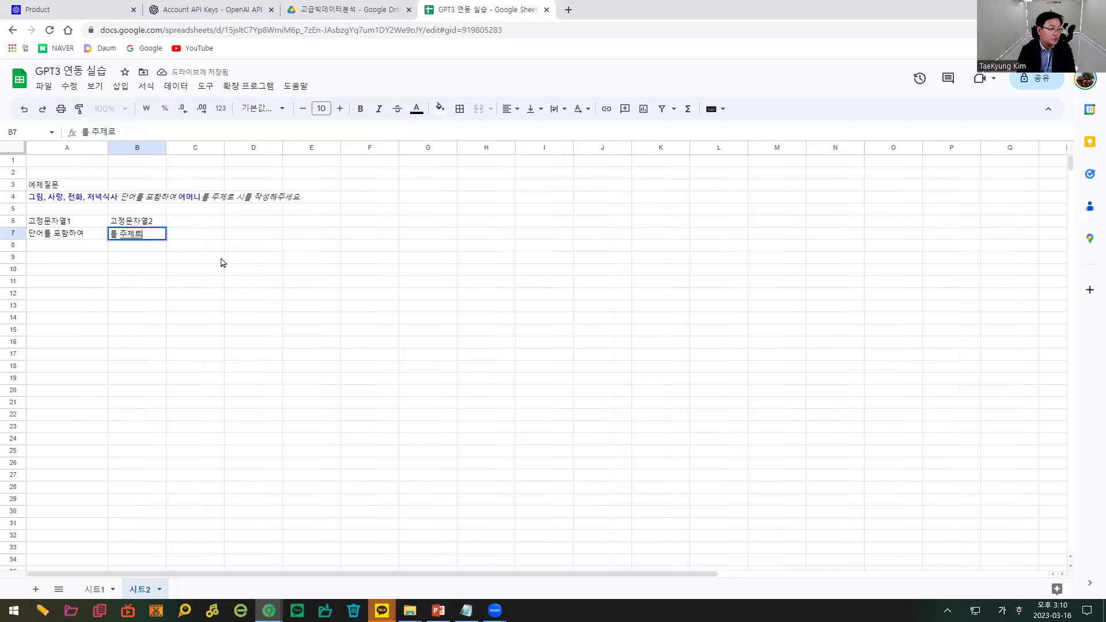
type(" 시를 작성해주세요.")
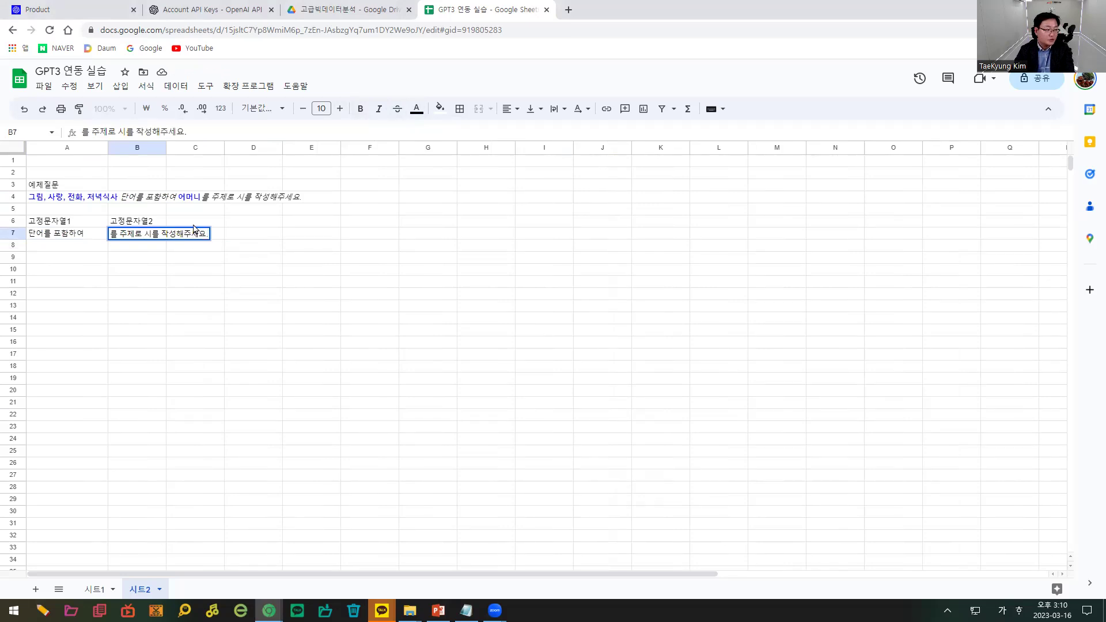
left_click_drag(160, 233, 225, 238)
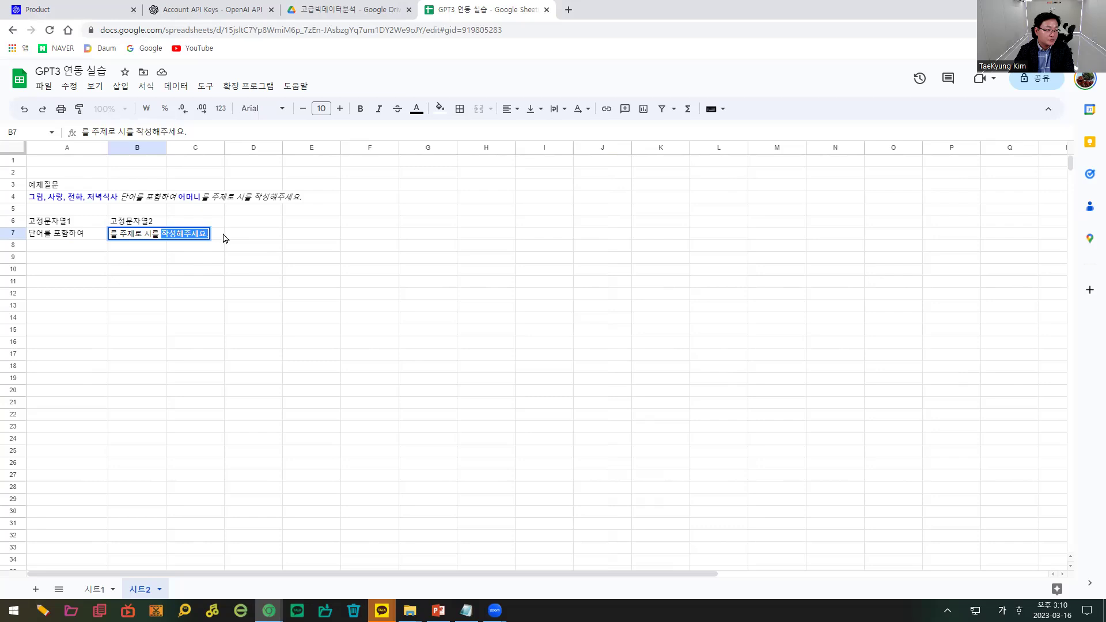
type("써주세요")
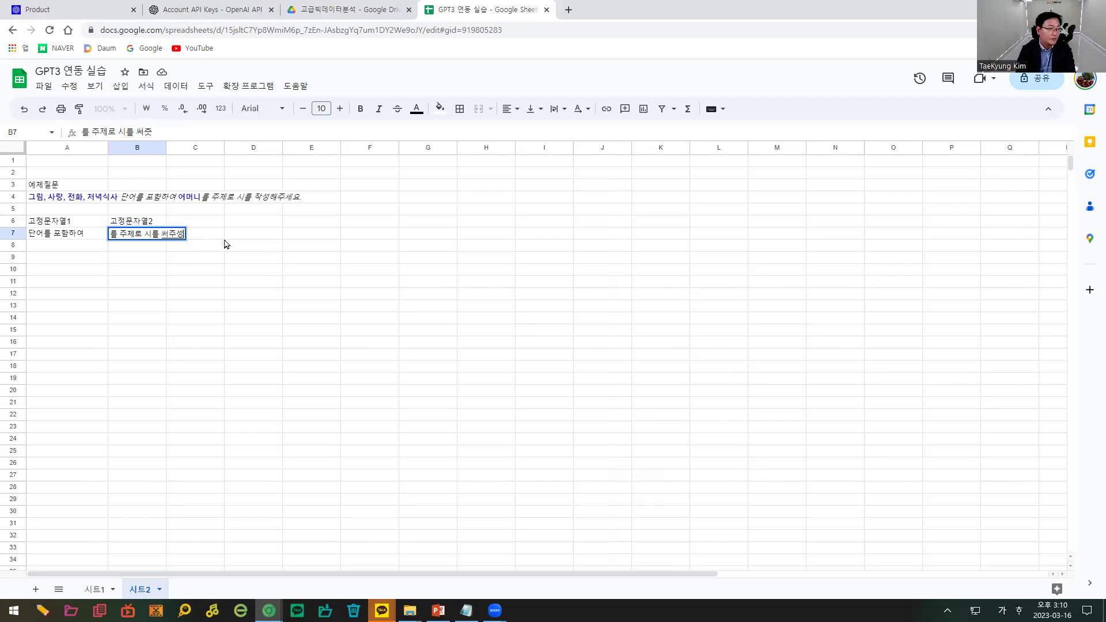
left_click(213, 270)
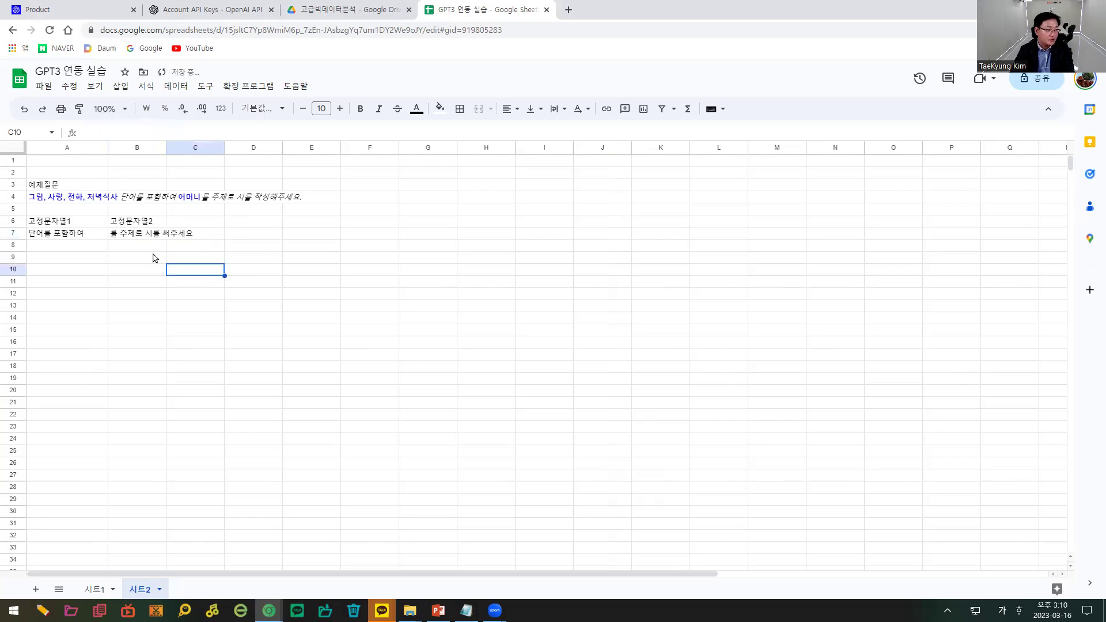
left_click(139, 238)
left_click(204, 129)
type(".")
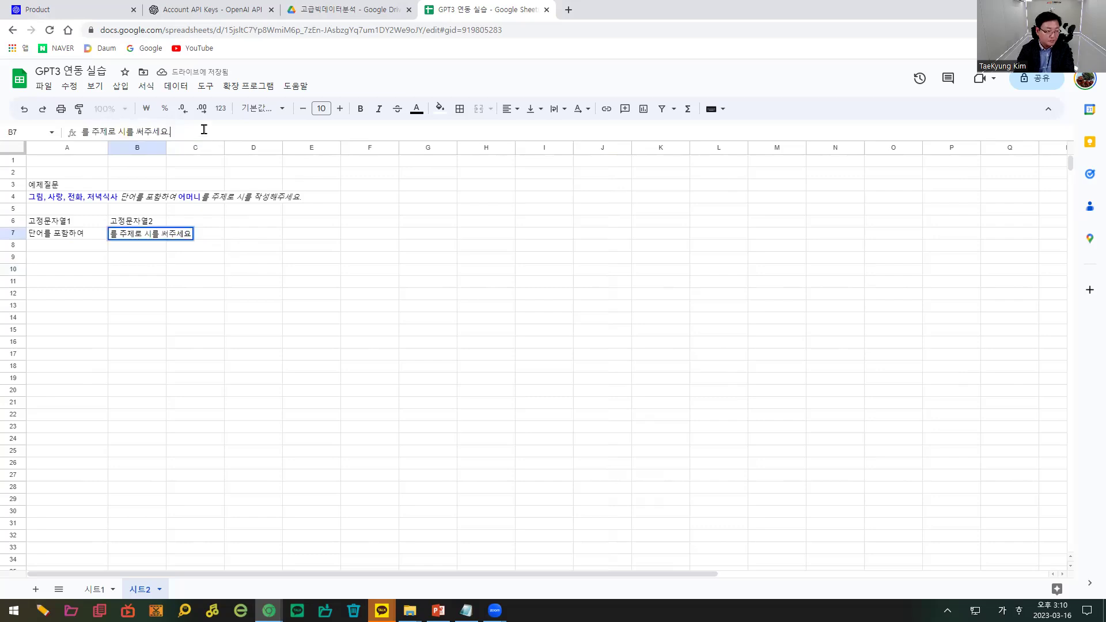
left_click(230, 283)
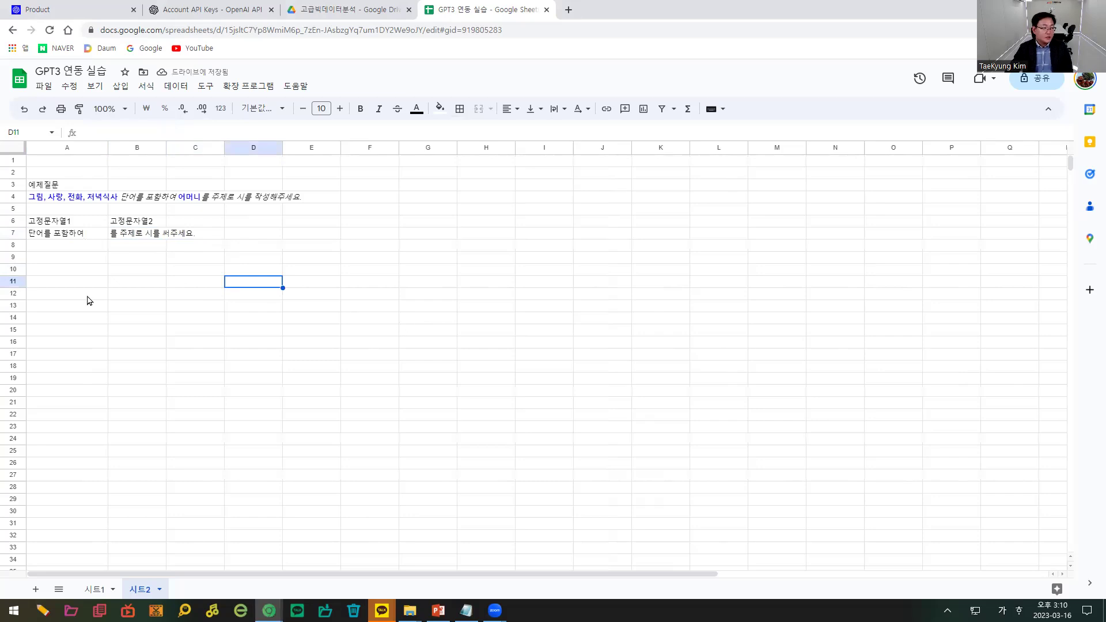
Enter the table headers 주제 in A9 and 키워드 in B9.
left_click(86, 259)
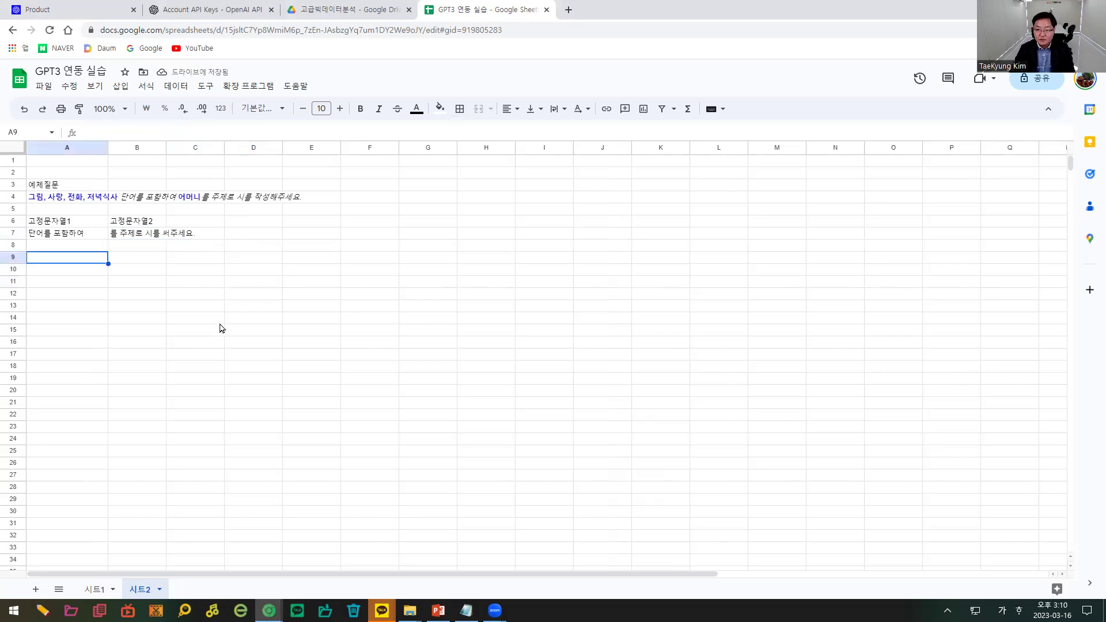
type("주제")
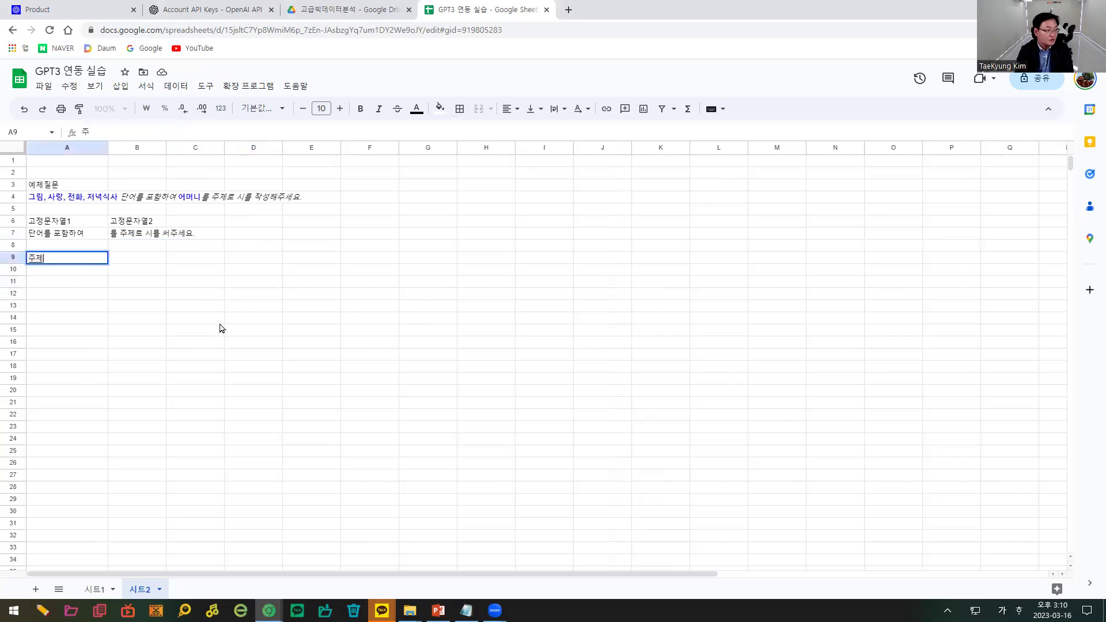
key("Tab")
type("키우")
type("드")
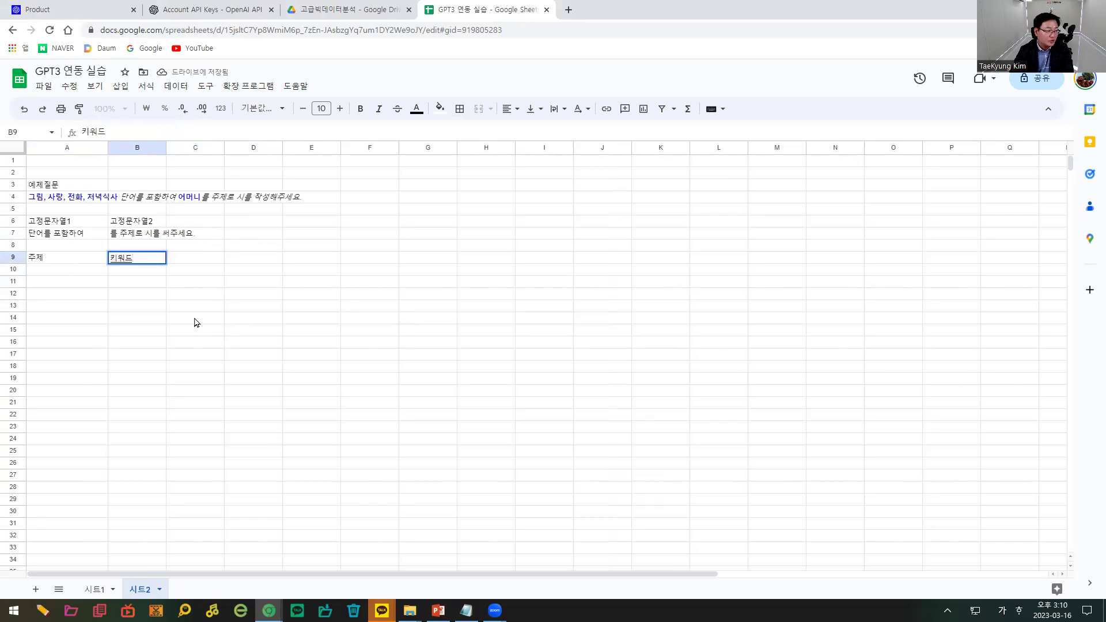
Enter 엄마 as the first topic in A10 under 주제.
left_click(75, 272)
type("어머니")
key("BackSpace")
key("BackSpace")
key("BackSpace")
type("ㅇ")
type("마")
key("Return")
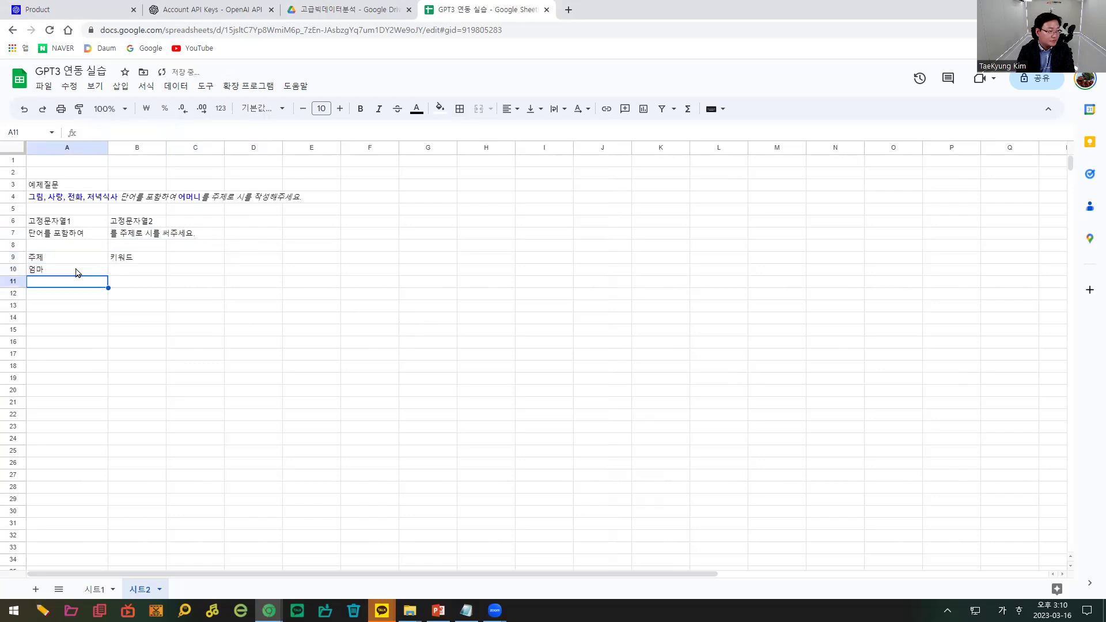
List the topics 고향, 봄 and 성인학습자 in A11 through A13.
type("고향")
key("Return")
type("봄")
key("Return")
type("성인")
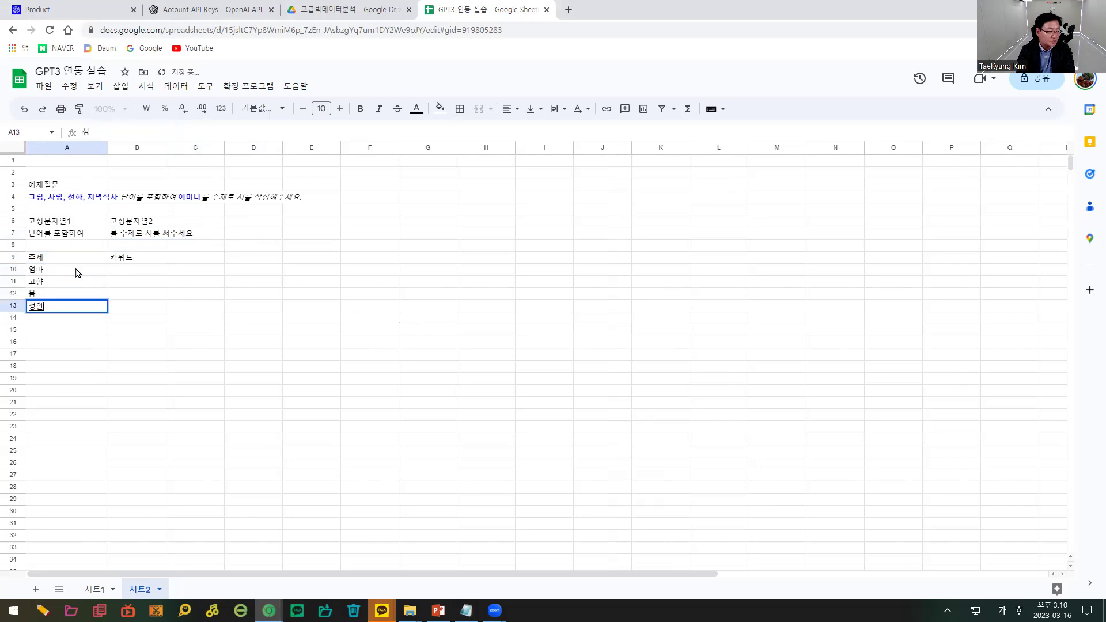
type("학습자")
key("Return")
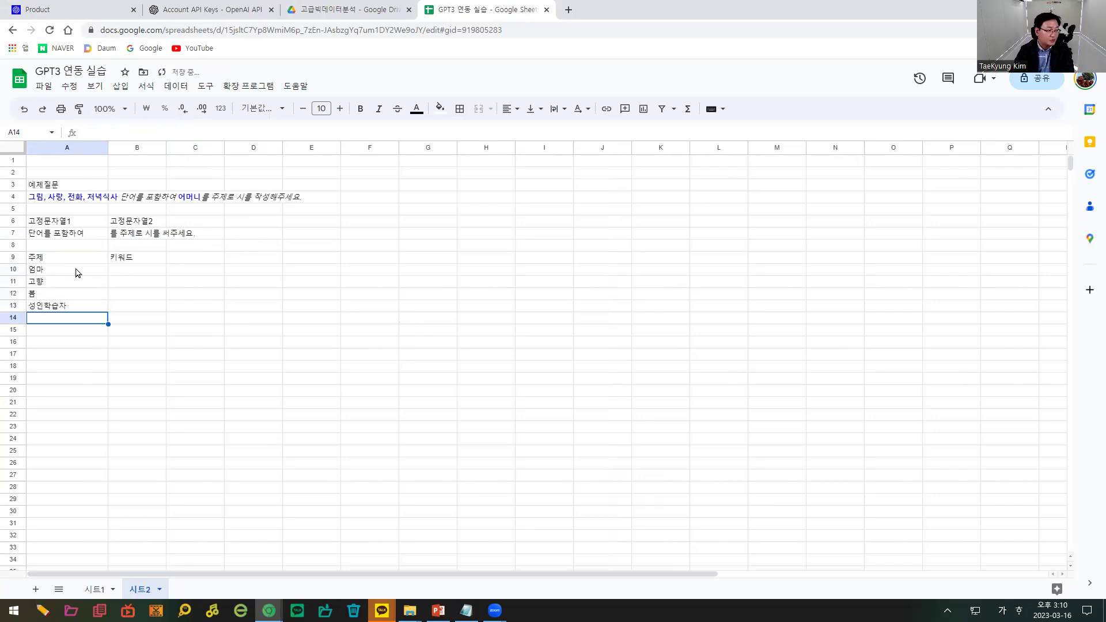
Enter the keywords 그리움, 사랑, 전화, 저녁식사 in B10 for 엄마 and widen column B to fit them.
left_click(144, 275)
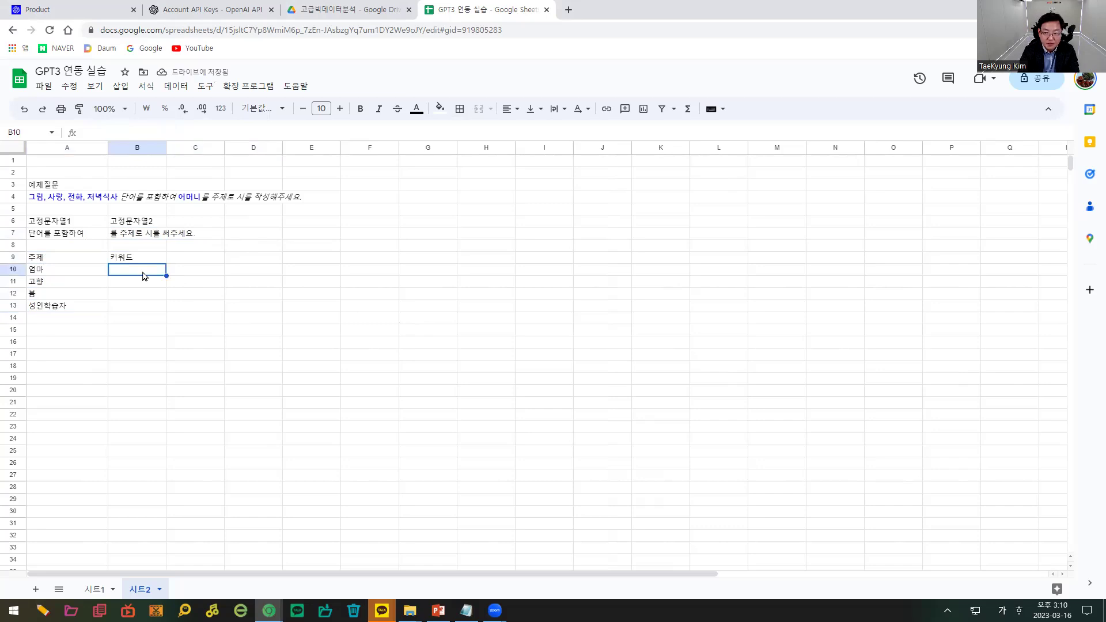
type("그림")
type("움, 사랑, ")
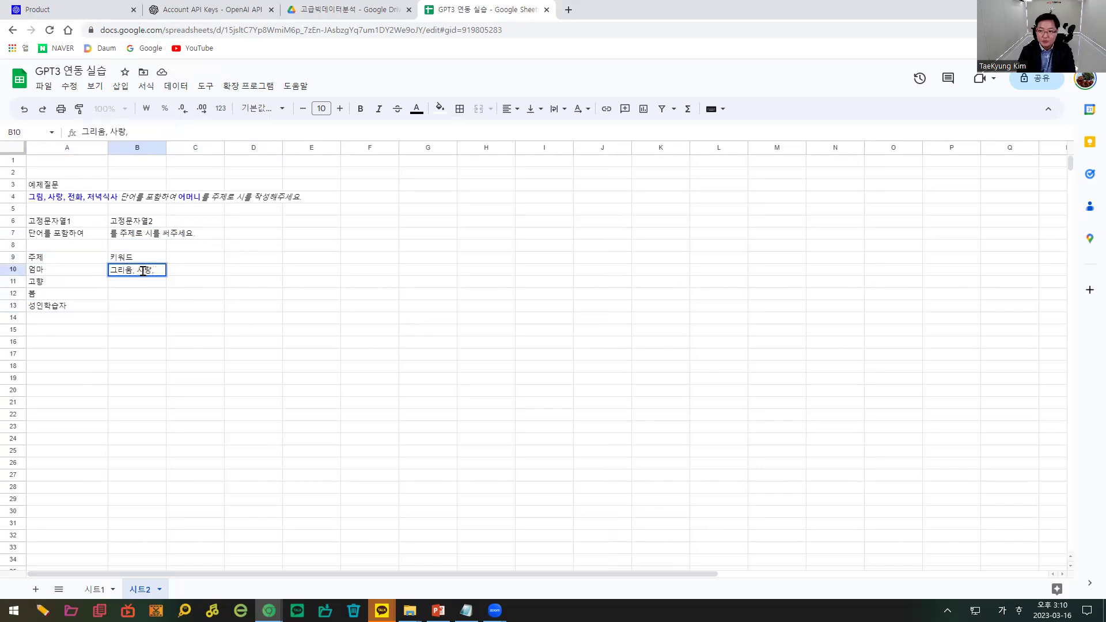
type("전화, 저녁시가")
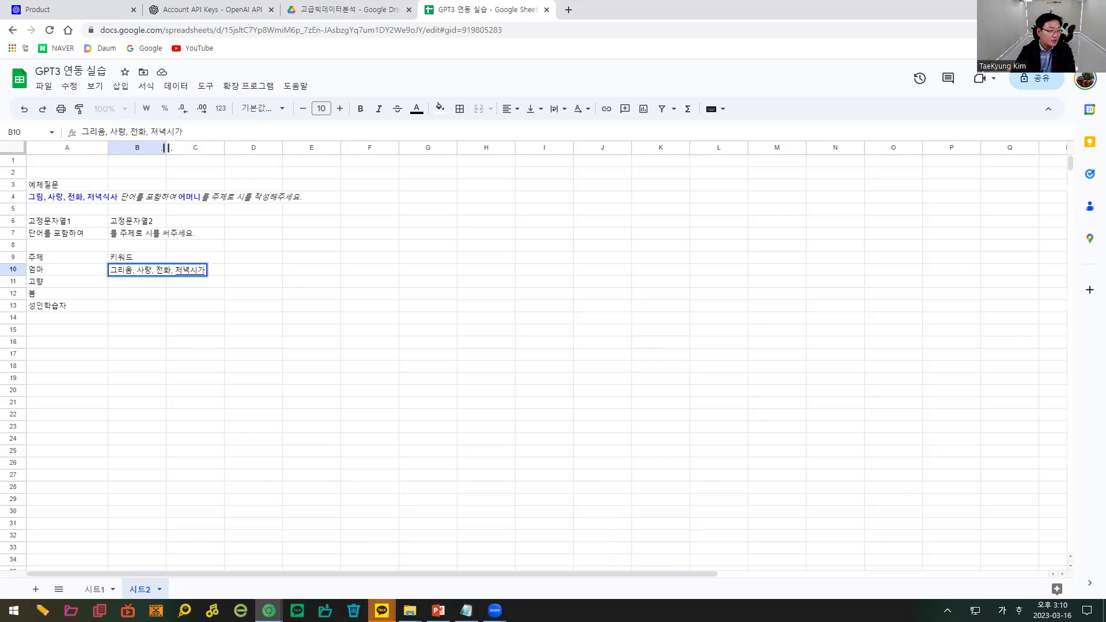
left_click_drag(223, 147, 212, 148)
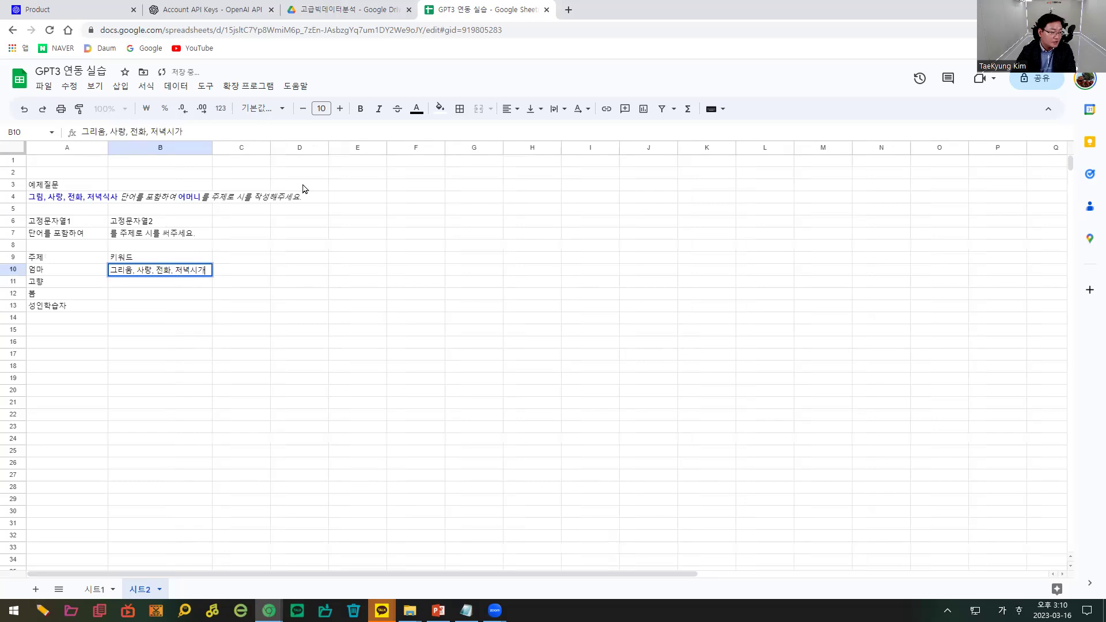
type("저녁시가시")
key("BackSpace")
key("BackSpace")
key("BackSpace")
key("BackSpace")
key("BackSpace")
key("BackSpace")
key("BackSpace")
type("식사")
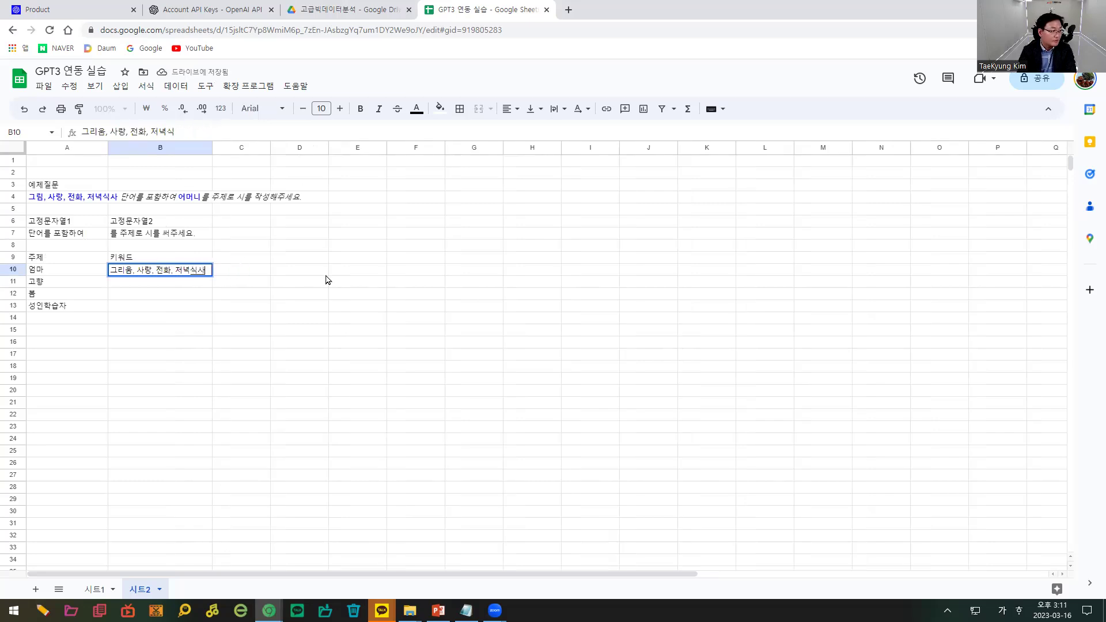
key("Return")
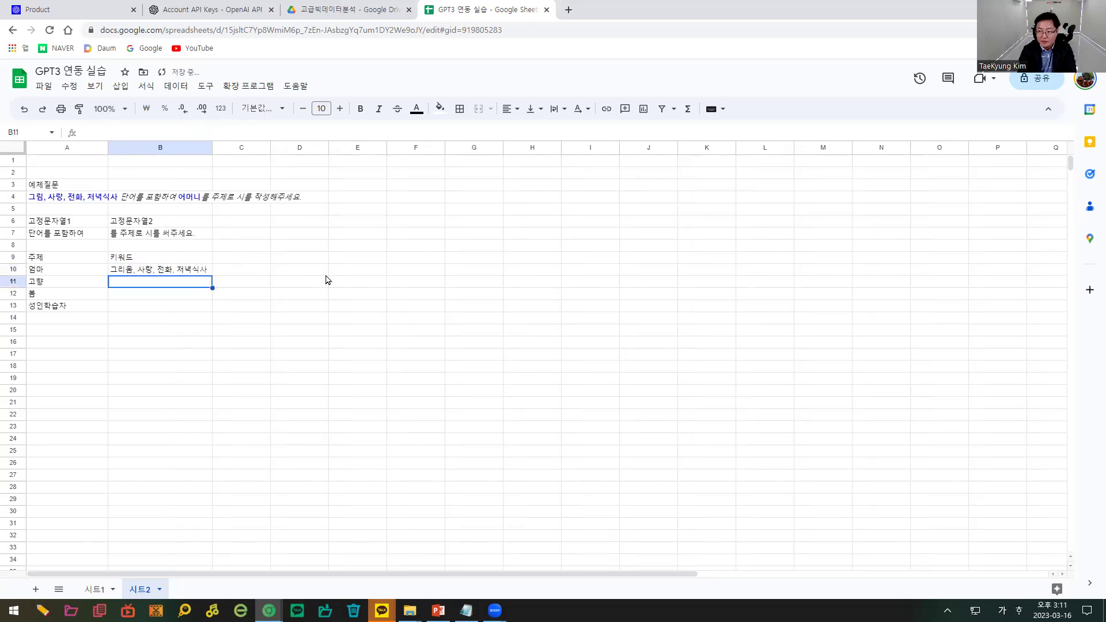
Enter the keywords 친구, 산, 강, 들판, 낚시 in B11 for the topic 고향.
type("친구")
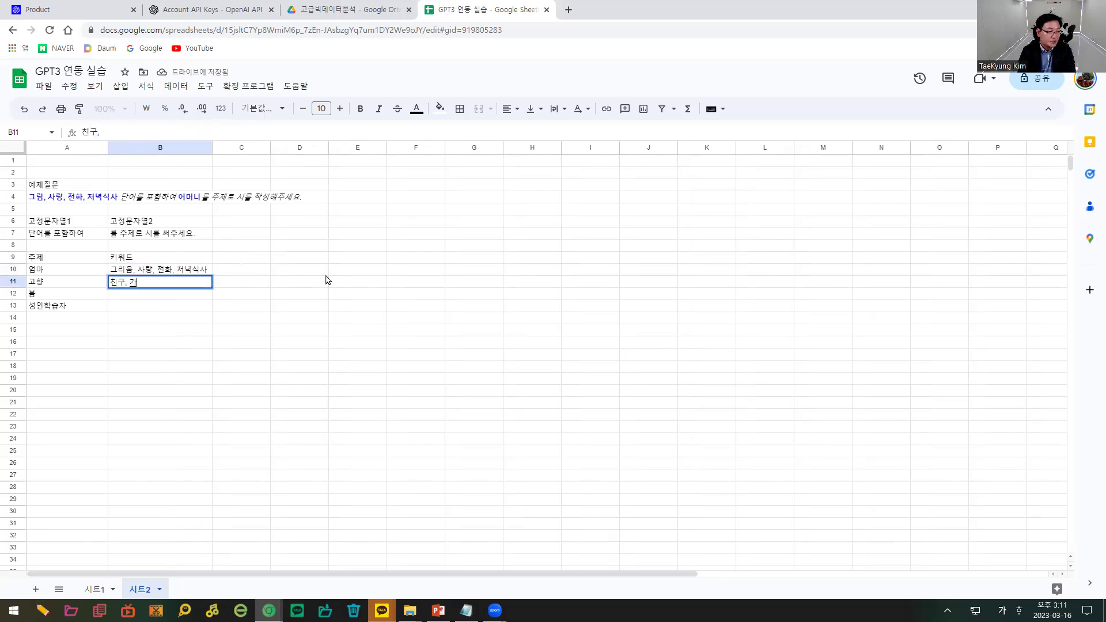
type(", 강, ㄷ")
key("BackSpace")
key("BackSpace")
key("BackSpace")
key("BackSpace")
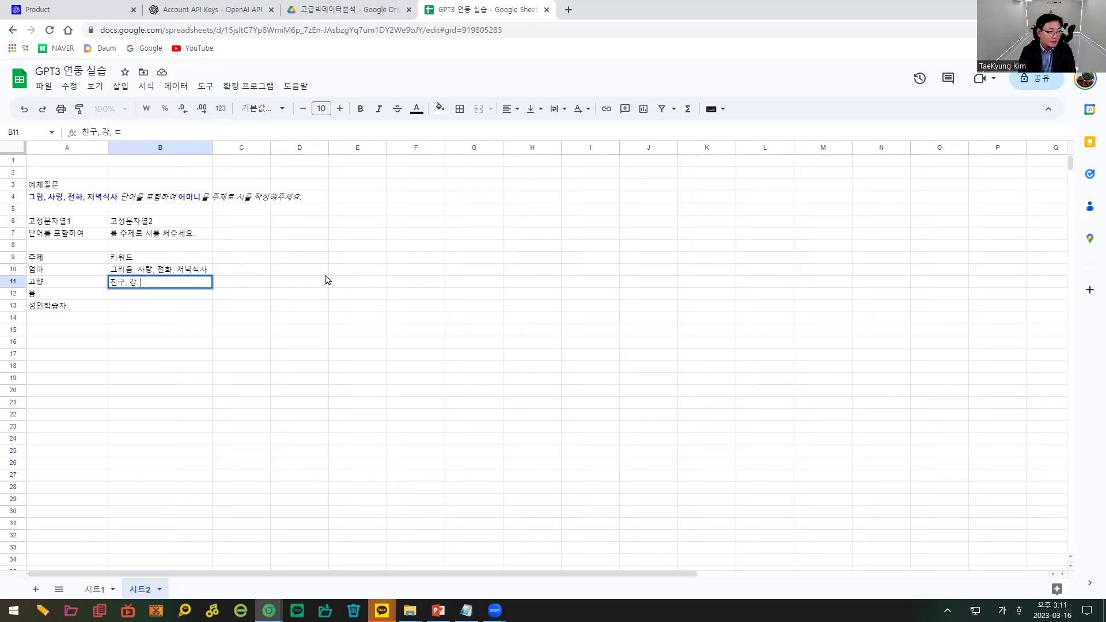
type("산, 강, 들판")
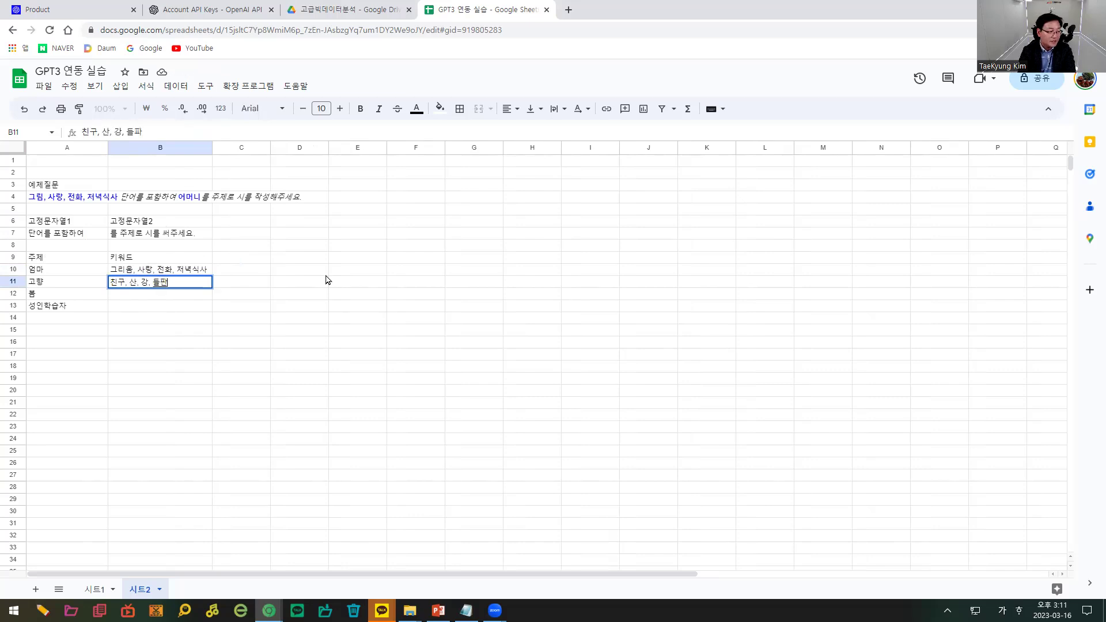
type(", 낚시")
key("Return")
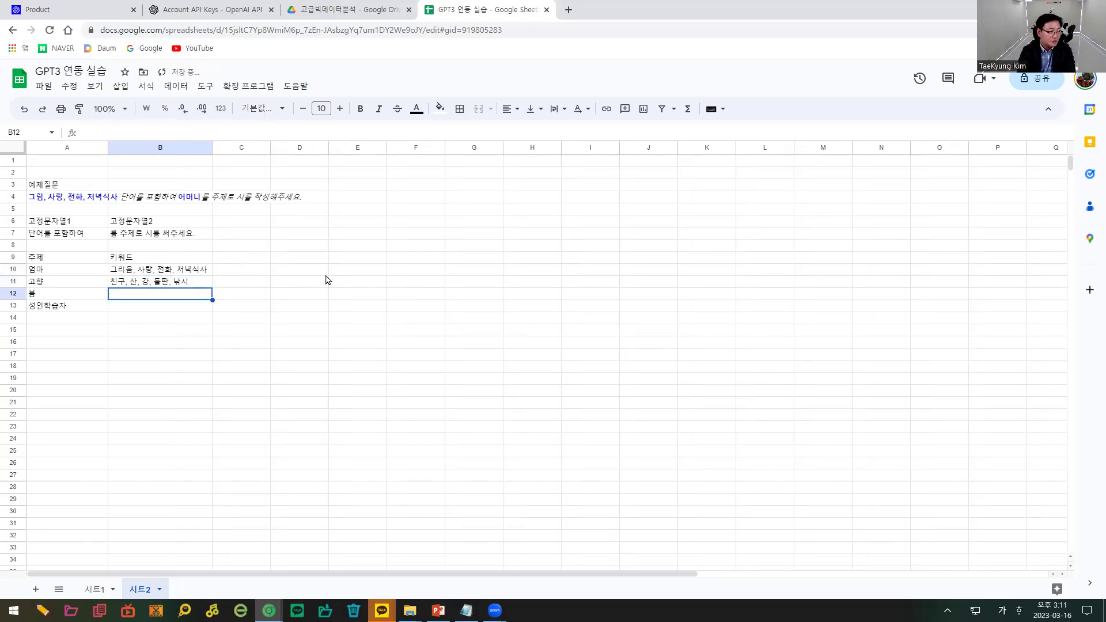
Enter the keywords 나물, 아지랑이, 꽃, 소풍 in B12 for the topic 봄.
type("나물, 아지랑이, ㄲ")
type("소풍")
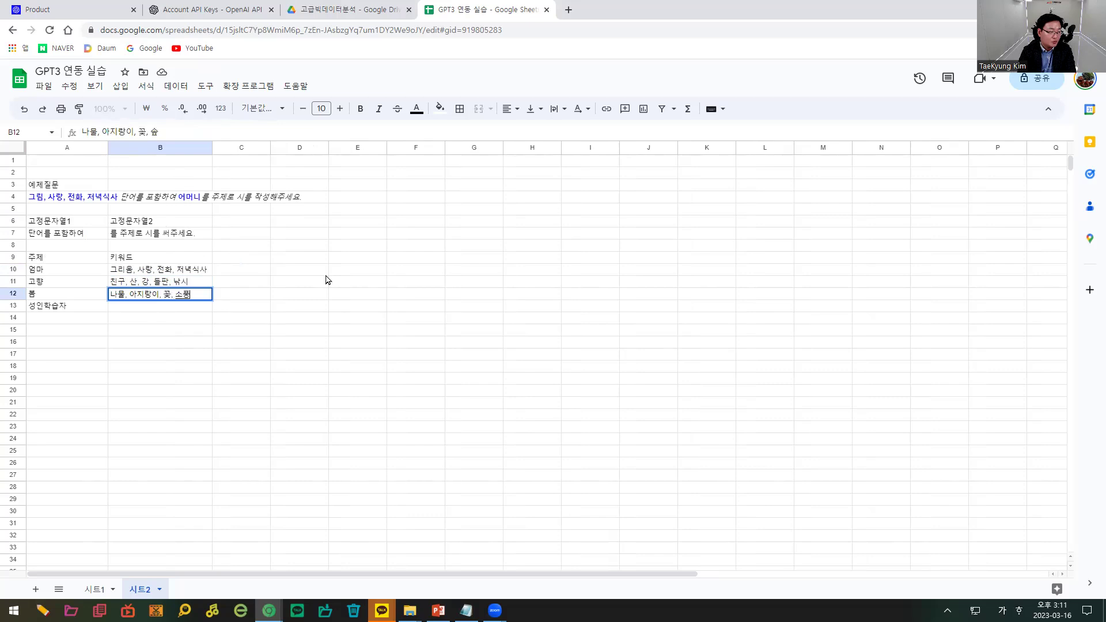
key("Return")
Enter the keywords 민원, 컴퓨터, 설레임, 직무전환 in B13 for 성인학습자 and widen column B slightly to fit them.
type("민원")
type(", 컴퓨터, 설ㄹ")
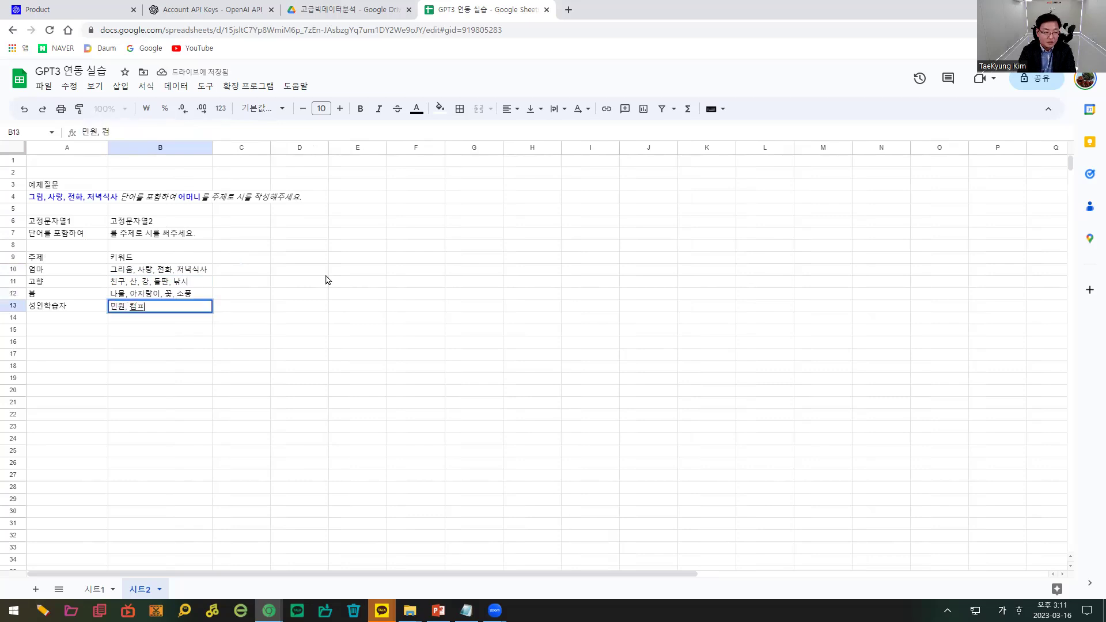
type("레임")
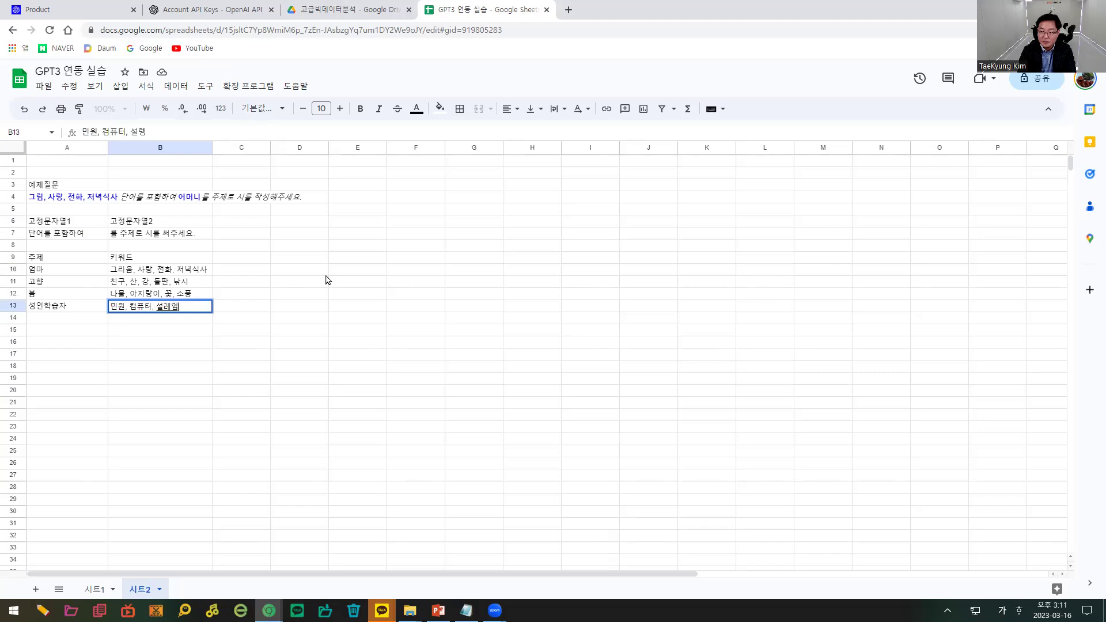
type(", 짐무전환")
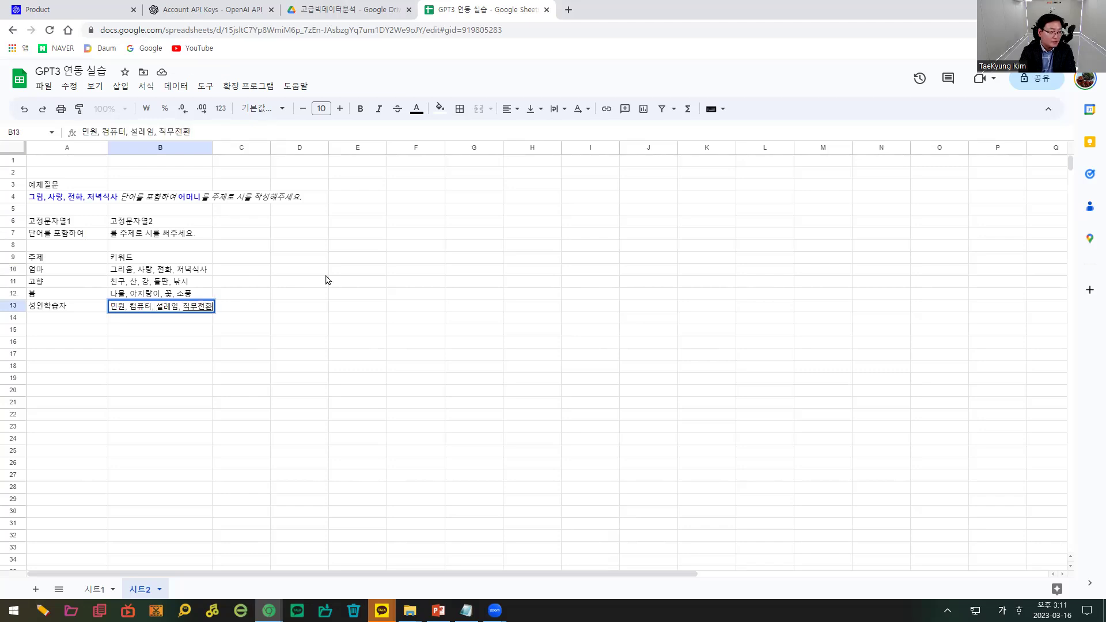
key("Return")
left_click_drag(213, 148, 224, 148)
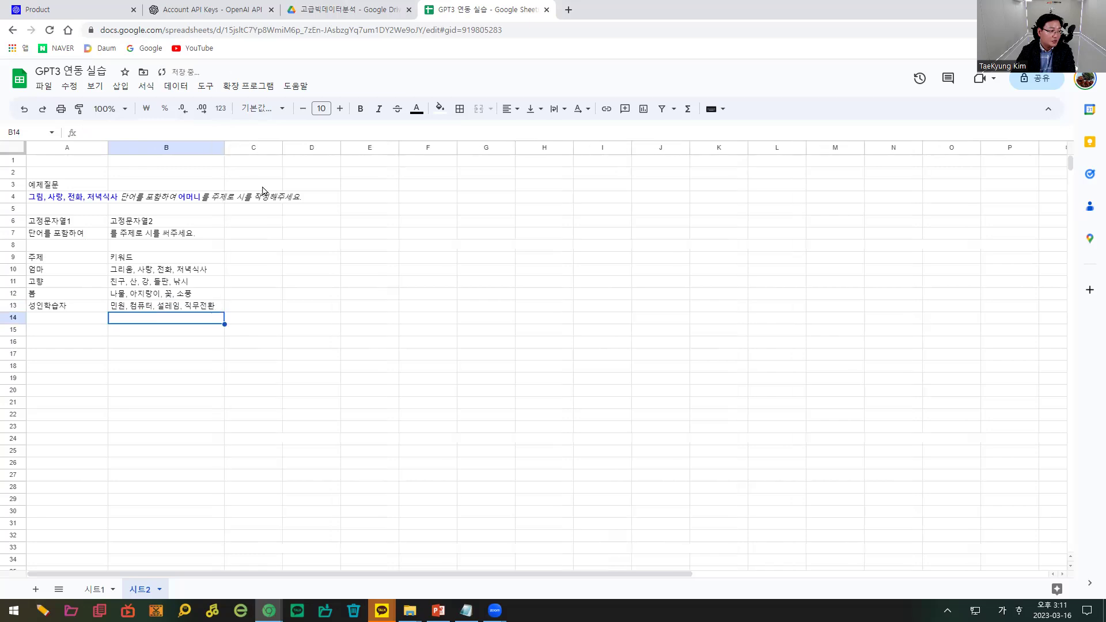
Enter the header 질문(한글) in C9 and start the C10 formula with a reference to the keywords in B10.
left_click(239, 259)
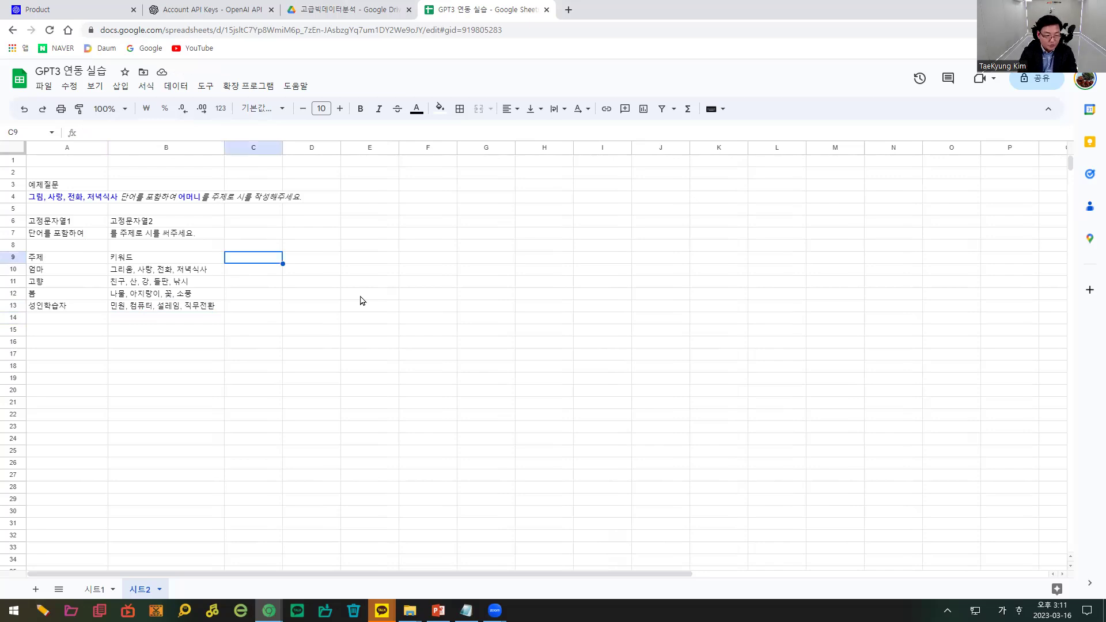
type("질")
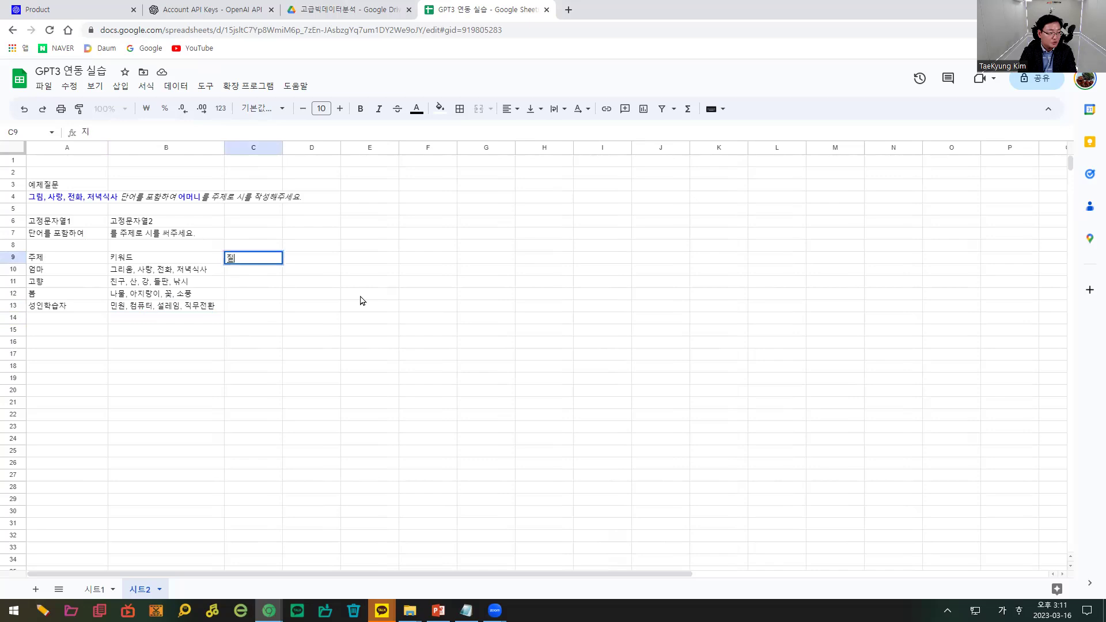
type("문(한글")
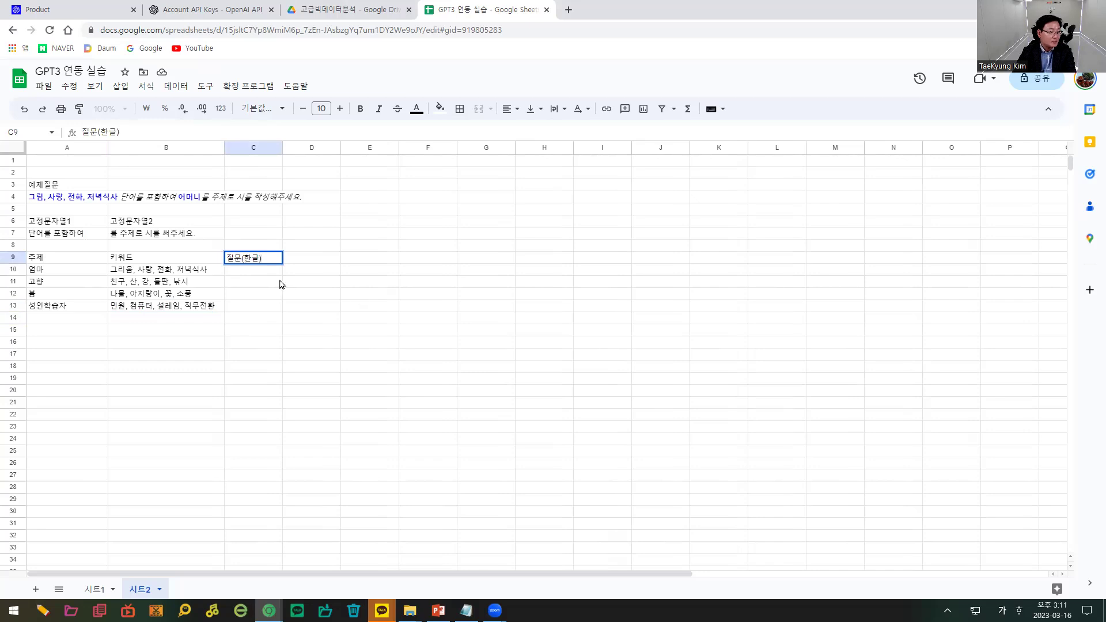
key("Return")
type("=")
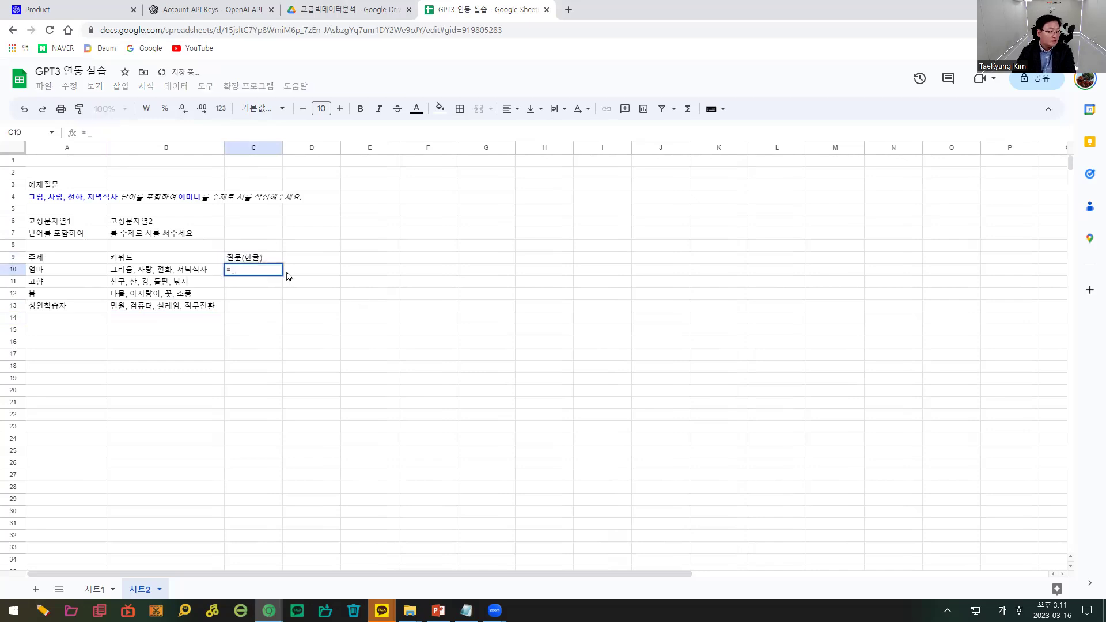
left_click(174, 272)
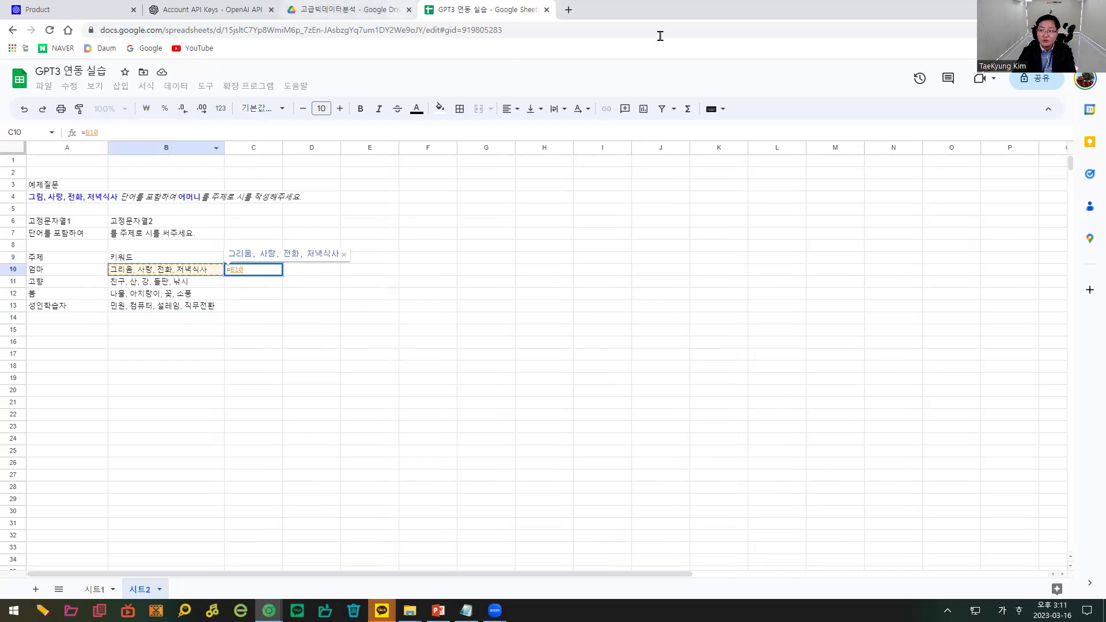
mouse_move(35, 202)
left_mouse_down()
mouse_move(26, 193)
mouse_move(87, 184)
mouse_move(93, 203)
left_mouse_up()
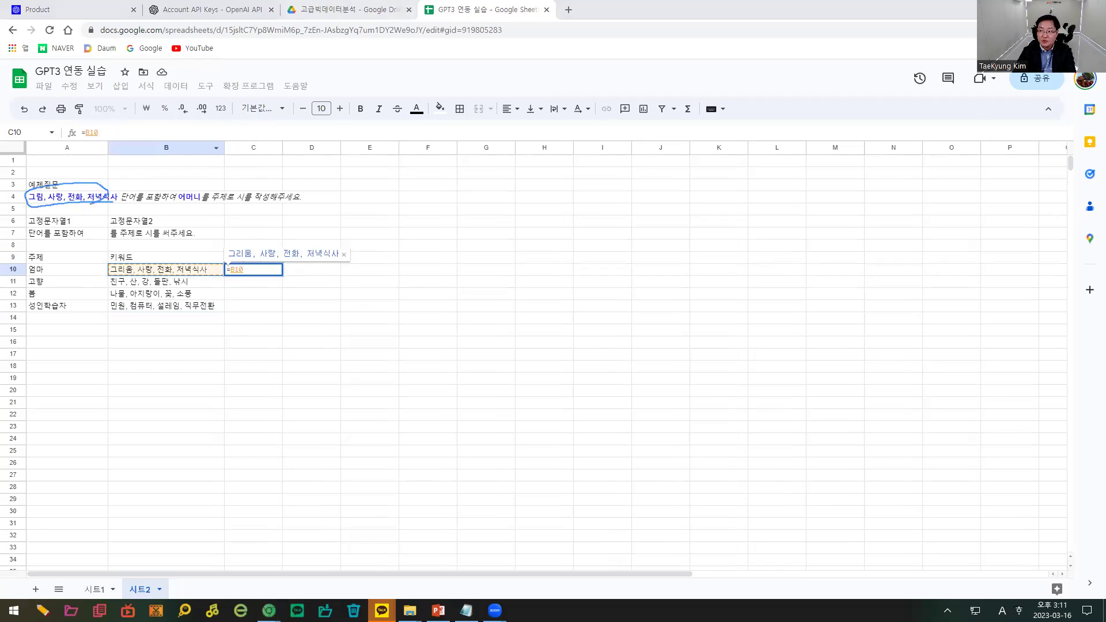
key("e")
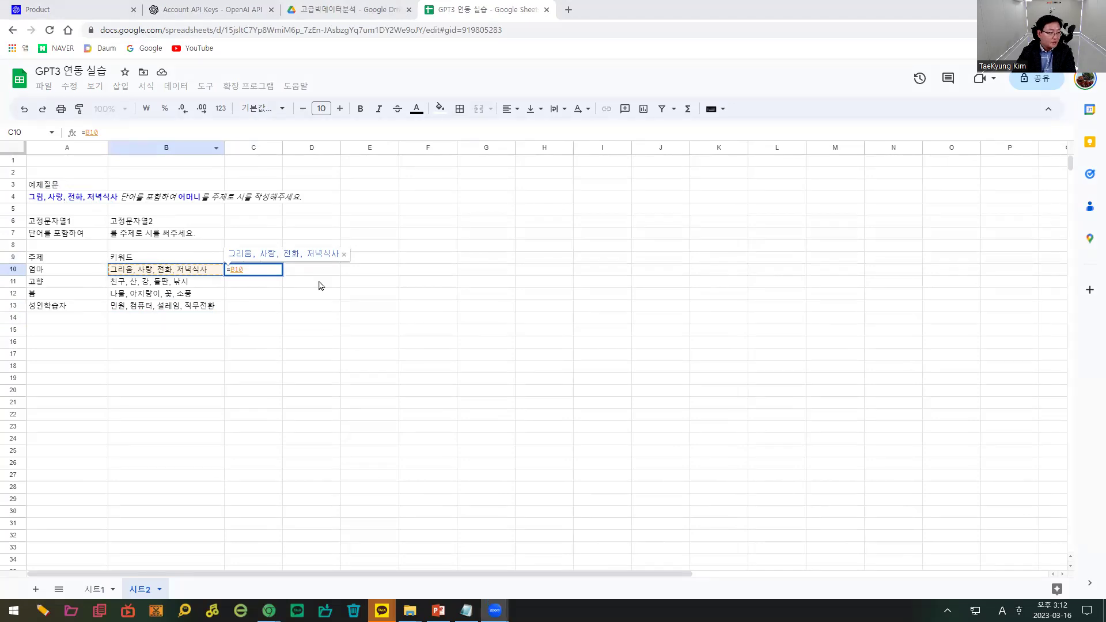
Complete the C10 formula as =B10&A7 and accept the suggested autofill for C11:C13.
left_click(278, 270)
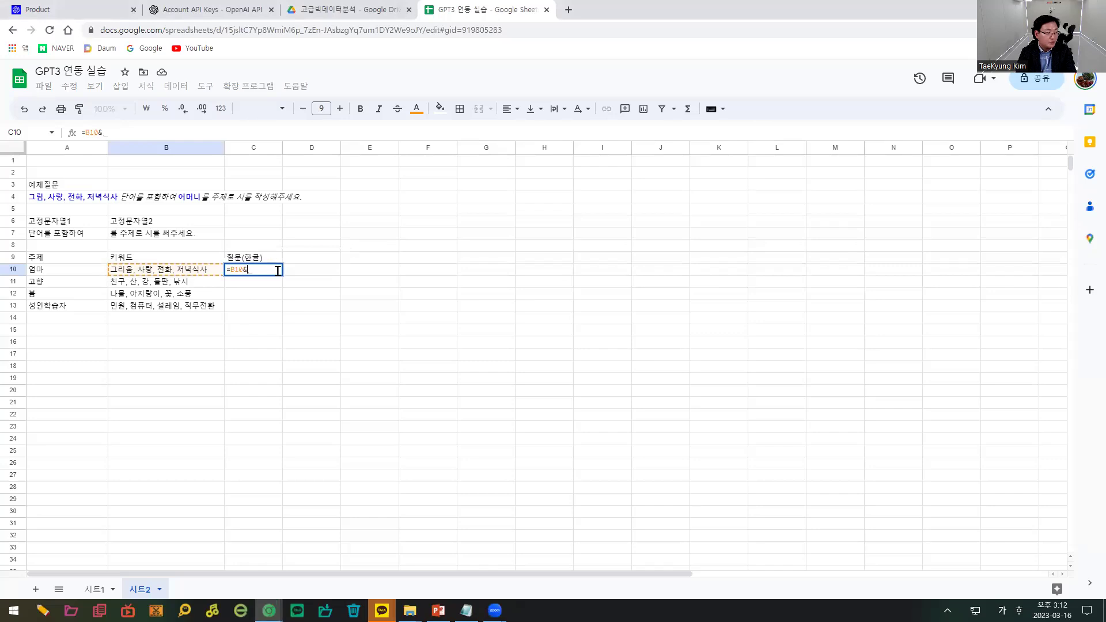
left_click(74, 236)
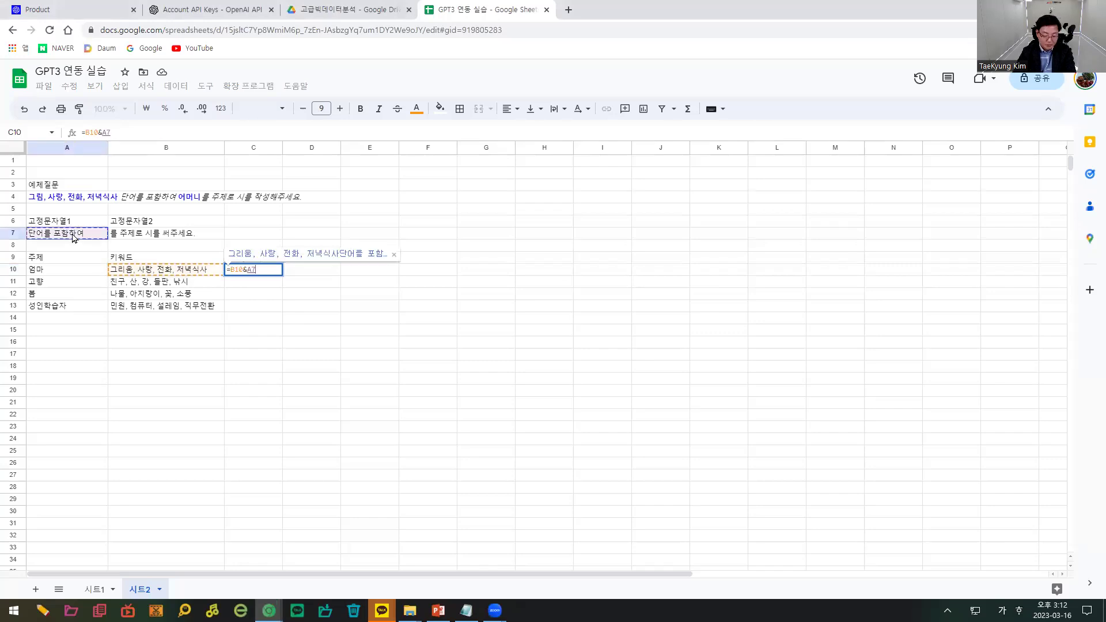
key("Return")
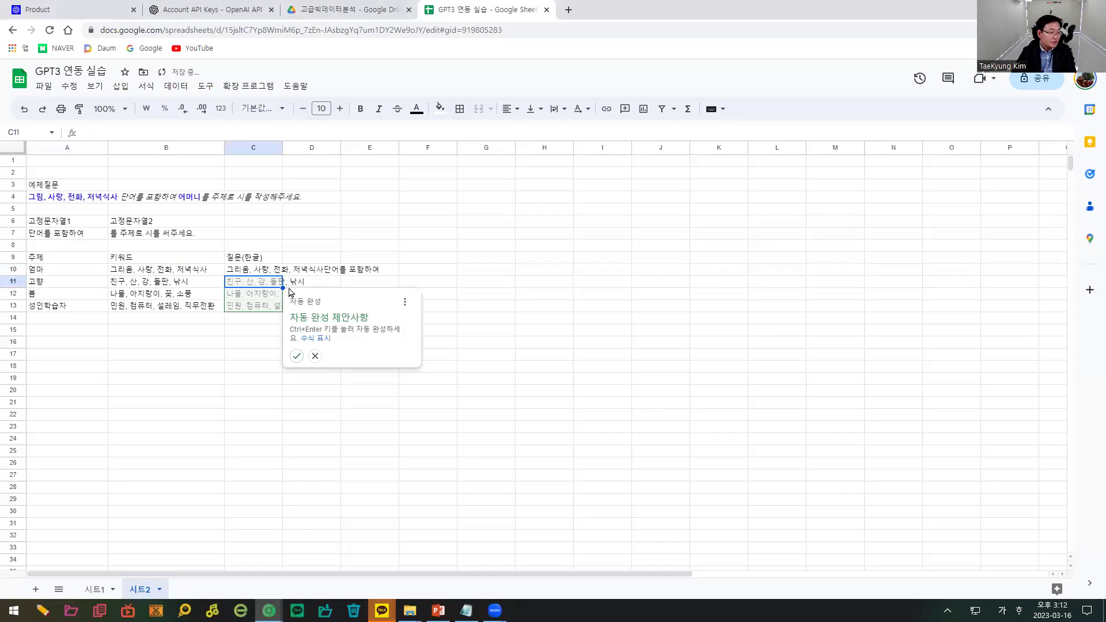
left_click(296, 355)
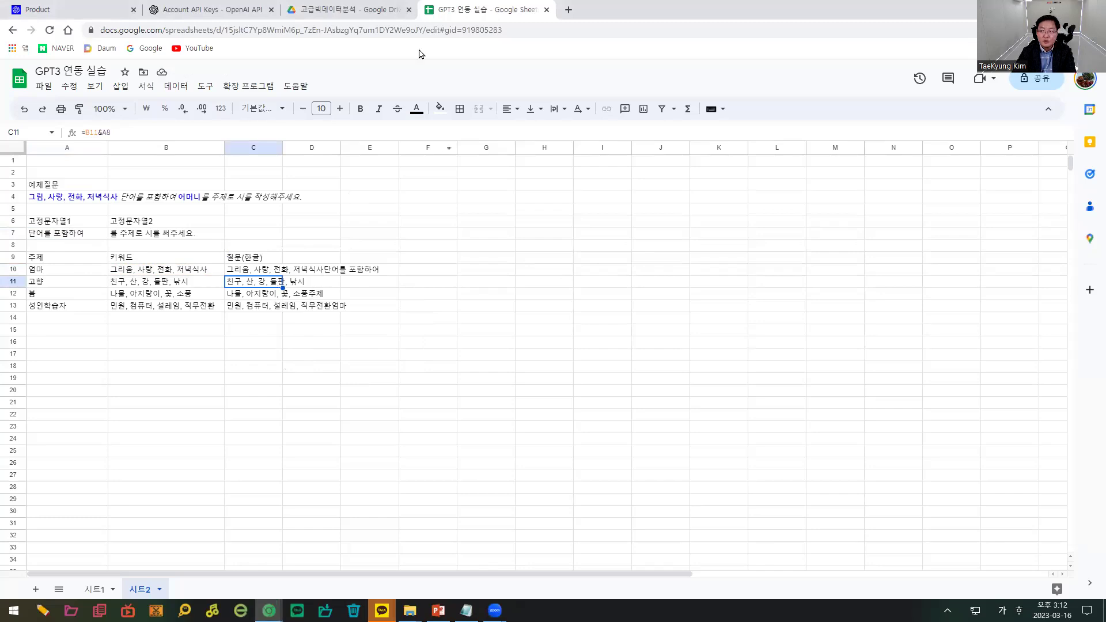
key("Hangul")
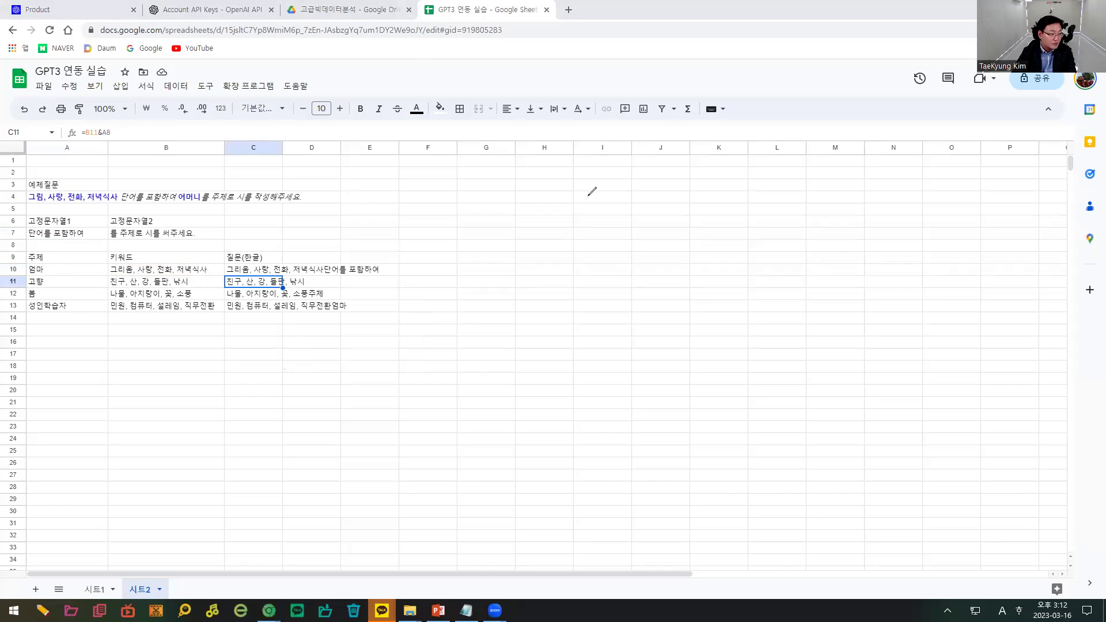
left_click_drag(322, 258, 333, 253)
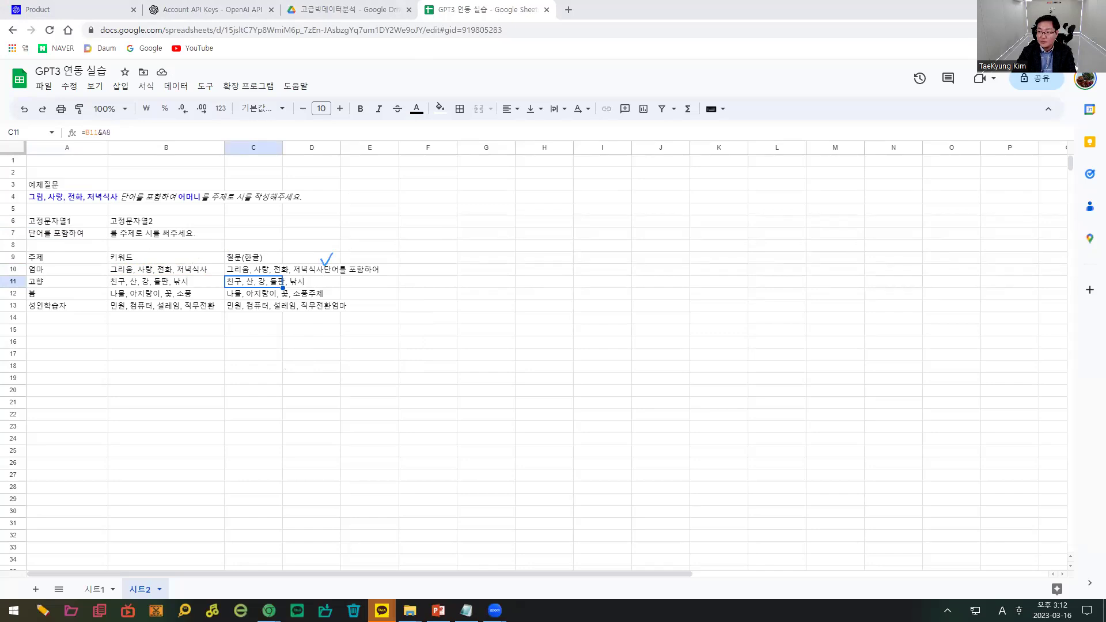
Make the A7 reference in the C10 formula absolute as =B10&$A$7 and fill it down through C13.
left_click(260, 271)
left_click(100, 133)
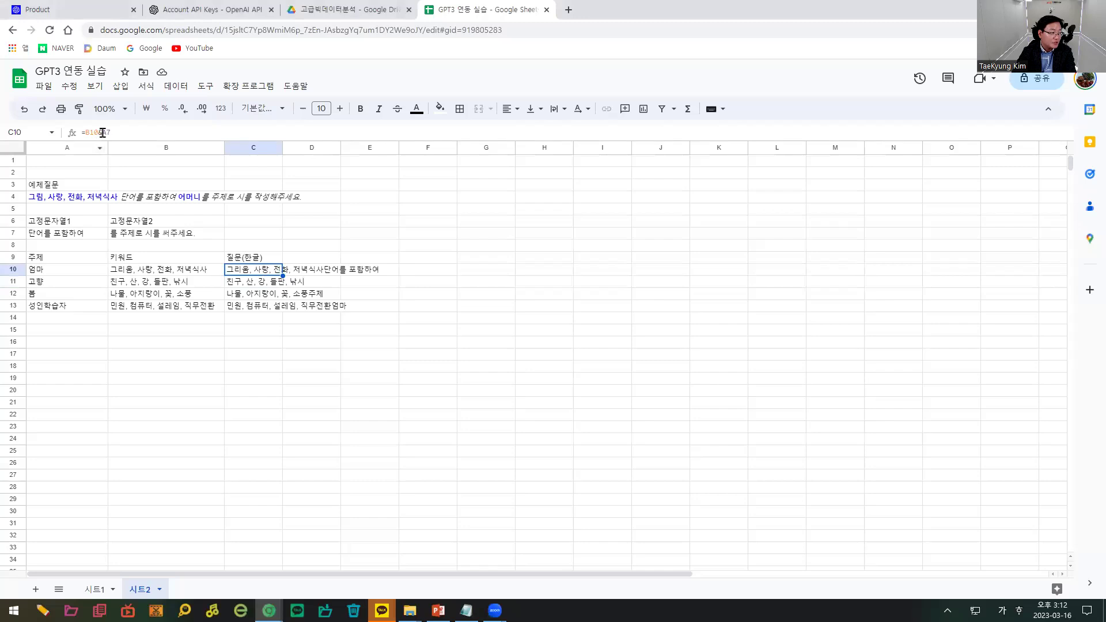
type("$A$")
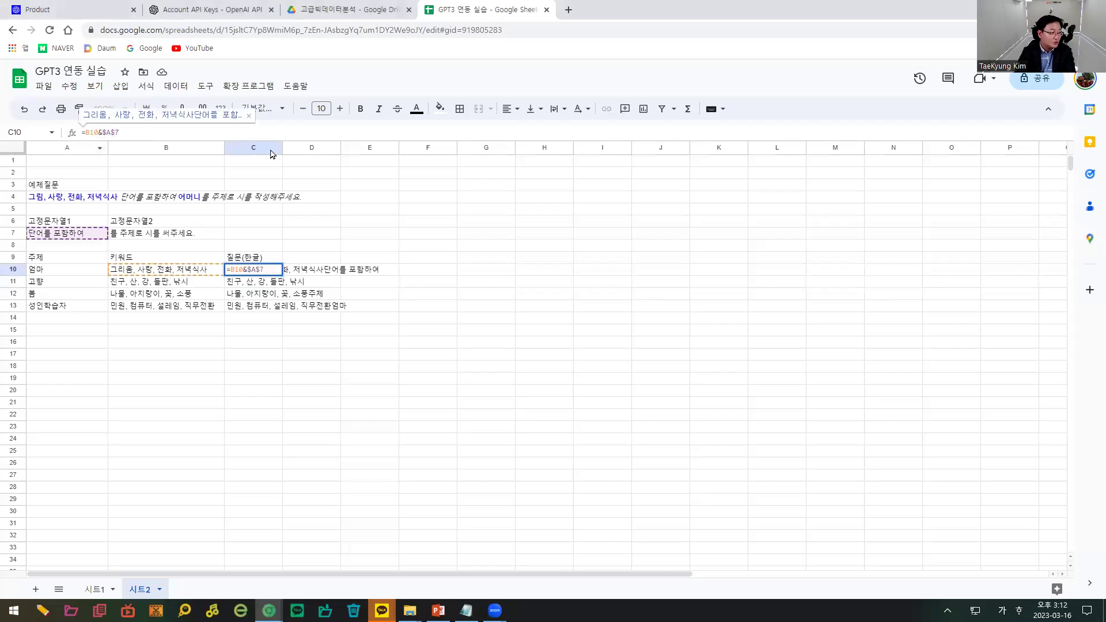
key("Return")
left_click(275, 271)
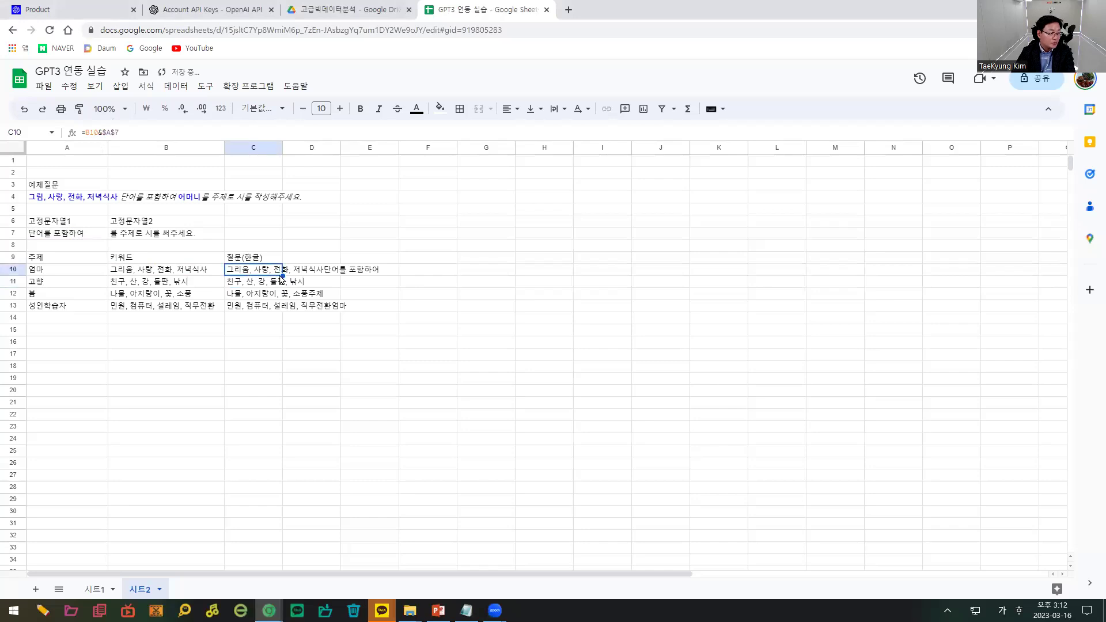
left_click_drag(281, 279, 280, 310)
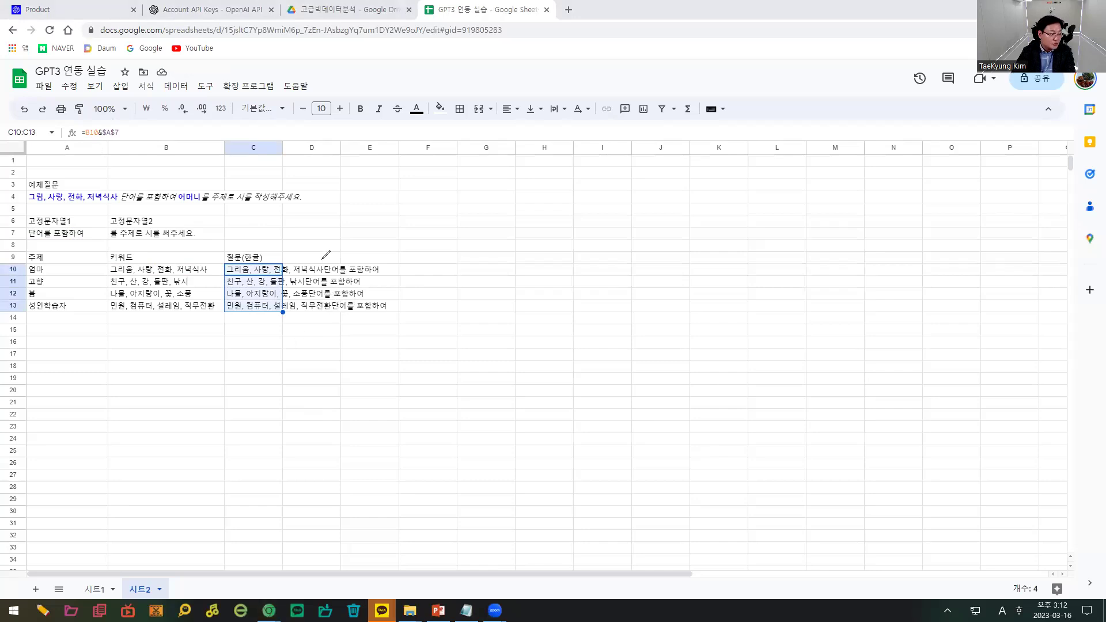
mouse_move(327, 260)
left_mouse_down()
mouse_move(309, 275)
mouse_move(318, 306)
left_mouse_up()
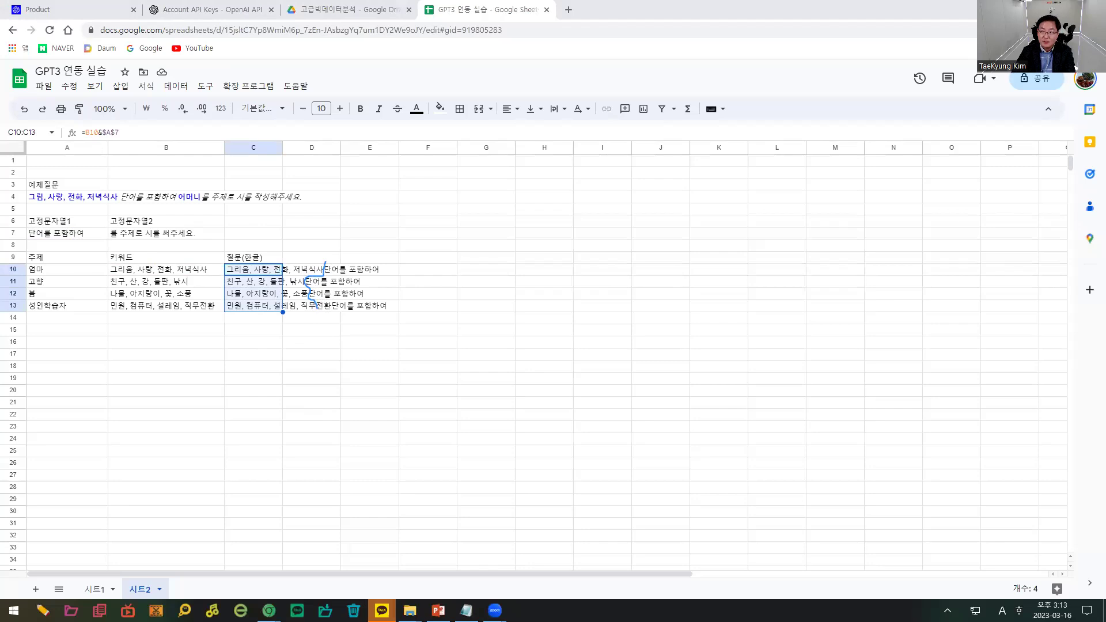
right_click(314, 301)
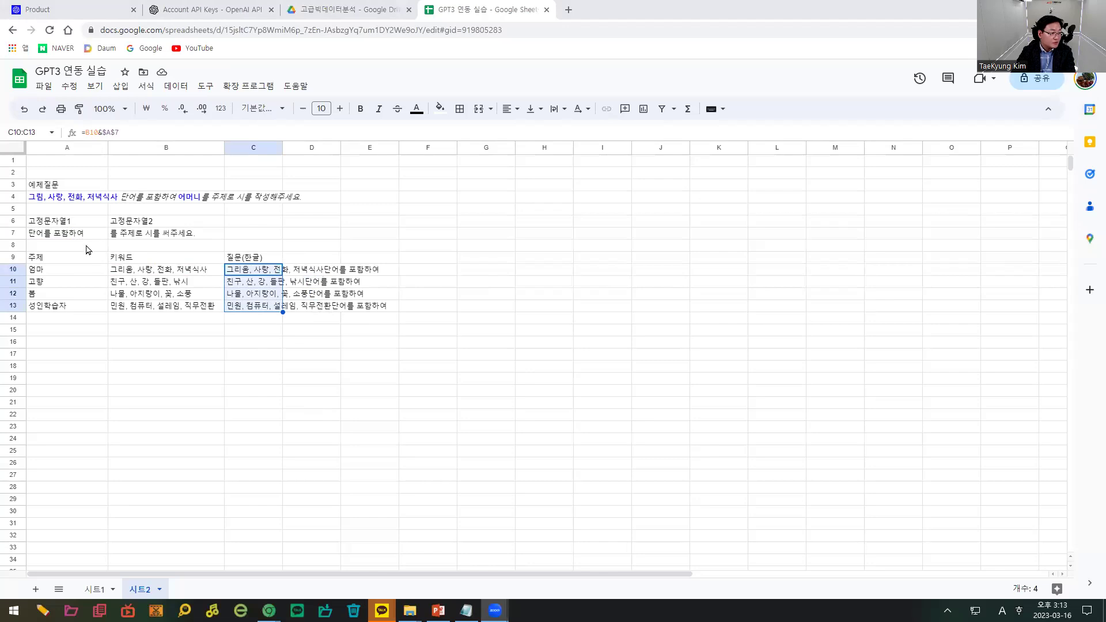
Add a trailing space to the keyword text in each of the cells B10 through B13.
left_click(204, 274)
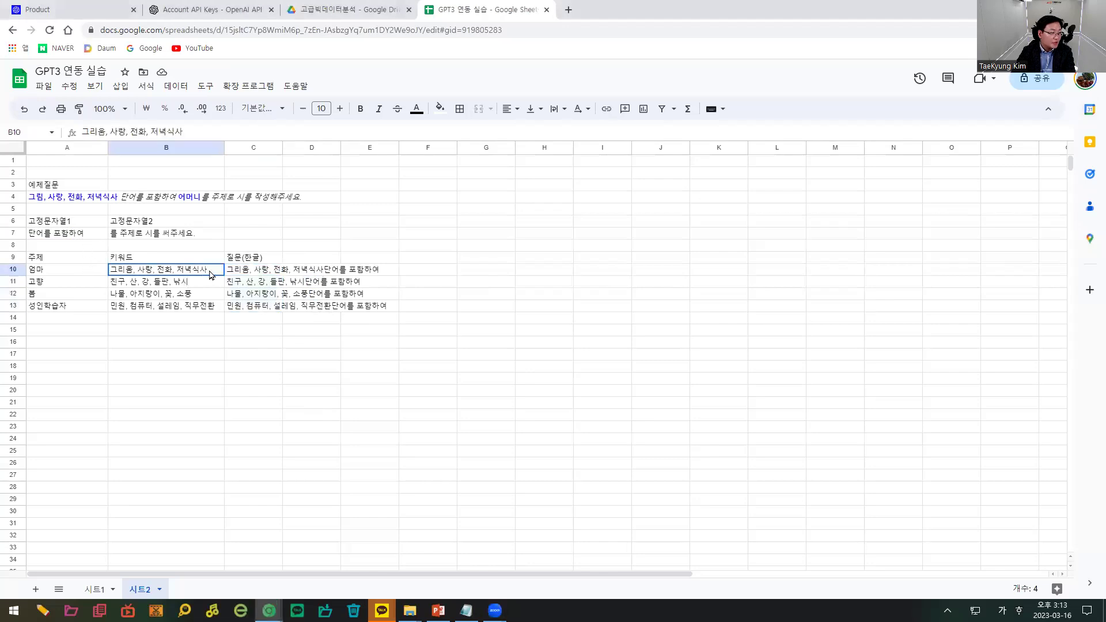
double_click(205, 274)
left_click(207, 291)
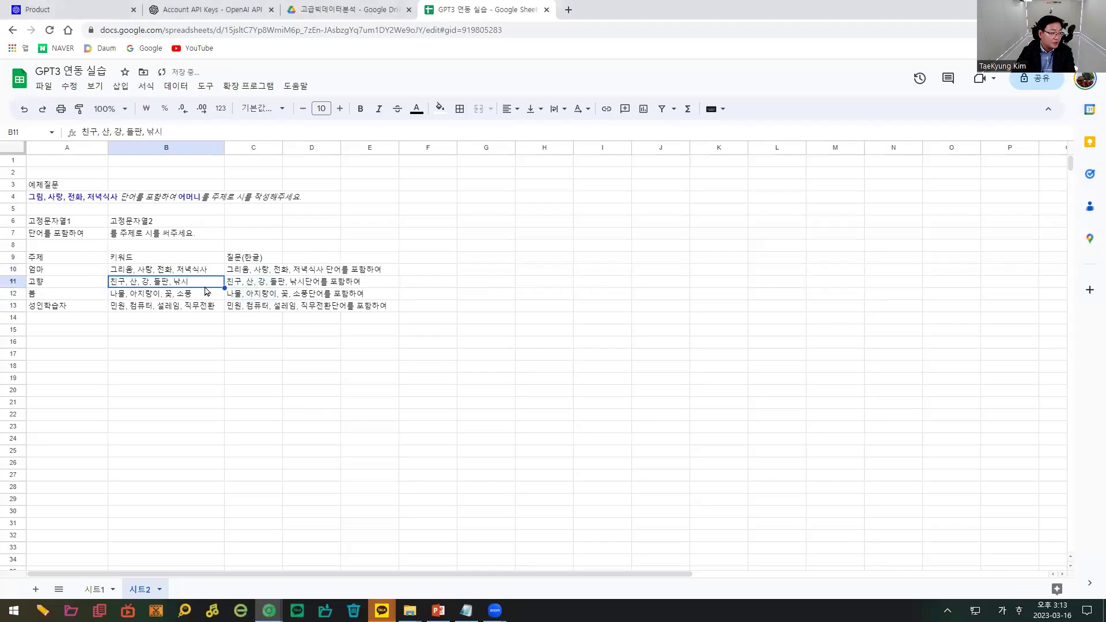
double_click(204, 285)
left_click(209, 294)
double_click(210, 294)
left_click(218, 309)
double_click(219, 309)
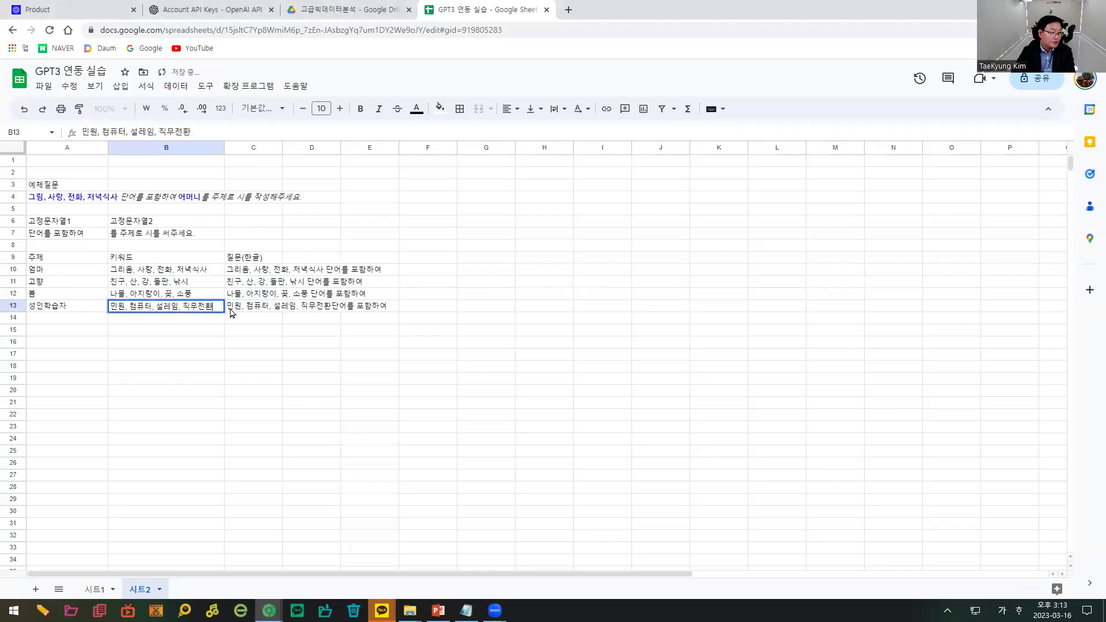
left_click(227, 345)
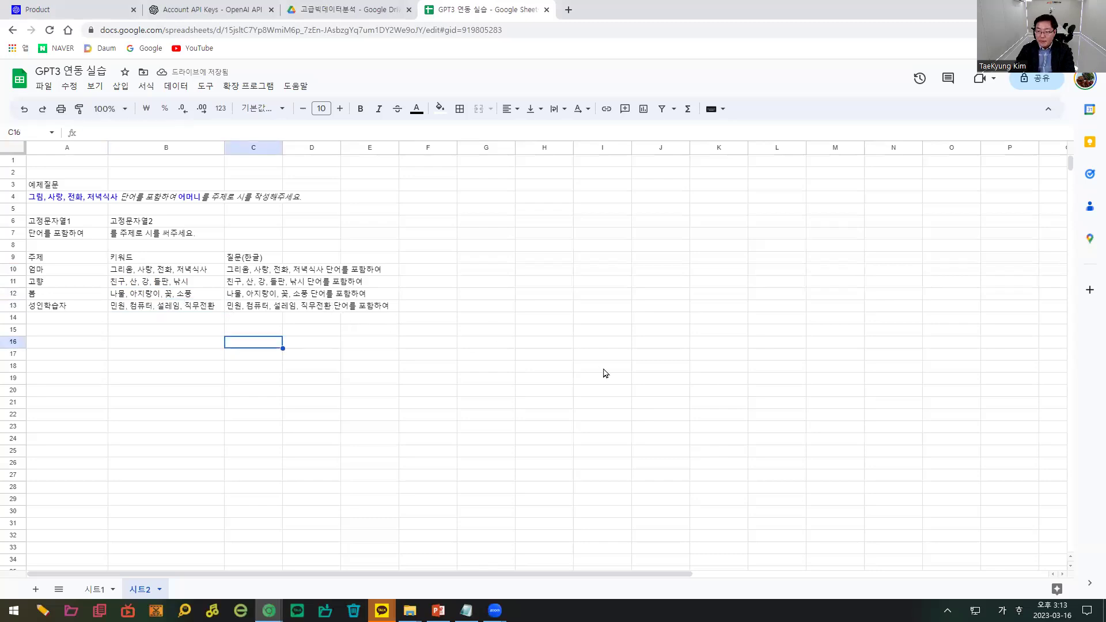
Extend the C10 formula with the topic and second fixed phrase, making it =B10&$A$7&A10&B7.
left_click(72, 239)
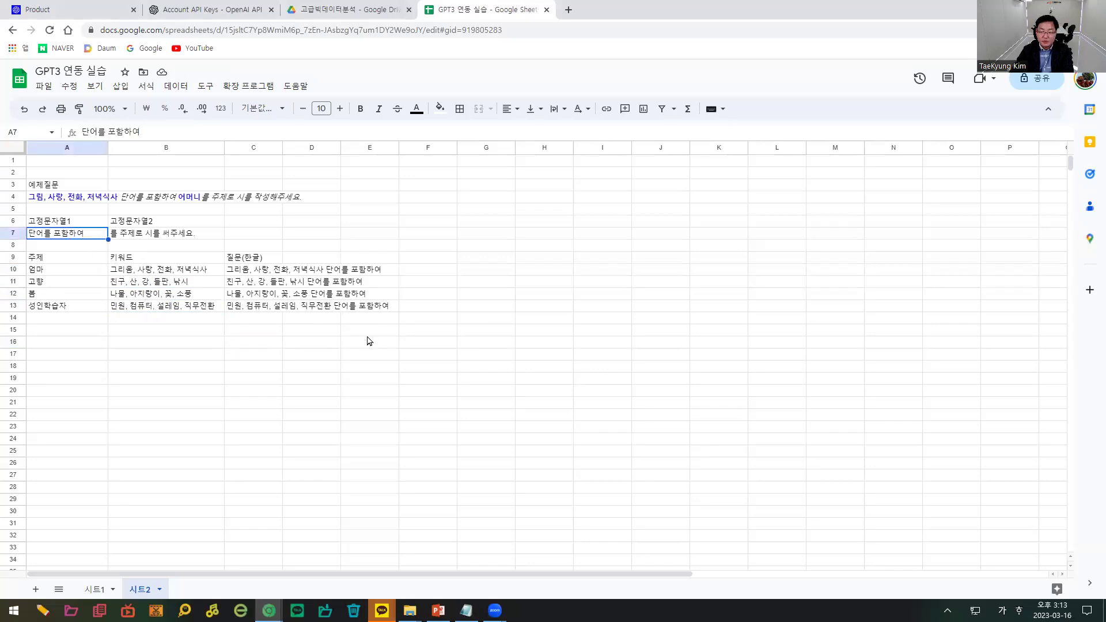
key("Down")
key("Down")
key("Down")
key("Right")
key("Right")
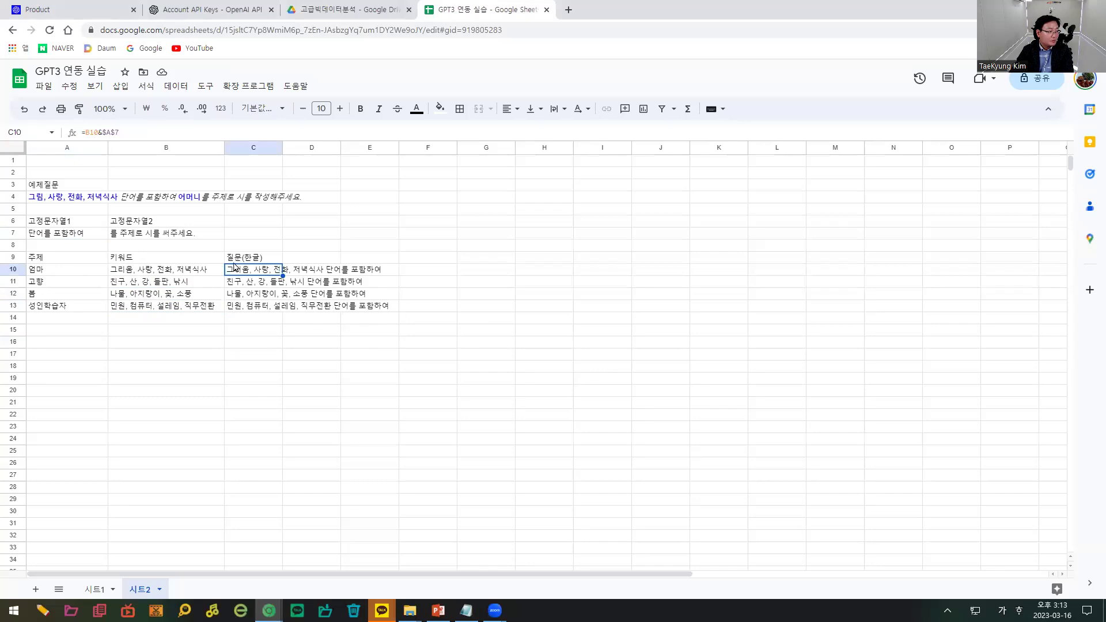
left_click(172, 136)
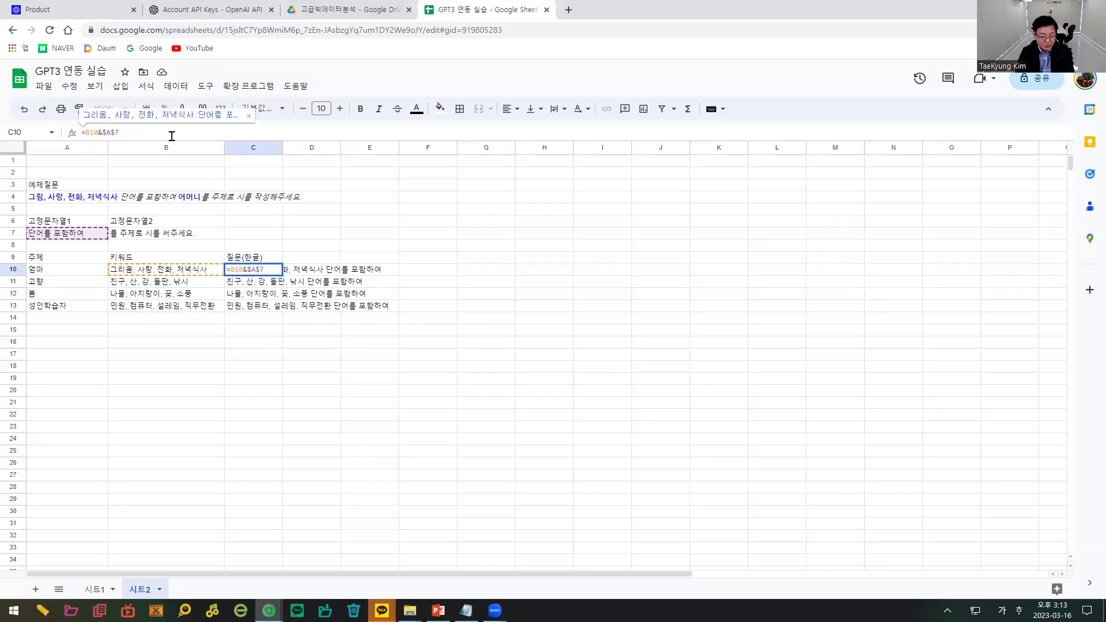
type("&")
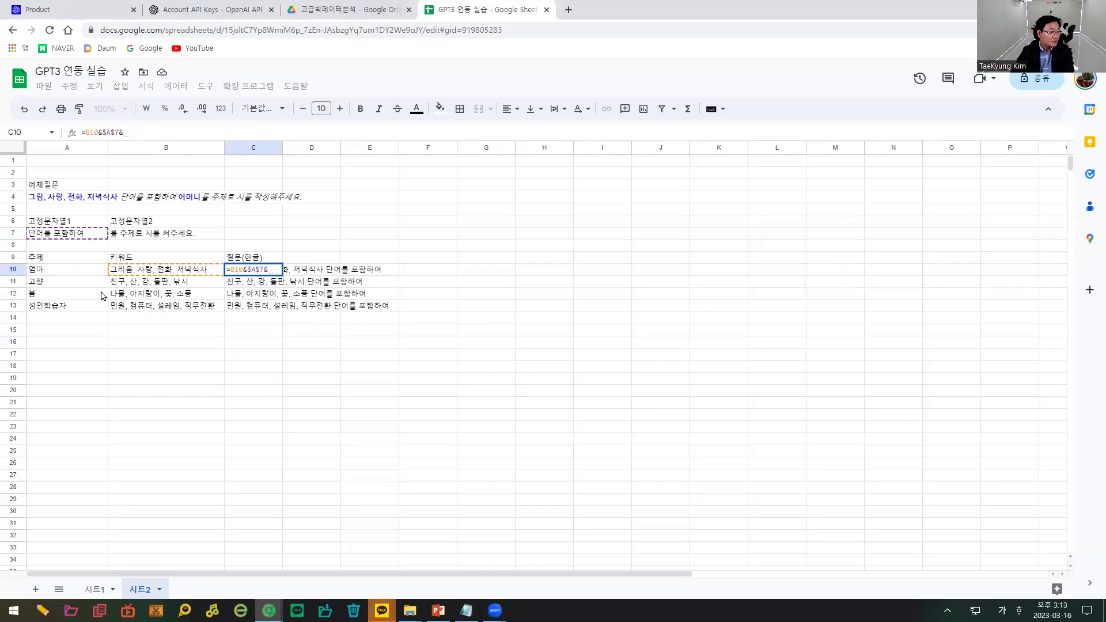
left_click(62, 271)
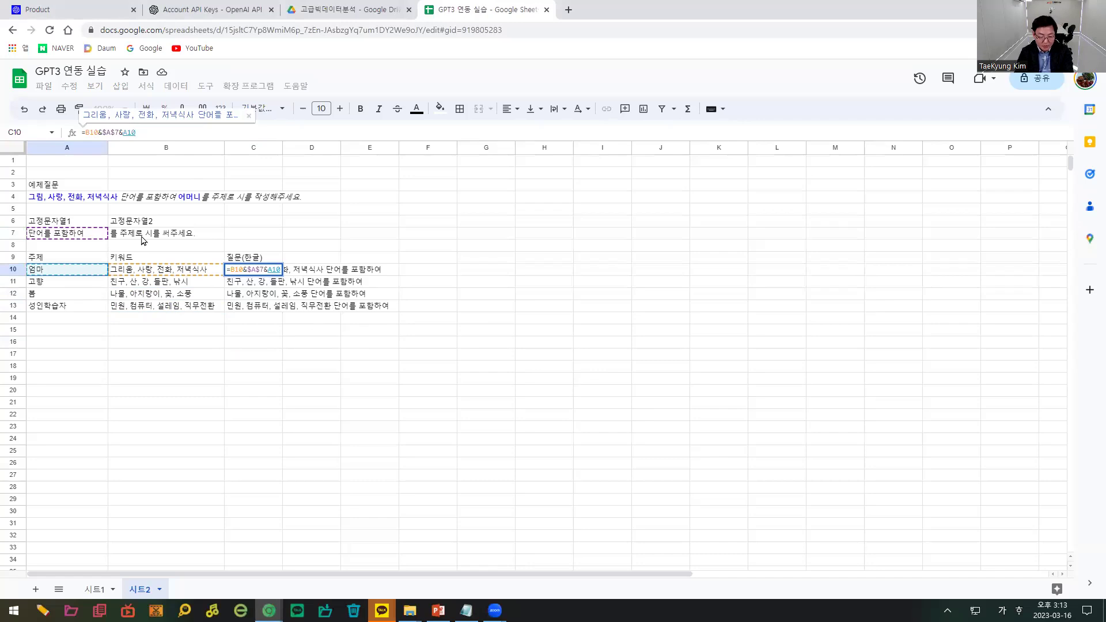
type("&")
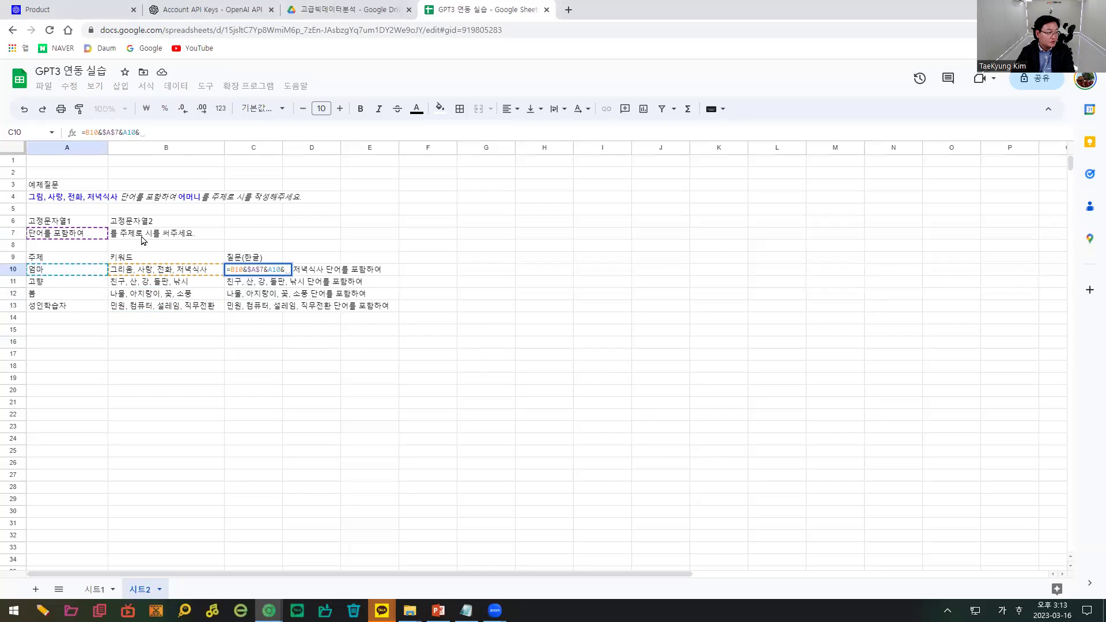
left_click(142, 236)
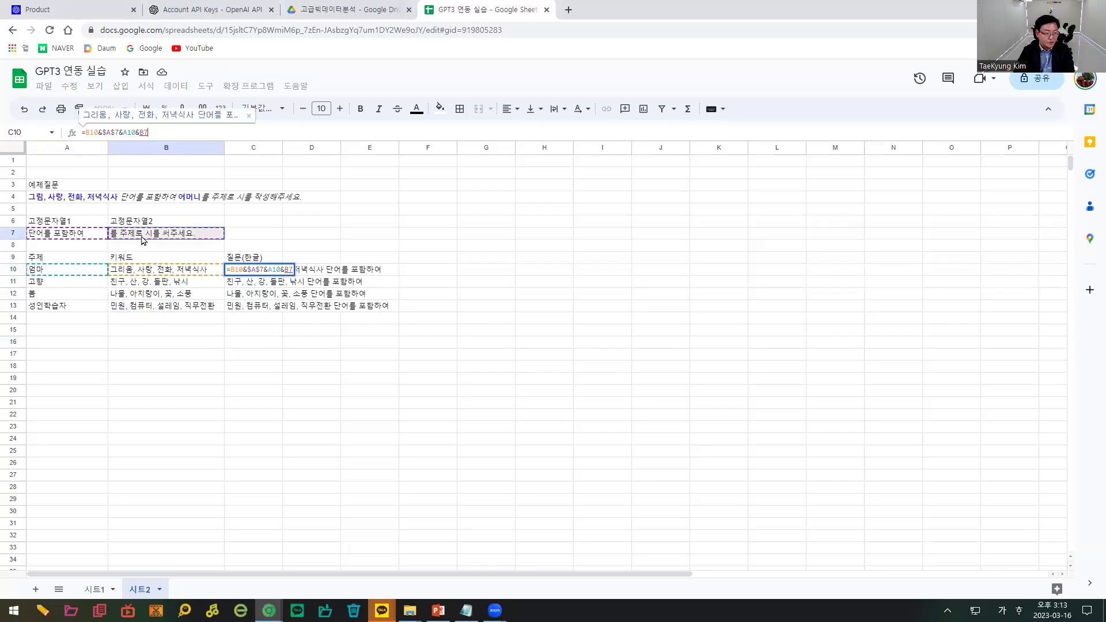
key("Return")
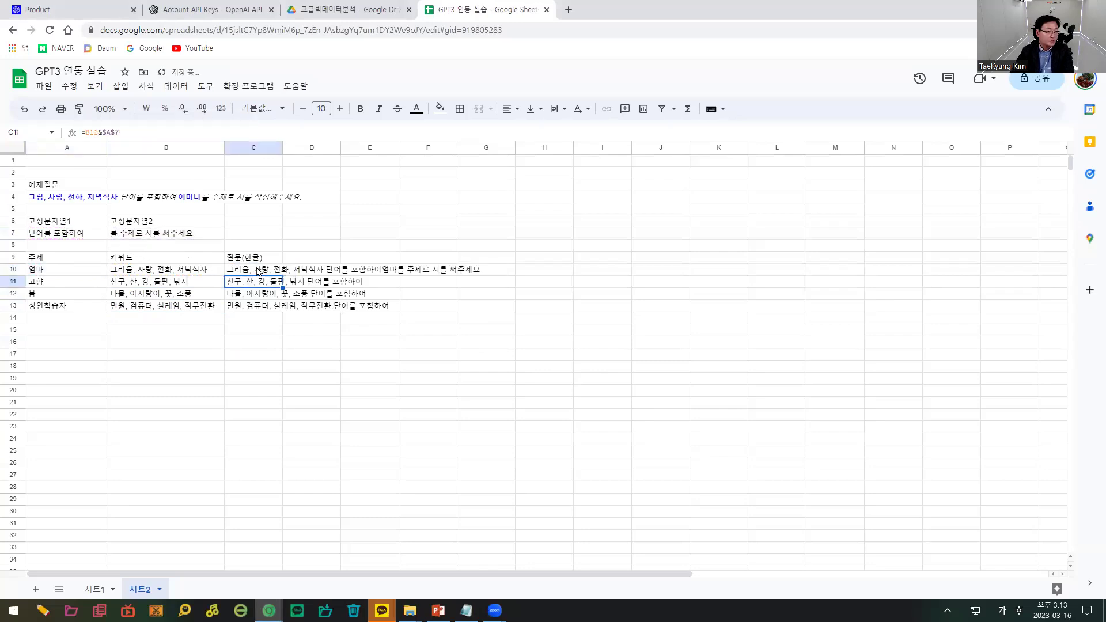
Make the B7 reference in C10 absolute as =B10&$A$7&A10&$B$7 and fill the formula down through C13.
left_click(257, 270)
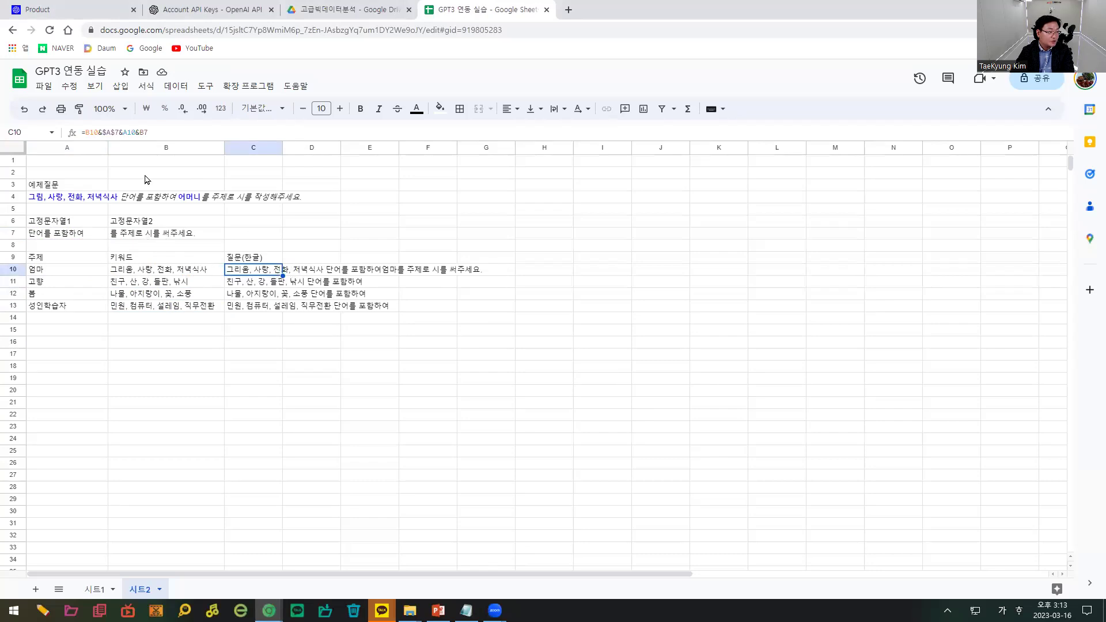
left_click(139, 132)
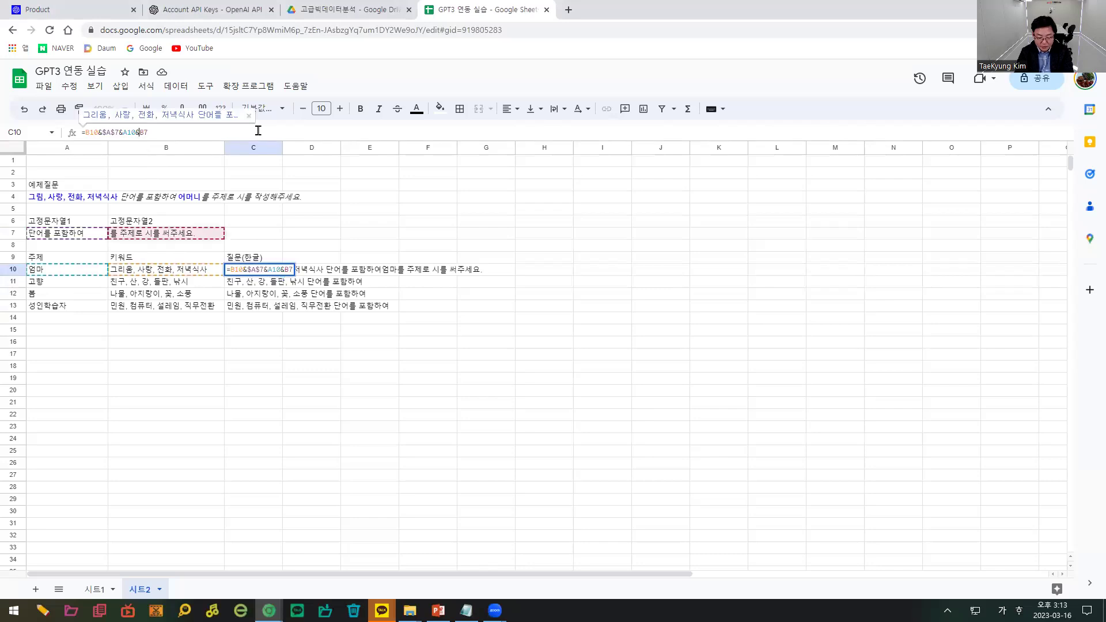
type("$B$")
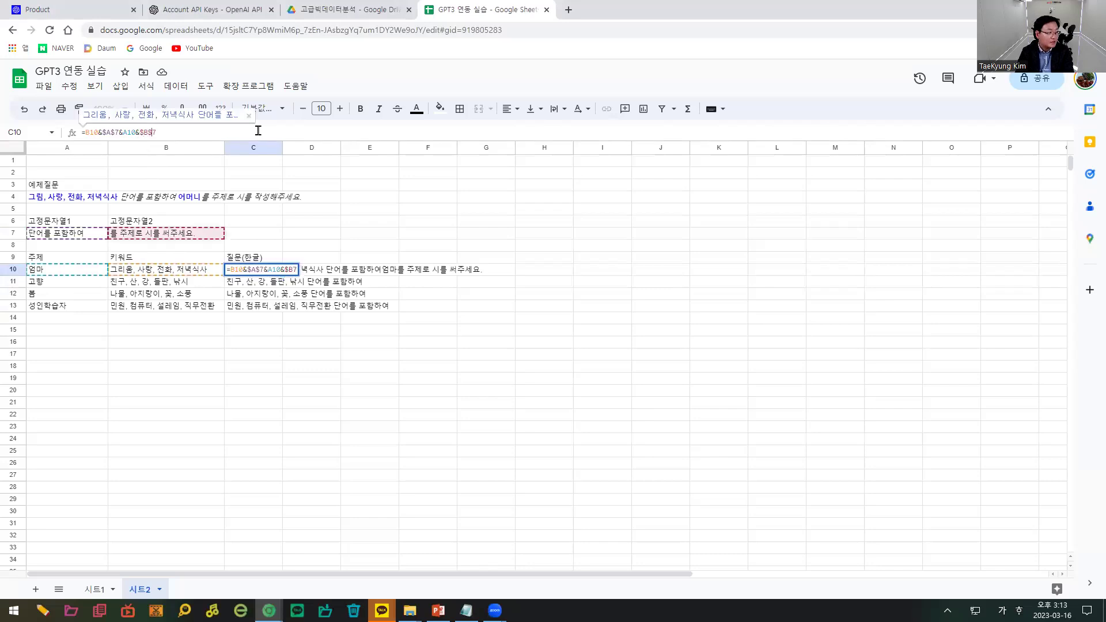
key("Return")
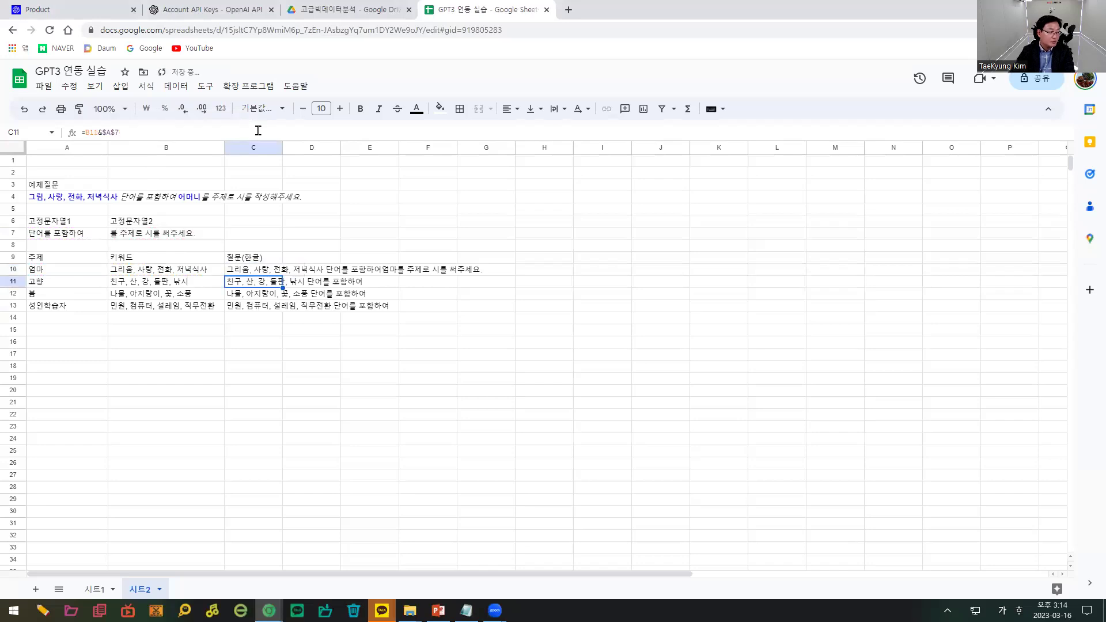
left_click(276, 271)
left_click_drag(282, 274, 283, 309)
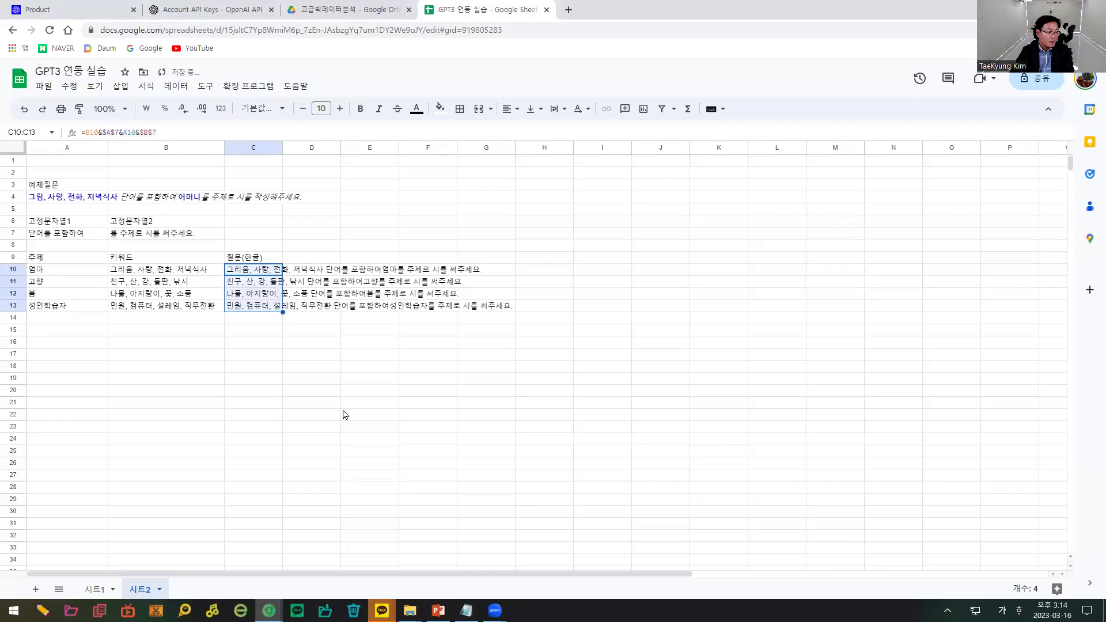
key("Hangul")
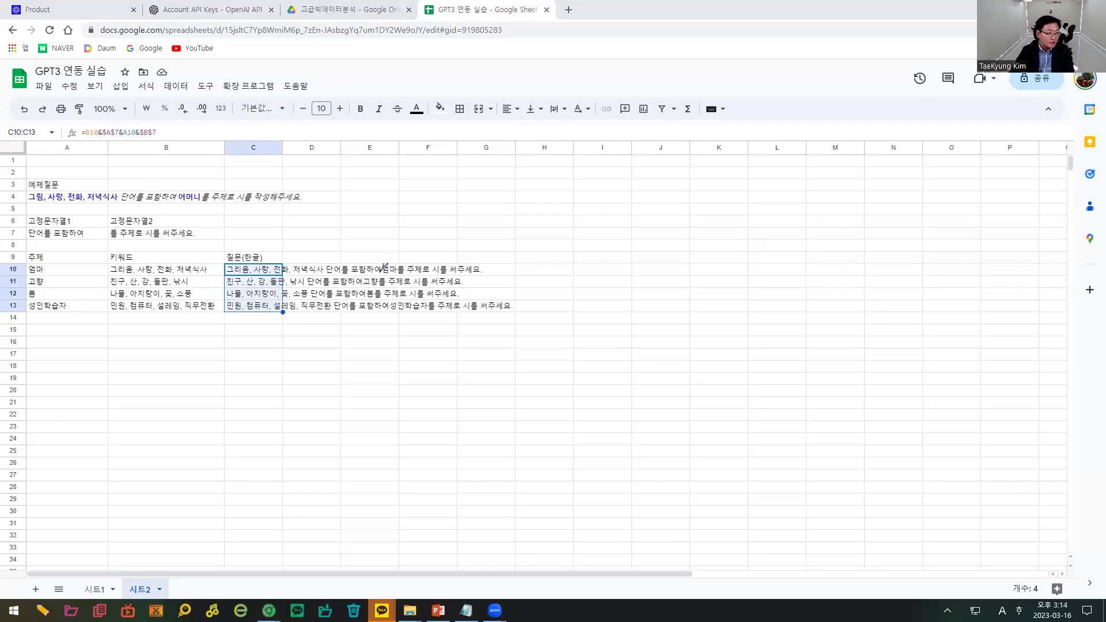
mouse_move(384, 264)
left_mouse_down()
mouse_move(365, 276)
mouse_move(391, 306)
left_mouse_up()
left_click_drag(380, 256, 390, 254)
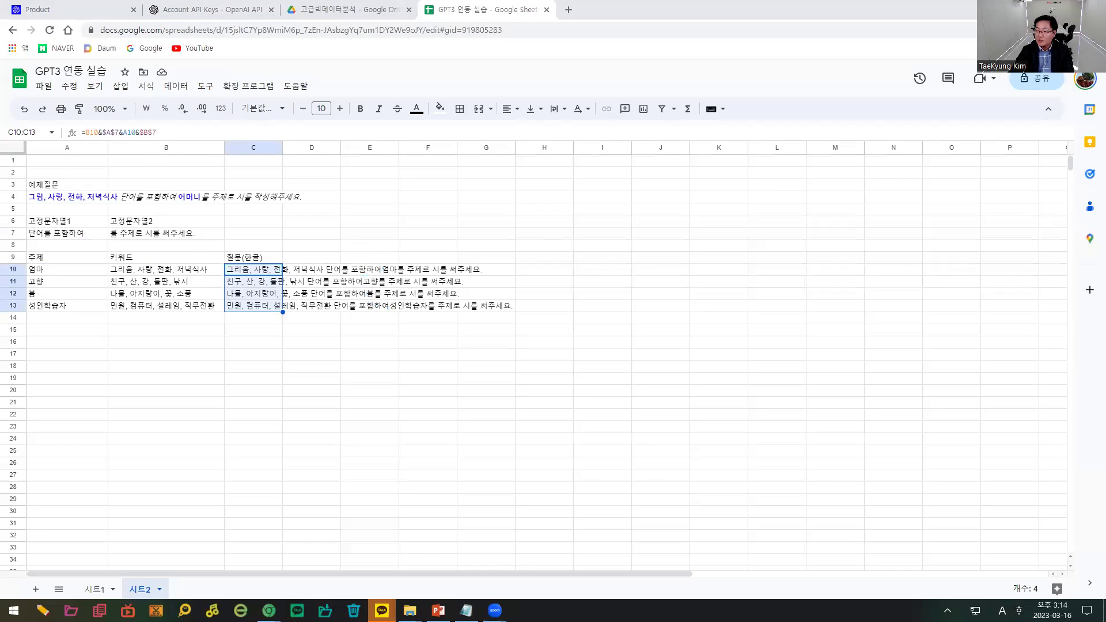
Add a trailing space to the fixed phrase 단어를 포함하여 in A7.
left_click(372, 354)
left_click(347, 275)
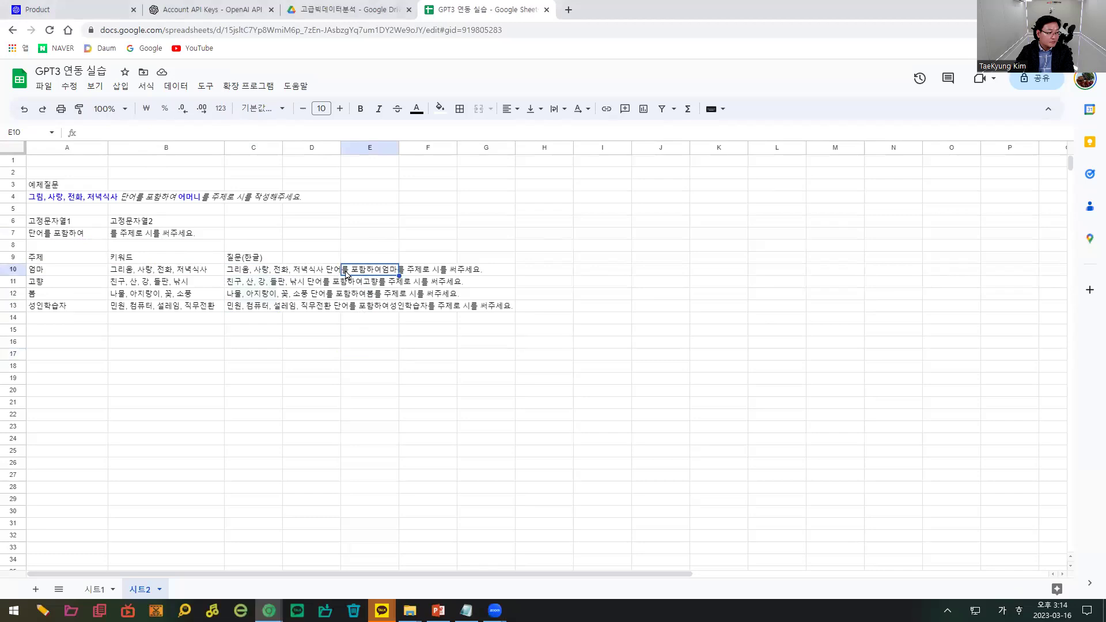
left_click(261, 272)
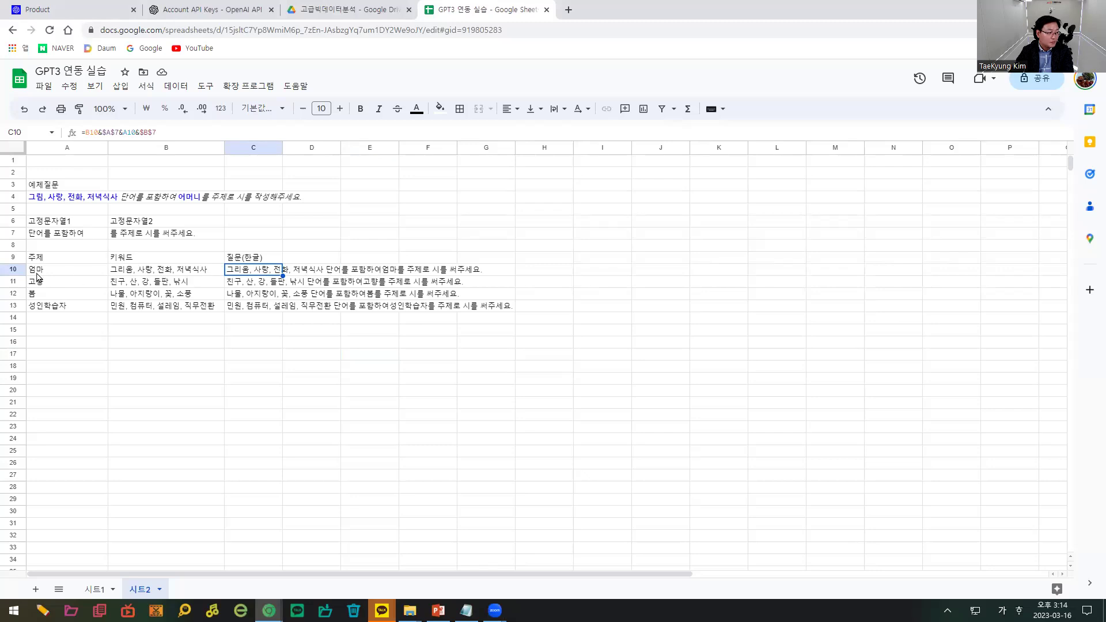
left_click(88, 236)
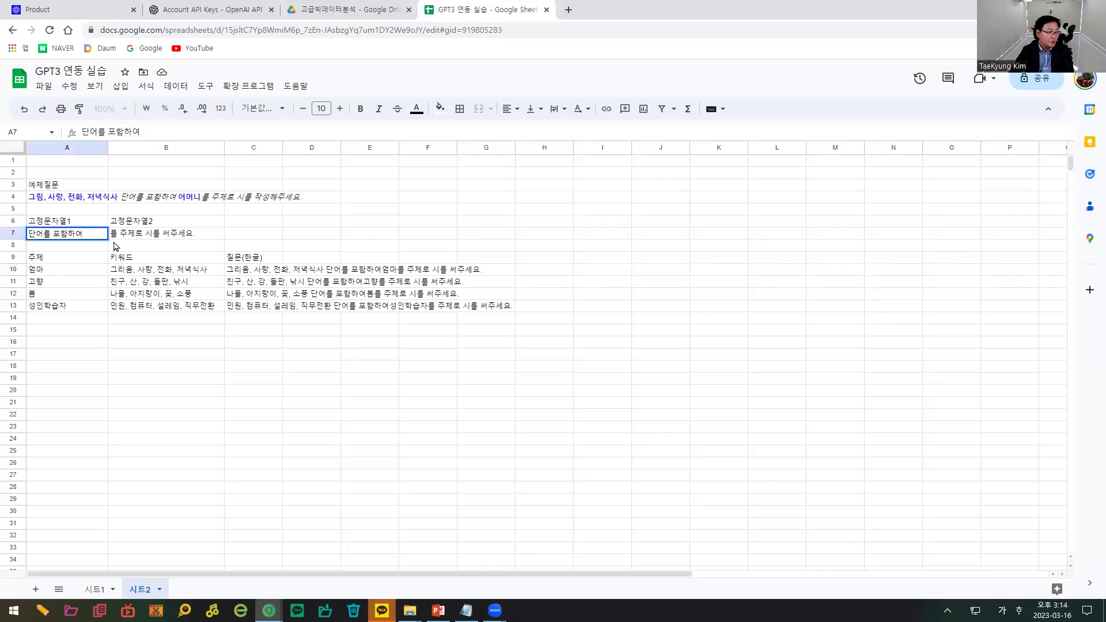
left_click(111, 379)
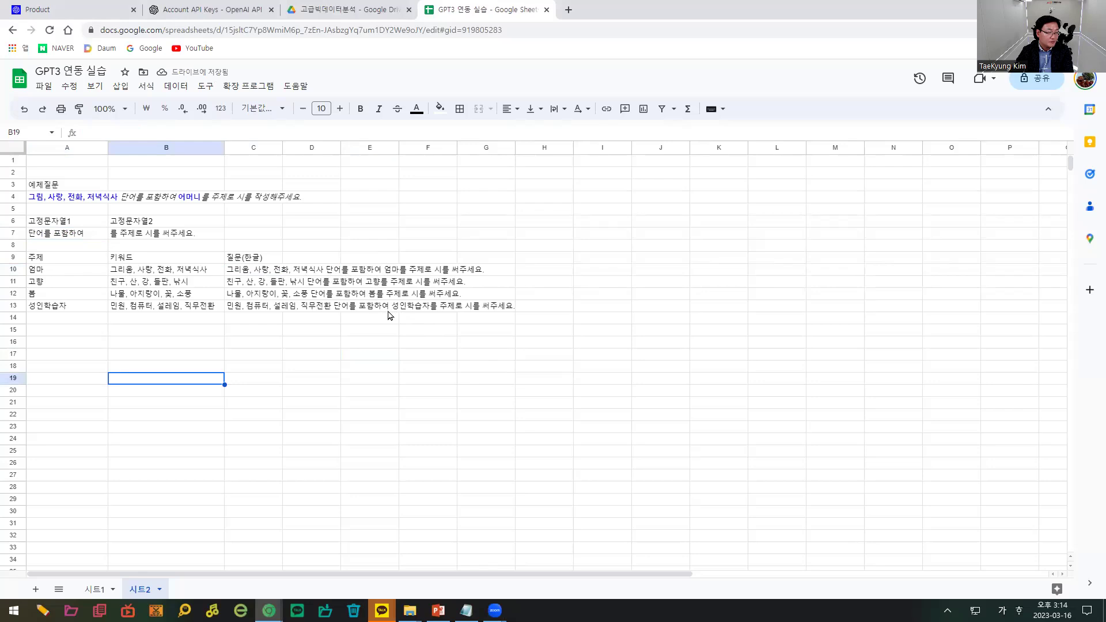
Widen column C to fit the full Korean prompts and enter the header 질문(영어) in D9.
left_click_drag(282, 148, 519, 186)
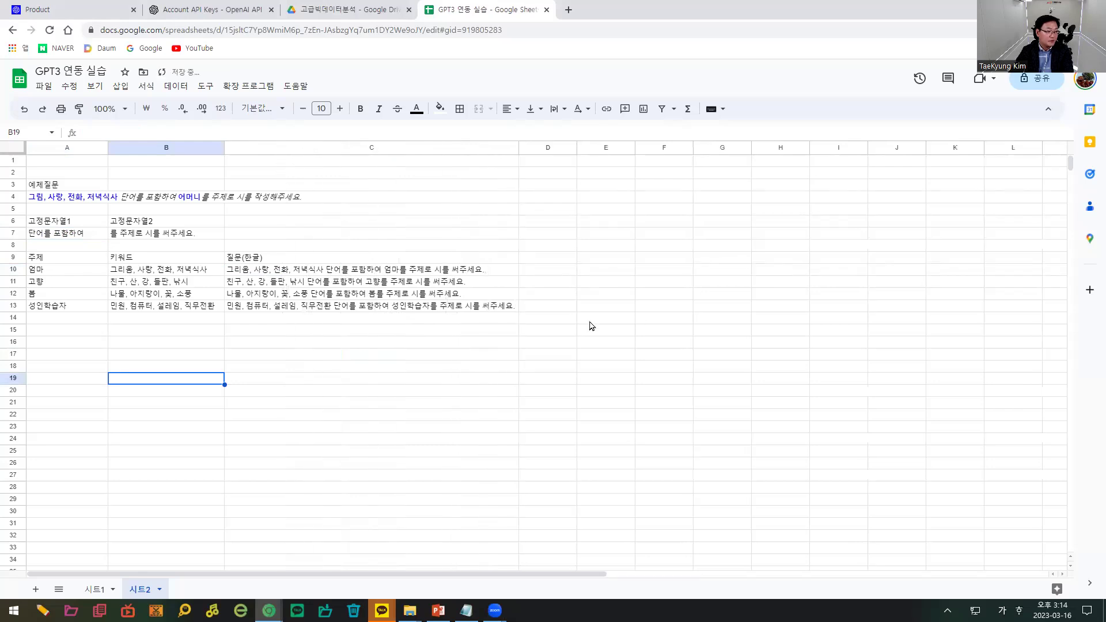
left_click(545, 264)
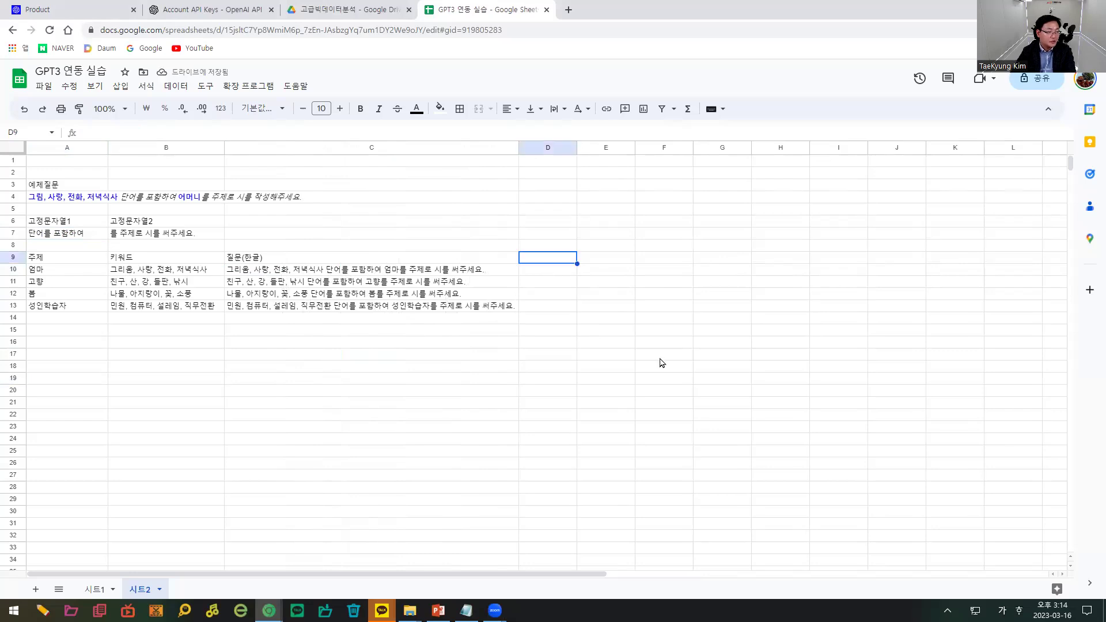
type("질문(영어)")
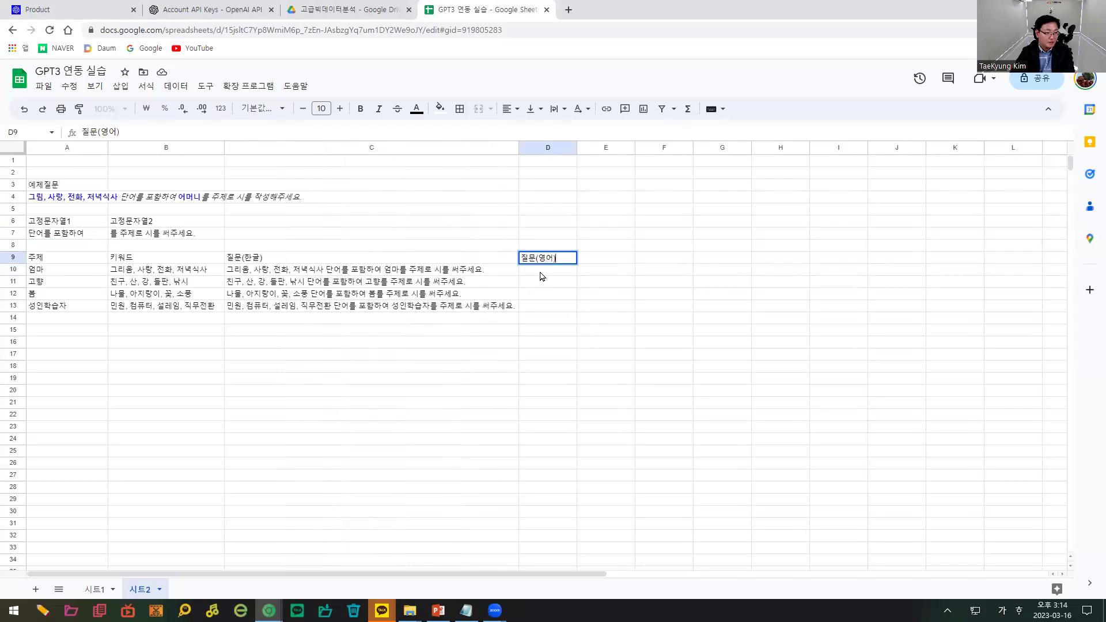
key("Return")
Enter =GOOGLETRANSLATE(C10,"ko","en") in D10 and fill the formula down through D13.
type("=go")
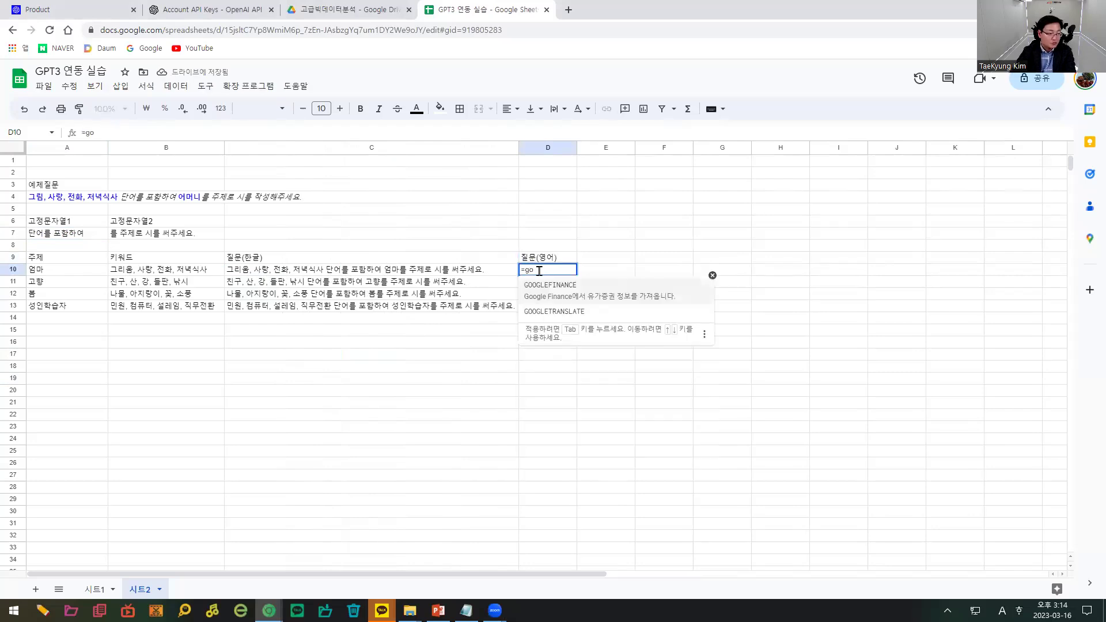
left_click(571, 312)
left_click(399, 273)
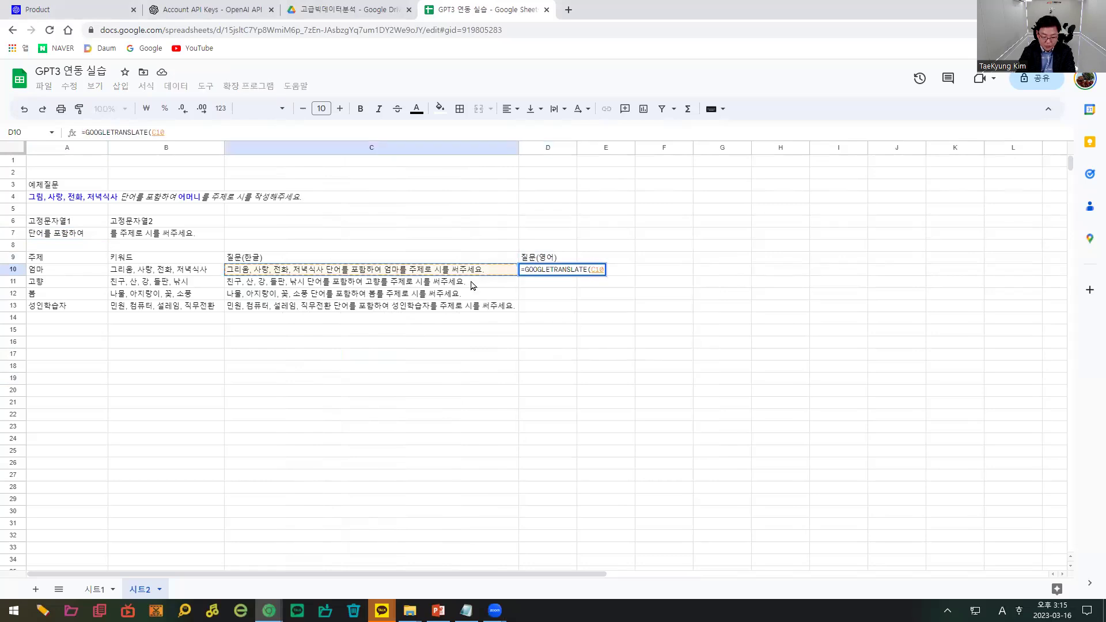
type(",\"ko")
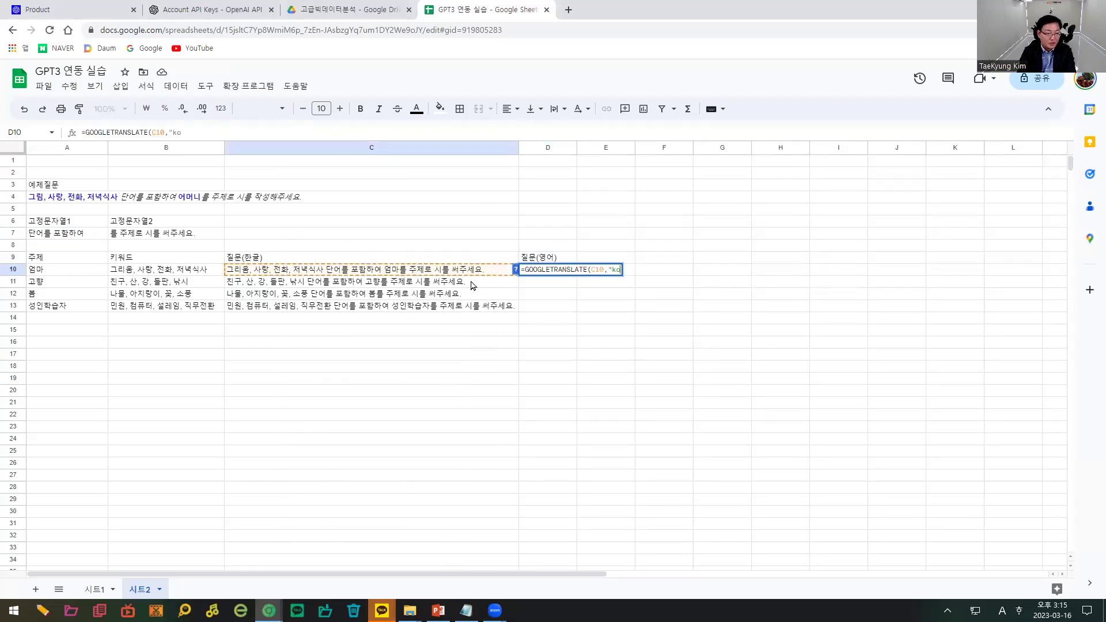
type("\",\"en\")")
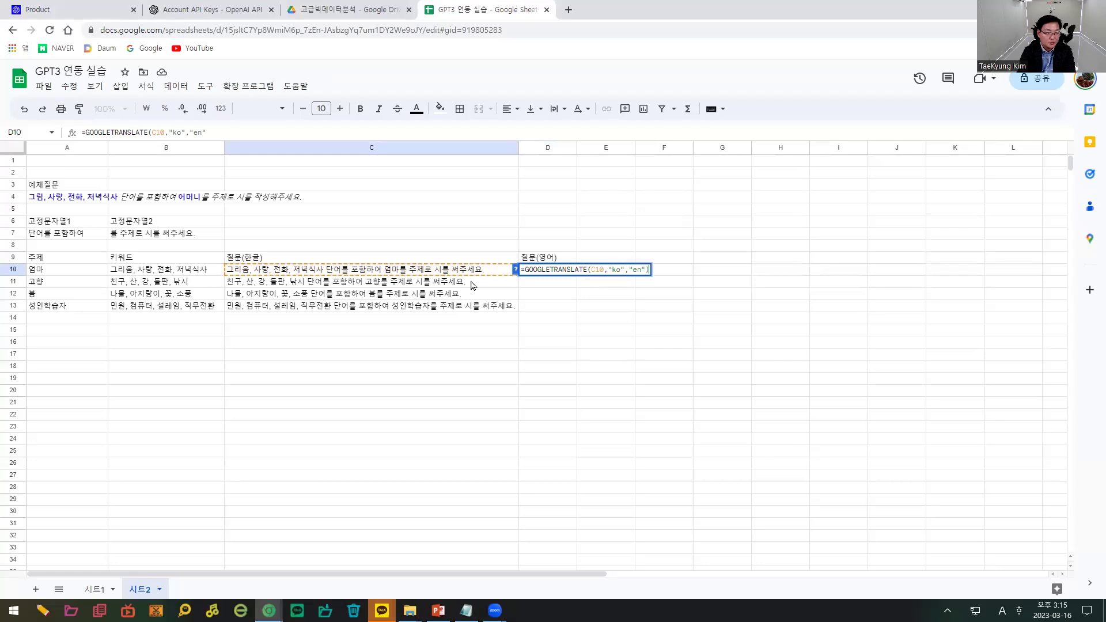
key("Return")
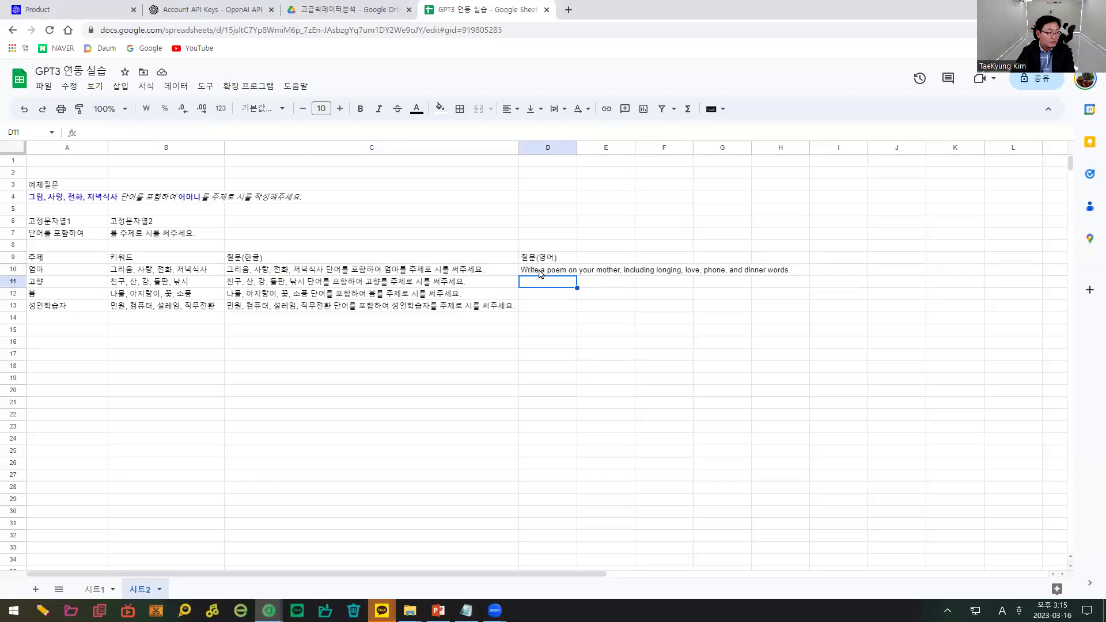
left_click(541, 272)
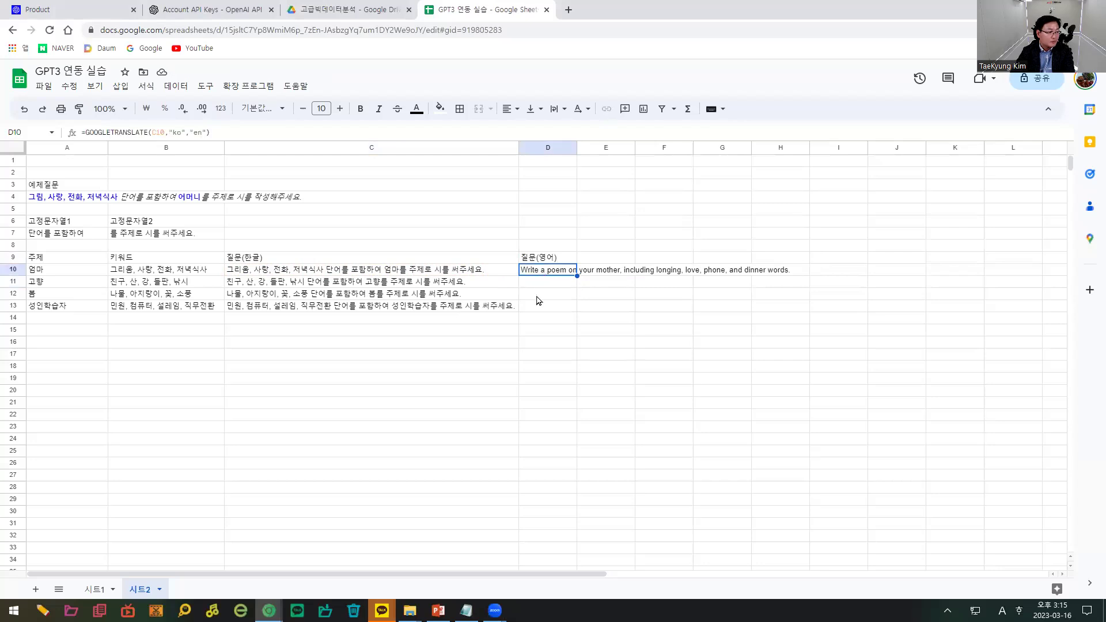
left_click_drag(577, 274, 573, 305)
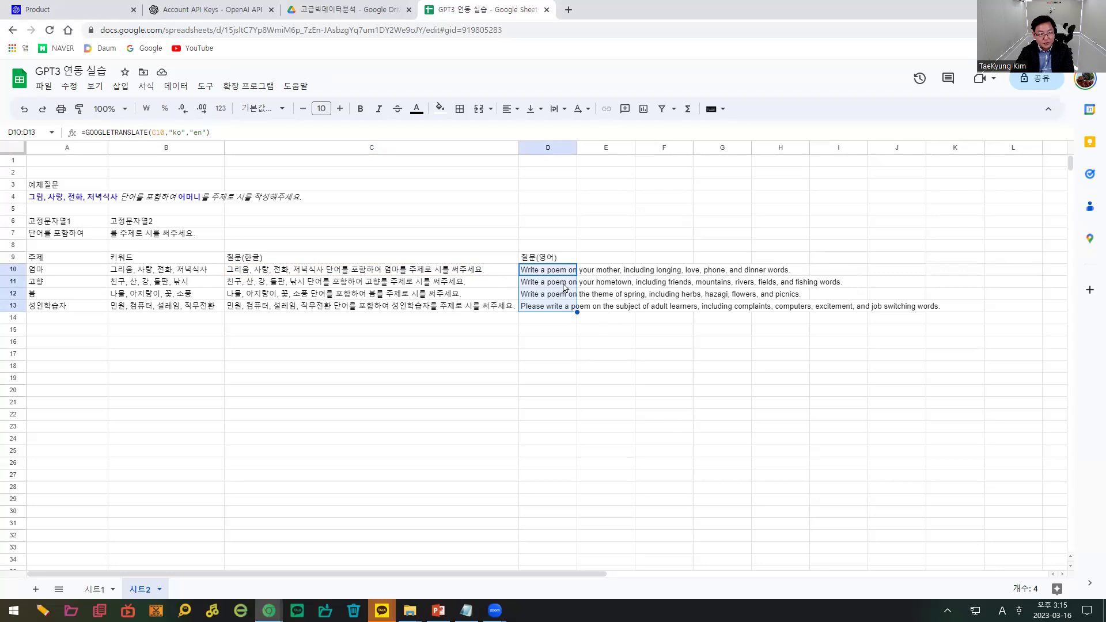
Narrow column C and widen column D to make room for the English prompts.
left_click(582, 261)
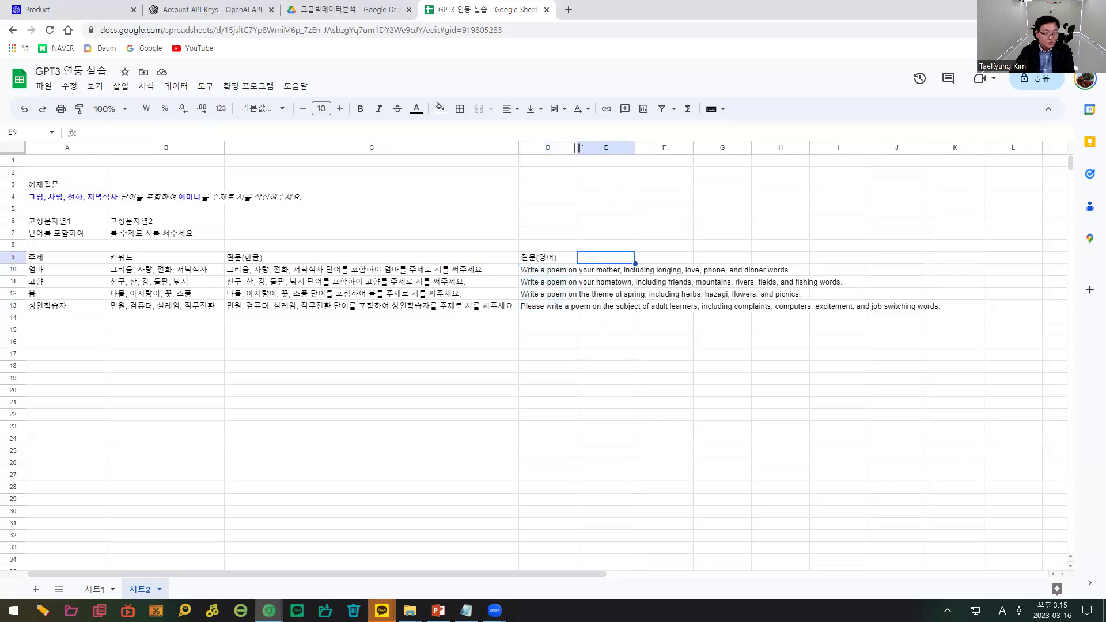
left_click_drag(881, 181, 653, 192)
left_click_drag(519, 154, 284, 149)
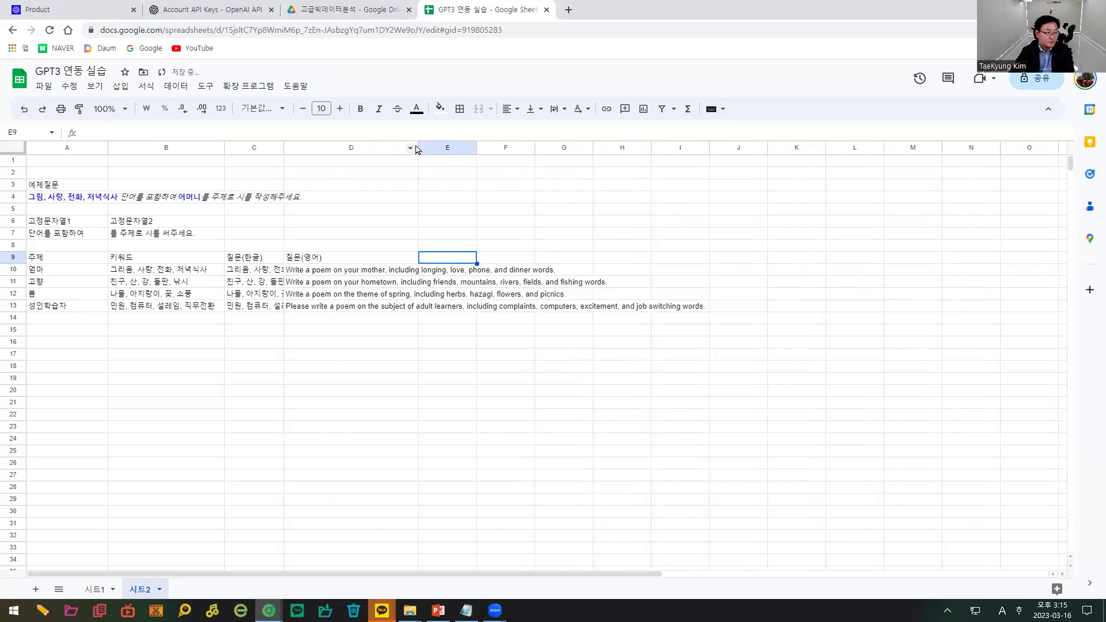
left_click_drag(534, 147, 603, 149)
Enter the header 답변(영어) in E9.
type("ekqqus")
key("BackSpace")
key("BackSpace")
key("BackSpace")
key("BackSpace")
key("Hangul")
type("답ㅂ")
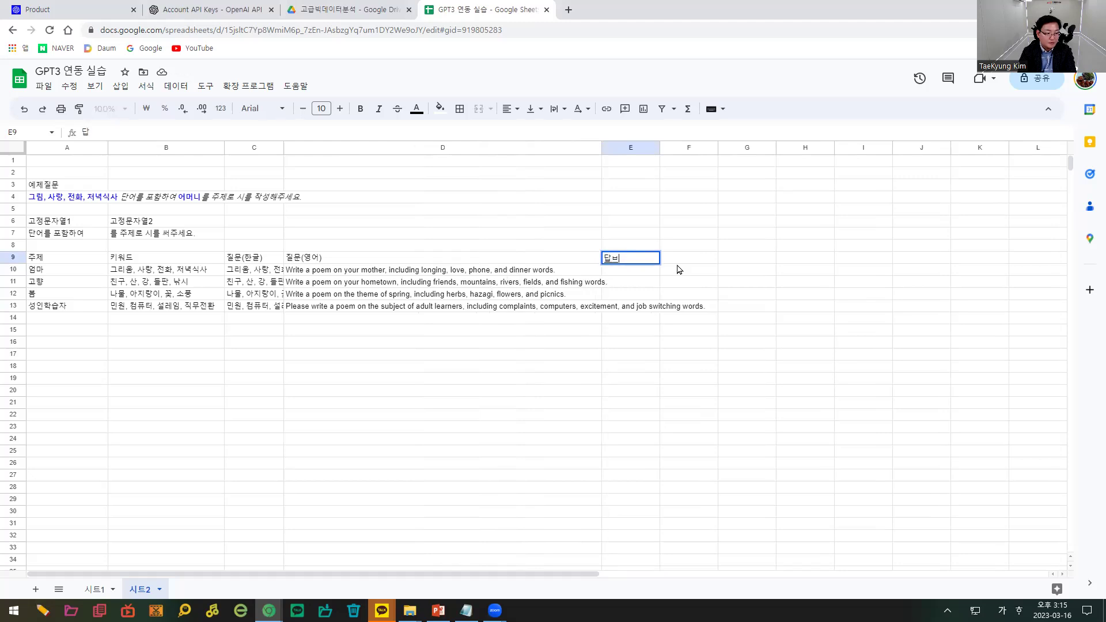
type("변(영ㅇ")
key("Return")
Enter the formula =gpt(D10) in E10 to generate a poem from the English prompt.
type("=ㅎ")
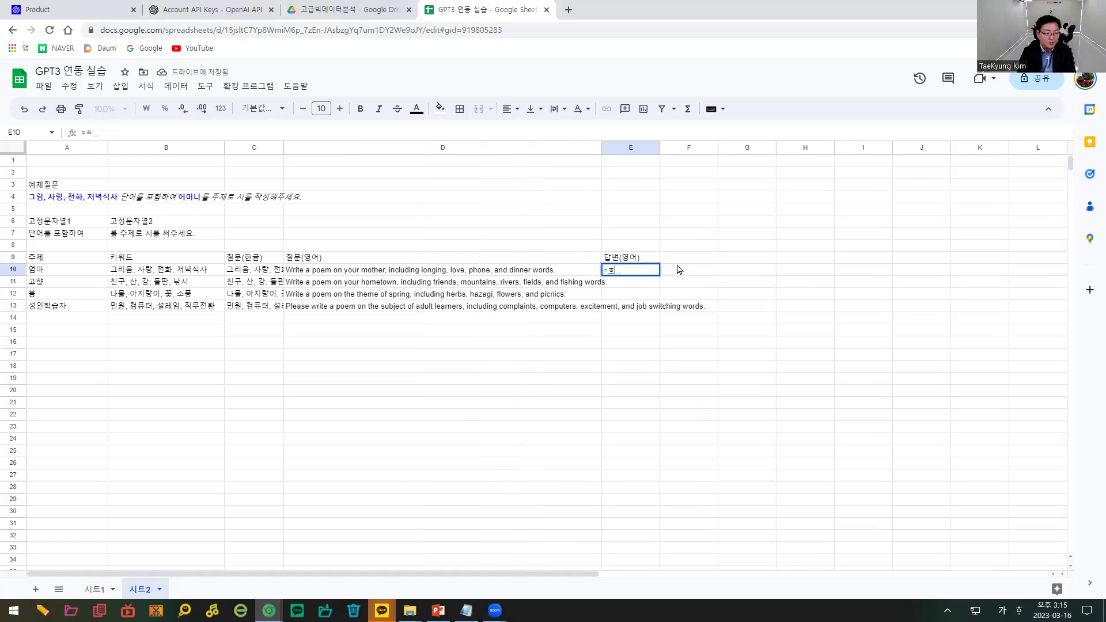
key("Hangul")
type("gp")
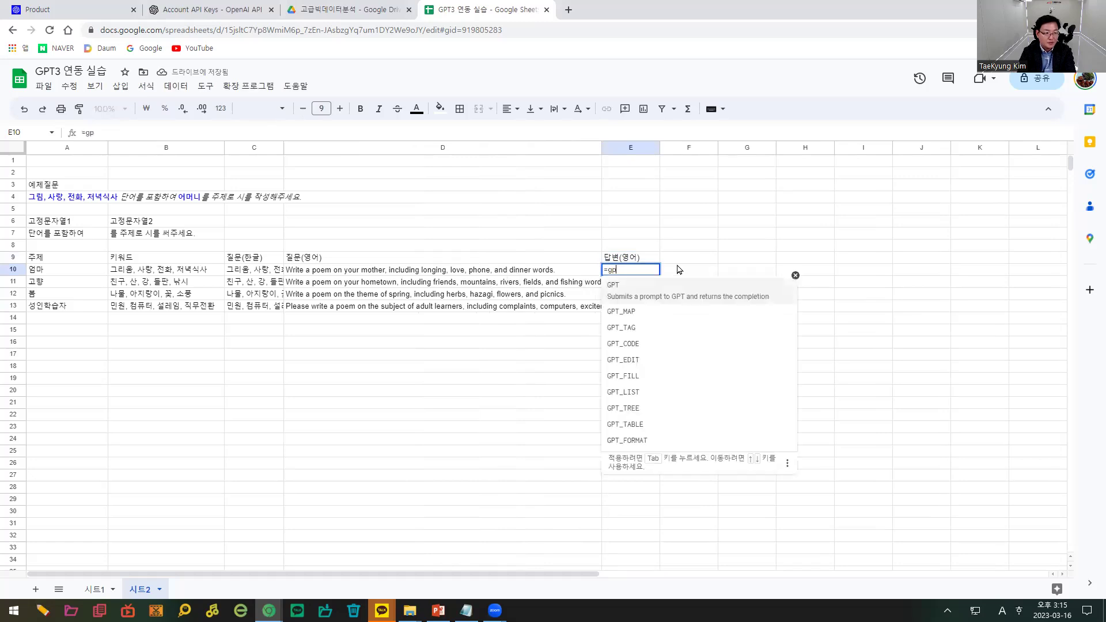
type("t(")
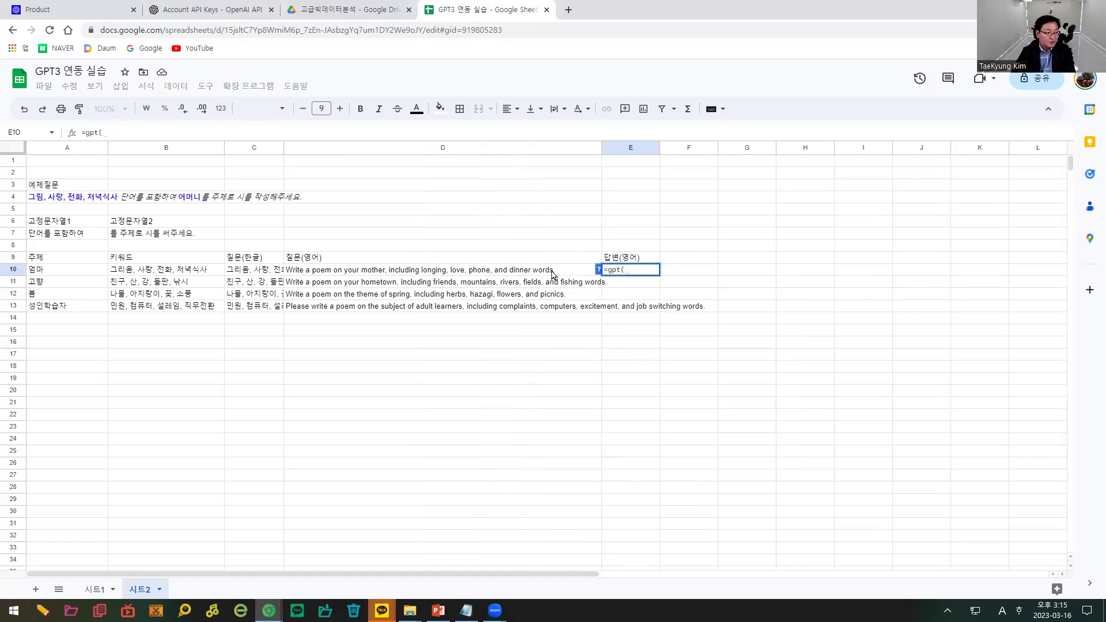
key("Left")
type(")")
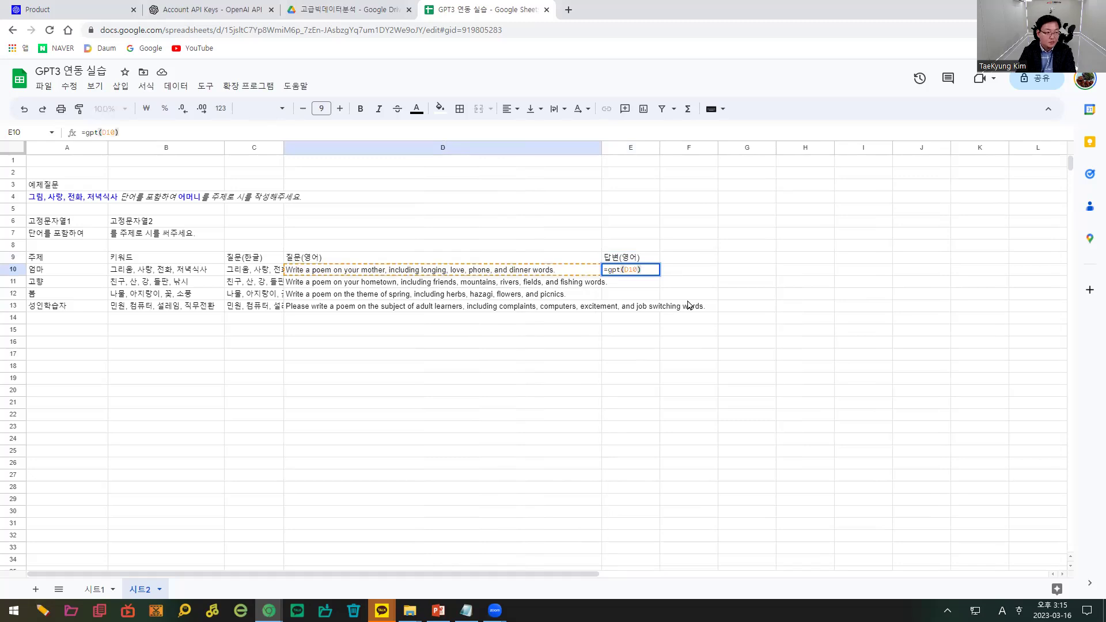
key("Return")
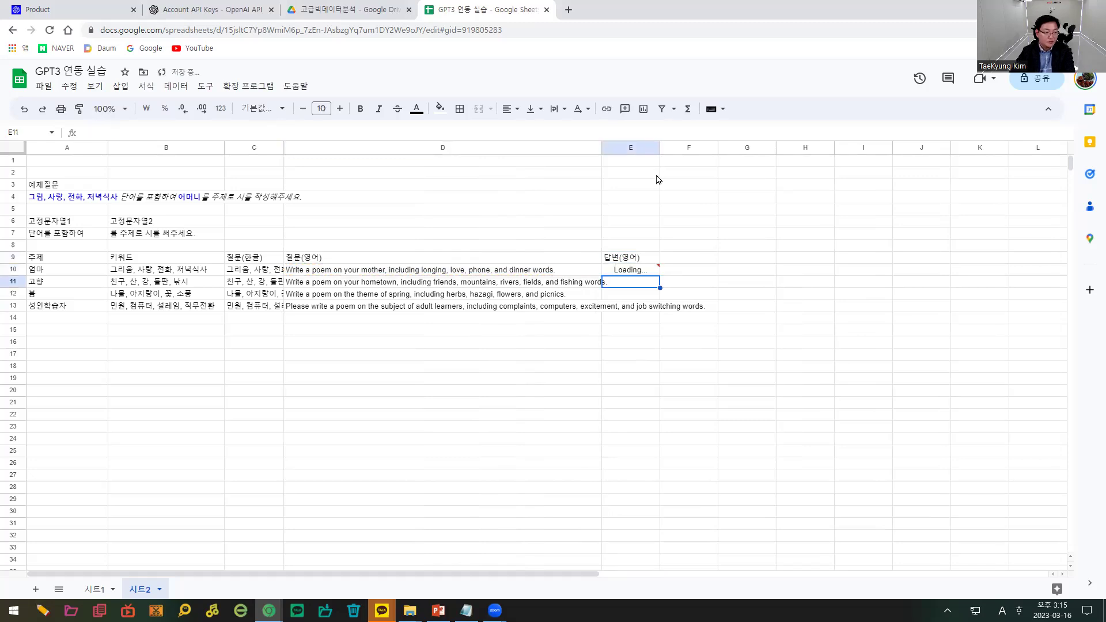
Widen column E and fill the GPT formula from E10 down through E13, checking the generated poems.
left_click_drag(660, 148, 763, 162)
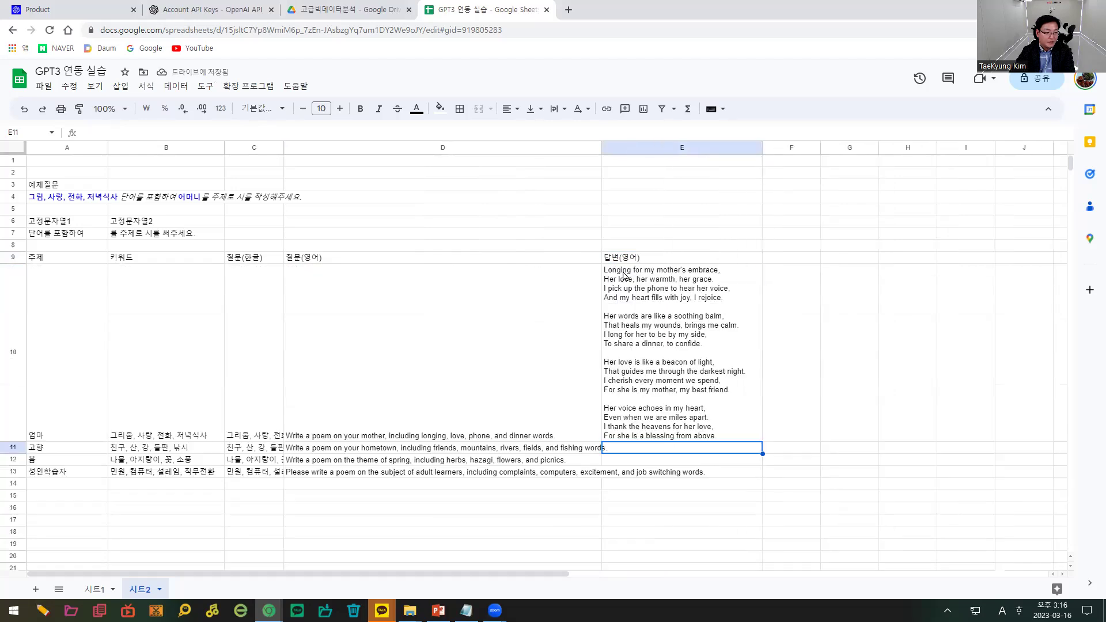
left_click(668, 277)
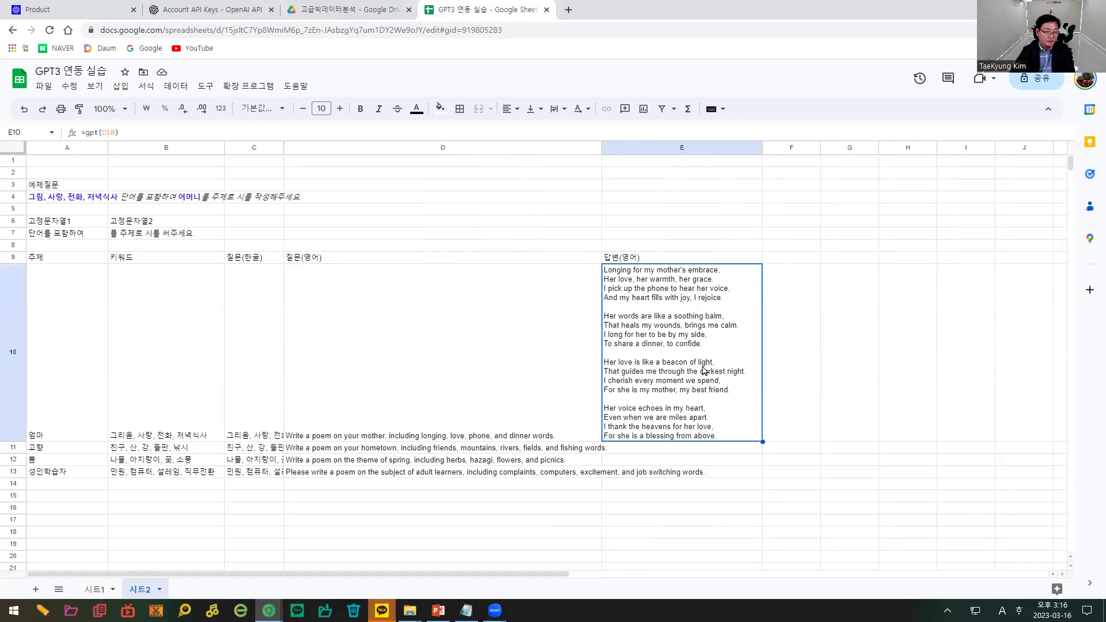
left_click_drag(762, 440, 762, 478)
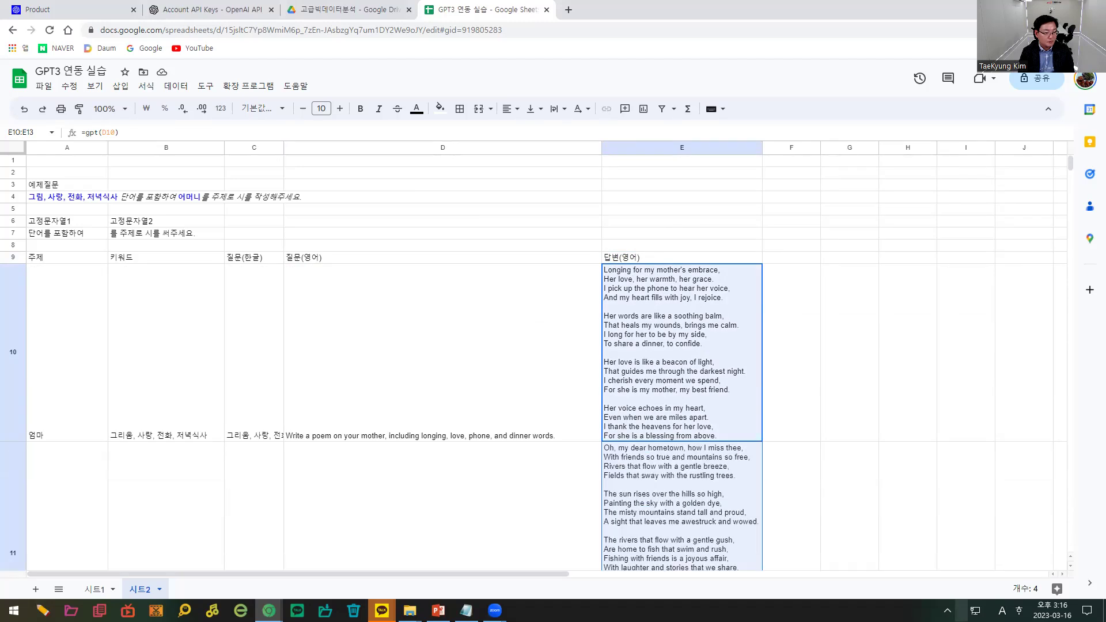
scroll(634, 406, "down", 10)
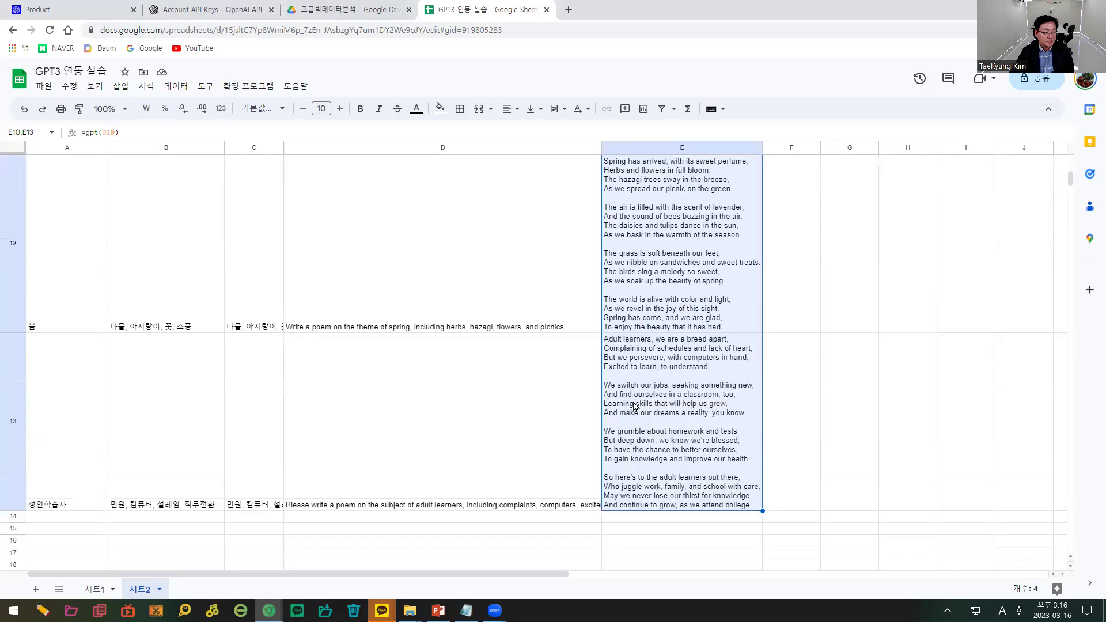
scroll(635, 407, "up", 10)
scroll(634, 407, "down", 6)
scroll(634, 407, "up", 10)
left_click(787, 262)
type("ekq")
key("BackSpace")
key("BackSpace")
key("BackSpace")
key("BackSpace")
key("BackSpace")
key("Hangul")
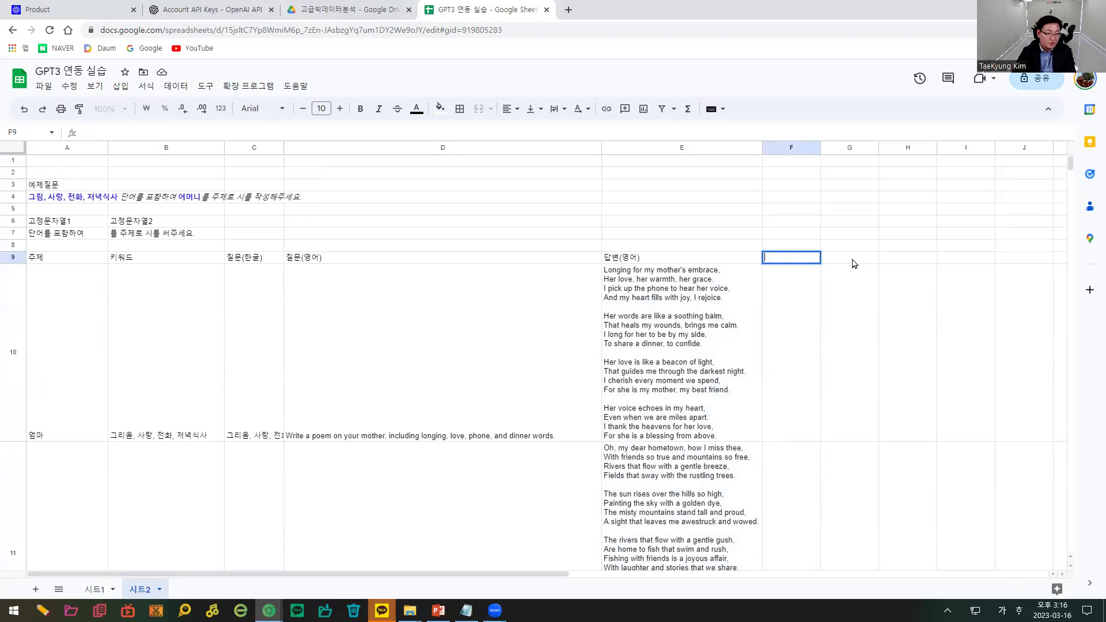
Change the E9 header to 응답(영어) and enter the header 응답(한글) in F9.
double_click(606, 258)
type("응답")
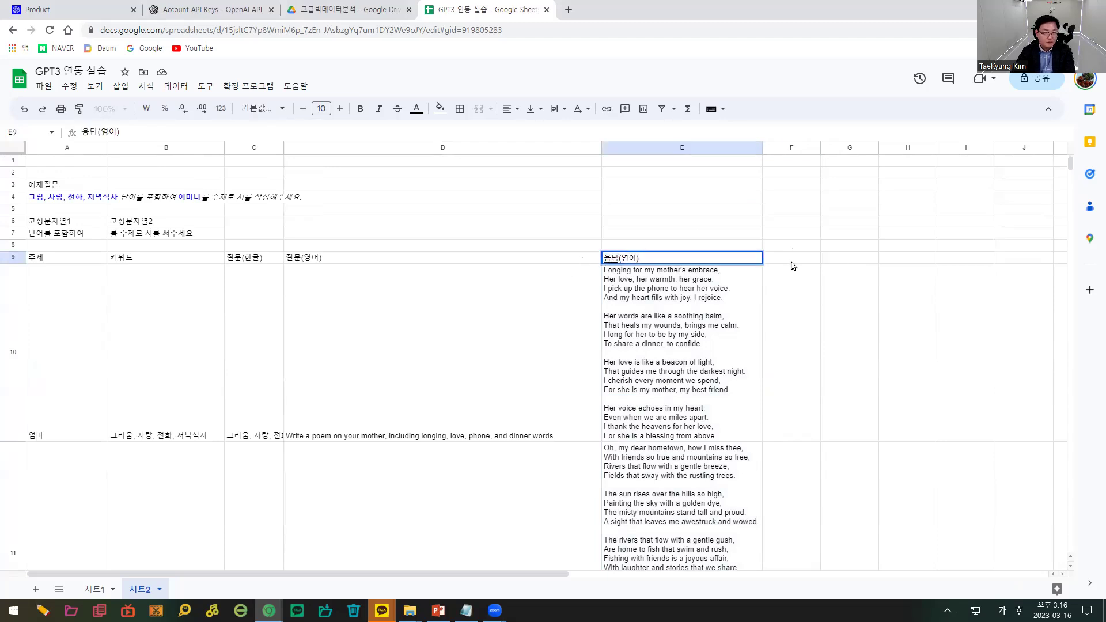
left_click(791, 261)
type("응답(한글)")
Widen column F and enter =GOOGLETRANSLATE(E10,"en","ko") in F10 to translate the first poem into Korean.
left_click_drag(818, 148, 919, 148)
left_click(817, 309)
type("=")
type("해ㅐ")
key("BackSpace")
key("BackSpace")
key("Hangul")
type("goo")
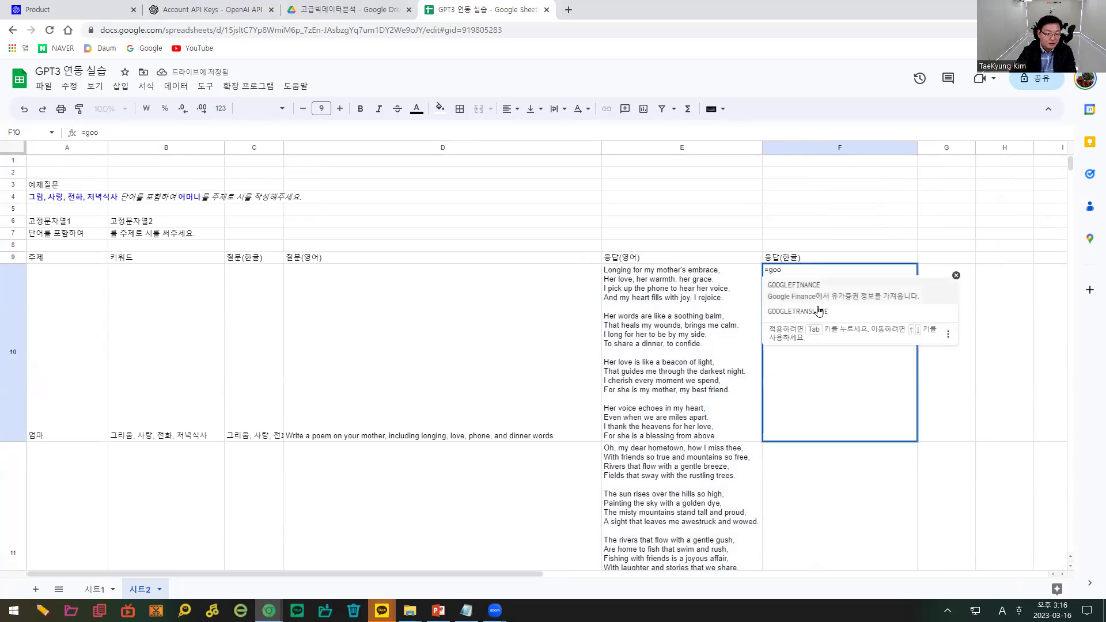
left_click(819, 312)
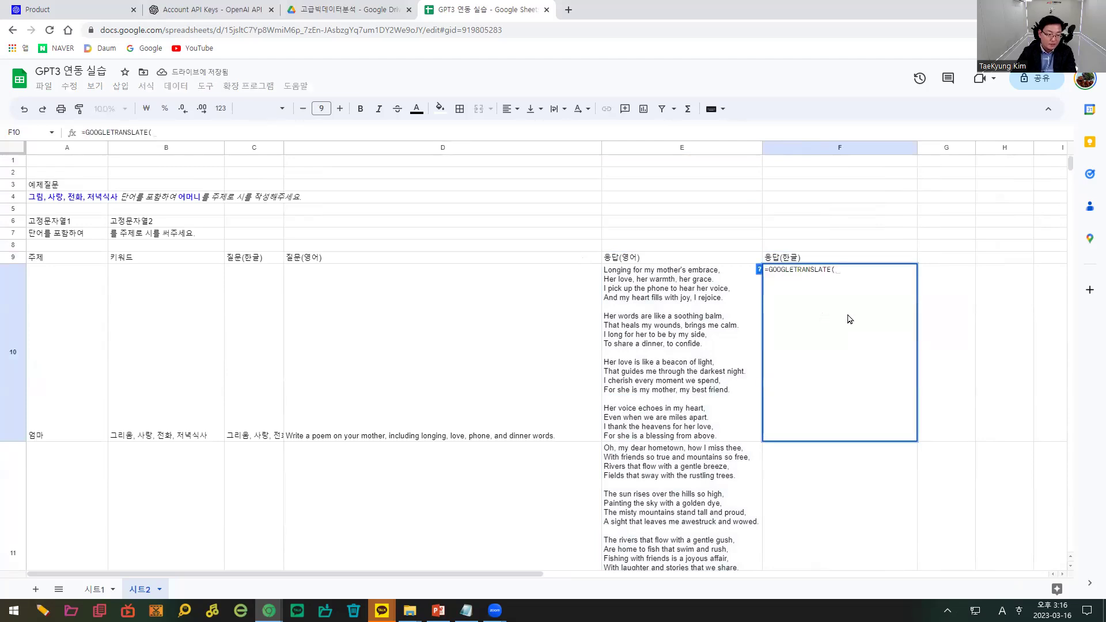
left_click(689, 362)
type(",\"")
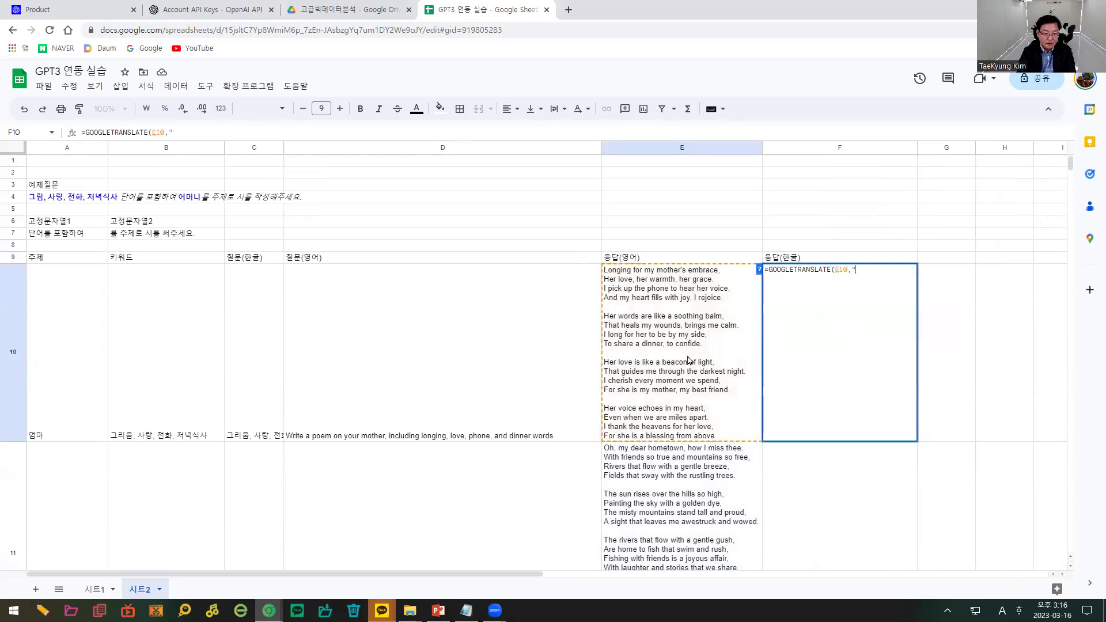
type("en\",\"ko\")")
key("Return")
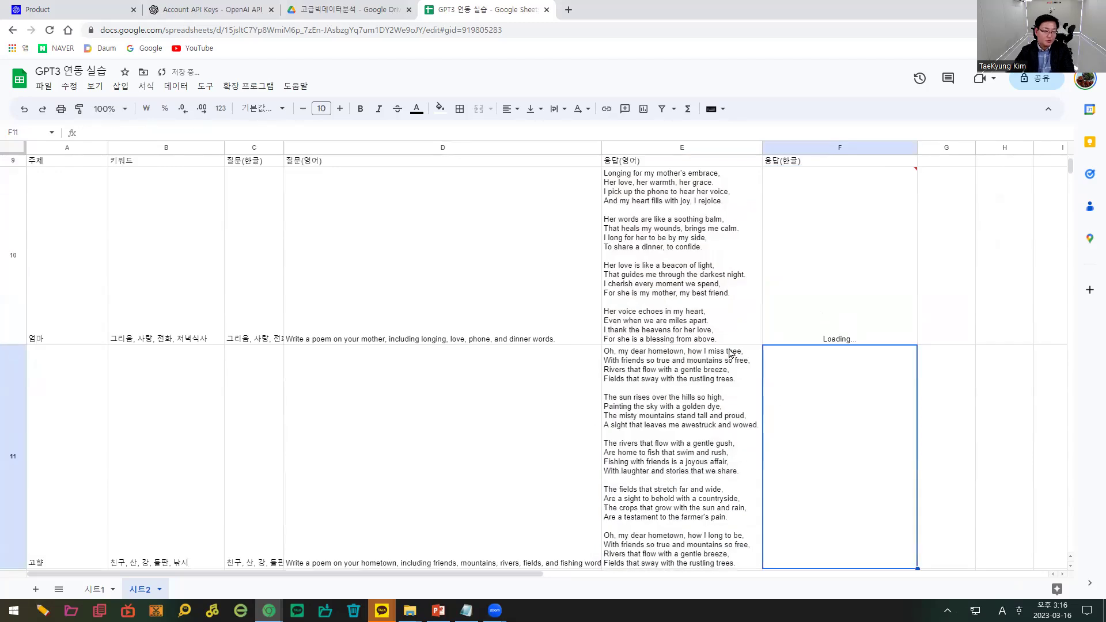
Fill the translation formula from F10 down through F13 for the remaining poems.
left_click(798, 331)
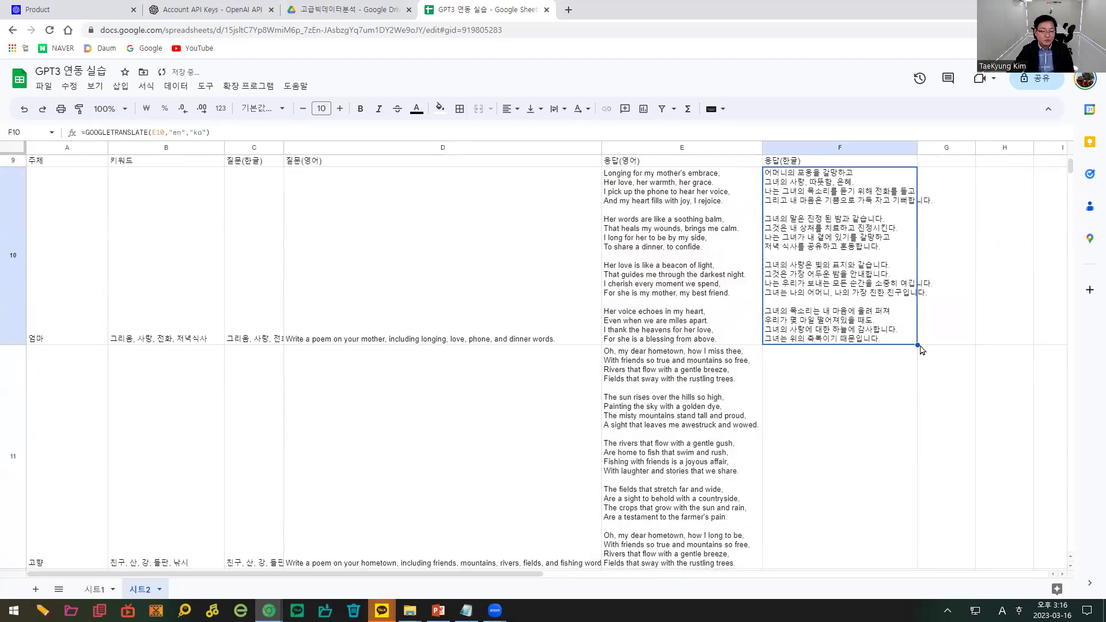
left_click_drag(917, 344, 912, 444)
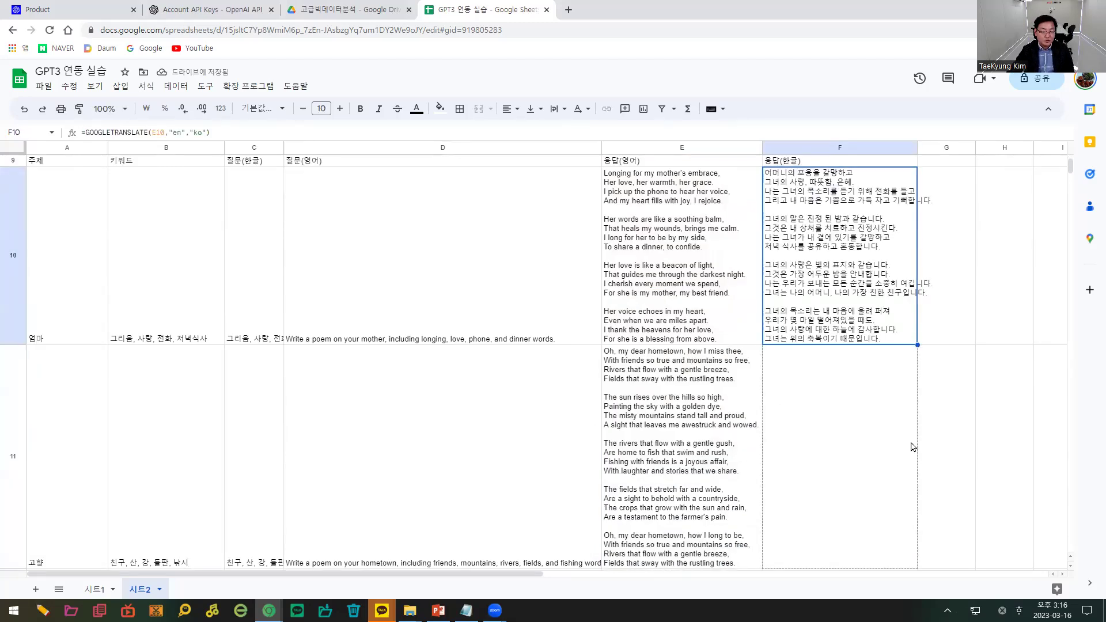
left_click_drag(918, 379, 916, 459)
scroll(916, 461, "down", 2)
scroll(899, 346, "up", 1)
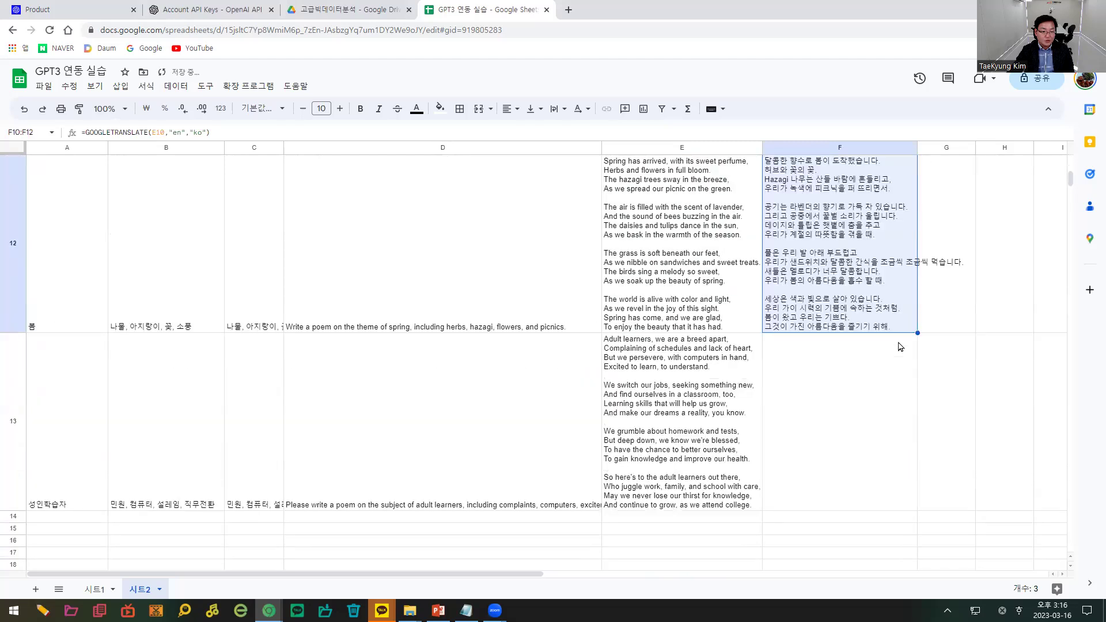
left_click_drag(918, 333, 915, 415)
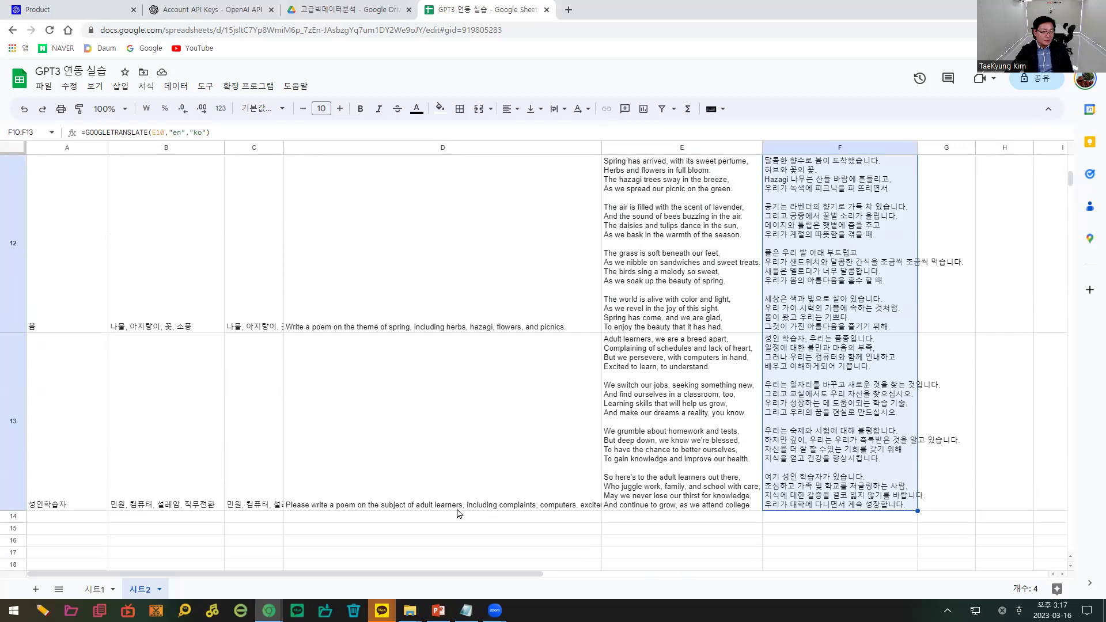
left_click(805, 442)
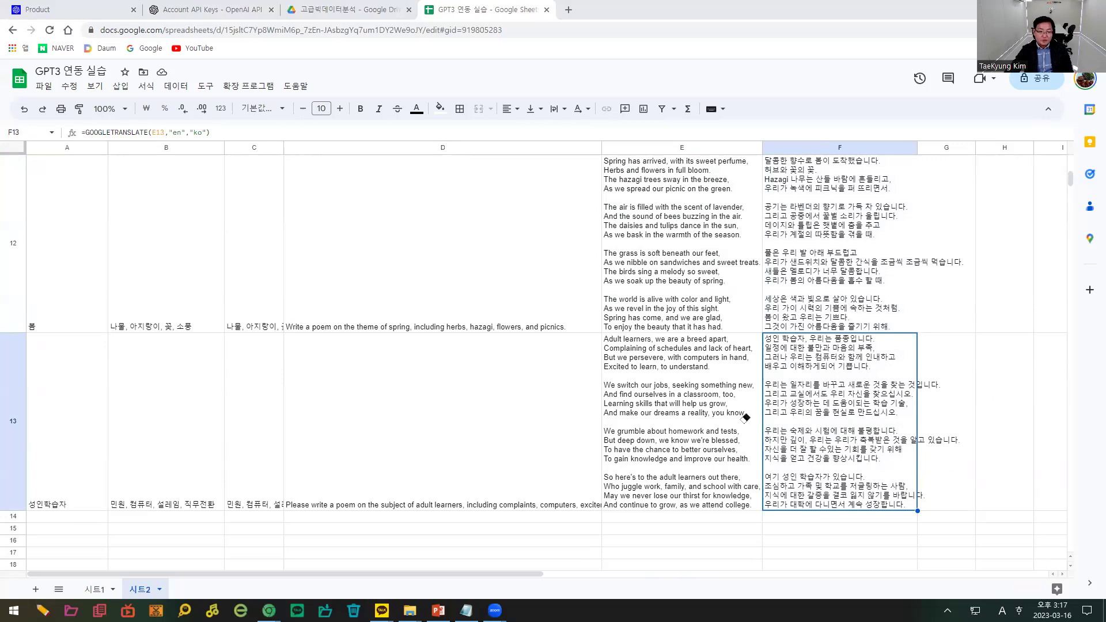
left_click(757, 408)
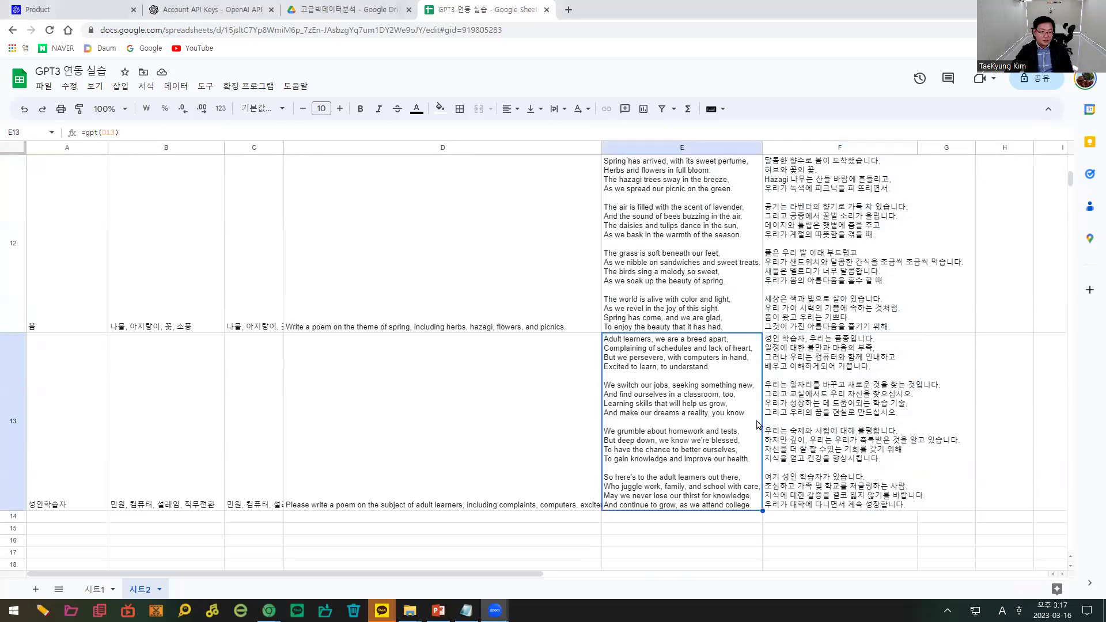
scroll(749, 458, "up", 10)
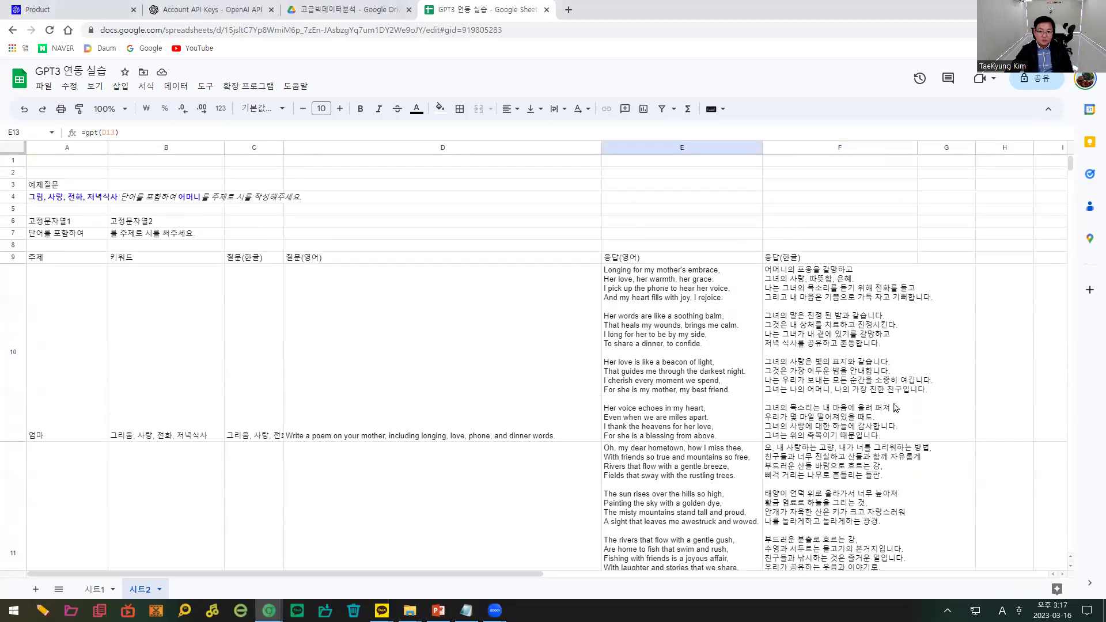
Narrow column D substantially and column B slightly so the English and Korean poem columns sit closer to the topics.
scroll(850, 414, "down", 10)
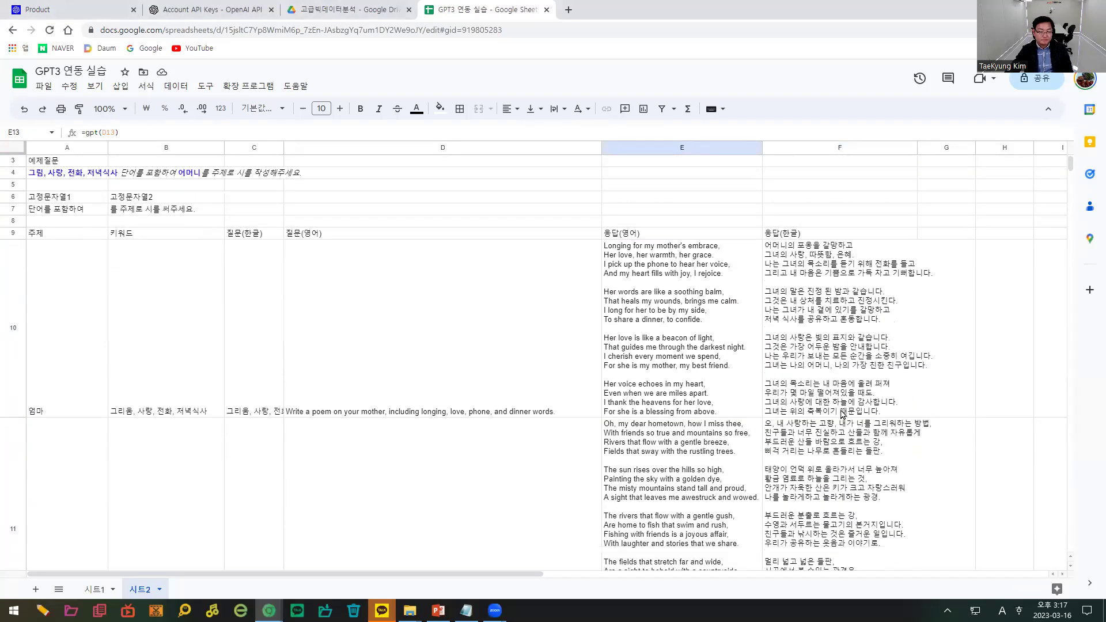
scroll(837, 413, "up", 5)
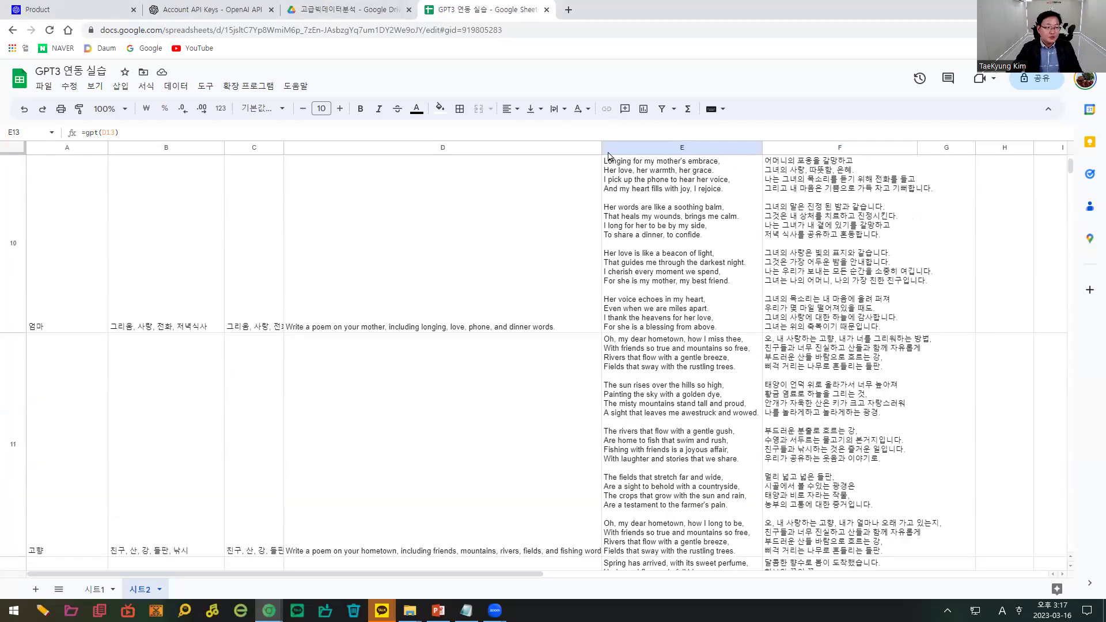
left_click_drag(601, 147, 413, 147)
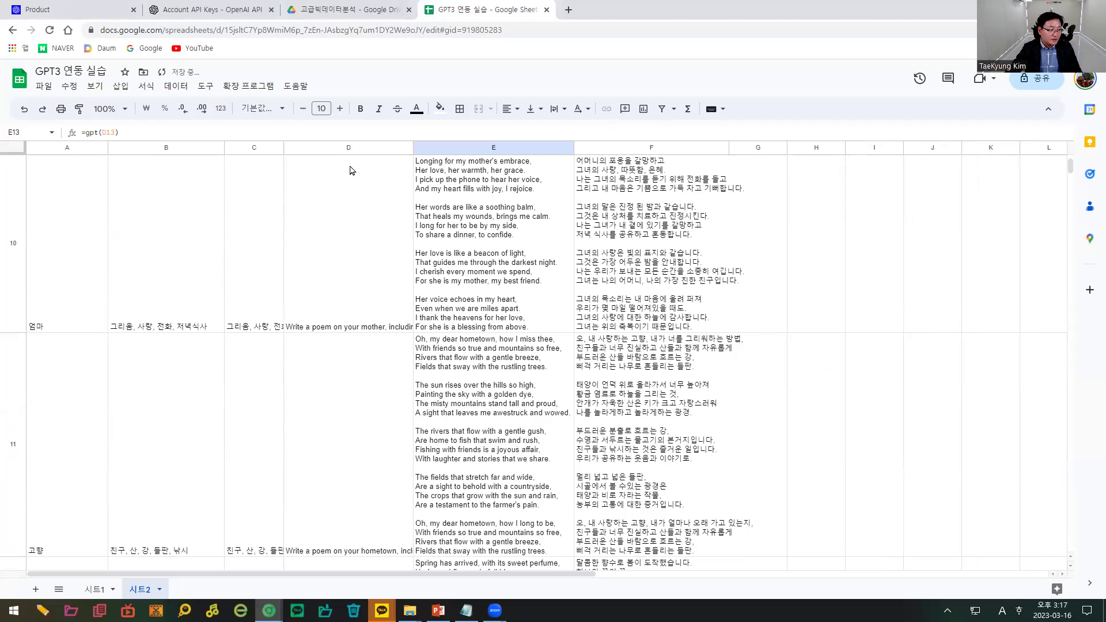
left_click_drag(225, 148, 192, 147)
left_click_drag(381, 148, 332, 148)
scroll(385, 379, "down", 3)
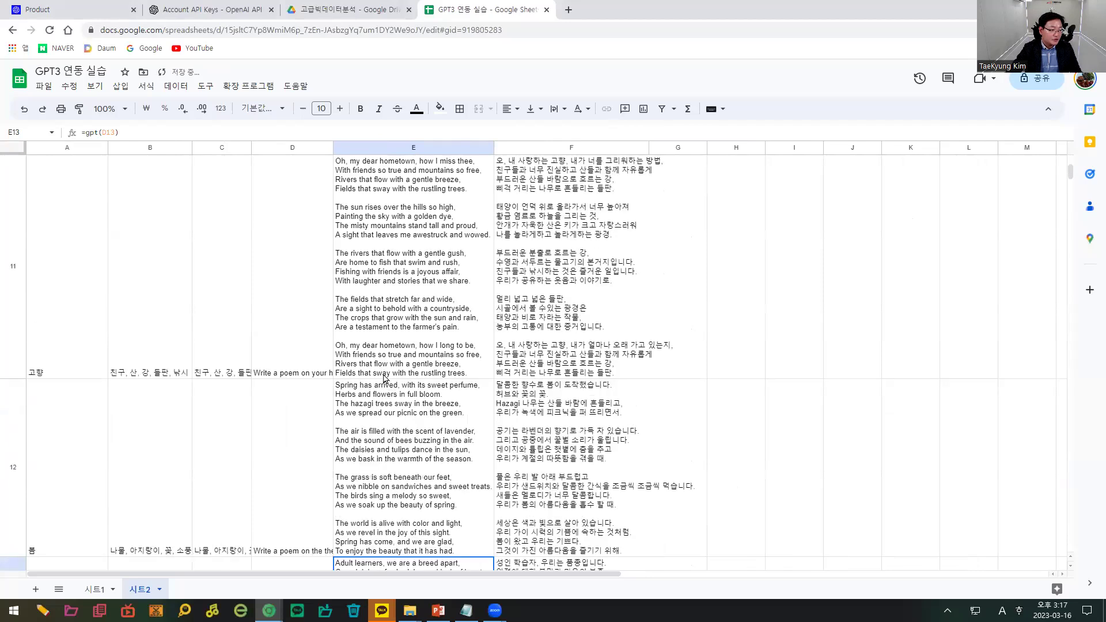
scroll(384, 379, "down", 3)
scroll(159, 294, "up", 10)
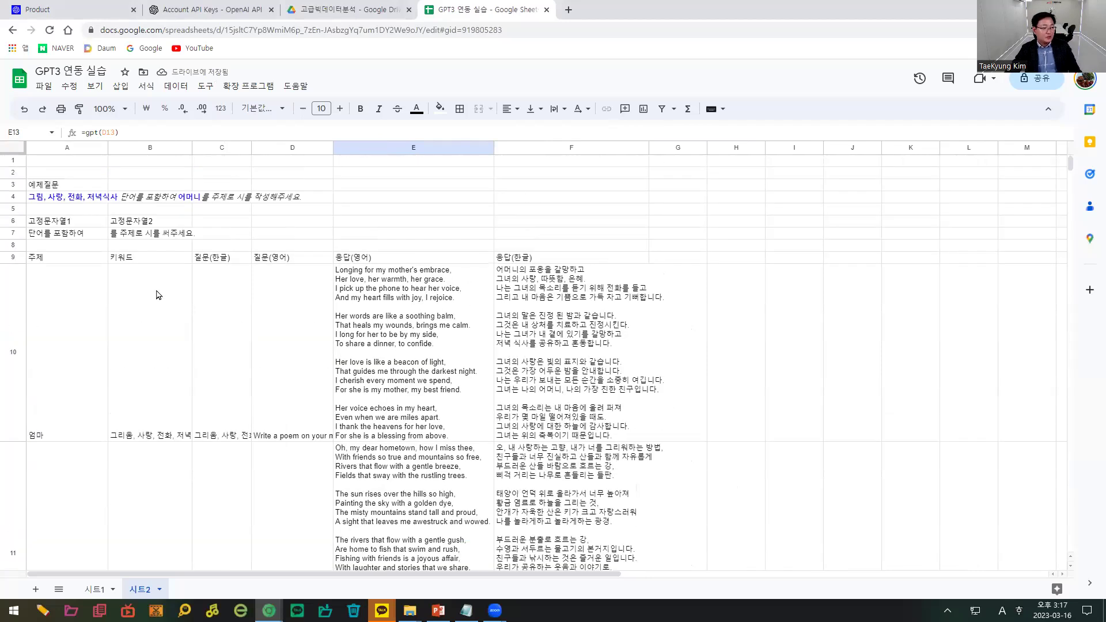
Apply all borders to the poem table in A9:F13.
left_click(57, 260)
scroll(173, 373, "down", 10)
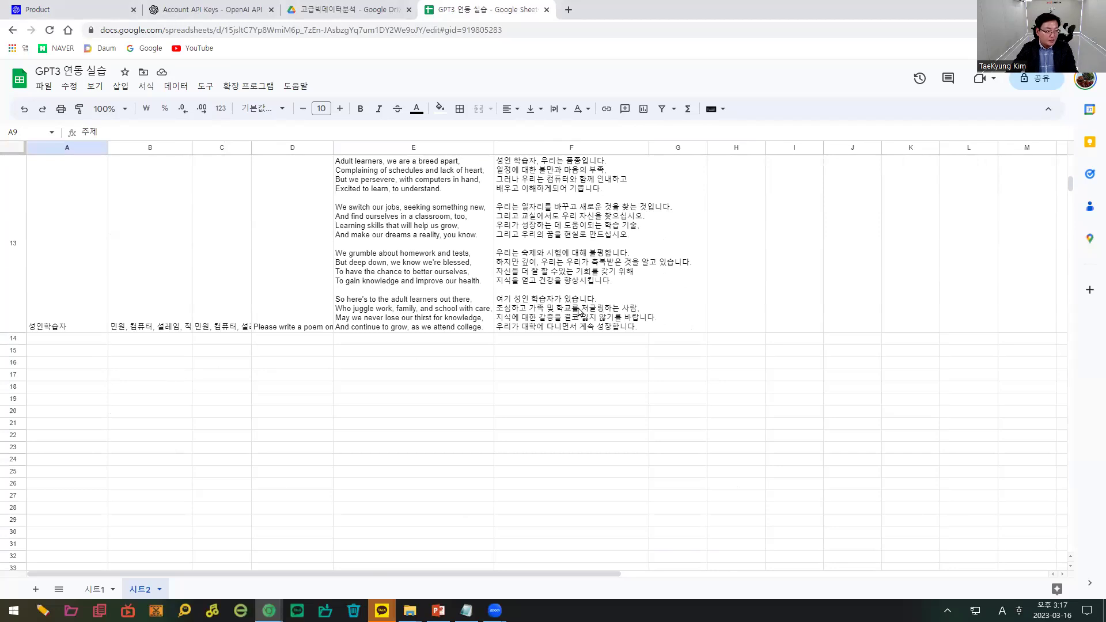
left_click(579, 311, "shift")
left_click(459, 109)
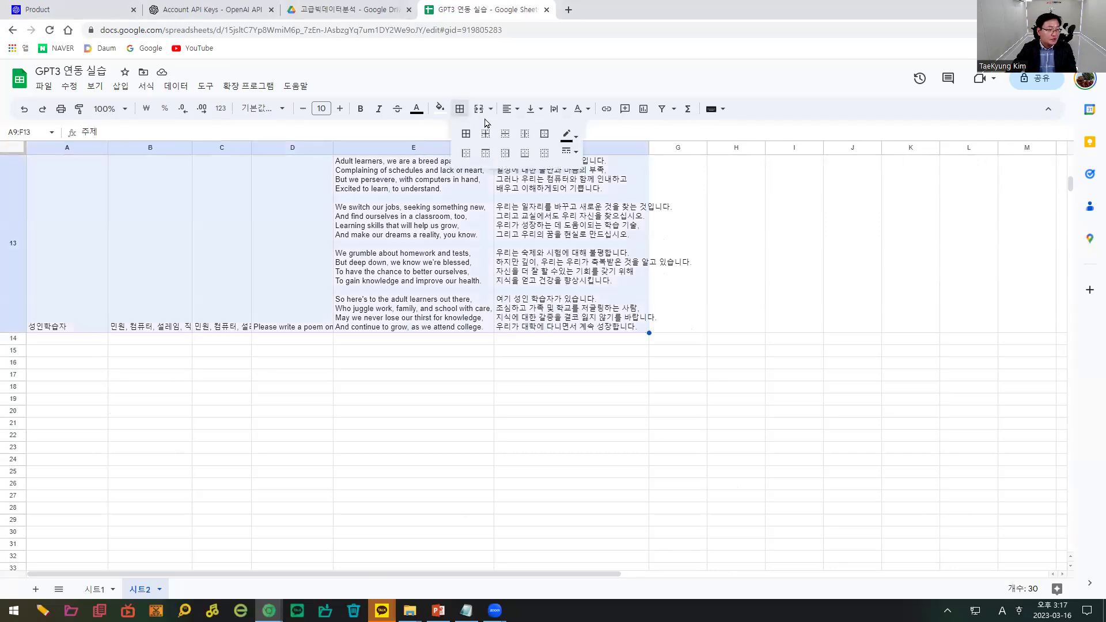
left_click(466, 133)
Widen column F so the Korean lines of the first poem fit inside the table border.
scroll(553, 409, "up", 10)
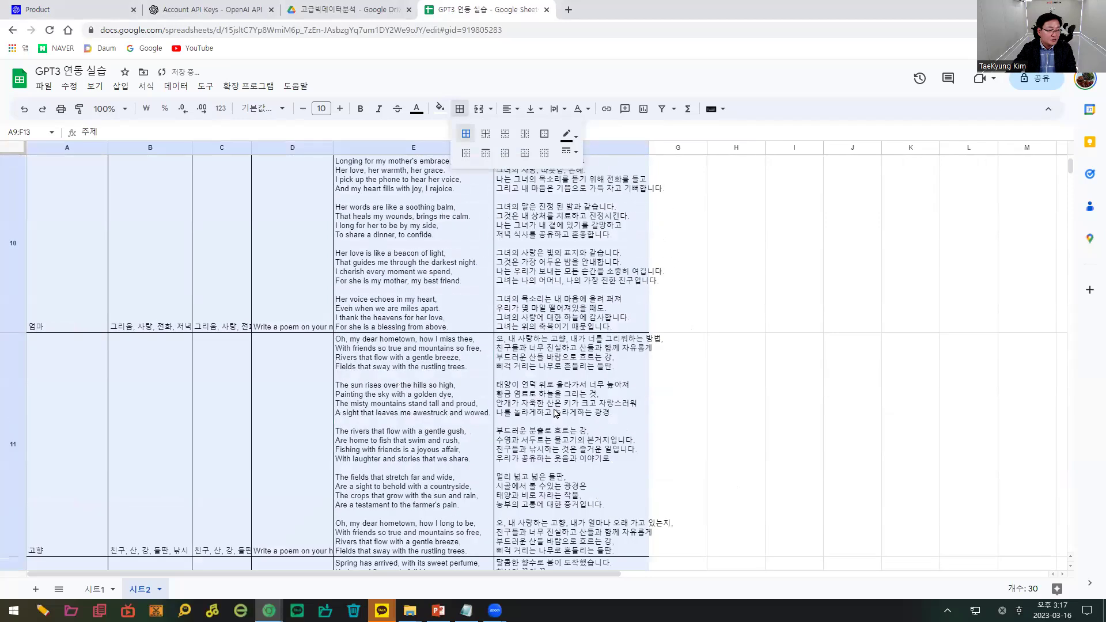
scroll(556, 413, "up", 2)
left_click_drag(649, 148, 686, 150)
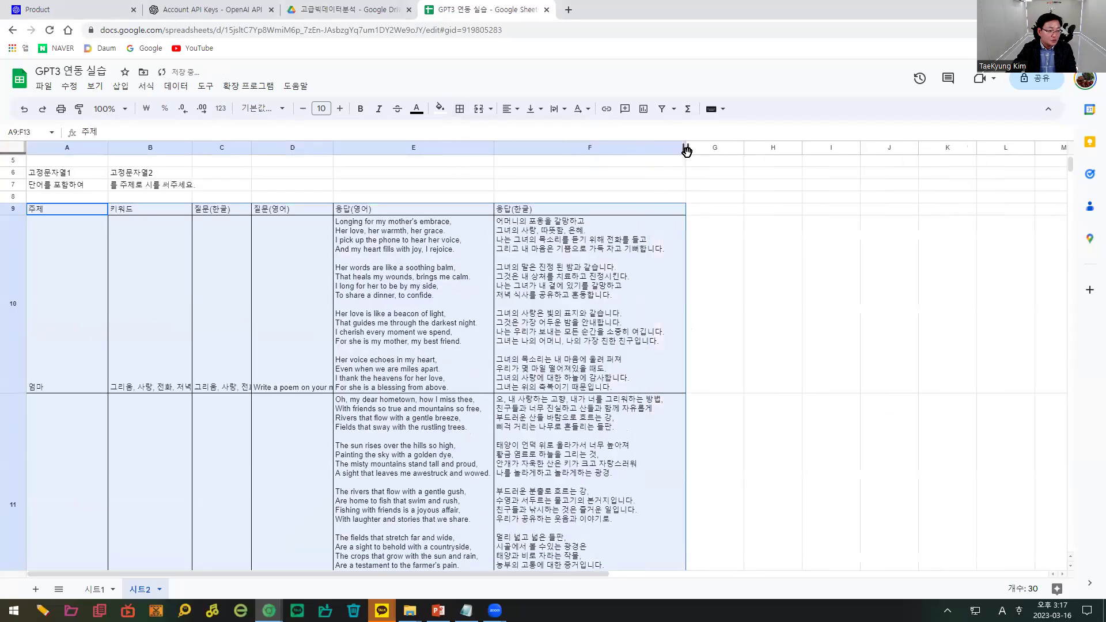
left_click(628, 323)
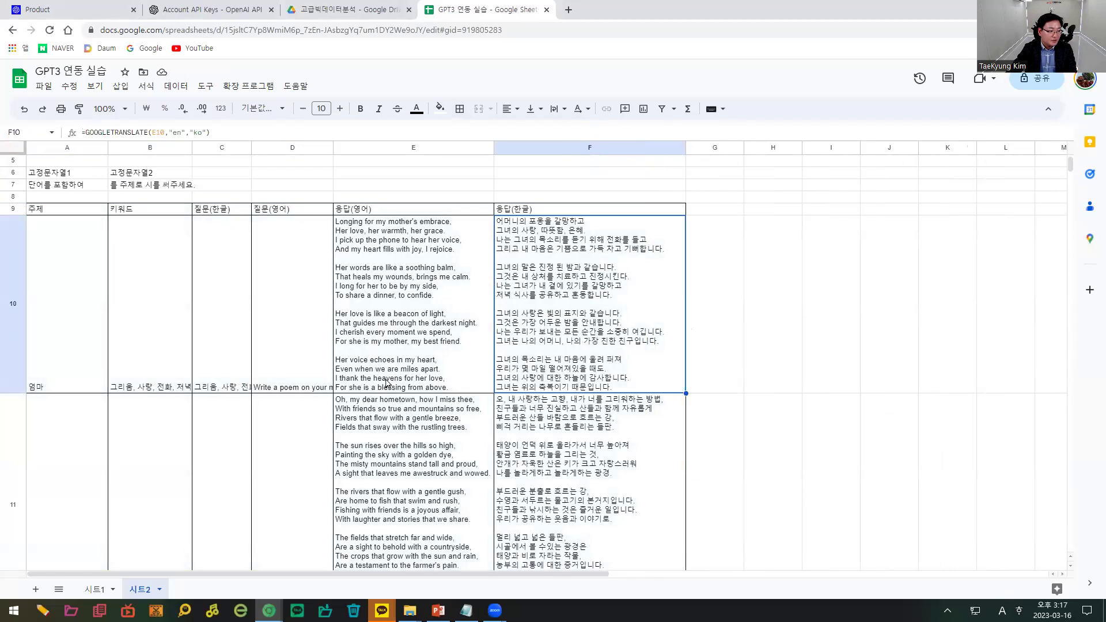
Look over the bordered poem table and switch to the country questions on sheet 시트1.
scroll(387, 384, "down", 4)
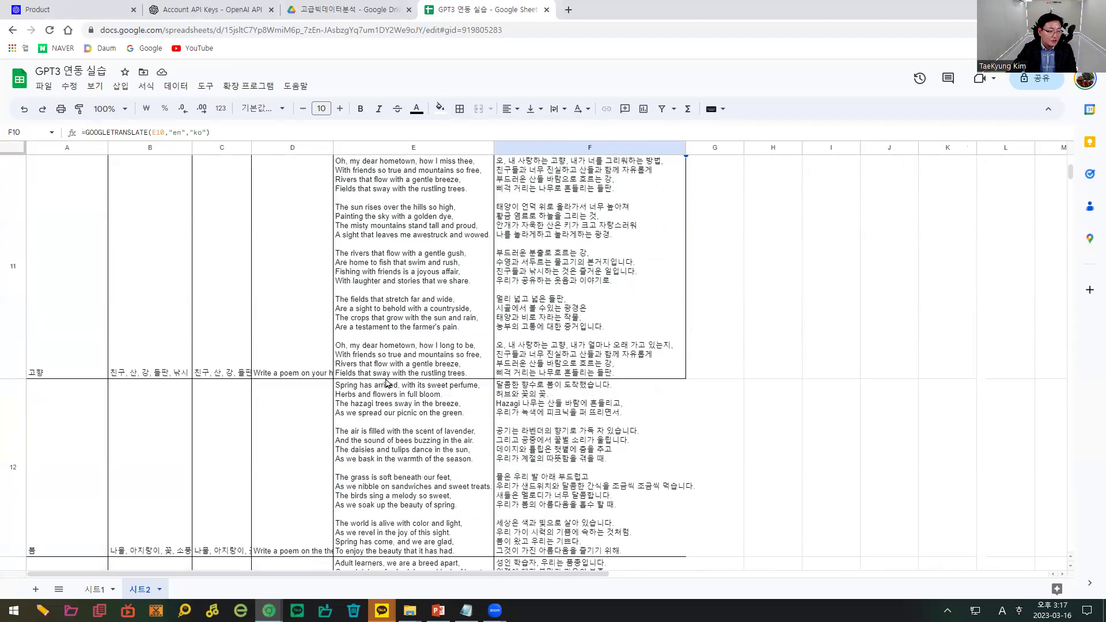
scroll(388, 384, "down", 4)
scroll(387, 383, "up", 3)
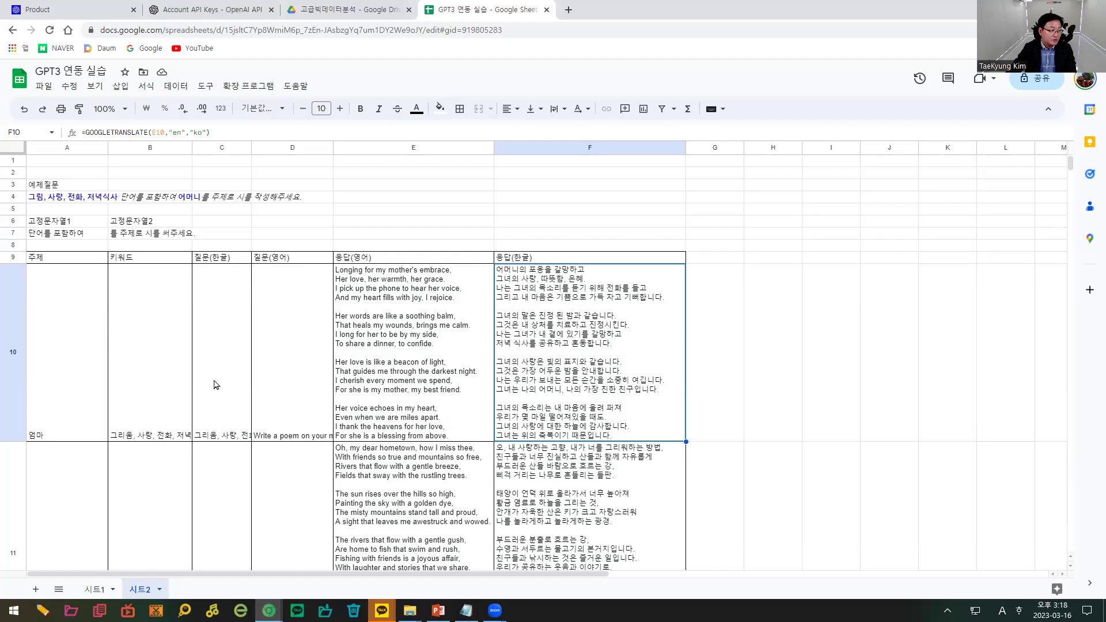
left_click(88, 590)
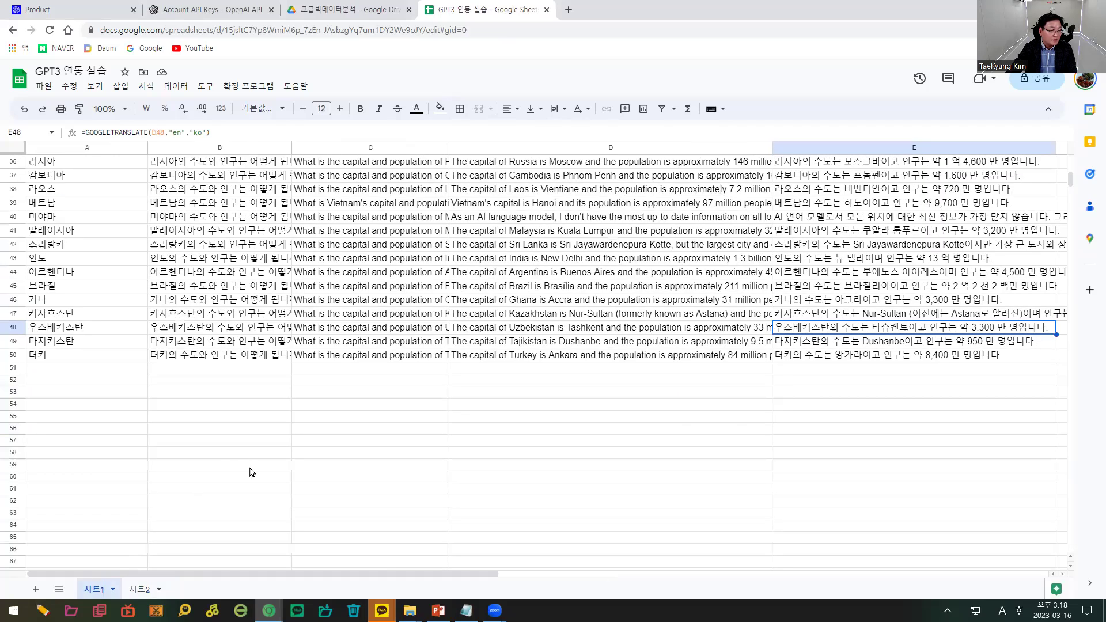
left_click(281, 491)
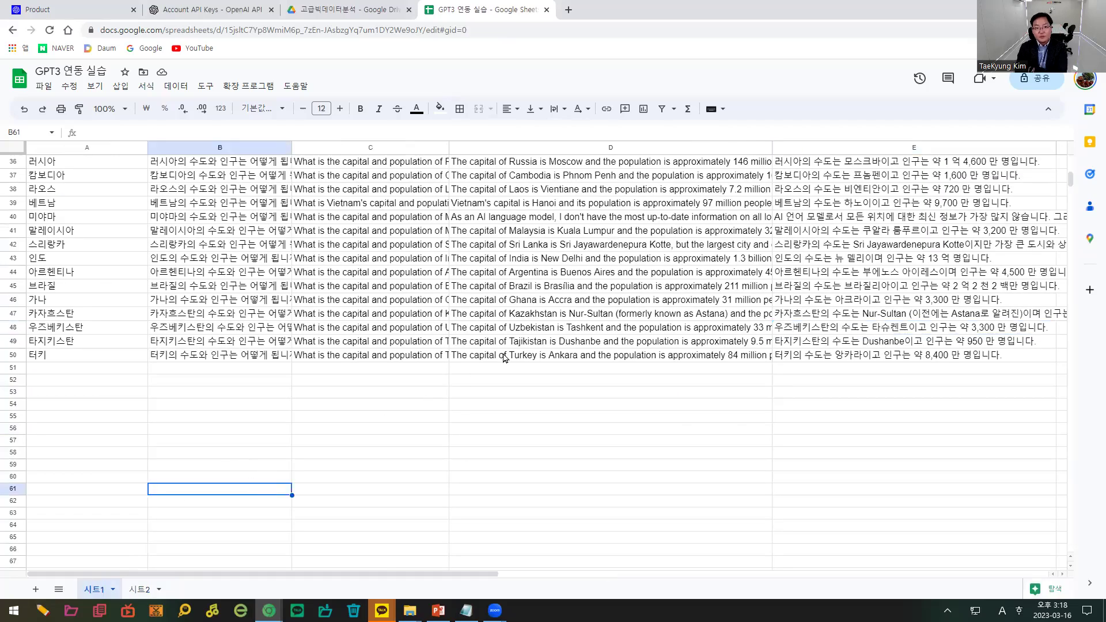